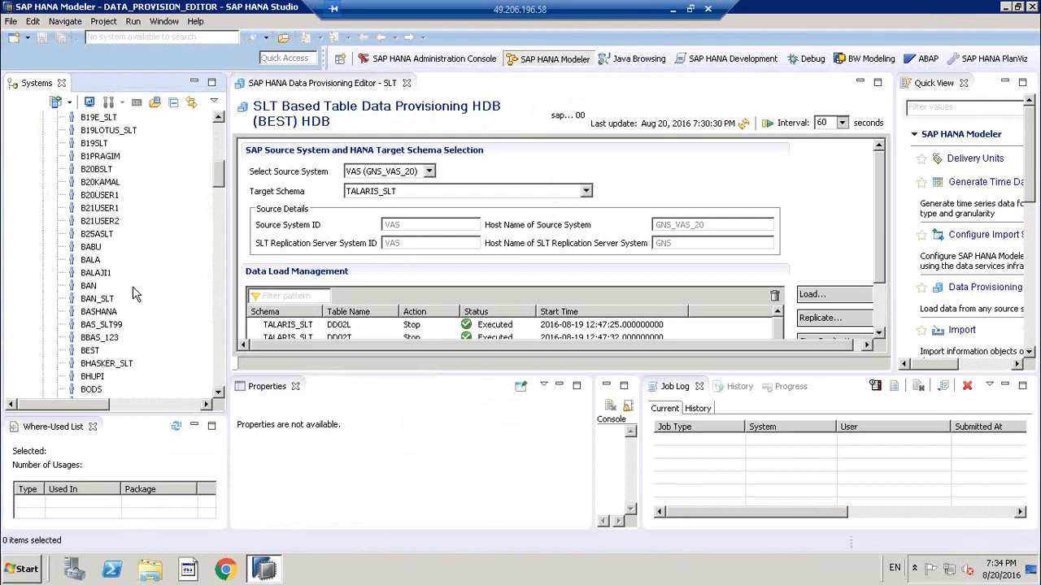
- Open the BEST user of the HDB (SYSTEM) connection for editing
{"action": "scroll", "coordinate": [94, 349], "scroll_direction": "down", "scroll_amount": 1}
{"action": "double_click", "coordinate": [89, 312]}
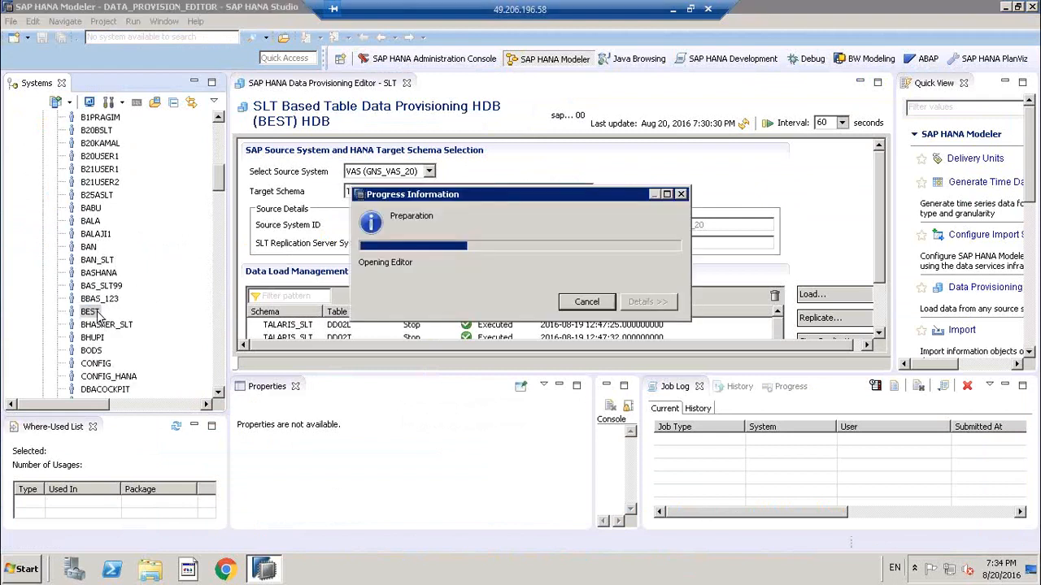
{"action": "left_click", "coordinate": [348, 86]}
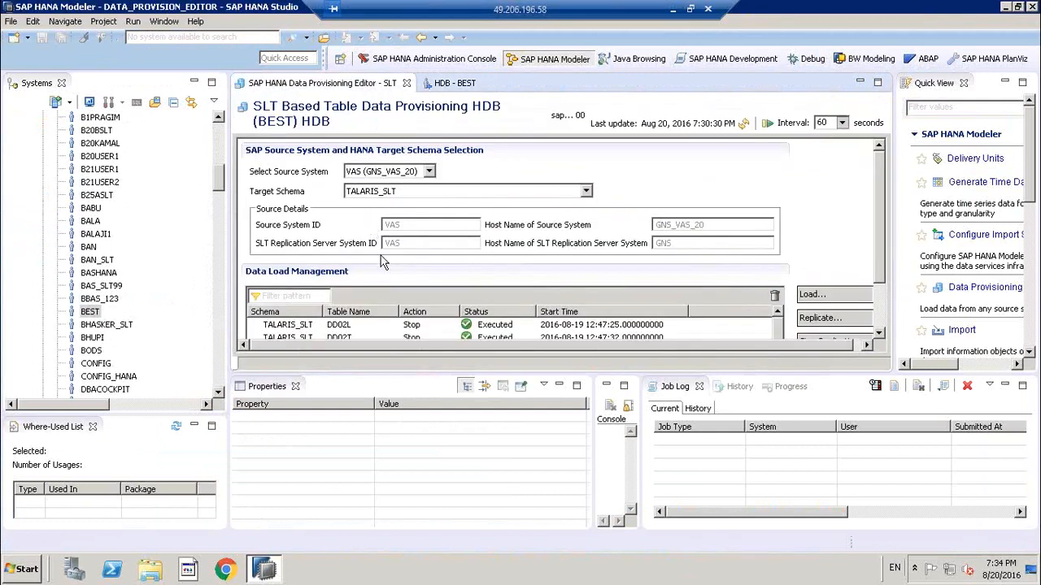
{"action": "left_click", "coordinate": [454, 85]}
- Grant BEST the roles TALARIS_SLT_DATA_PROV, TALARIS_SLT_POWER_USER, TALARIS_SLT_SELECT_USER and TALARIS_SLT_USER_ADMIN
{"action": "left_click", "coordinate": [251, 365]}
{"action": "type", "text": "TALA"}
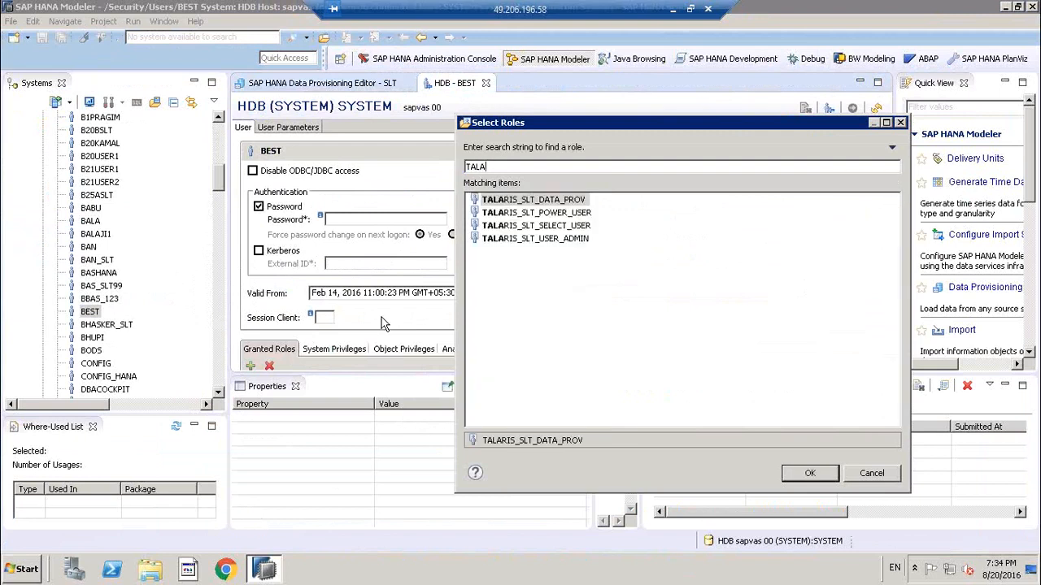
{"action": "key", "text": "Down"}
{"action": "key", "text": "shift+Down"}
{"action": "key", "text": "shift+Down"}
{"action": "key", "text": "shift+Down"}
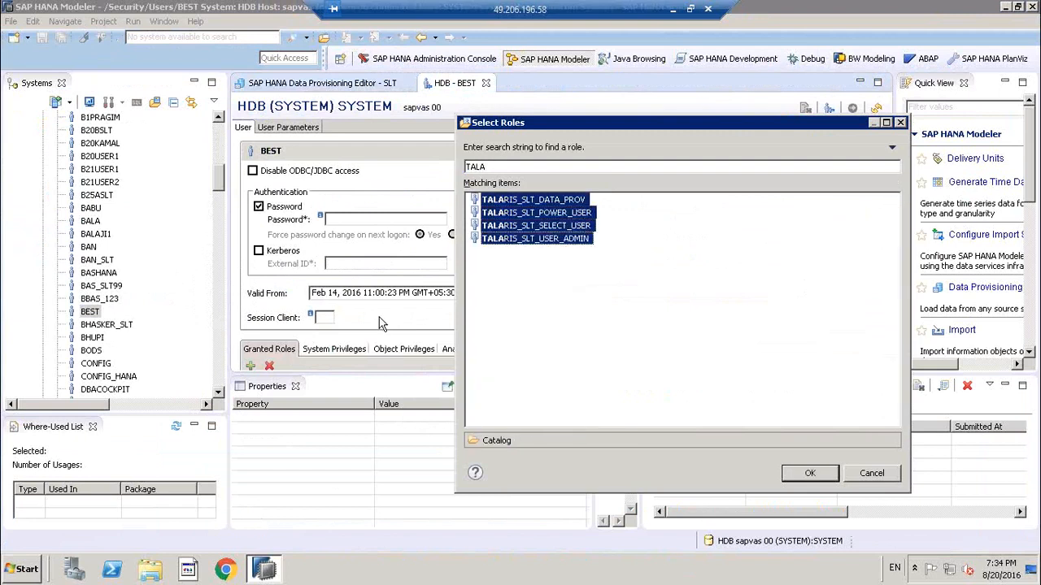
{"action": "left_click", "coordinate": [807, 475]}
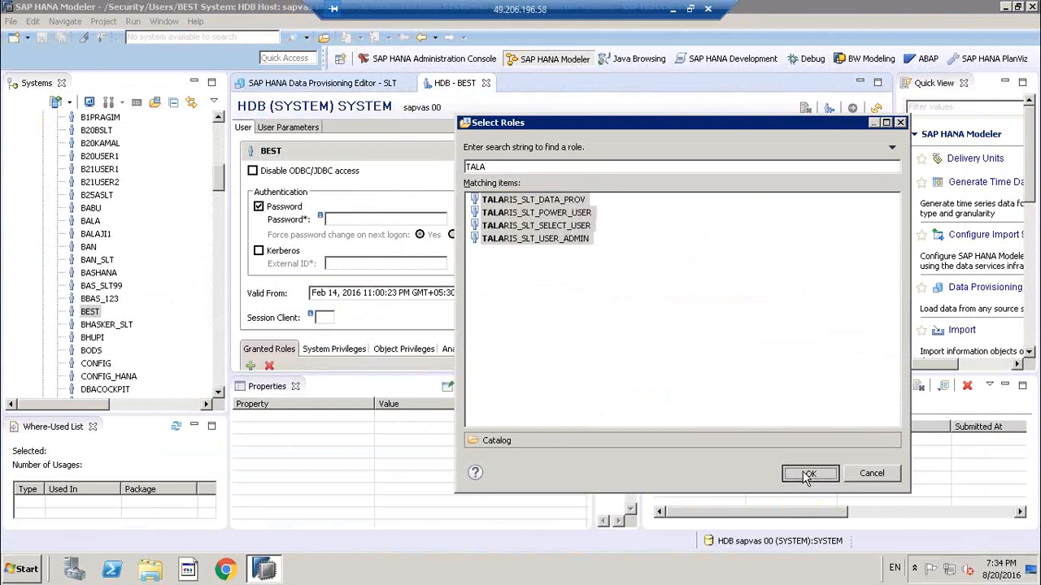
{"action": "left_click", "coordinate": [801, 473]}
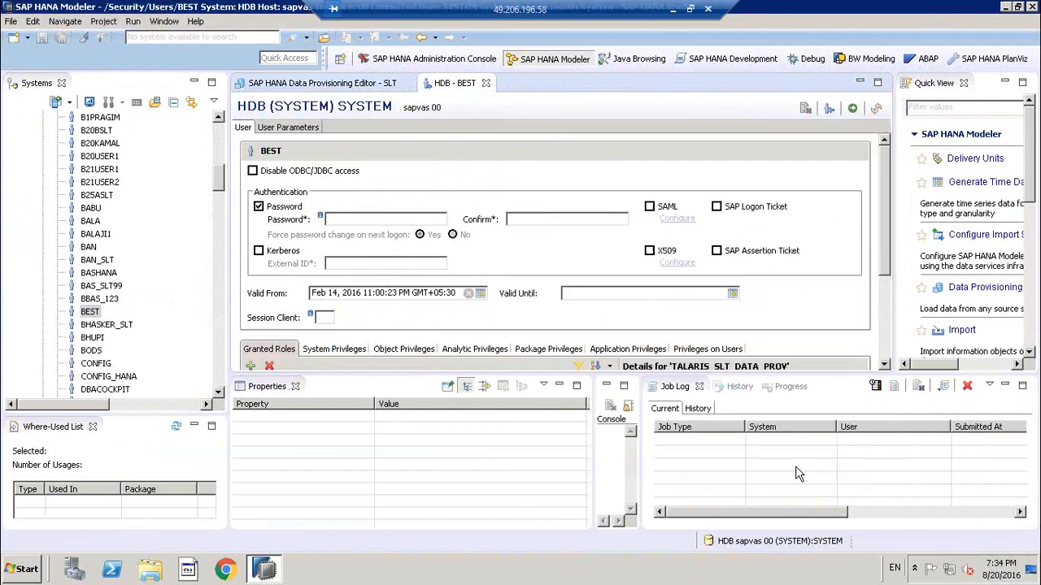
- Make TALARIS_SLT_DATA_PROV grantable to other users and roles, then deploy the user changes and close the BEST editor
{"action": "scroll", "coordinate": [884, 227], "scroll_direction": "down", "scroll_amount": 3}
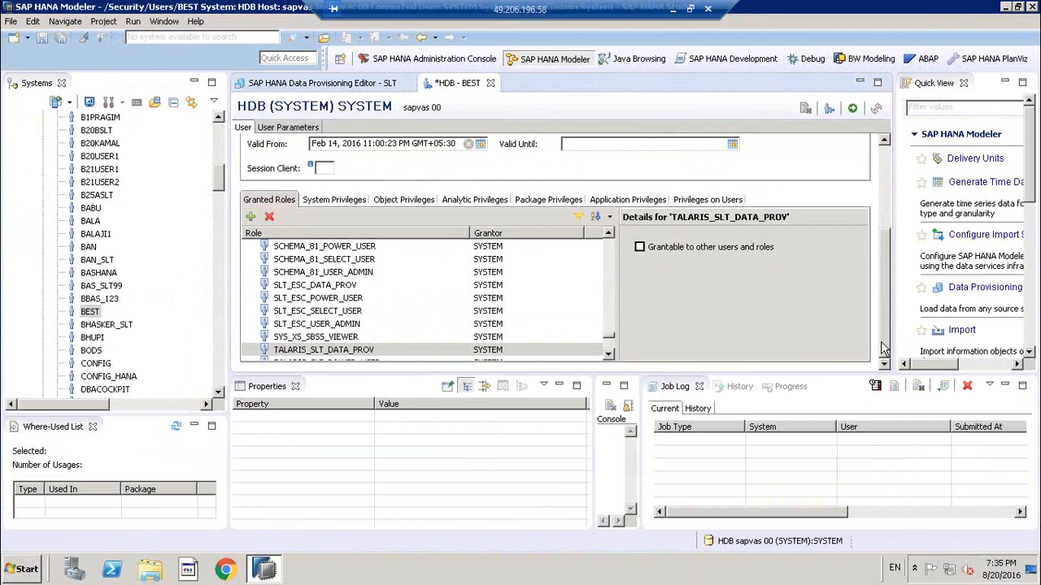
{"action": "left_click", "coordinate": [640, 248]}
{"action": "left_click", "coordinate": [852, 108]}
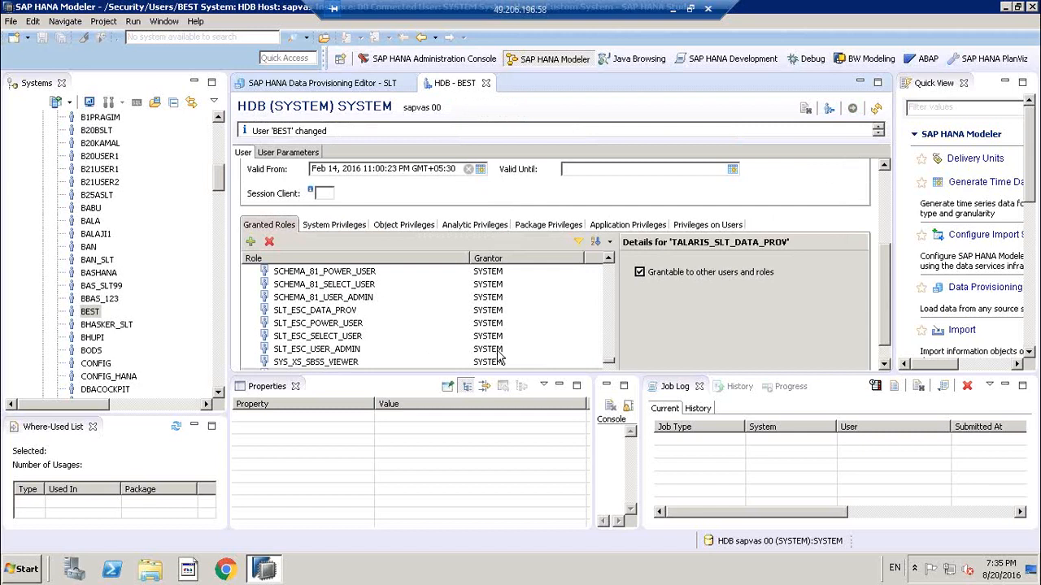
{"action": "left_click", "coordinate": [486, 84]}
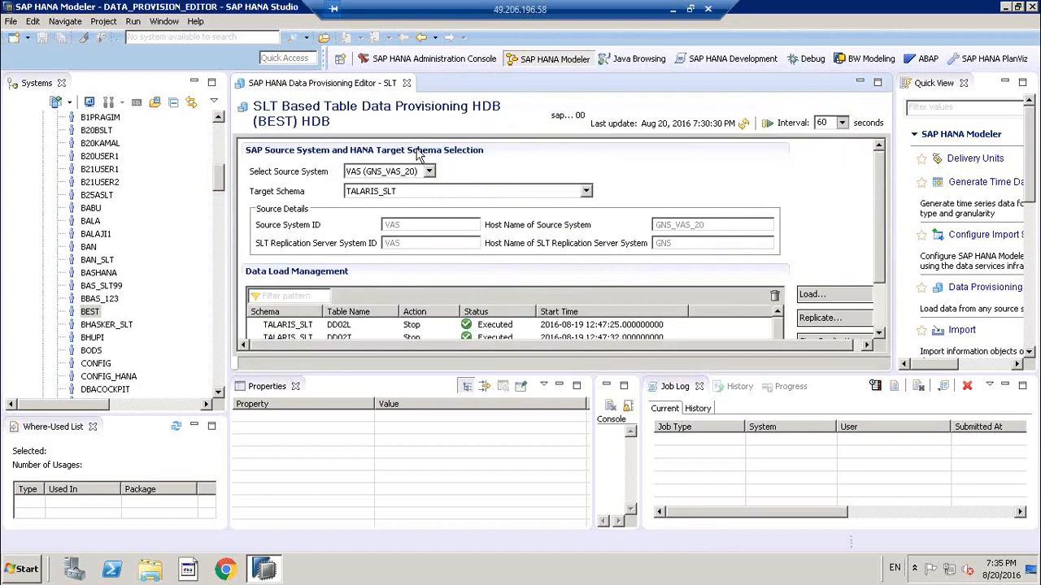
- Remove the HDB (SYSTEM) connection from the systems list
{"action": "scroll", "coordinate": [136, 168], "scroll_direction": "up", "scroll_amount": 10}
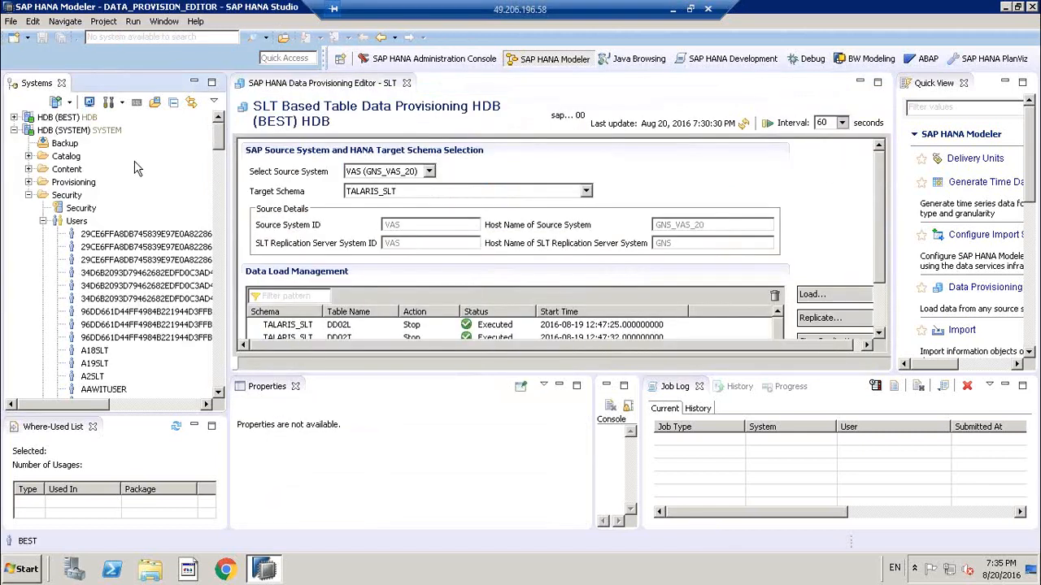
{"action": "left_click", "coordinate": [85, 132]}
{"action": "right_click", "coordinate": [84, 132]}
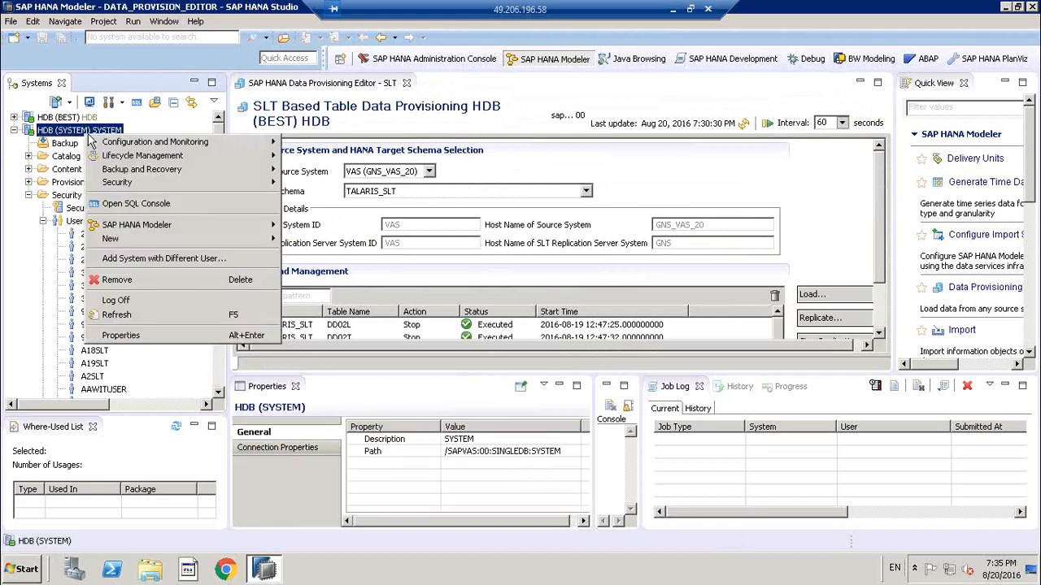
{"action": "left_click", "coordinate": [189, 280]}
{"action": "left_click", "coordinate": [575, 293]}
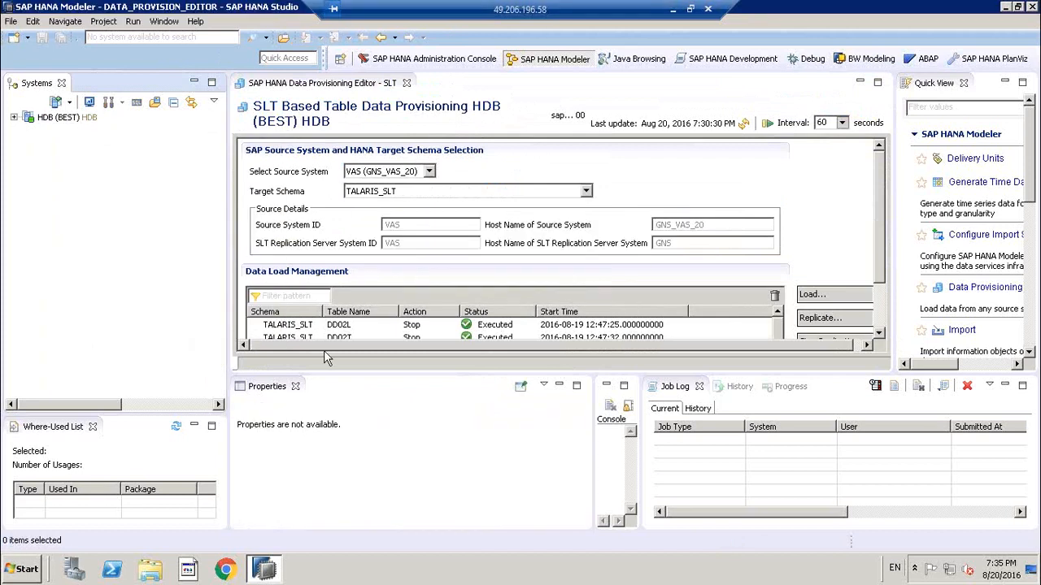
- Start a load request for the TALARIS_SLT schema, and copy the table name TCURR from the note in the Word currency conversion document
{"action": "left_click", "coordinate": [882, 254]}
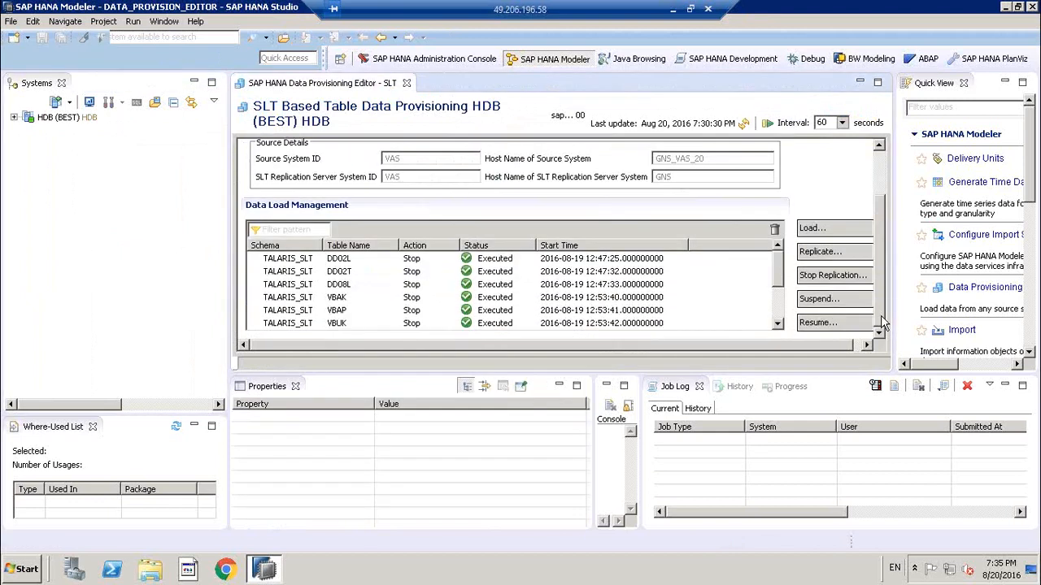
{"action": "left_click", "coordinate": [811, 229]}
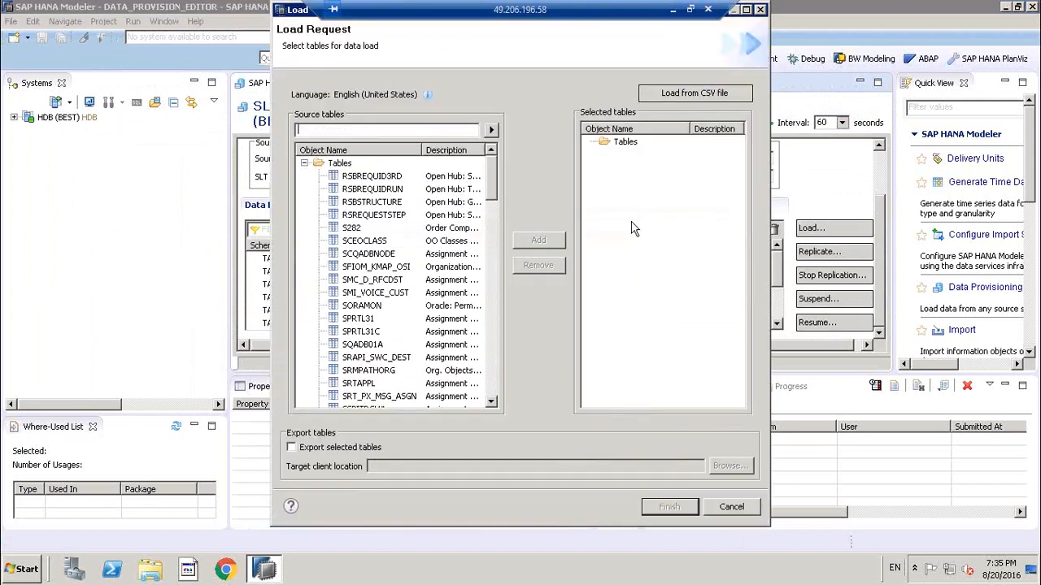
{"action": "left_click", "coordinate": [673, 10]}
{"action": "scroll", "coordinate": [695, 283], "scroll_direction": "up", "scroll_amount": 15}
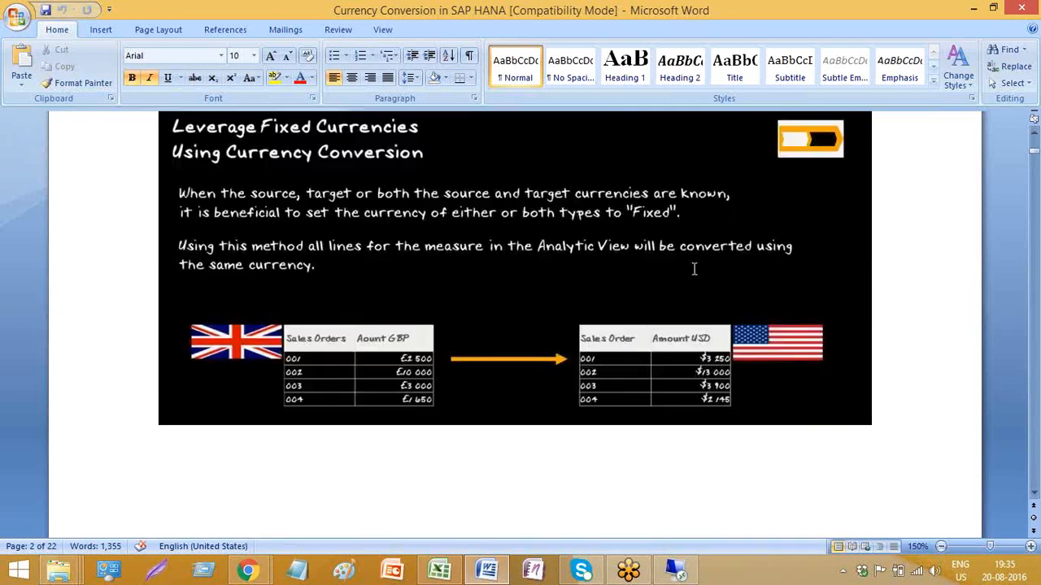
{"action": "scroll", "coordinate": [689, 272], "scroll_direction": "up", "scroll_amount": 1}
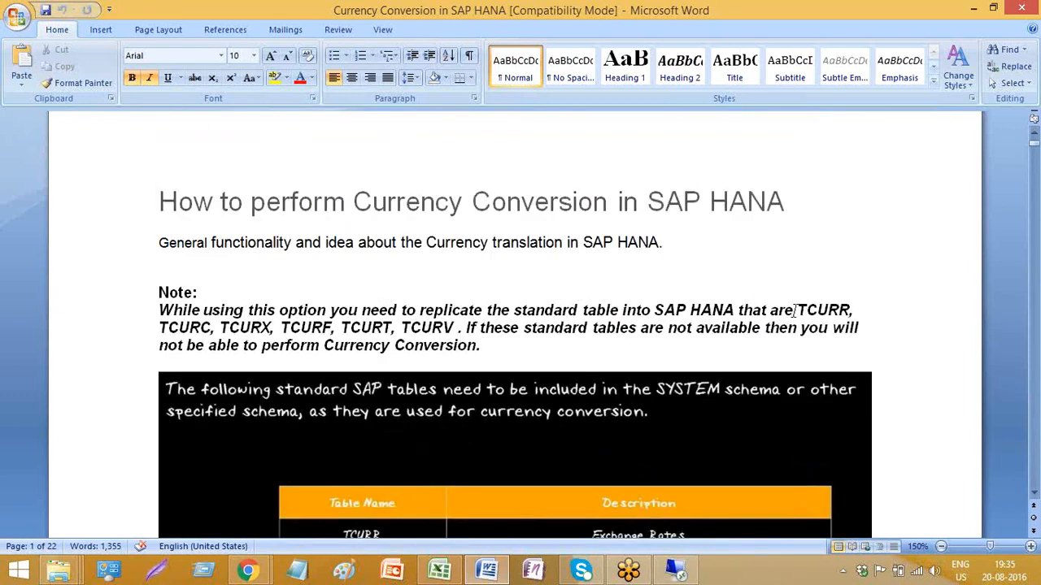
{"action": "left_click_drag", "start_coordinate": [798, 310], "coordinate": [851, 311]}
{"action": "key", "text": "ctrl+c"}
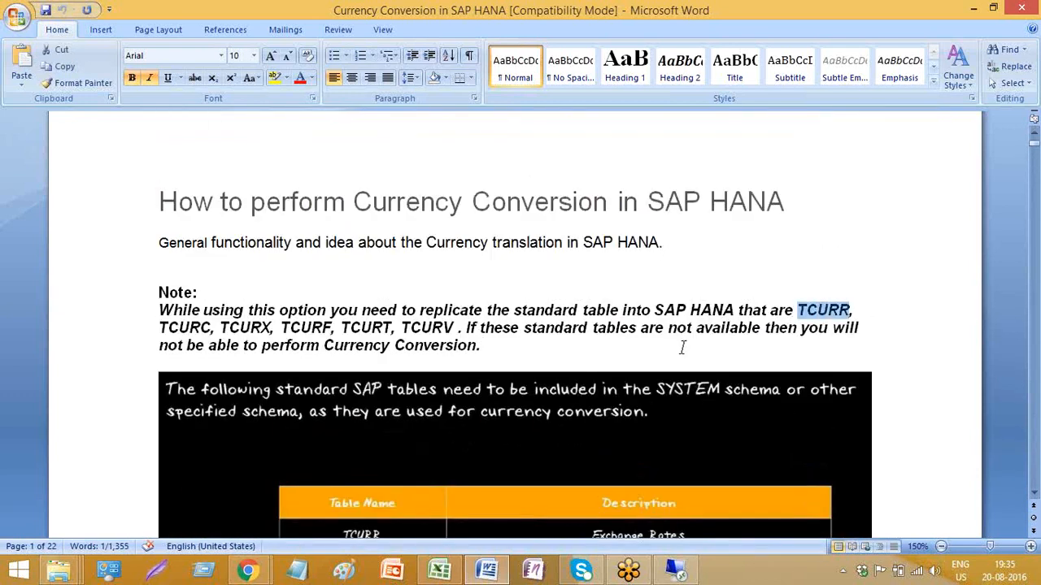
- Return to SAP HANA Studio, search the source tables for TCURR and add that table to the load request
{"action": "key", "text": "alt+Tab"}
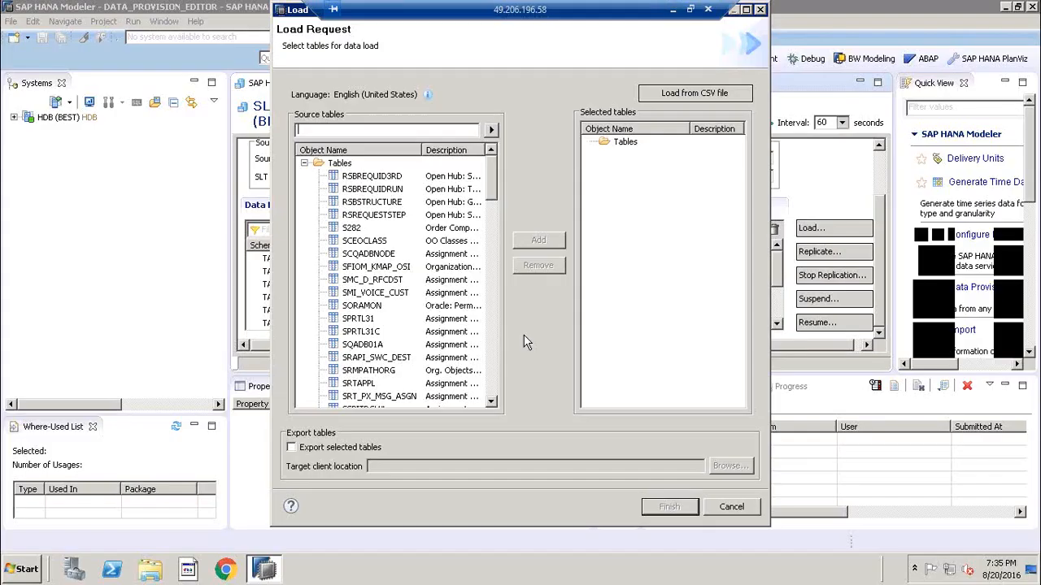
{"action": "key", "text": "ctrl+v"}
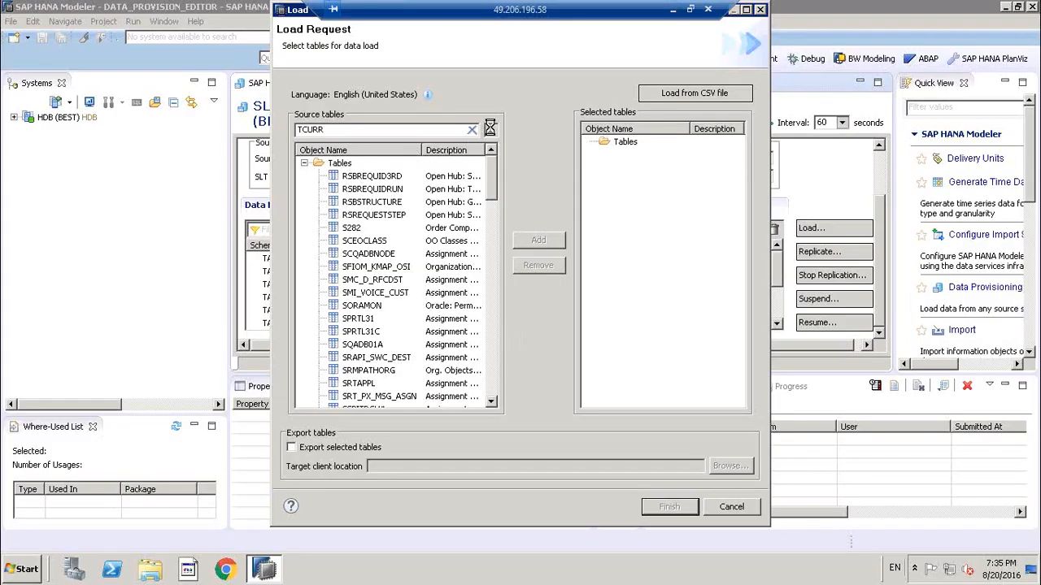
{"action": "left_click", "coordinate": [490, 130]}
{"action": "left_click", "coordinate": [353, 217]}
{"action": "left_click", "coordinate": [536, 242]}
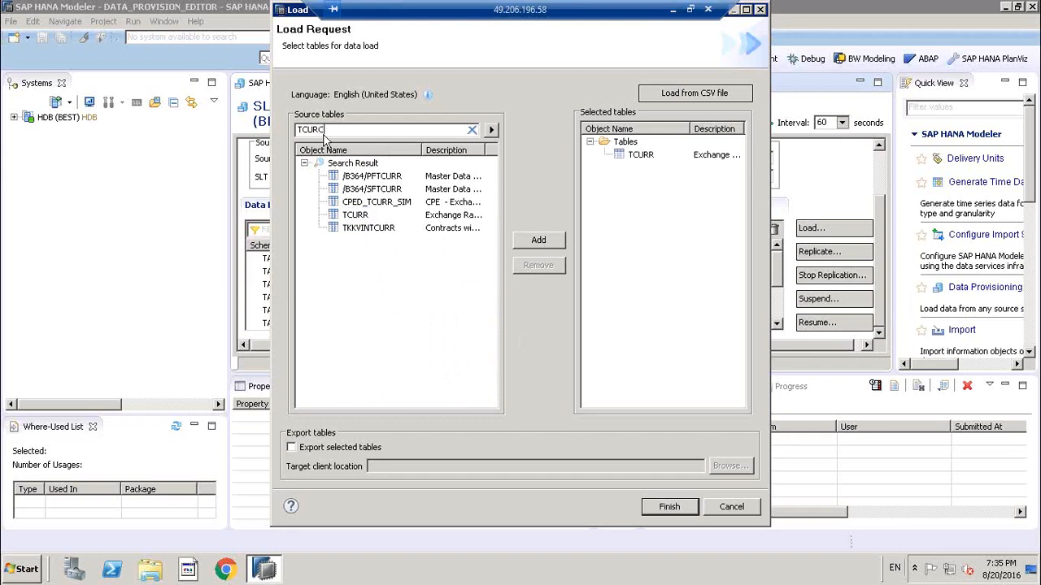
- Search the source tables for TCURC and add that table to the load request
{"action": "left_click", "coordinate": [493, 132]}
{"action": "left_click", "coordinate": [355, 176]}
{"action": "left_click", "coordinate": [538, 240]}
- Check the required table list in the Word document, then find TCURX and add it to the load request in SAP HANA Studio
{"action": "left_click", "coordinate": [675, 10]}
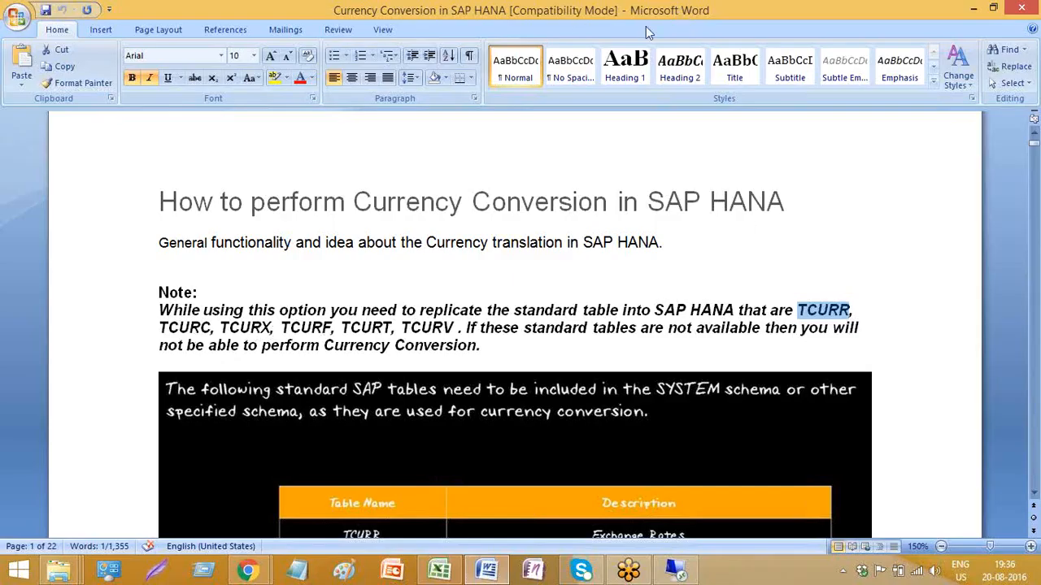
{"action": "left_click", "coordinate": [675, 569]}
{"action": "left_click", "coordinate": [342, 133]}
{"action": "key", "text": "BackSpace"}
{"action": "type", "text": "X"}
{"action": "left_click", "coordinate": [491, 130]}
{"action": "left_click", "coordinate": [353, 190]}
{"action": "left_click", "coordinate": [539, 240]}
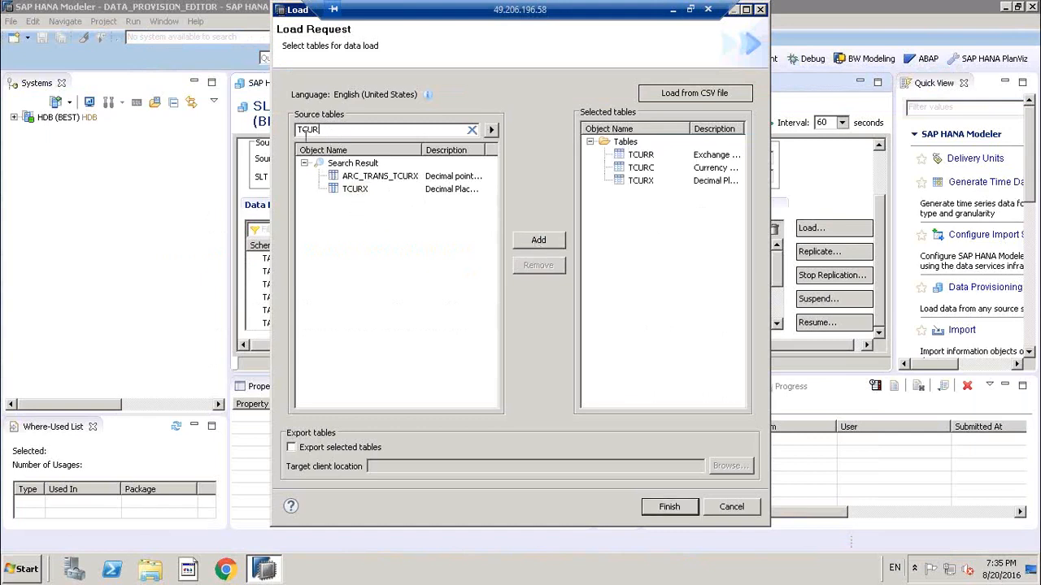
- Search the source tables for TCURF and add that table to the load request
{"action": "left_click", "coordinate": [489, 131]}
{"action": "left_click", "coordinate": [354, 176]}
{"action": "left_click", "coordinate": [487, 130]}
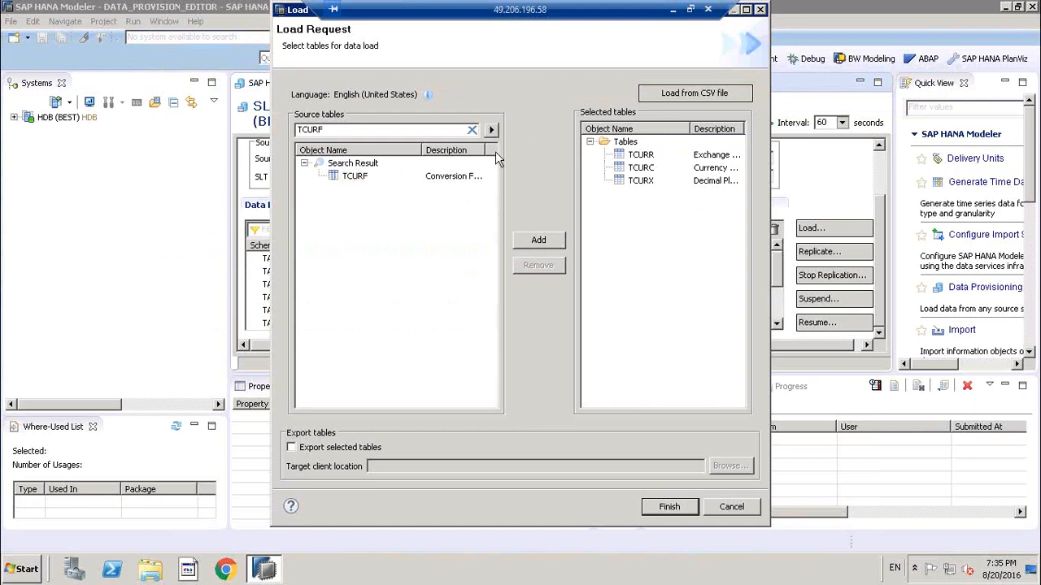
{"action": "left_click", "coordinate": [361, 178]}
{"action": "left_click", "coordinate": [538, 240]}
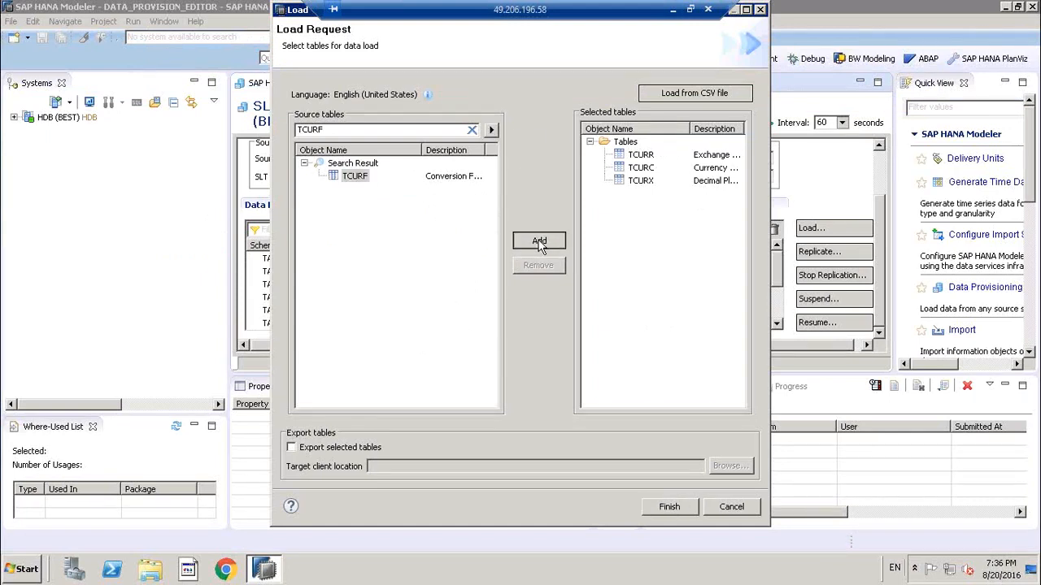
- Recheck the table list in the Word document, then find TCURT and add it to the load request in SAP HANA Studio
{"action": "left_click", "coordinate": [674, 10]}
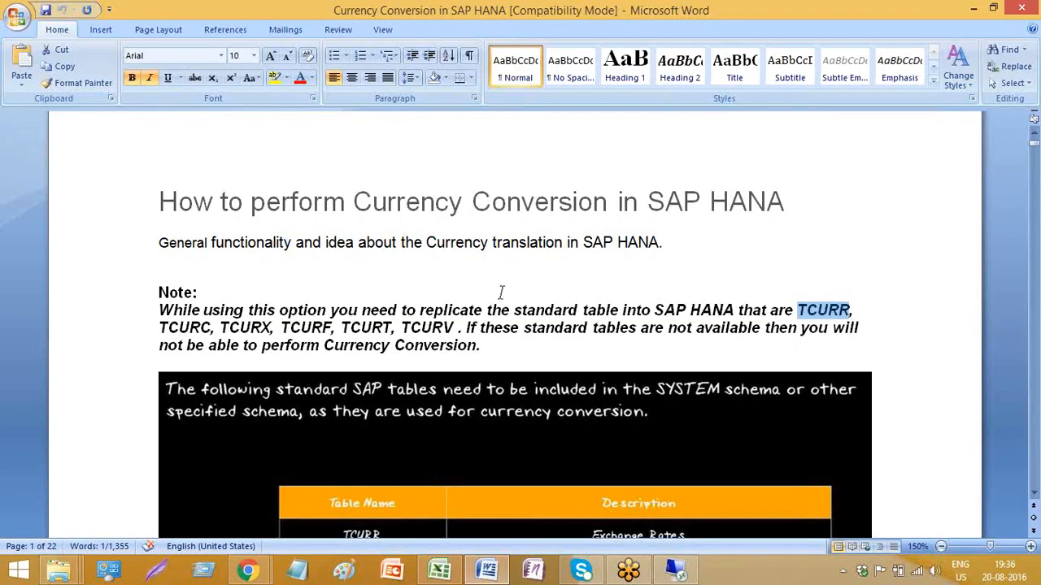
{"action": "left_click", "coordinate": [675, 569]}
{"action": "left_click", "coordinate": [334, 130]}
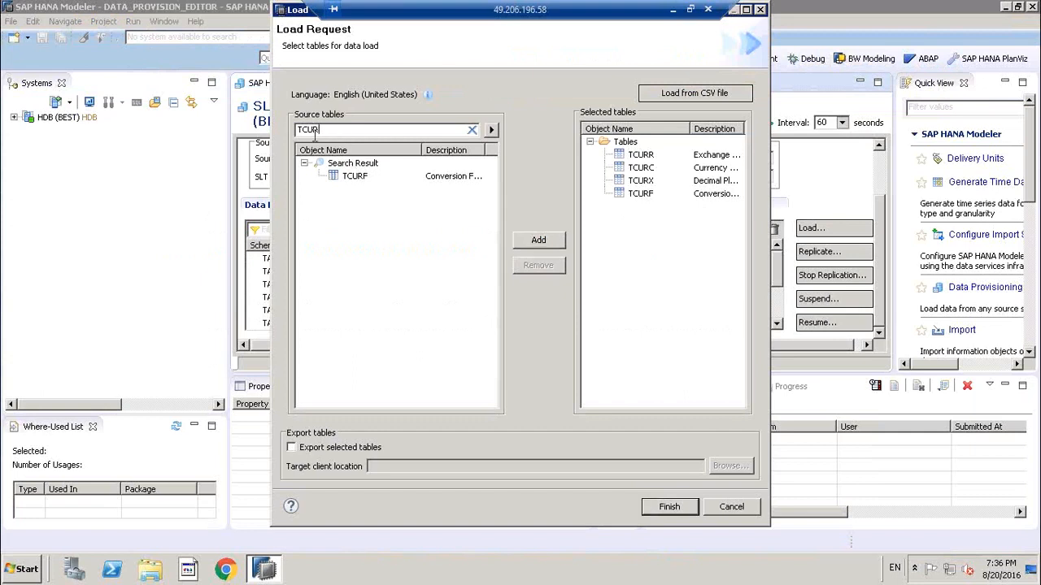
{"action": "type", "text": "T"}
{"action": "key", "text": "Return"}
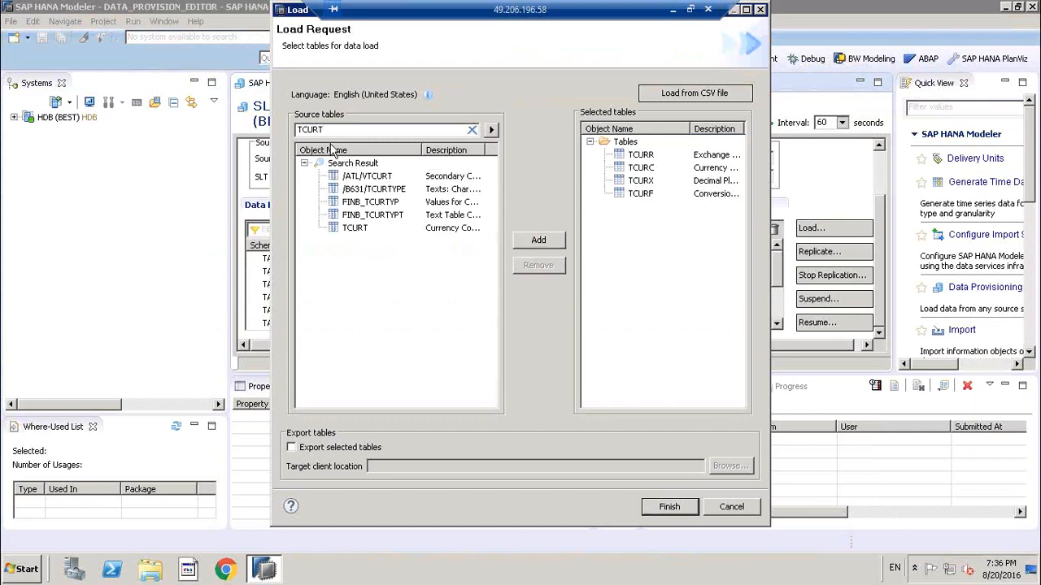
{"action": "left_click", "coordinate": [354, 228]}
{"action": "left_click", "coordinate": [539, 240]}
- Add the TCURV table to the selected tables and submit the load request
{"action": "key", "text": "BackSpace"}
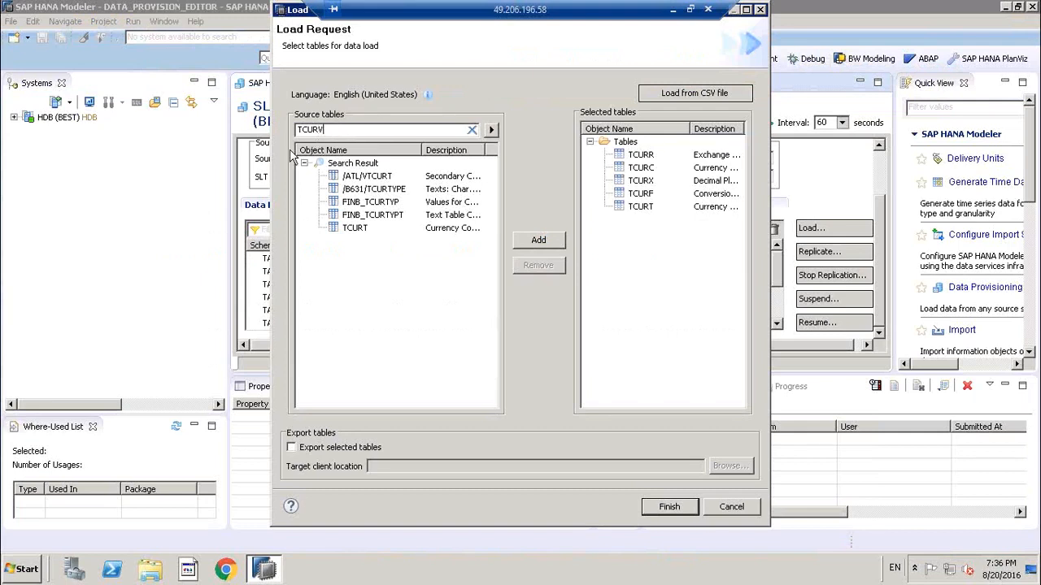
{"action": "left_click", "coordinate": [490, 130]}
{"action": "left_click", "coordinate": [355, 175]}
{"action": "left_click", "coordinate": [539, 240]}
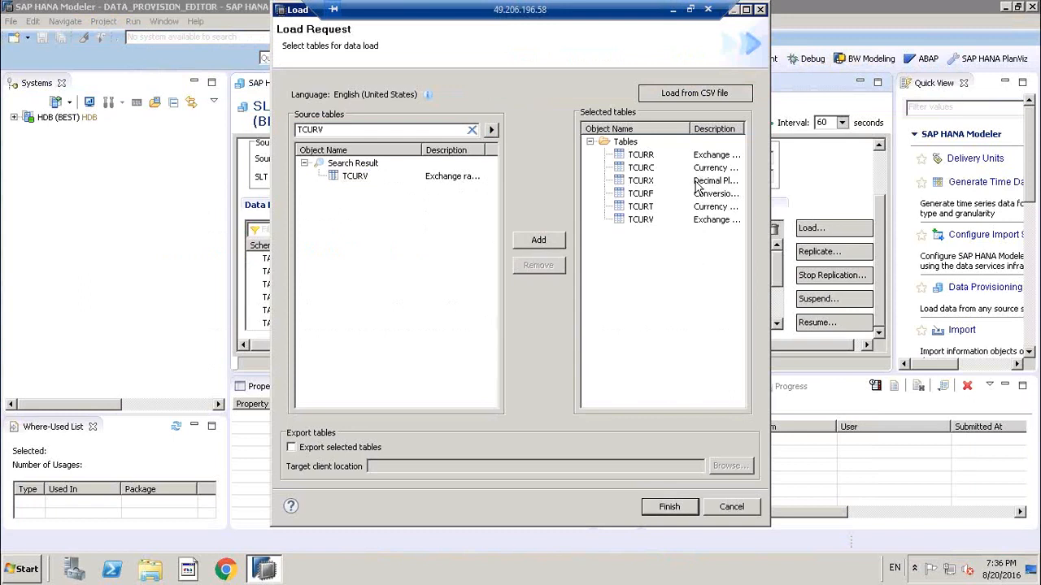
{"action": "left_click", "coordinate": [677, 512]}
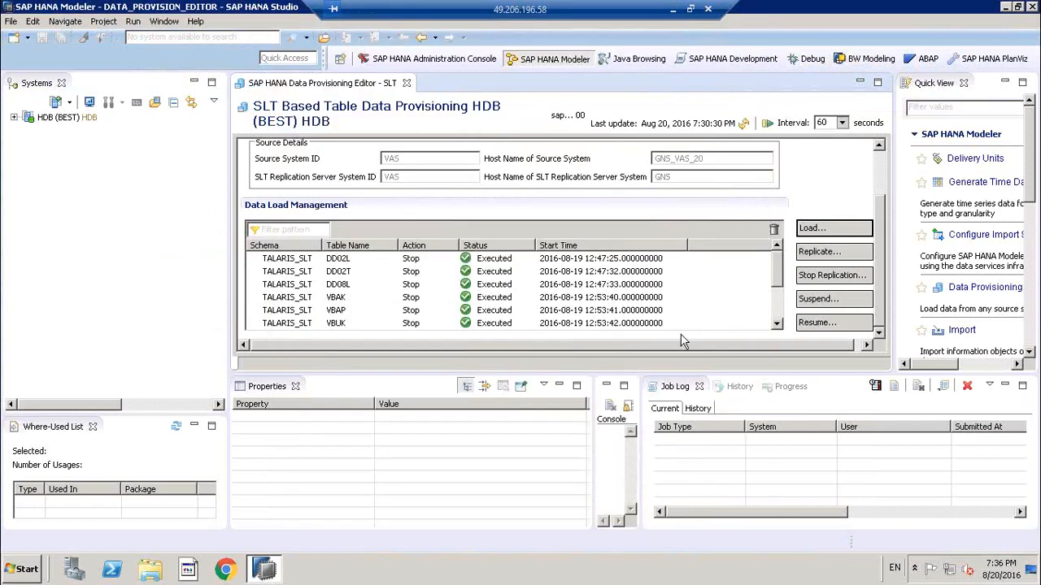
- Expand the Catalog of the HDB (BEST) system and check the target schema name in the data provisioning editor
{"action": "left_click", "coordinate": [13, 118]}
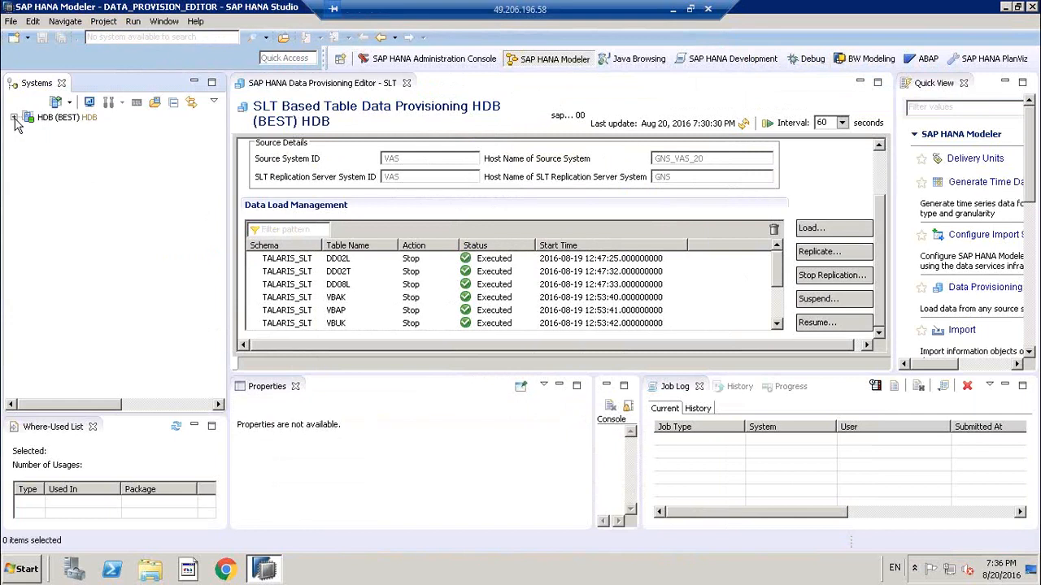
{"action": "left_click", "coordinate": [28, 144]}
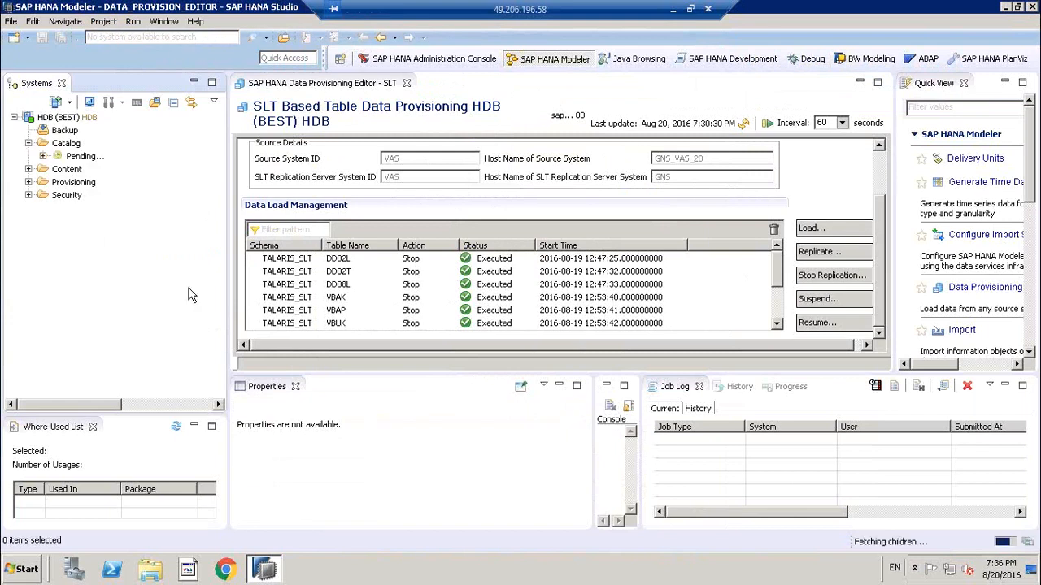
{"action": "left_click", "coordinate": [880, 262]}
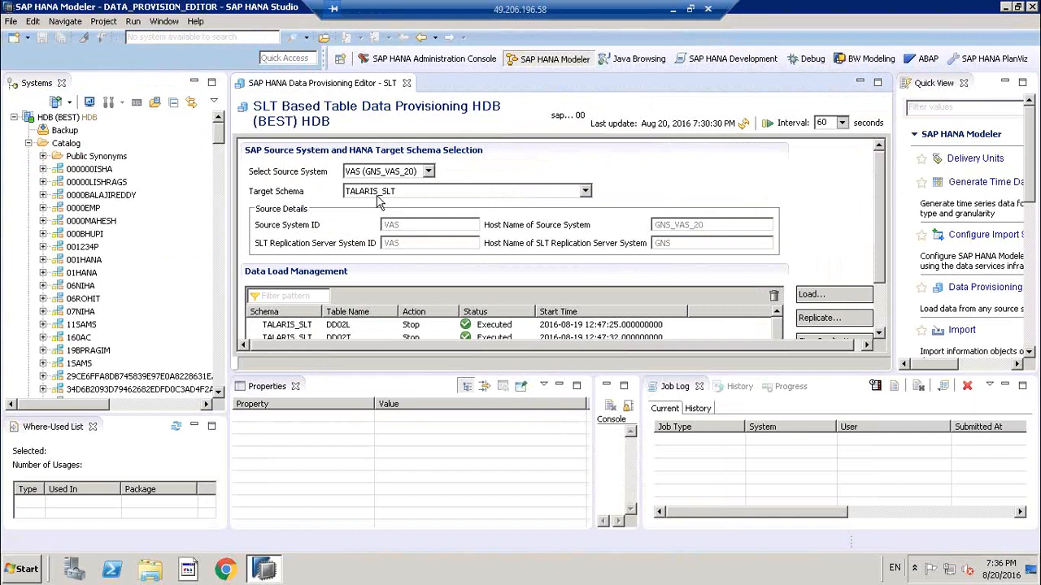
- Filter the Catalog schemas of the HDB (BEST) system by the pattern TALARIS
{"action": "right_click", "coordinate": [68, 146]}
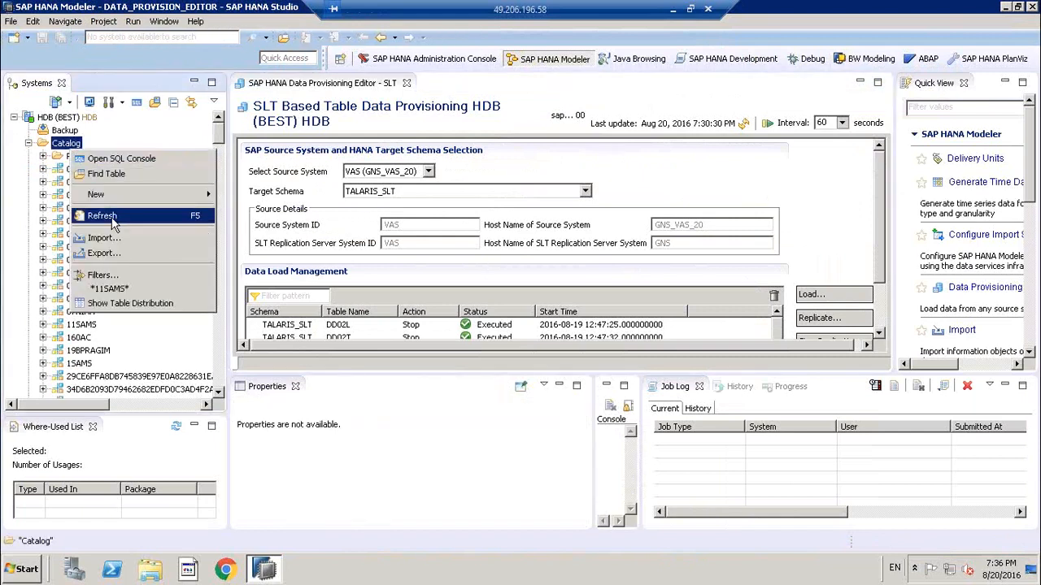
{"action": "left_click", "coordinate": [118, 276]}
{"action": "type", "text": "TA"}
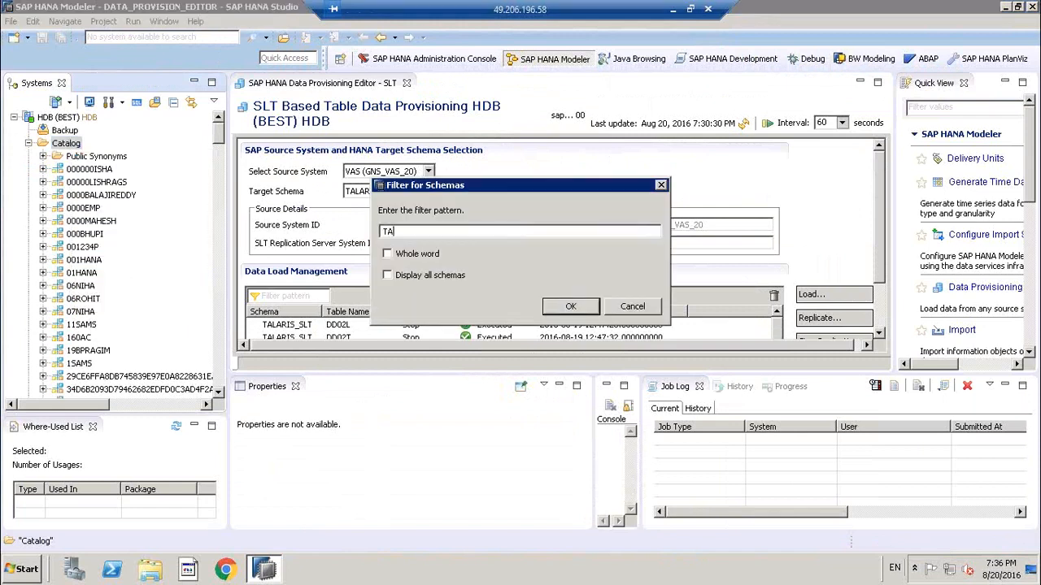
{"action": "type", "text": "LARIS"}
{"action": "key", "text": "Return"}
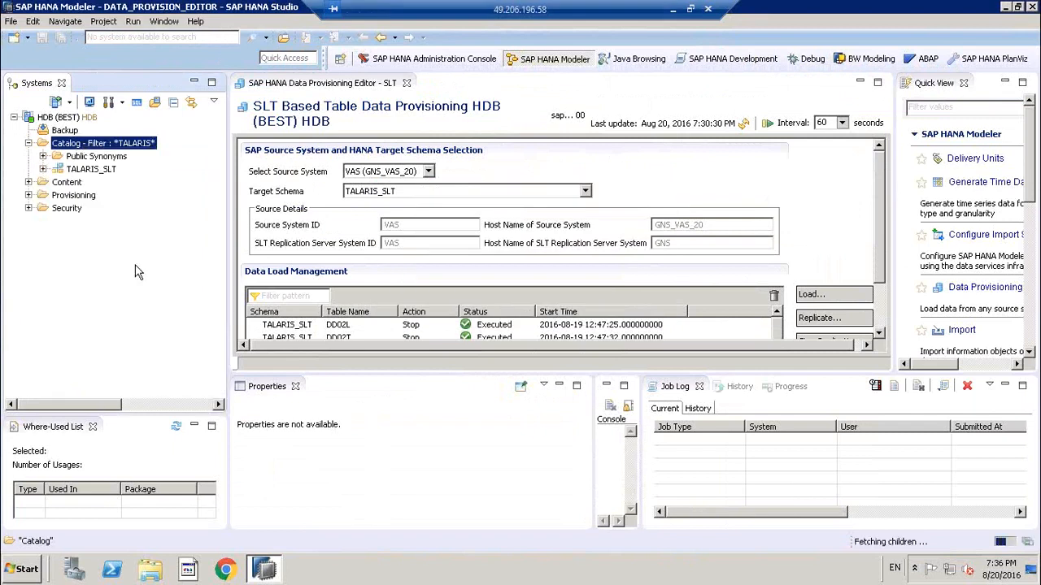
- Expand the tables of the TALARIS_SLT schema and locate the TCUR currency tables, selecting TCURR
{"action": "left_click", "coordinate": [85, 170]}
{"action": "left_click", "coordinate": [43, 169]}
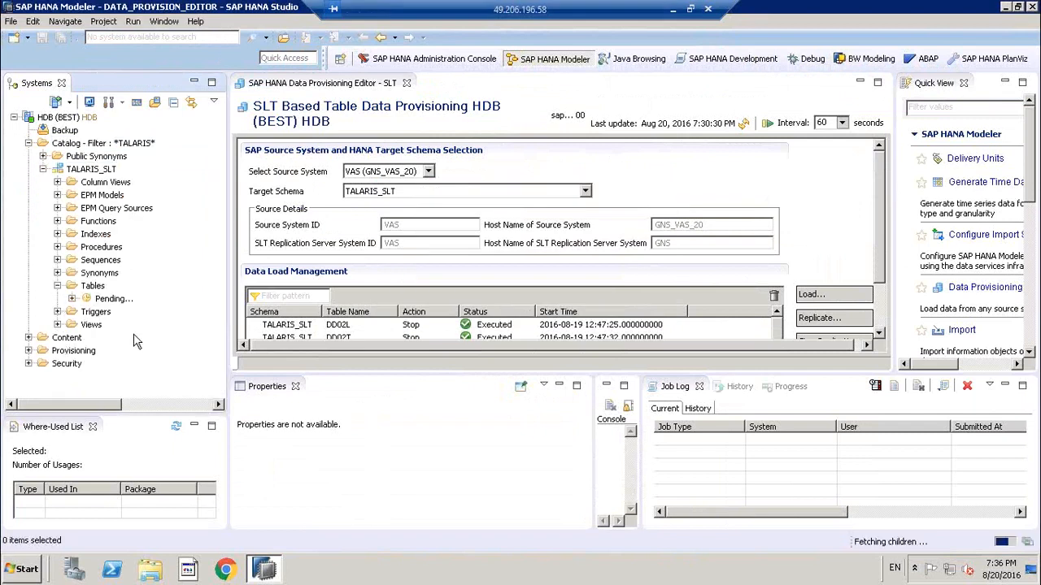
{"action": "scroll", "coordinate": [135, 342], "scroll_direction": "down", "scroll_amount": 3}
{"action": "scroll", "coordinate": [137, 341], "scroll_direction": "down", "scroll_amount": 4}
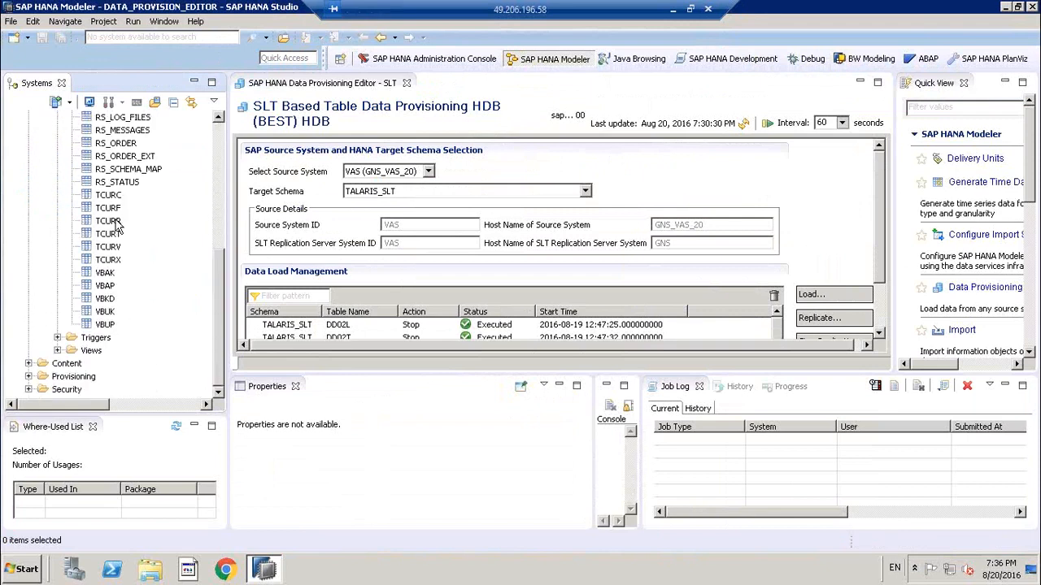
{"action": "left_click", "coordinate": [108, 209]}
{"action": "left_click", "coordinate": [106, 222]}
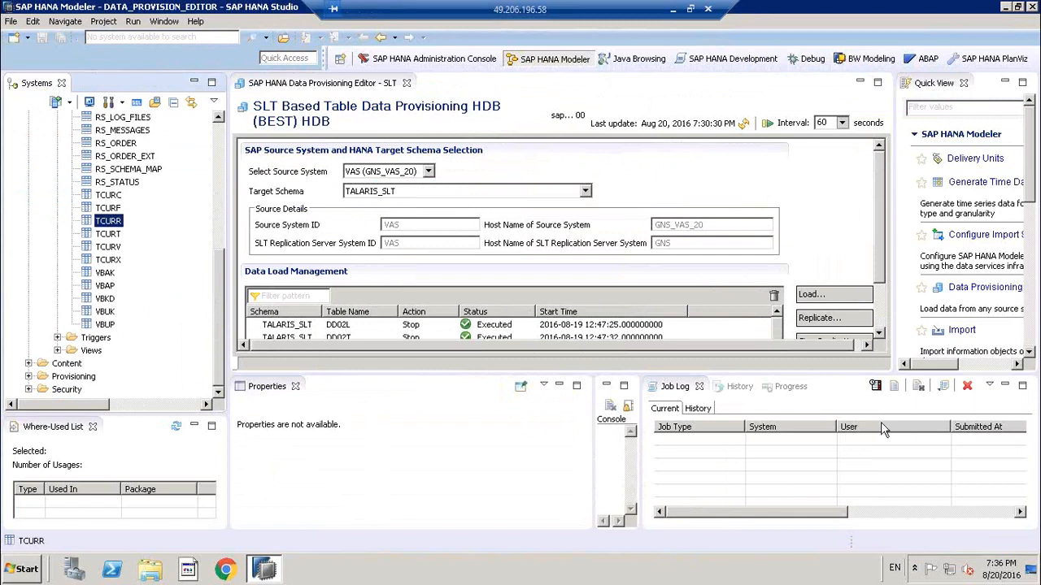
- Refresh the data load management list and check the load status of the TCUR tables
{"action": "left_click_drag", "start_coordinate": [879, 258], "coordinate": [879, 313]}
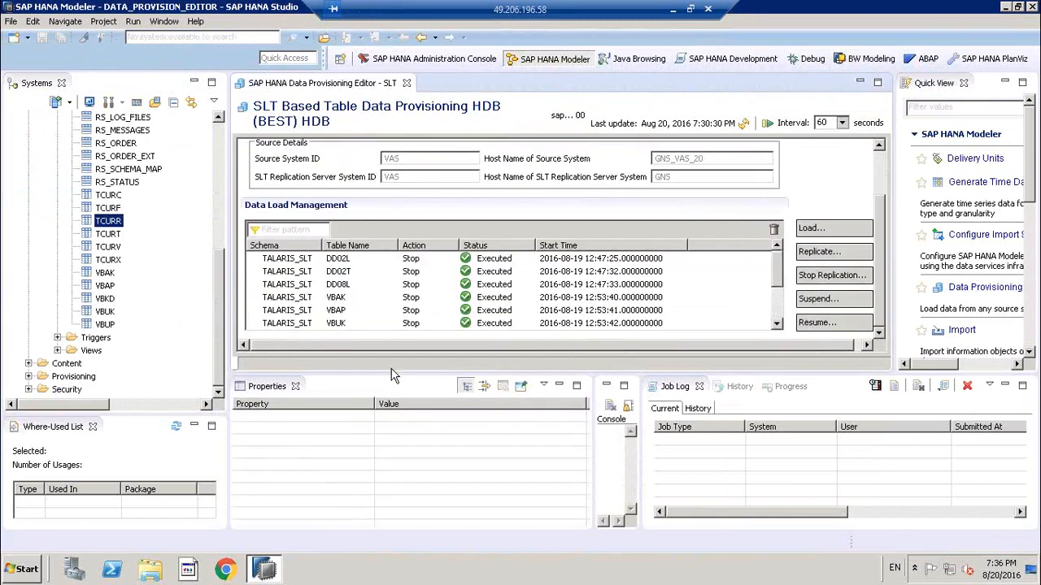
{"action": "left_click", "coordinate": [778, 309]}
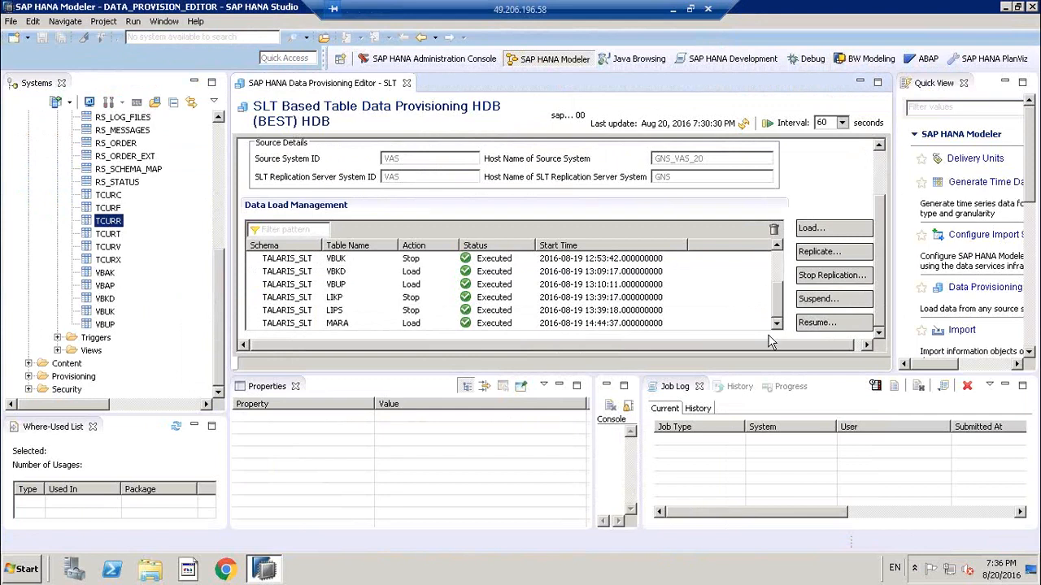
{"action": "left_click_drag", "start_coordinate": [777, 313], "coordinate": [773, 349]}
{"action": "left_click", "coordinate": [744, 124]}
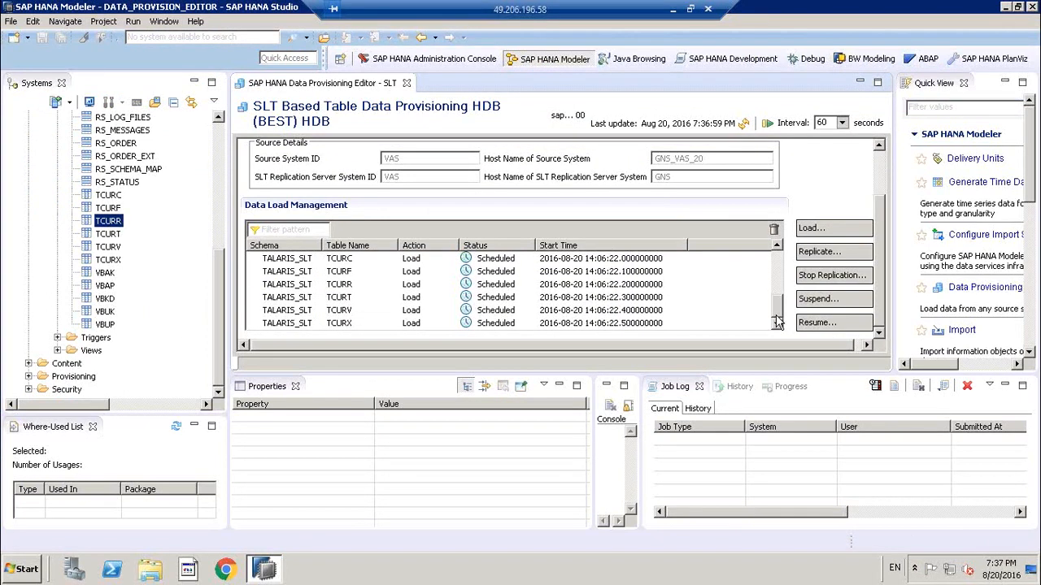
{"action": "left_click", "coordinate": [494, 323]}
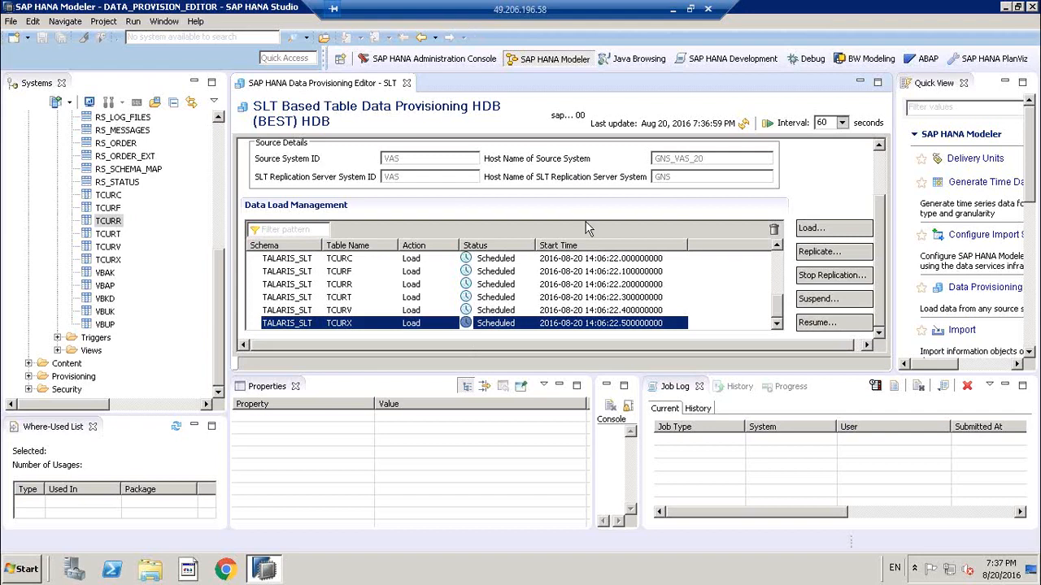
{"action": "left_click", "coordinate": [744, 125]}
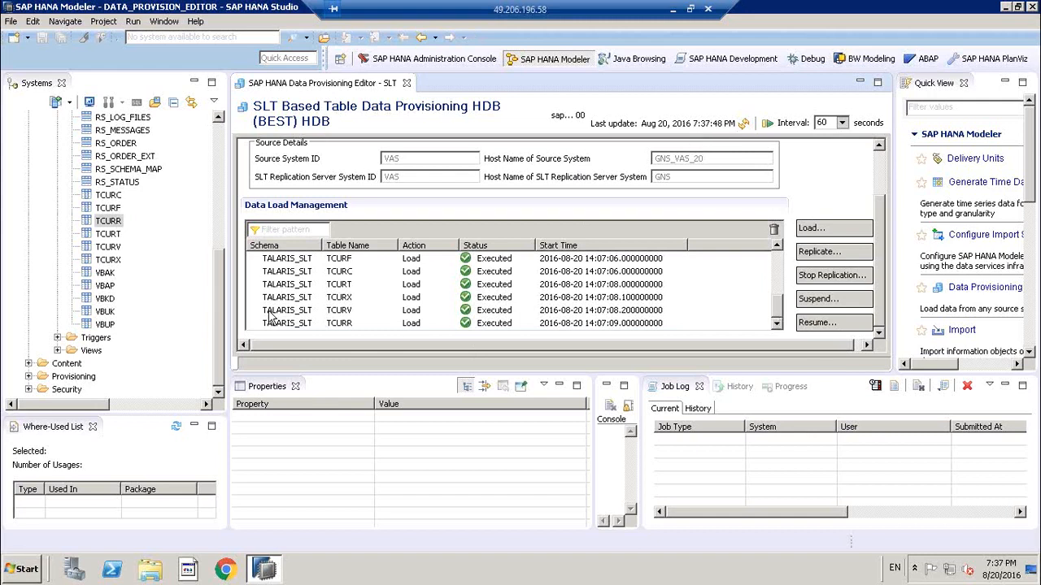
{"action": "left_click", "coordinate": [353, 313]}
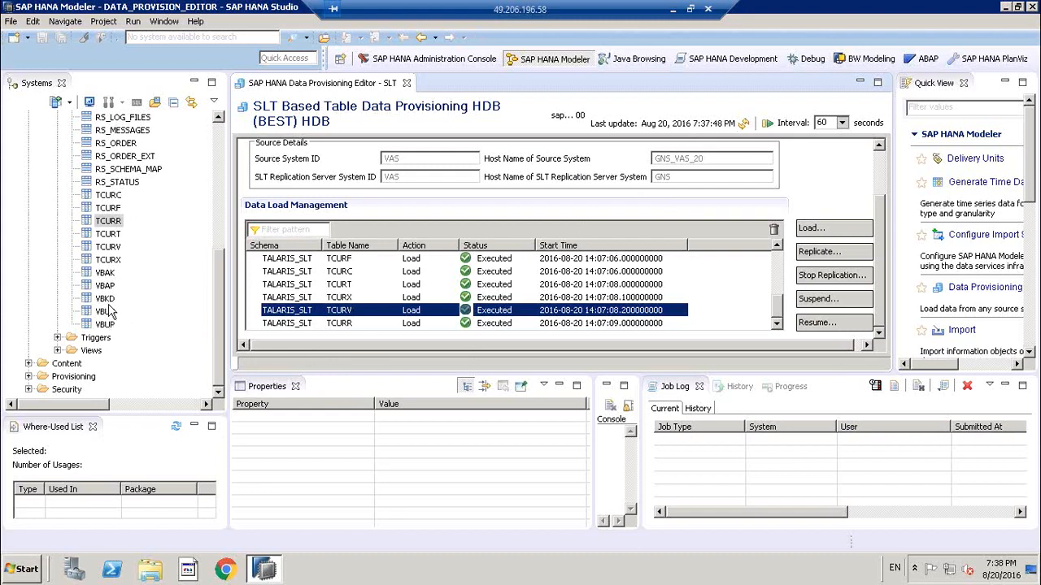
- Open the content of the VBAK table and examine the currency values in its WAERK column
{"action": "left_click", "coordinate": [106, 273]}
{"action": "right_click", "coordinate": [109, 275]}
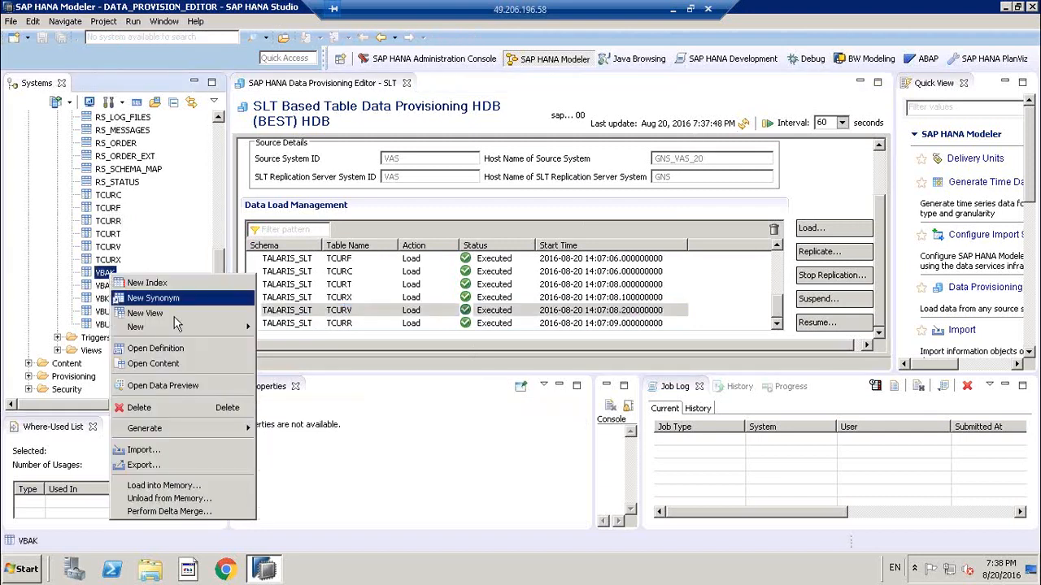
{"action": "left_click", "coordinate": [179, 363]}
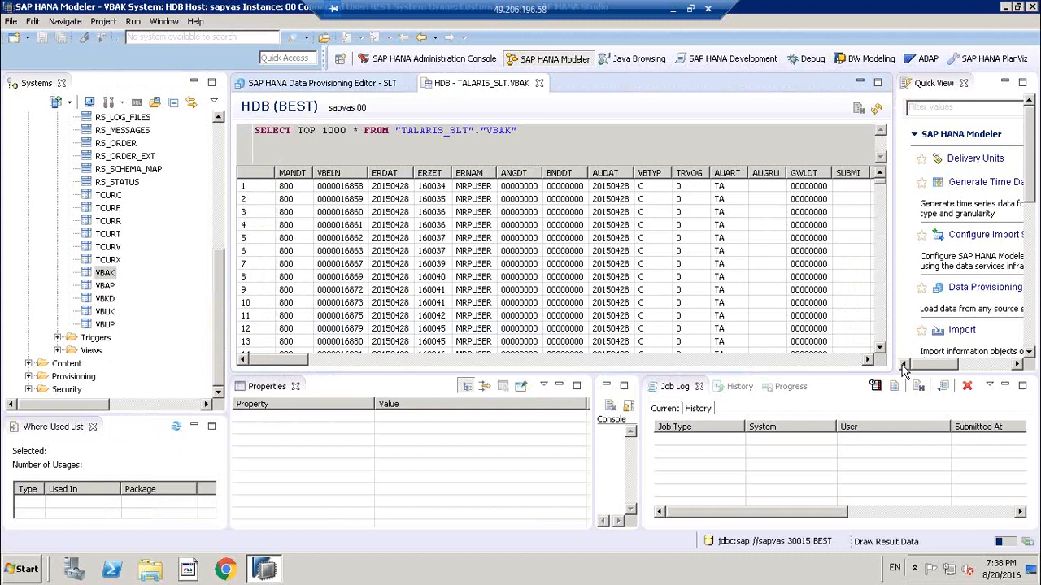
{"action": "left_click", "coordinate": [839, 363]}
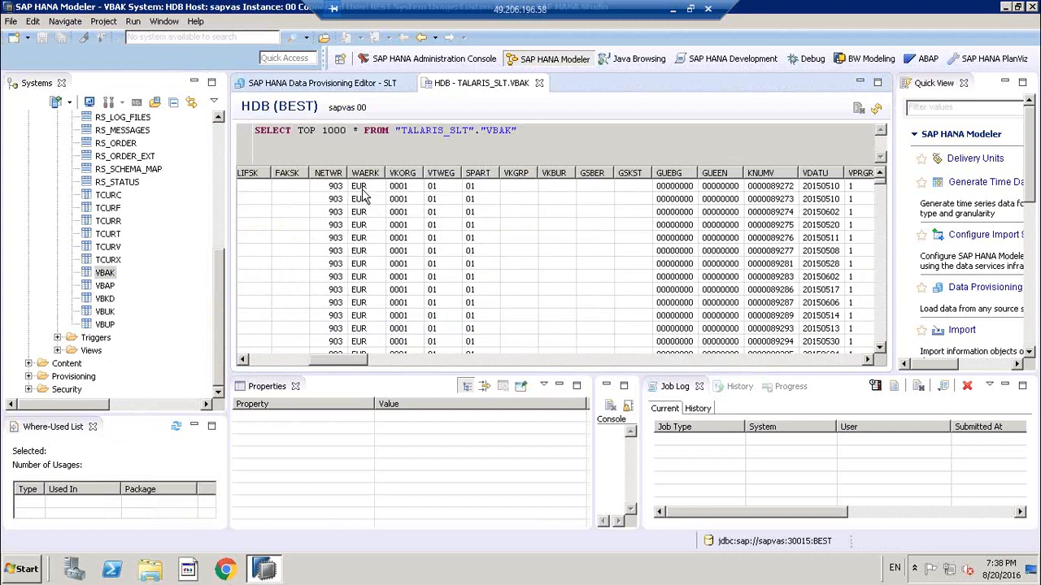
{"action": "left_click", "coordinate": [363, 189]}
{"action": "left_click", "coordinate": [370, 225]}
{"action": "left_click", "coordinate": [366, 276]}
{"action": "left_click", "coordinate": [360, 315]}
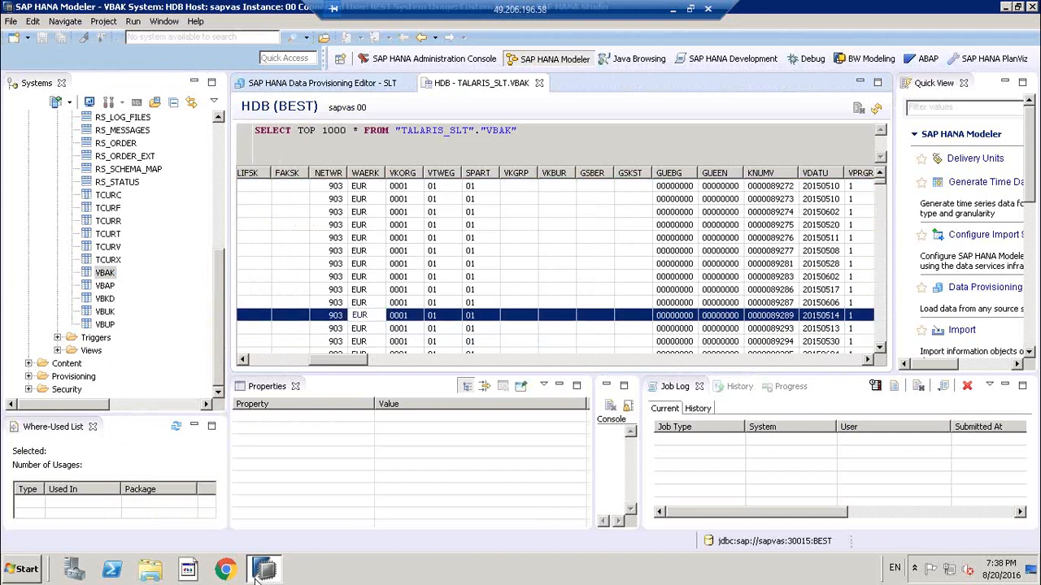
- Switch to SAP Logon, open the EHP7 connection and log on to client 800 with the user name and account password
{"action": "left_click", "coordinate": [29, 561]}
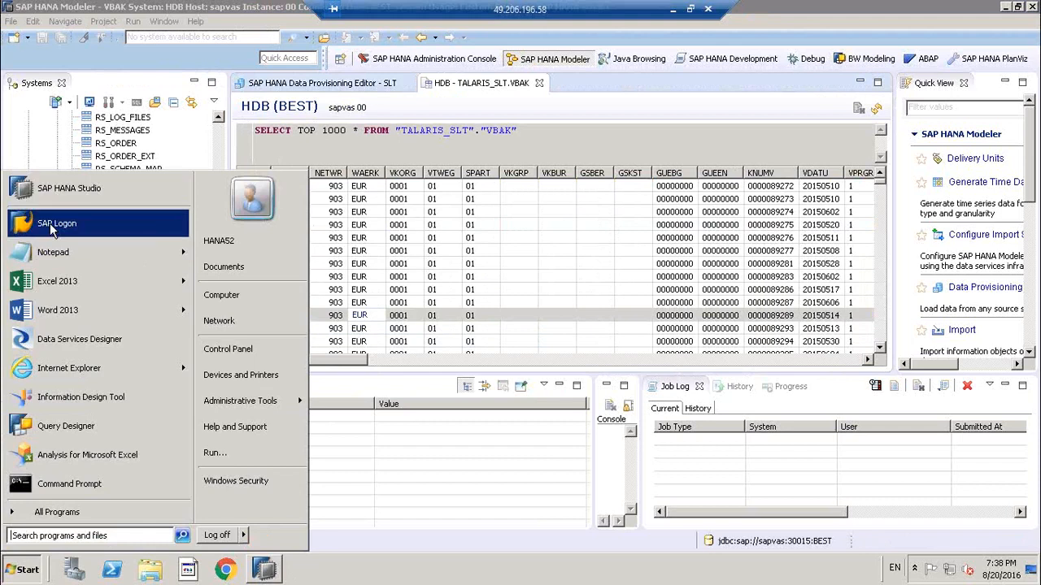
{"action": "left_click", "coordinate": [552, 216]}
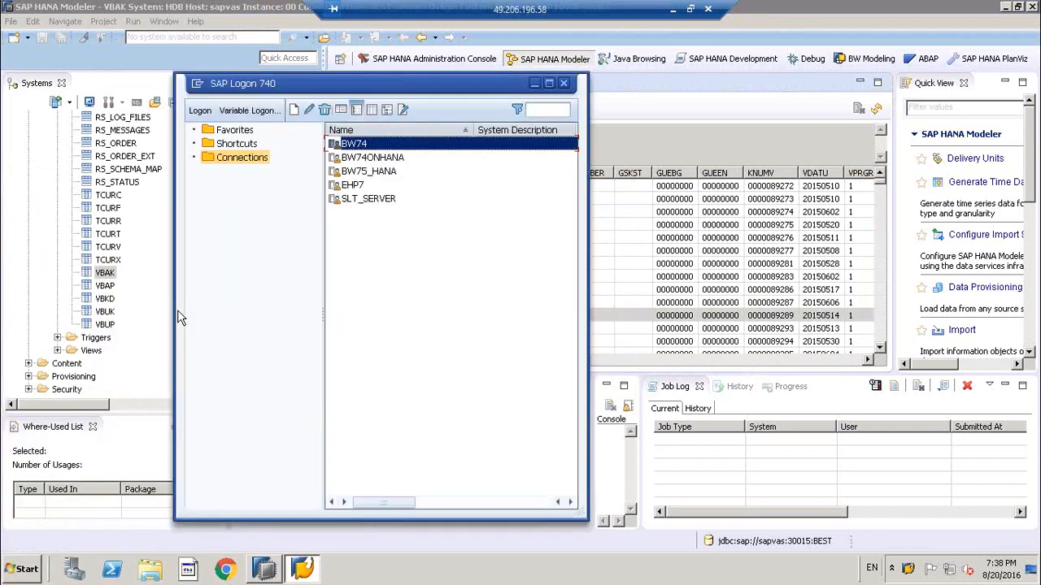
{"action": "left_click", "coordinate": [345, 186]}
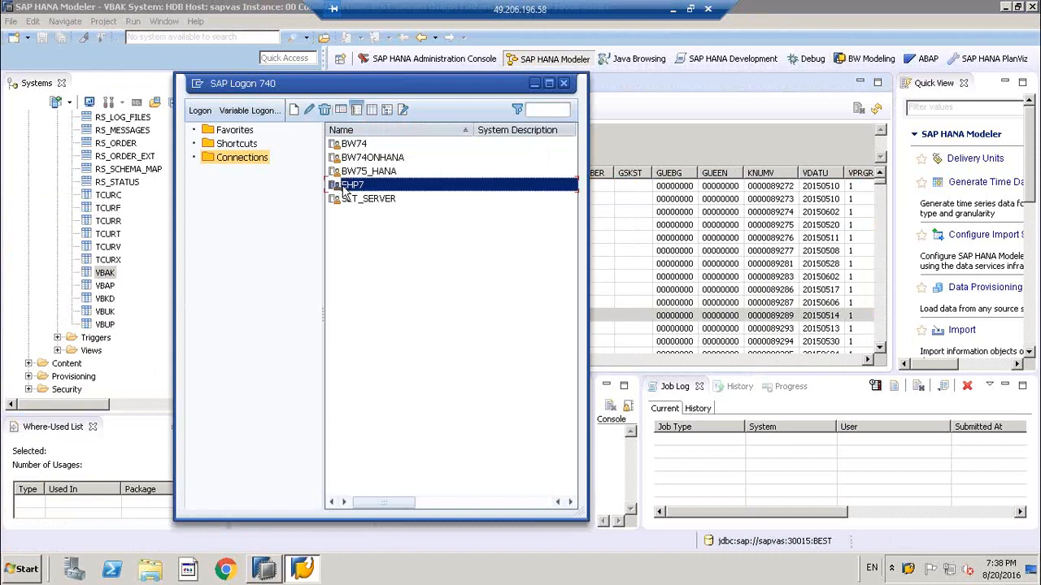
{"action": "double_click", "coordinate": [346, 186]}
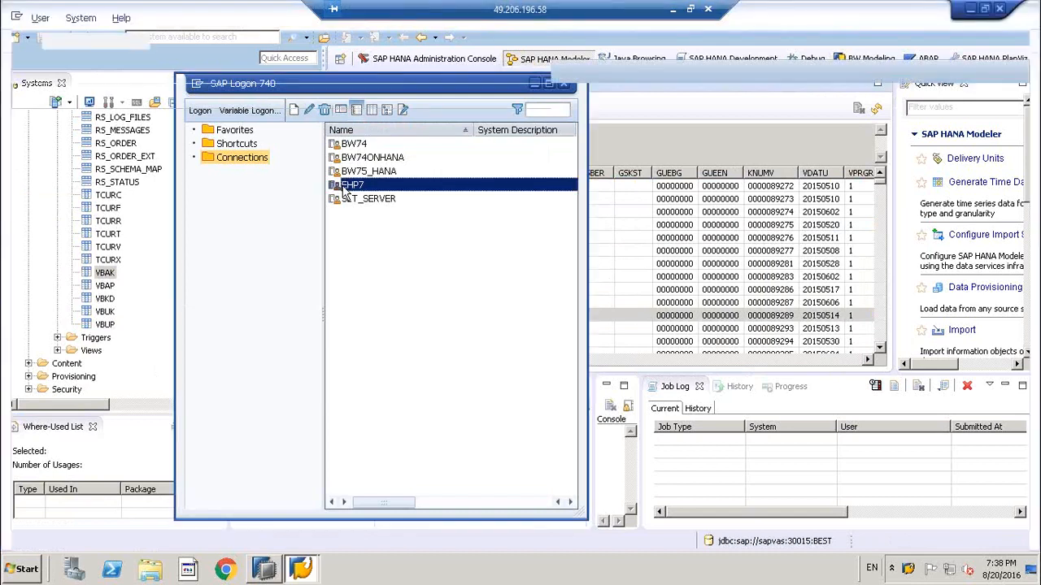
{"action": "type", "text": "BEST"}
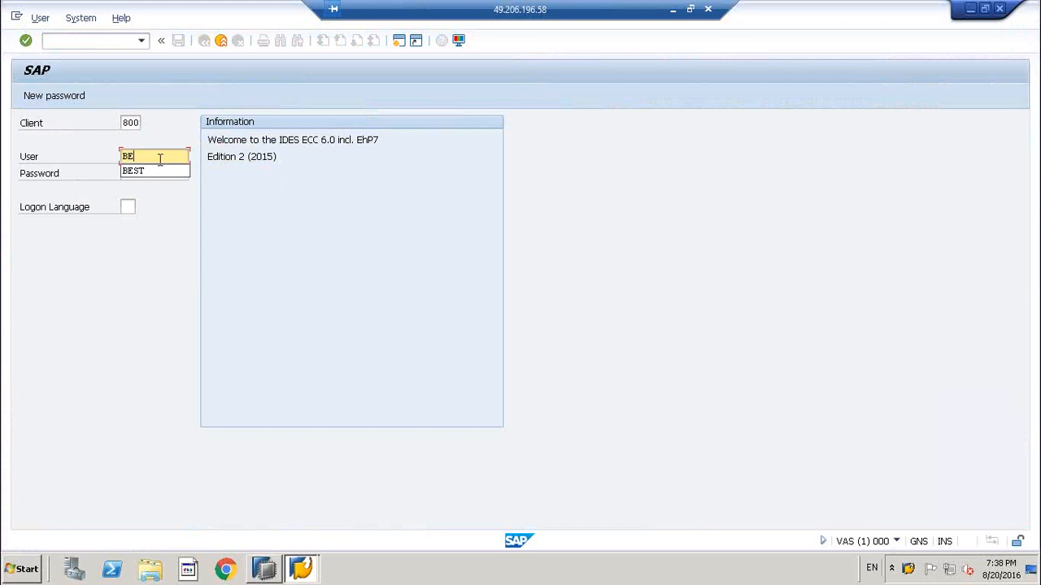
{"action": "key", "text": "Tab"}
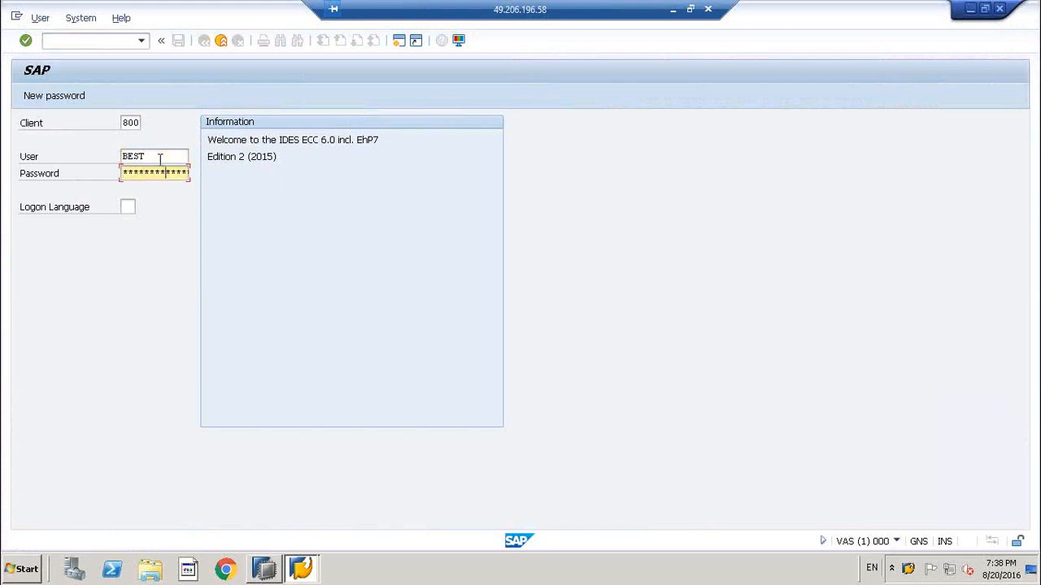
{"action": "key", "text": "Return"}
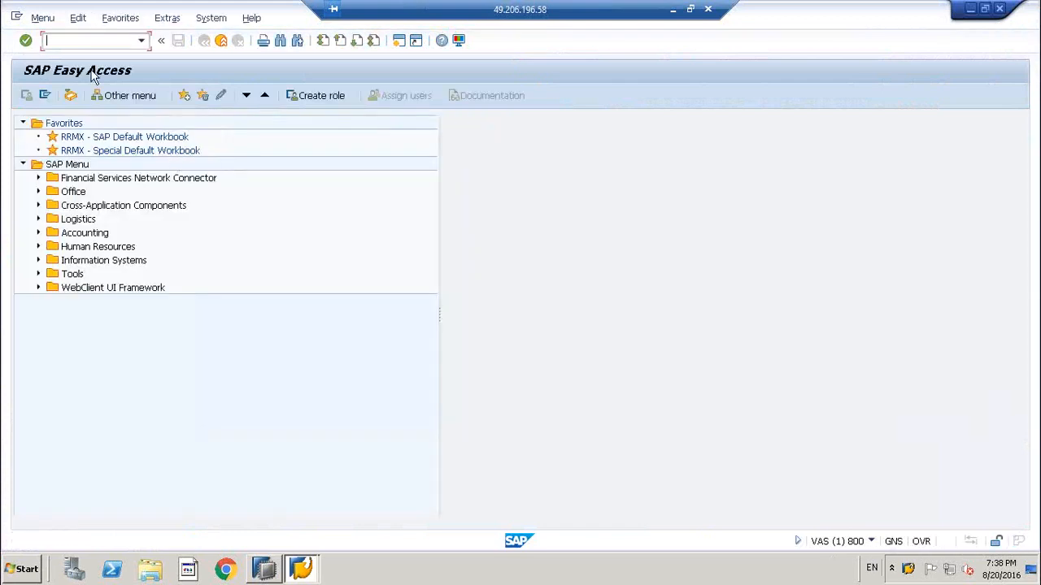
- Open the ABAP Dictionary and display the definition of database table VBAK
{"action": "key", "text": "Return"}
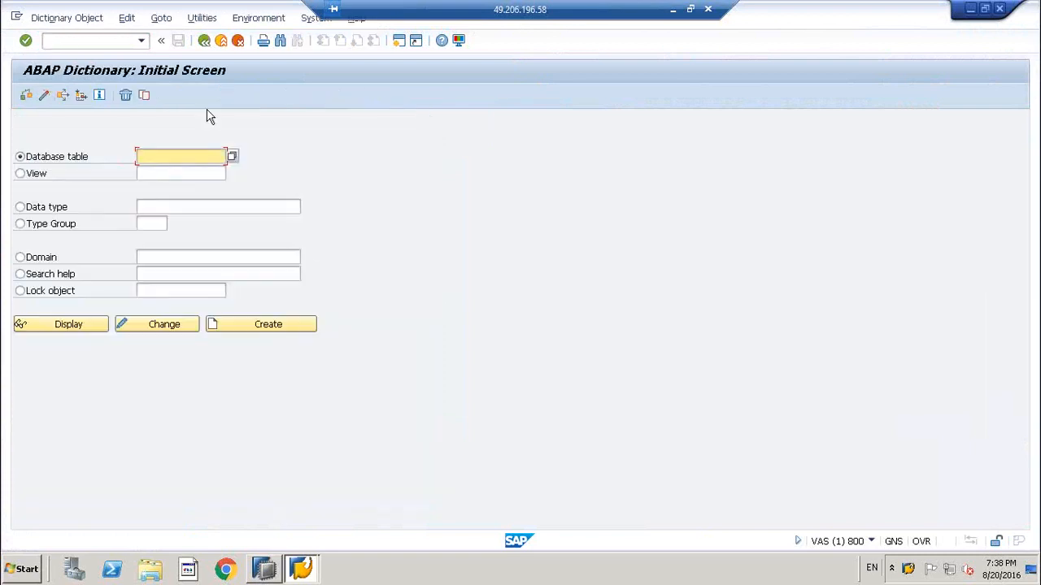
{"action": "left_click", "coordinate": [180, 149]}
{"action": "type", "text": "VBAK"}
{"action": "left_click", "coordinate": [66, 329]}
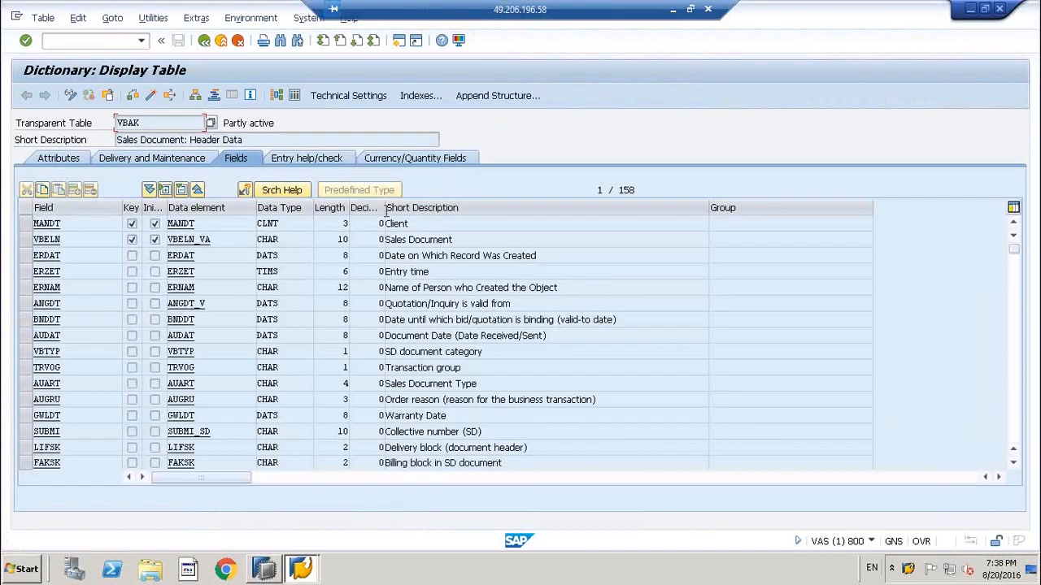
- Search the VBAK field list for "currency", correcting the misspelled search term
{"action": "left_click", "coordinate": [280, 41]}
{"action": "type", "text": "c"}
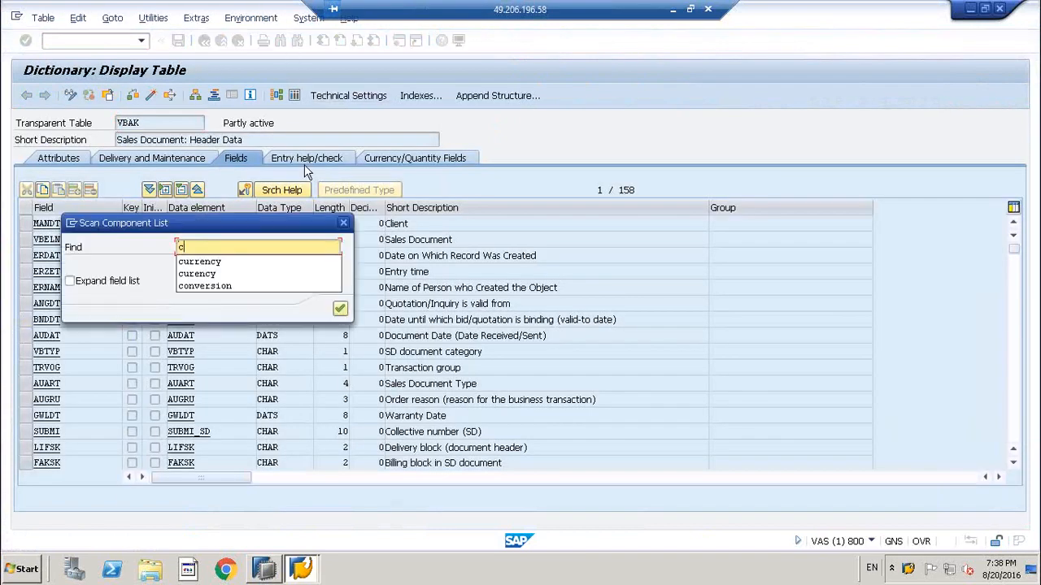
{"action": "type", "text": "urrency"}
{"action": "key", "text": "Return"}
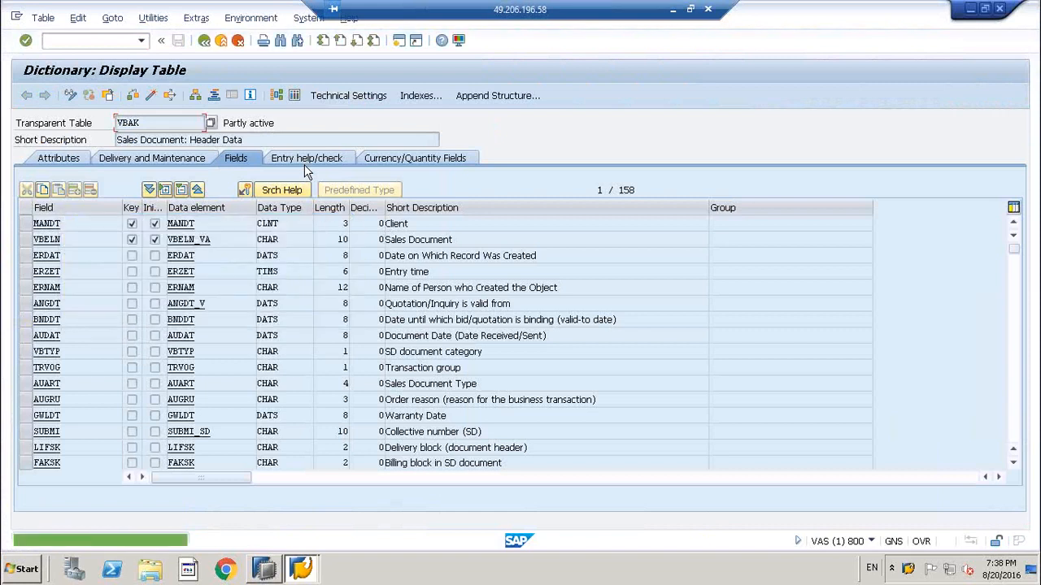
{"action": "left_click", "coordinate": [280, 40]}
{"action": "left_click", "coordinate": [209, 247]}
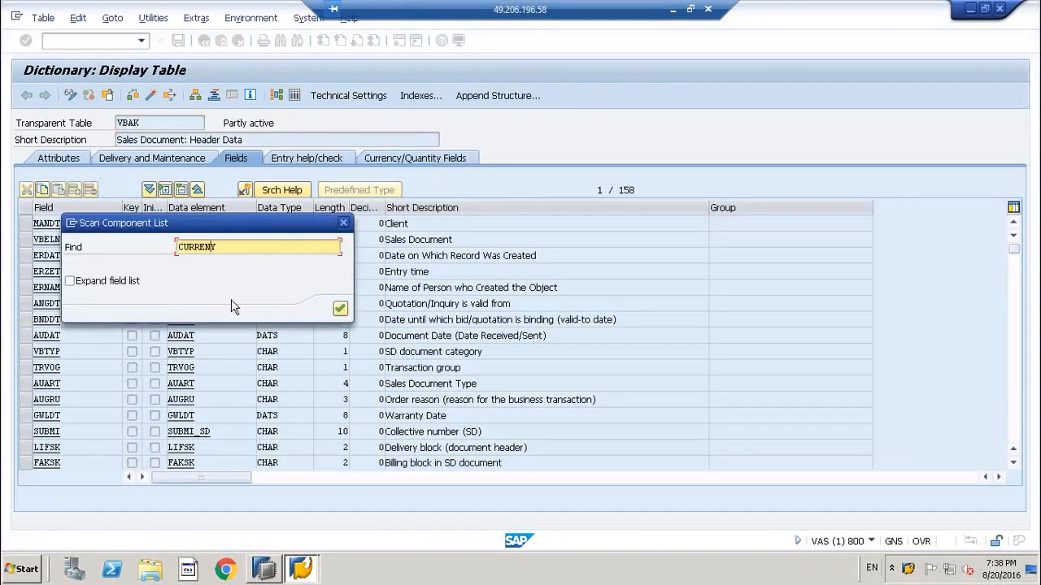
{"action": "type", "text": "c"}
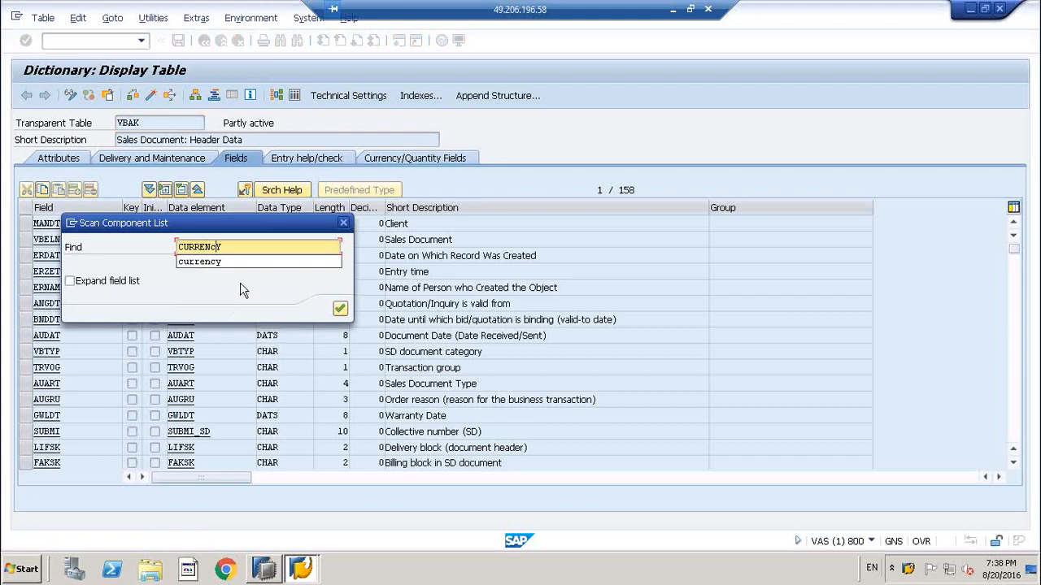
{"action": "left_click", "coordinate": [228, 267]}
{"action": "key", "text": "Return"}
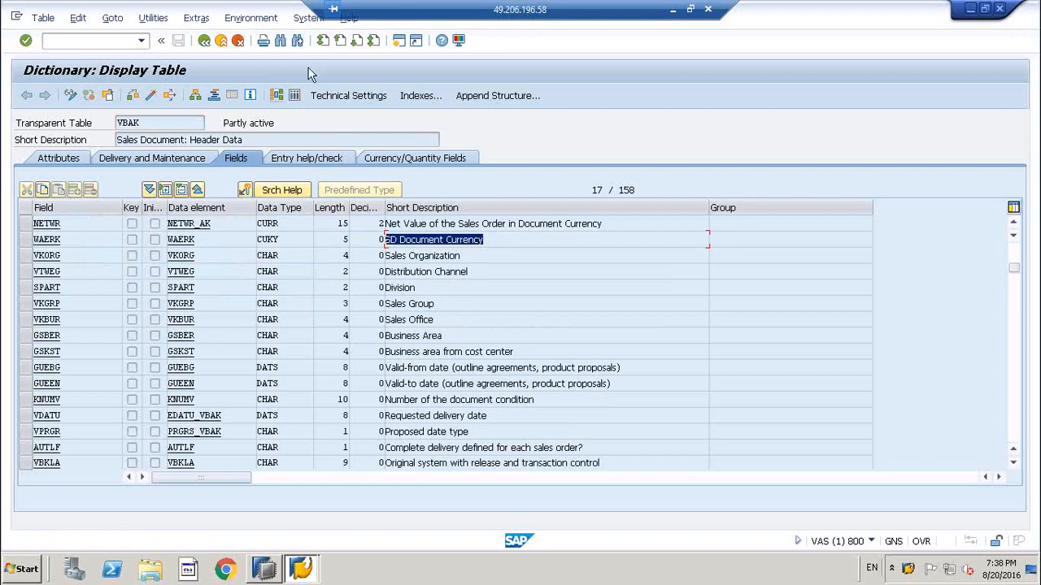
- Go through the further "currency" matches among the VBAK fields and restart the search from the first match
{"action": "left_click", "coordinate": [298, 40]}
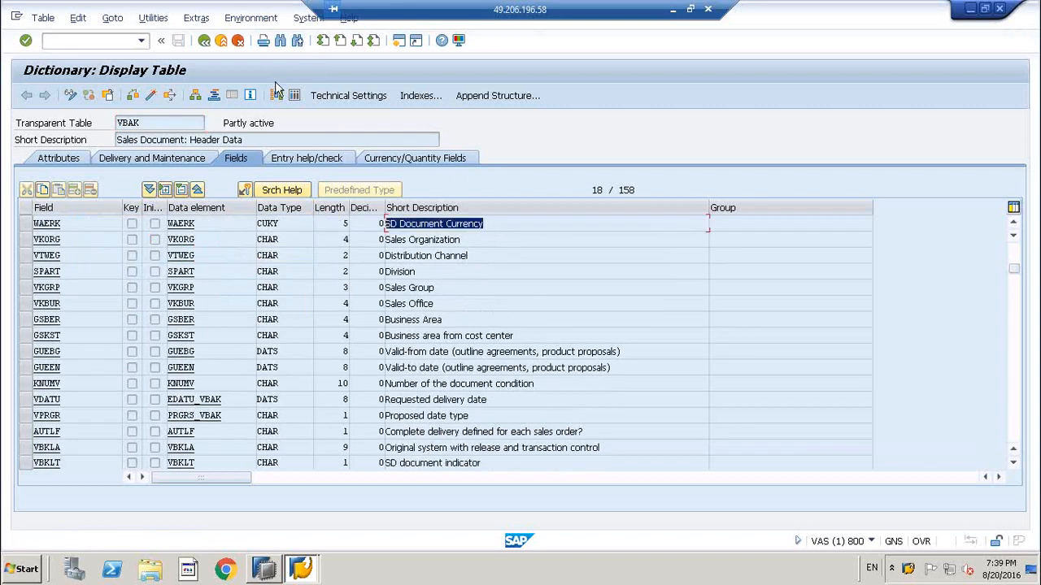
{"action": "left_click", "coordinate": [298, 40]}
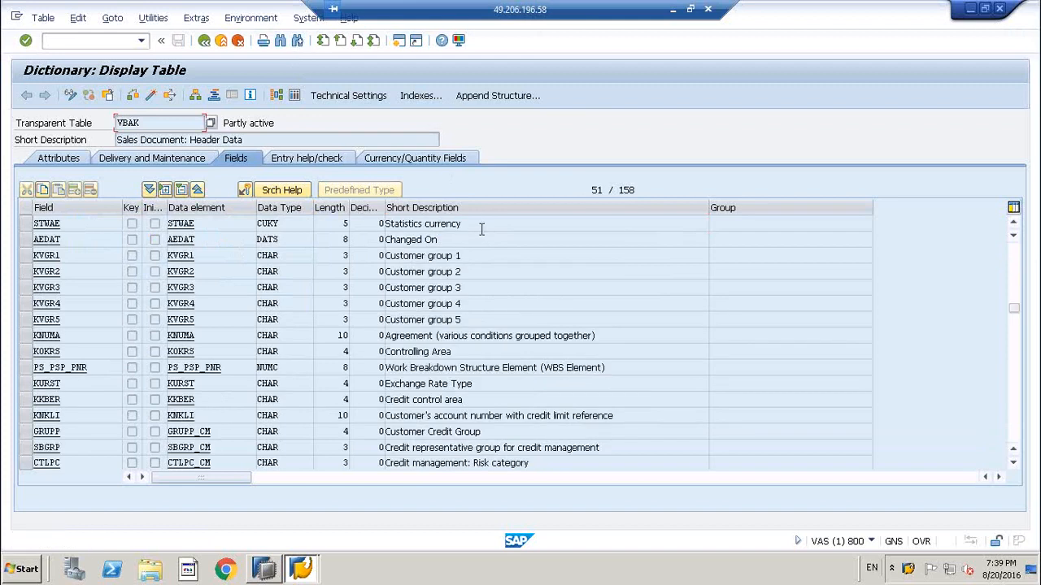
{"action": "left_click", "coordinate": [297, 41]}
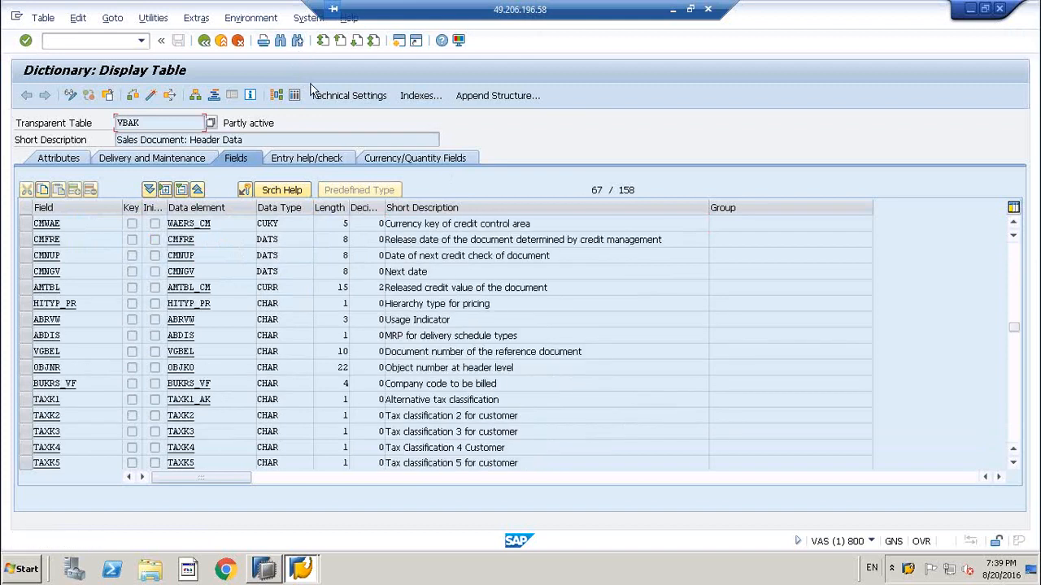
{"action": "left_click", "coordinate": [298, 41]}
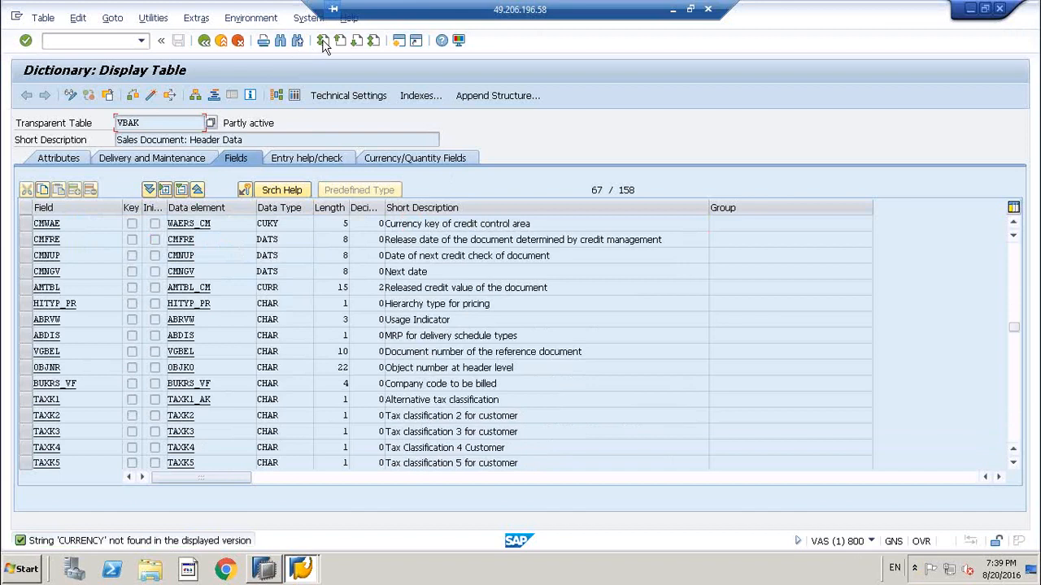
{"action": "left_click", "coordinate": [279, 41]}
{"action": "key", "text": "Return"}
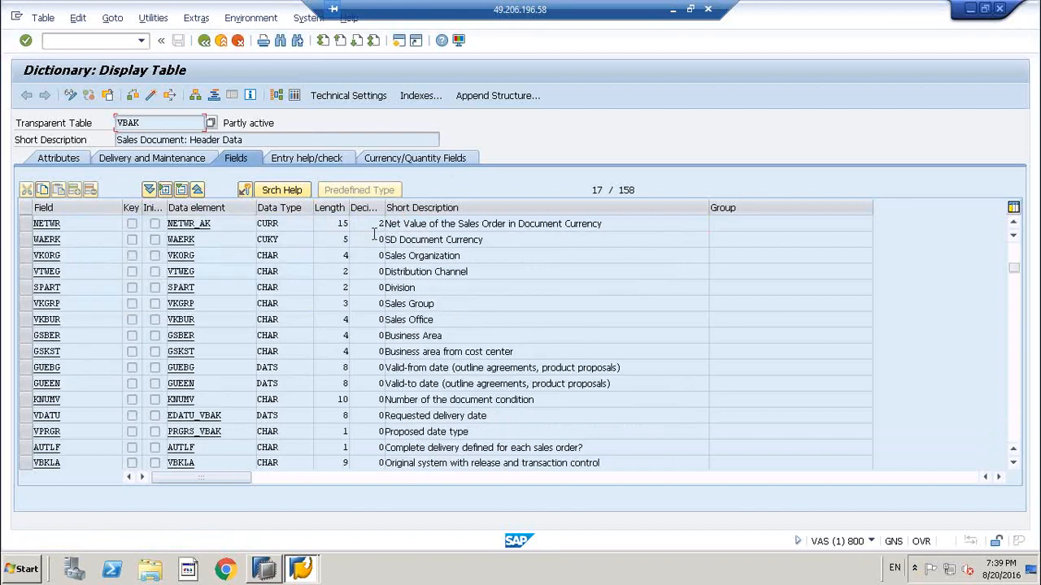
- Check the reference table and reference field of NETWR in VBAK's currency/quantity fields, and open the selection screen for the table's contents
{"action": "left_click_drag", "start_coordinate": [502, 240], "coordinate": [356, 237]}
{"action": "left_click", "coordinate": [597, 225]}
{"action": "left_click", "coordinate": [212, 223]}
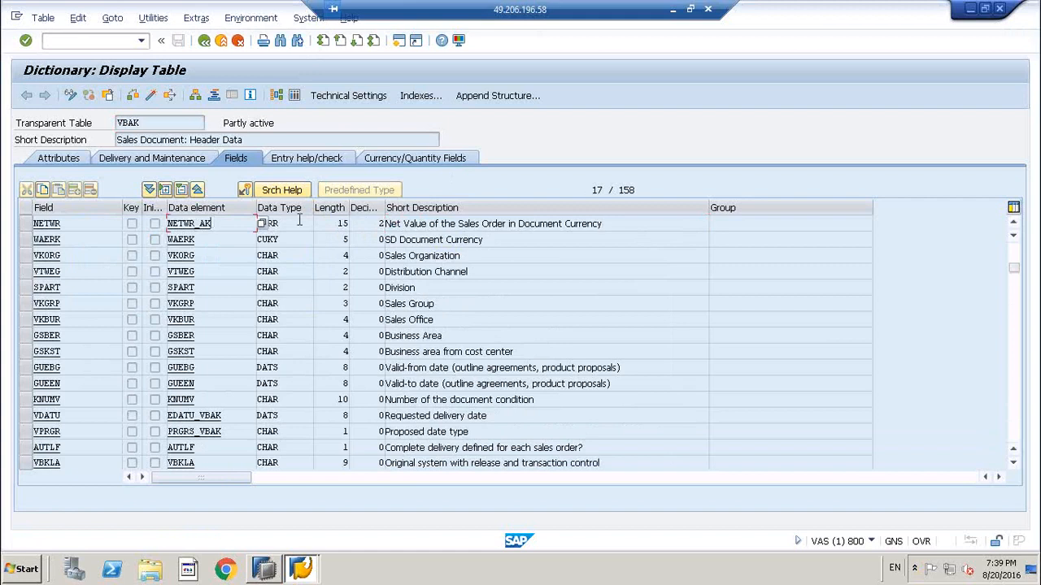
{"action": "left_click", "coordinate": [417, 160]}
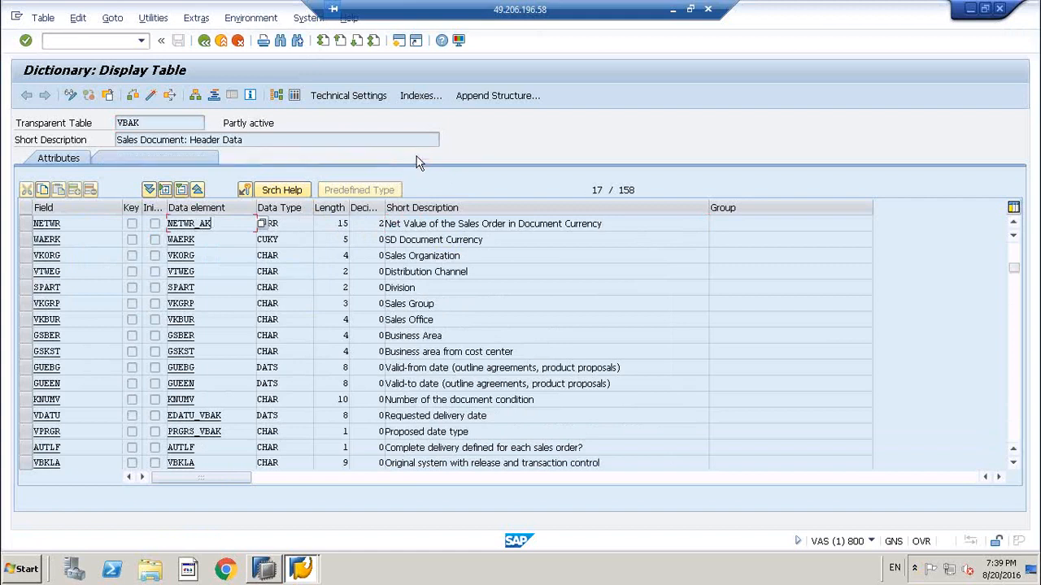
{"action": "left_click", "coordinate": [299, 224]}
{"action": "double_click", "coordinate": [390, 231]}
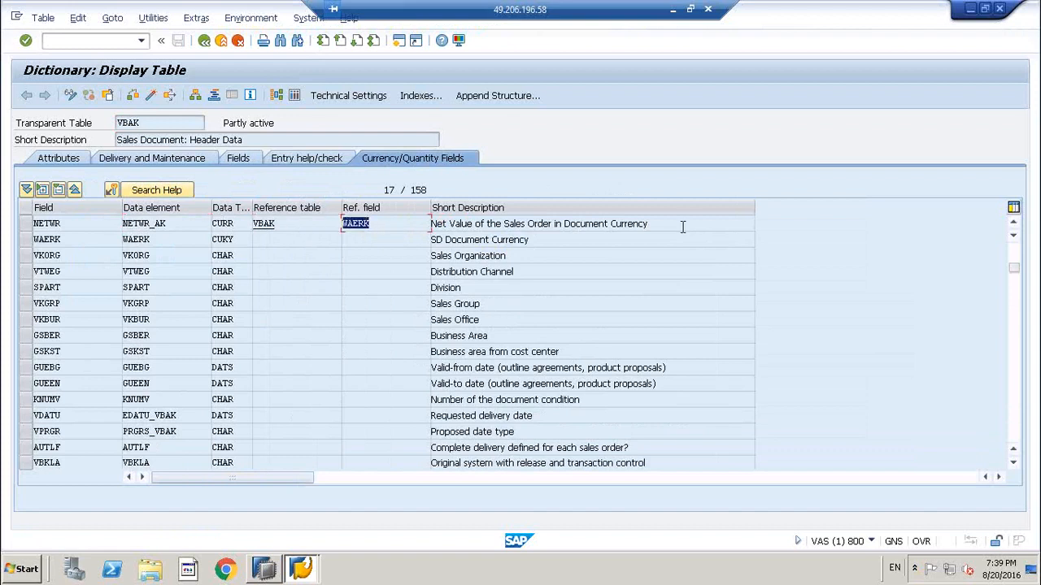
{"action": "left_click_drag", "start_coordinate": [675, 223], "coordinate": [325, 225]}
{"action": "left_click", "coordinate": [399, 226]}
{"action": "left_click_drag", "start_coordinate": [309, 226], "coordinate": [294, 226]}
{"action": "left_click", "coordinate": [295, 95]}
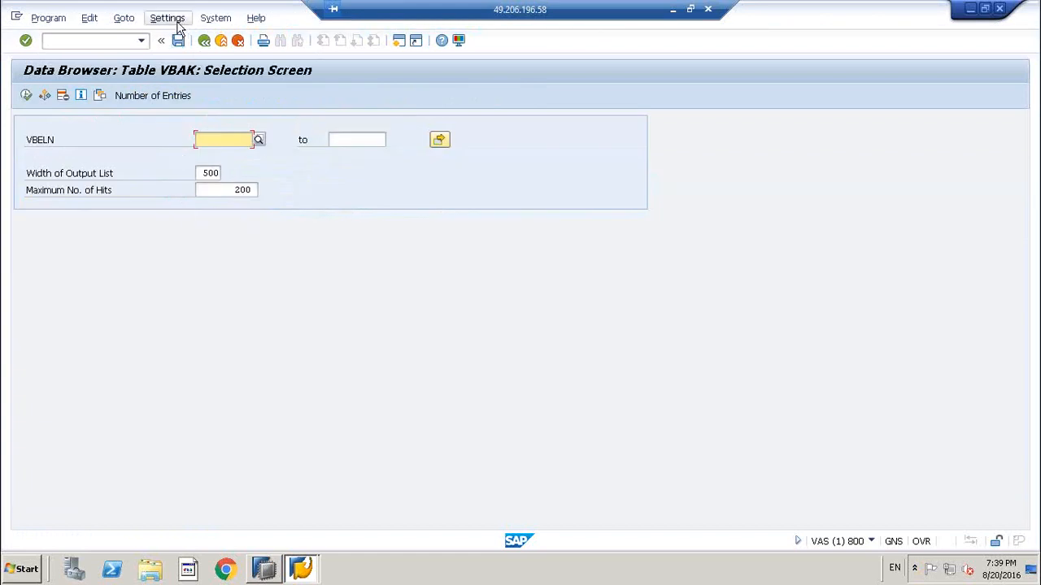
{"action": "left_click", "coordinate": [172, 18]}
{"action": "mouse_move", "coordinate": [179, 45]}
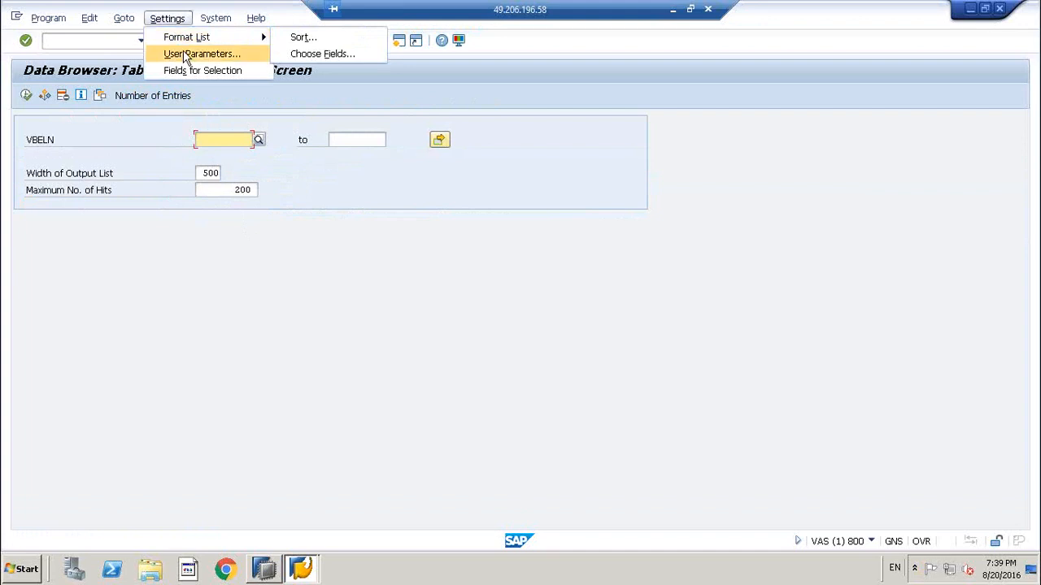
{"action": "left_click", "coordinate": [326, 54]}
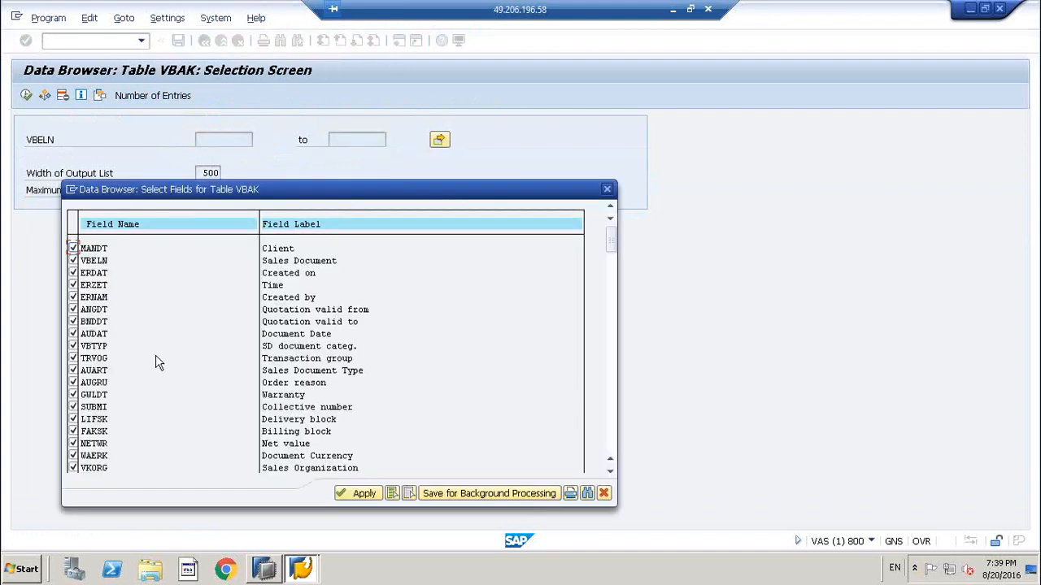
{"action": "left_click", "coordinate": [604, 495]}
- Open the choice of selection fields for VBAK and try to find the currency field with the terms "wearks" and "wea"
{"action": "left_click", "coordinate": [168, 18]}
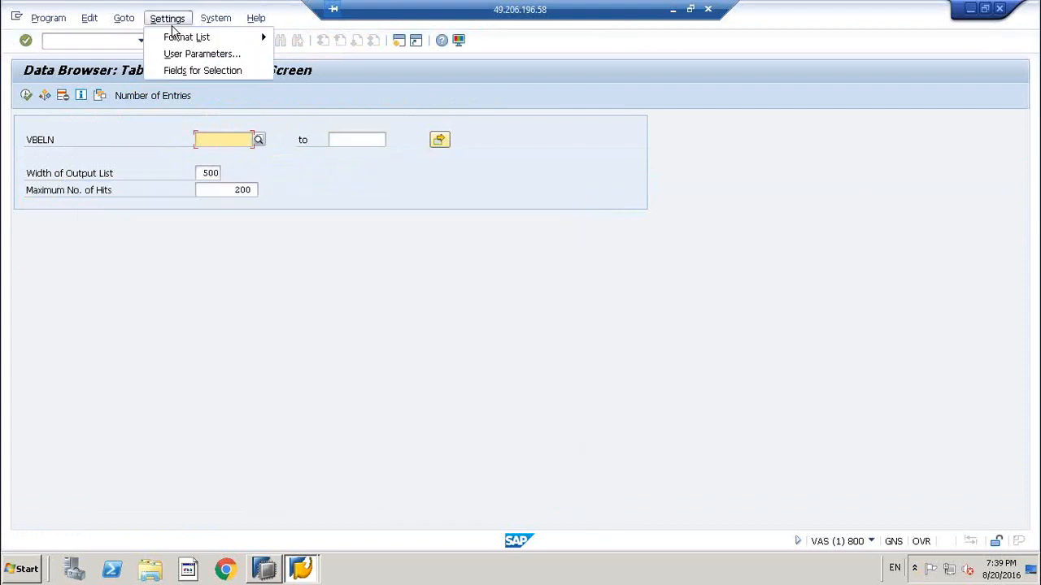
{"action": "left_click", "coordinate": [181, 71]}
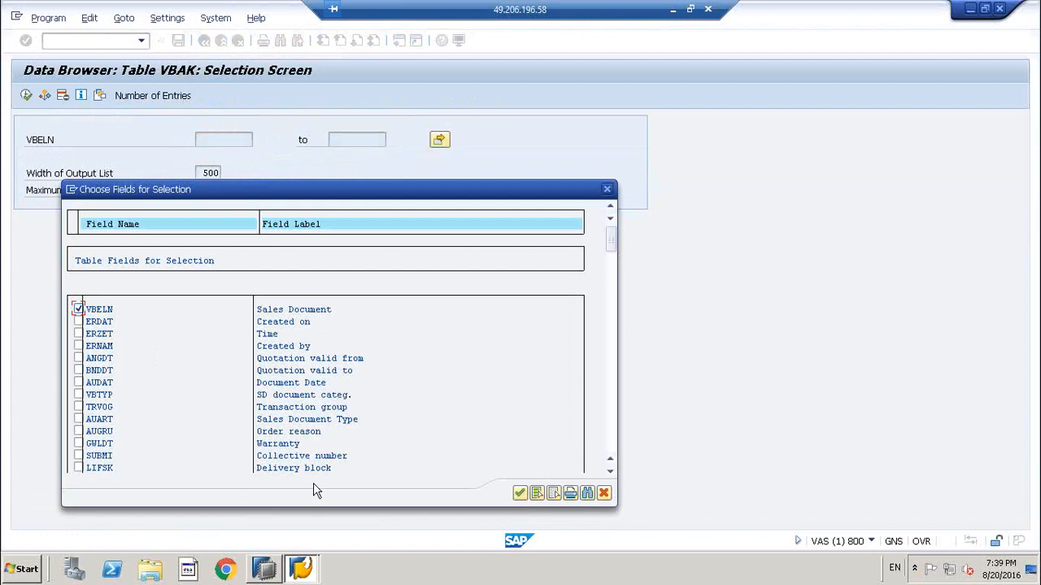
{"action": "left_click", "coordinate": [586, 493]}
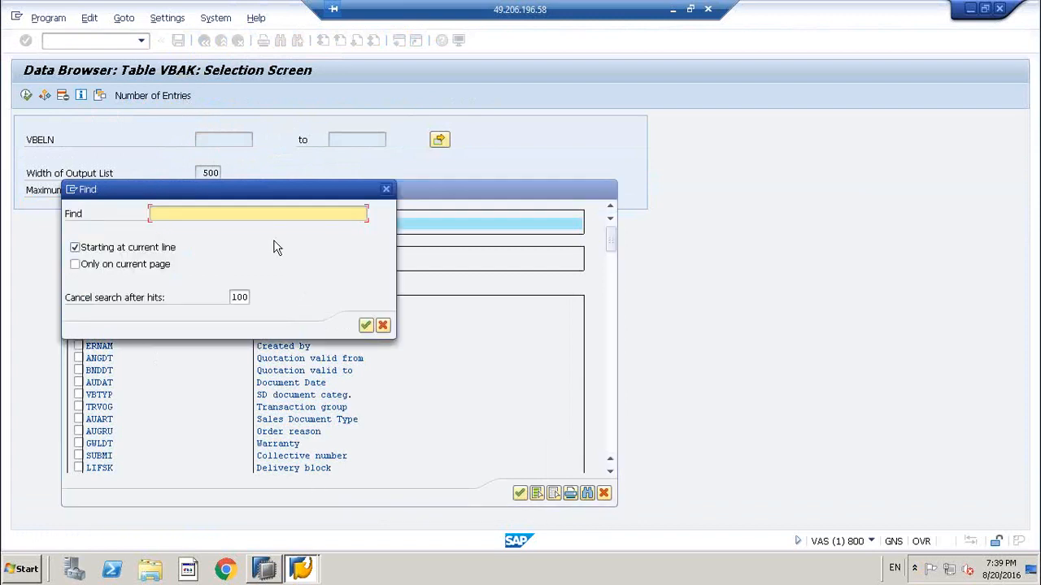
{"action": "key", "text": "Return"}
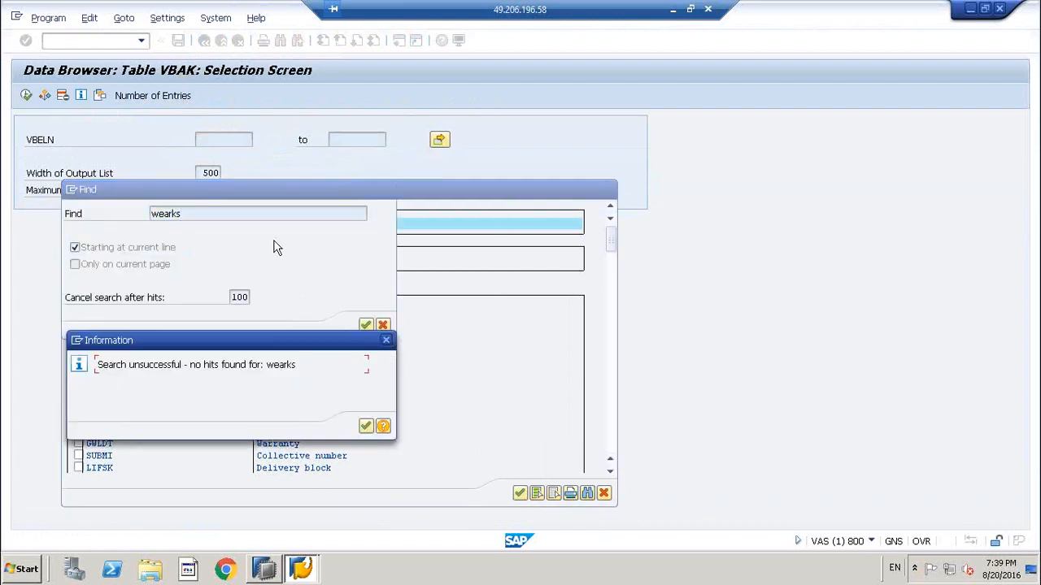
{"action": "left_click", "coordinate": [365, 427]}
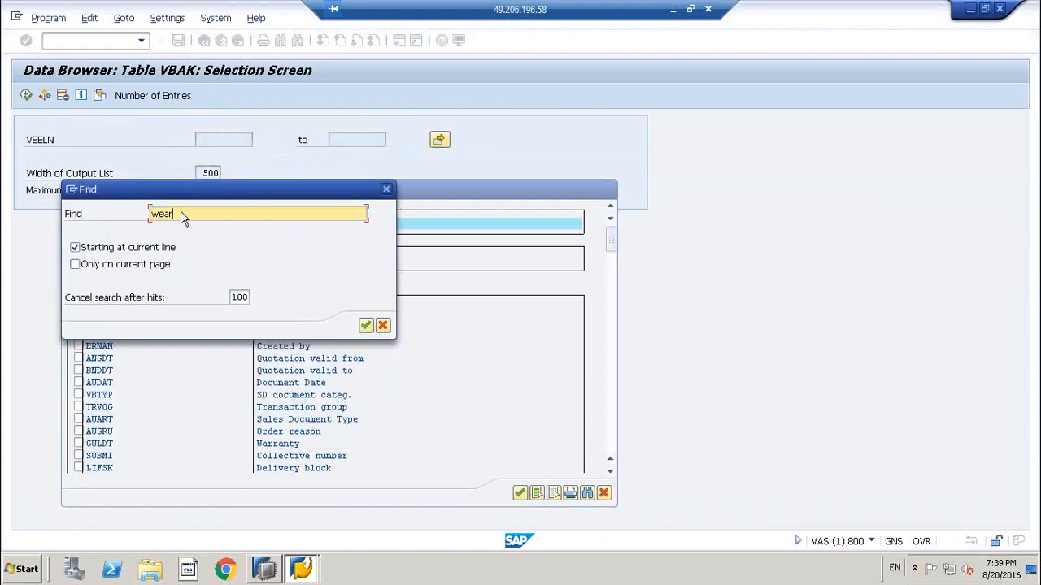
{"action": "key", "text": "Return"}
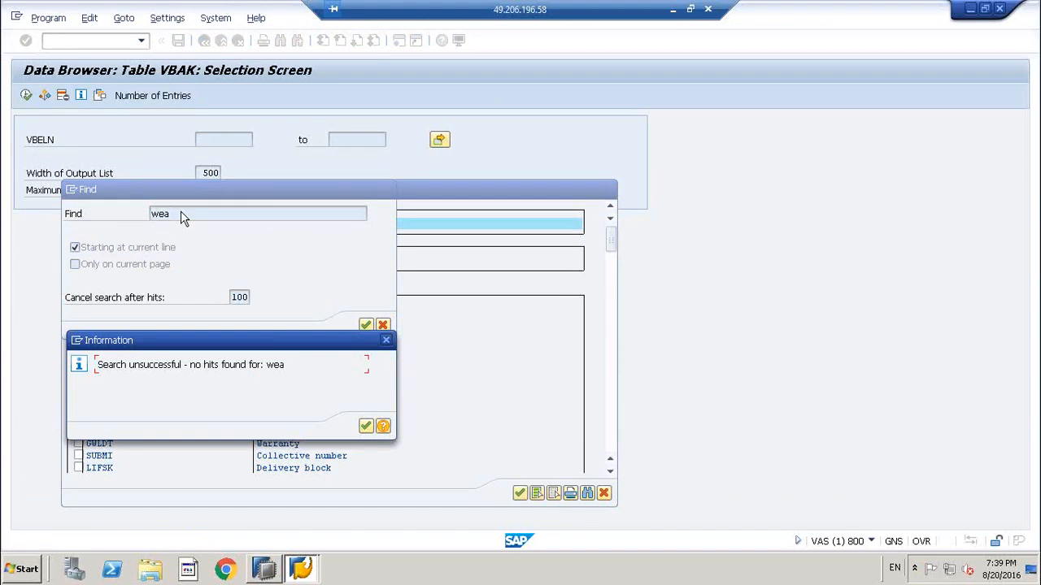
{"action": "left_click", "coordinate": [372, 430]}
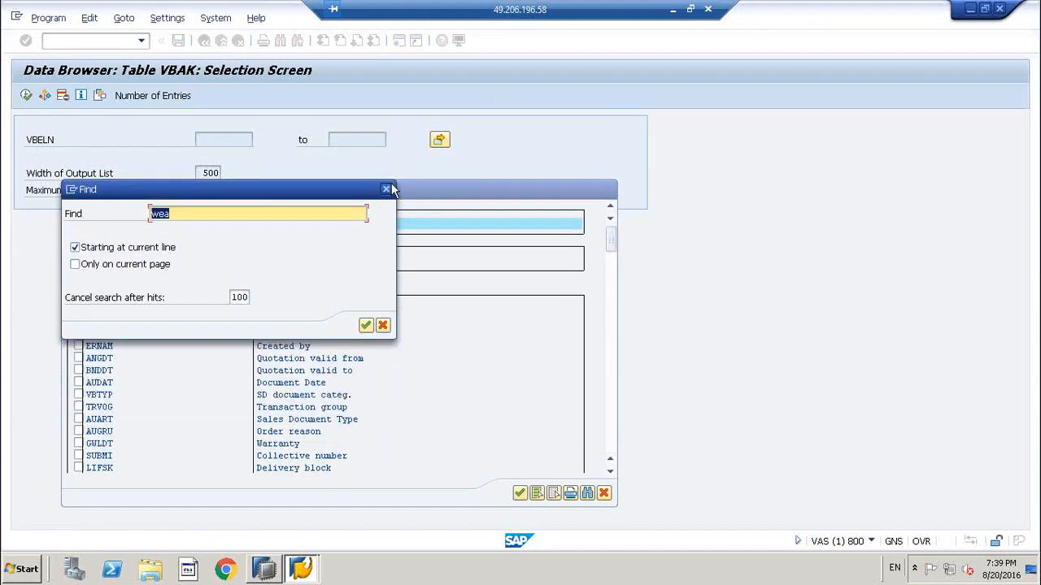
{"action": "left_click", "coordinate": [389, 188]}
- Find "currency" among the selection fields and add WAERK (Document Currency) as a selection criterion
{"action": "left_click", "coordinate": [587, 492]}
{"action": "type", "text": "currency"}
{"action": "key", "text": "Return"}
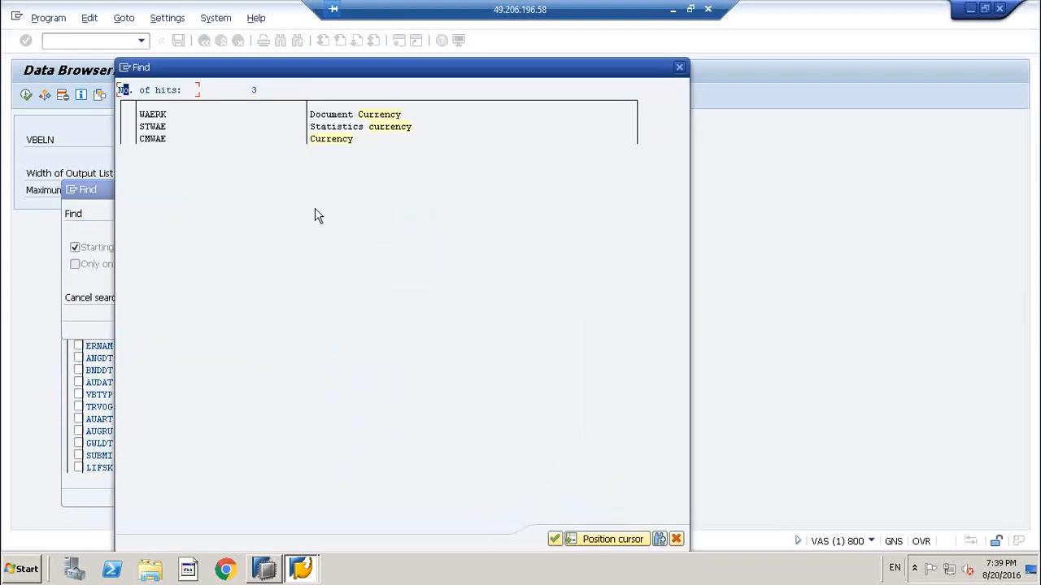
{"action": "double_click", "coordinate": [157, 114]}
{"action": "left_click", "coordinate": [78, 248]}
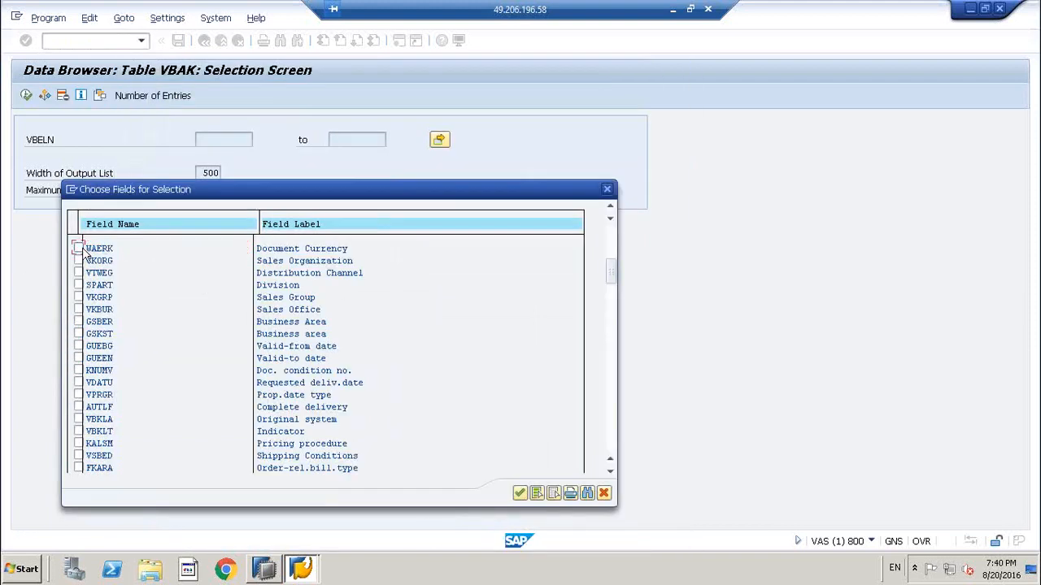
{"action": "left_click", "coordinate": [519, 493]}
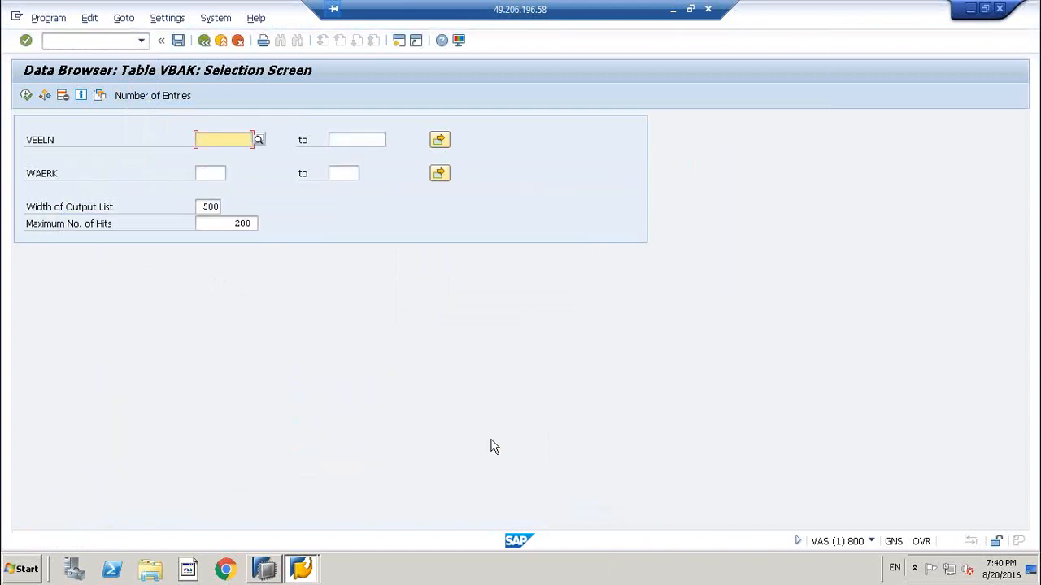
- Browse the possible currency values for the WAERK criterion without choosing one
{"action": "left_click", "coordinate": [223, 173]}
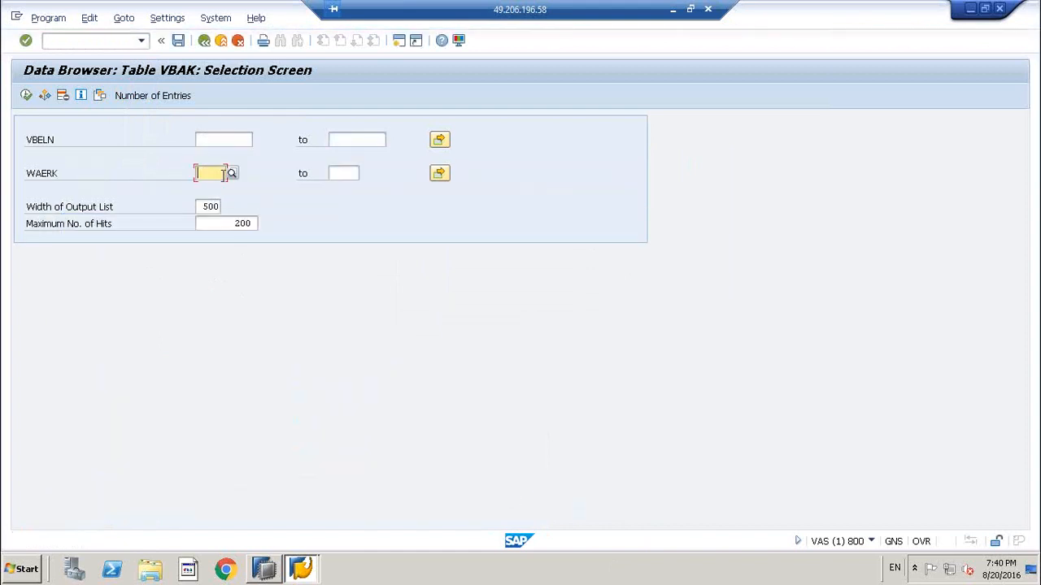
{"action": "left_click", "coordinate": [232, 174]}
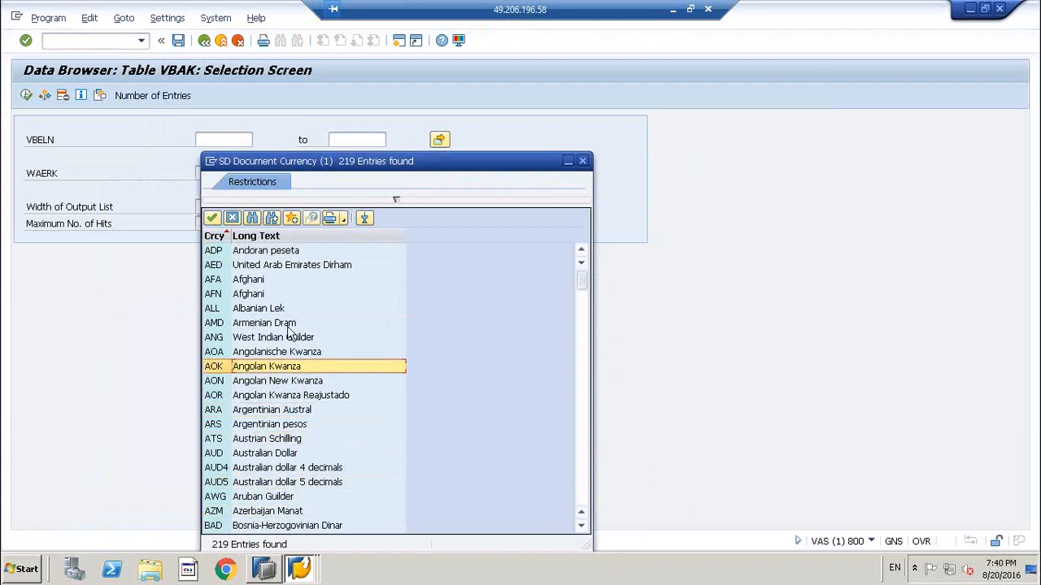
{"action": "scroll", "coordinate": [289, 338], "scroll_direction": "down", "scroll_amount": 10}
{"action": "scroll", "coordinate": [300, 415], "scroll_direction": "down", "scroll_amount": 20}
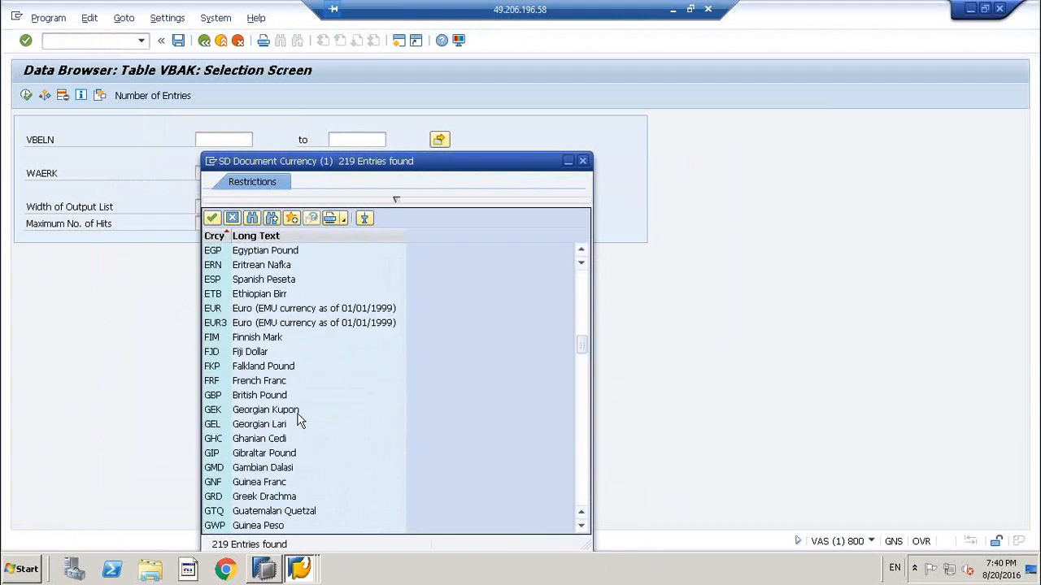
{"action": "left_click", "coordinate": [582, 161]}
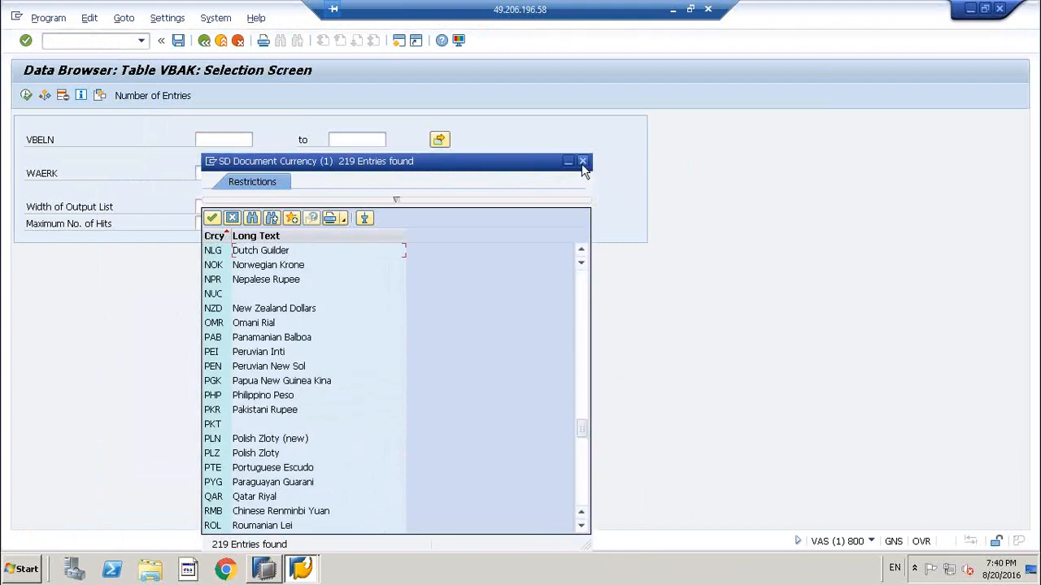
- Run the VBAK selection without restrictions and examine the currencies in the WAERK column down to the last entries
{"action": "left_click", "coordinate": [26, 96]}
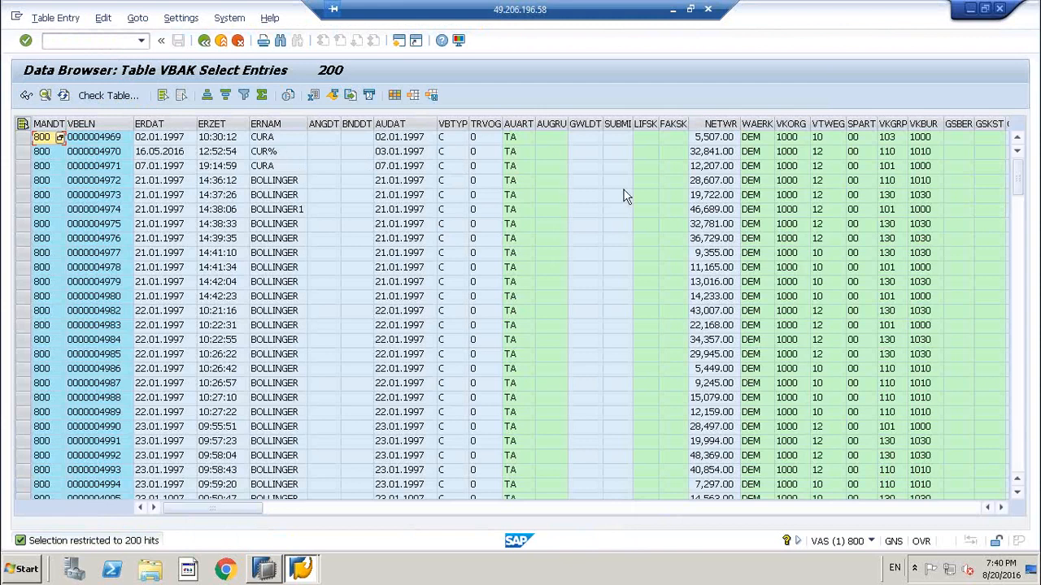
{"action": "left_click", "coordinate": [751, 137]}
{"action": "left_click", "coordinate": [751, 209]}
{"action": "left_click", "coordinate": [751, 339]}
{"action": "left_click_drag", "start_coordinate": [1021, 194], "coordinate": [1021, 447]}
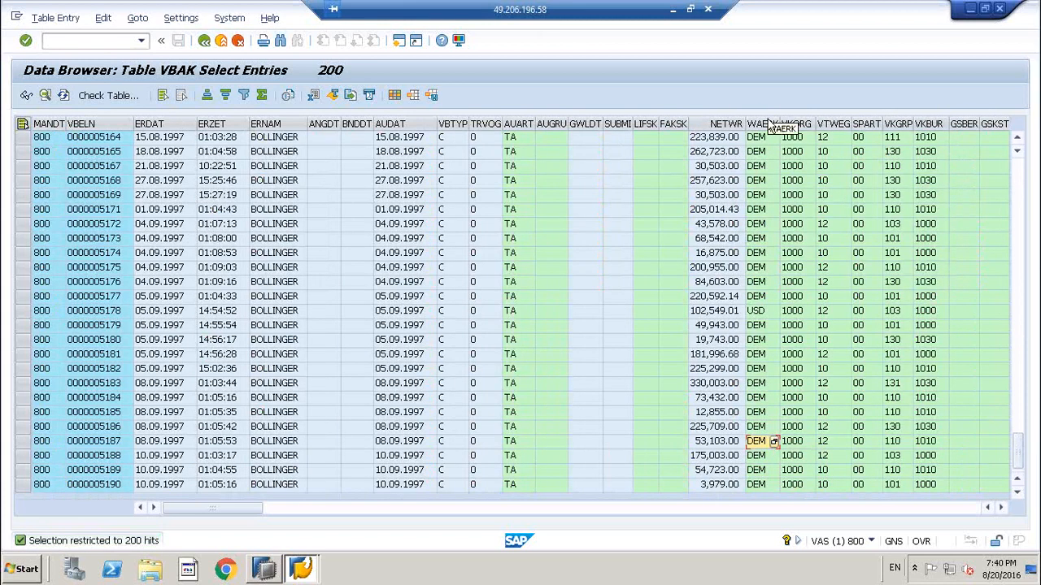
- Return to the selection screen, set the maximum number of hits to 200000 and rerun the VBAK selection
{"action": "left_click", "coordinate": [204, 40]}
{"action": "left_click", "coordinate": [252, 225]}
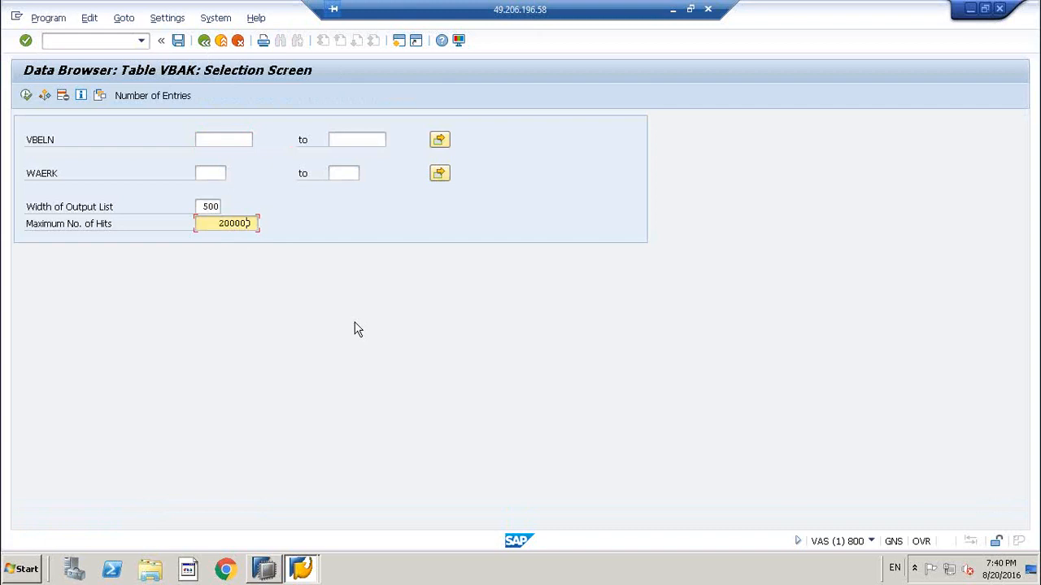
{"action": "left_click", "coordinate": [25, 96]}
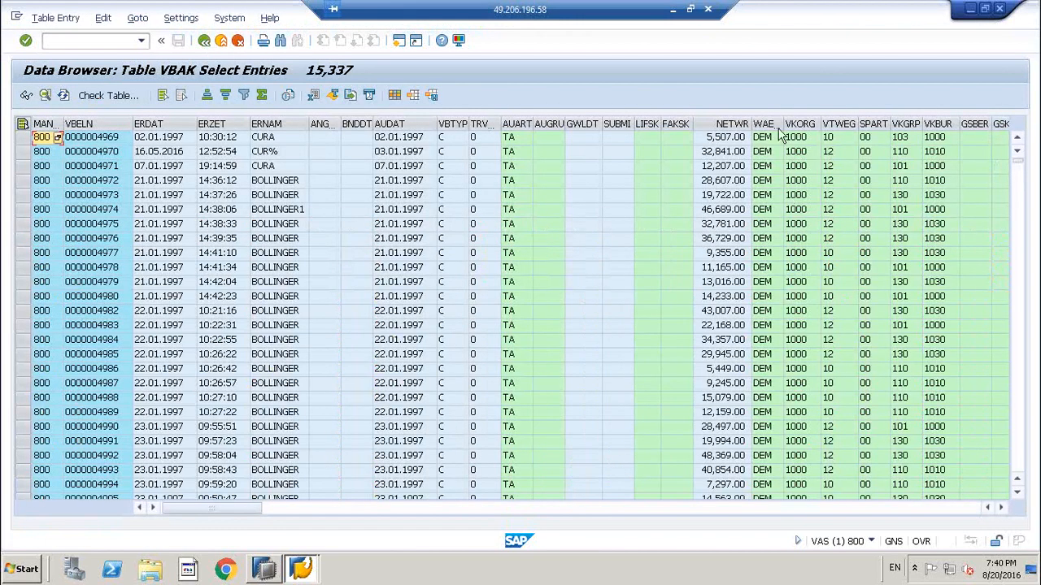
- Filter the VBAK entries by WAERK, picking USD from the available currency values
{"action": "left_click", "coordinate": [777, 127]}
{"action": "left_click", "coordinate": [244, 96]}
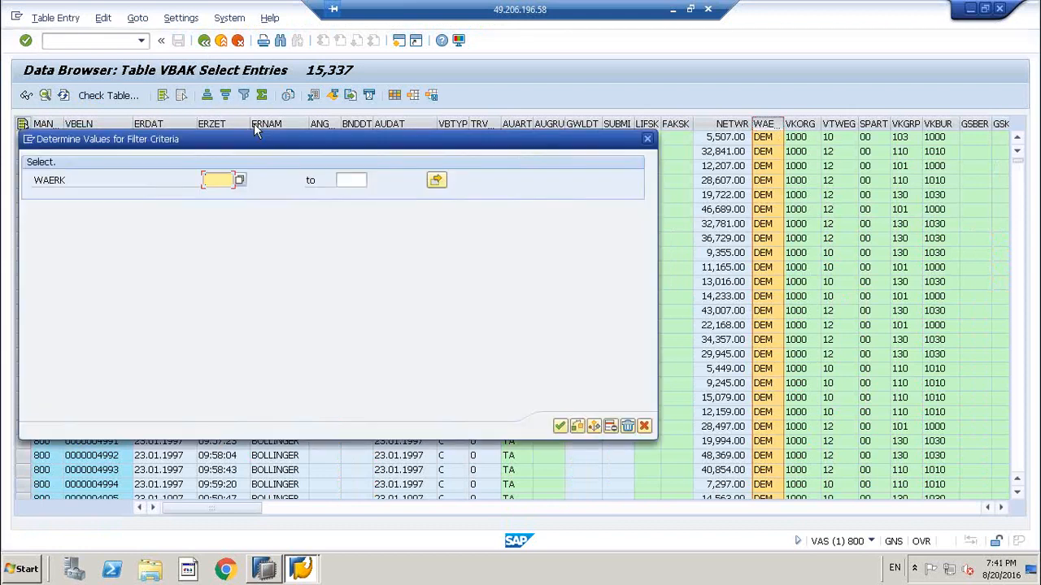
{"action": "key", "text": "F4"}
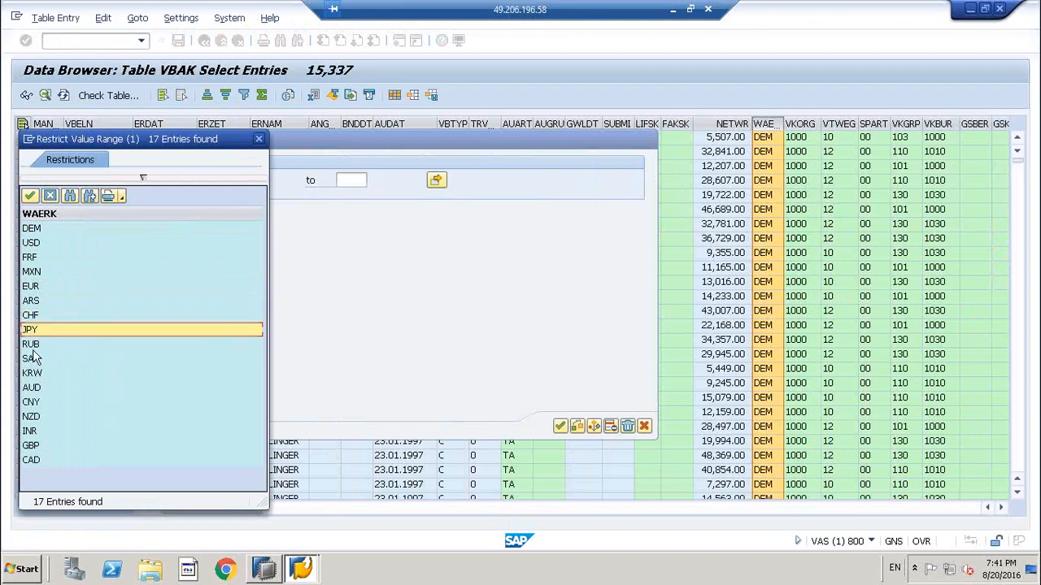
{"action": "left_click", "coordinate": [29, 196]}
{"action": "left_click", "coordinate": [568, 426]}
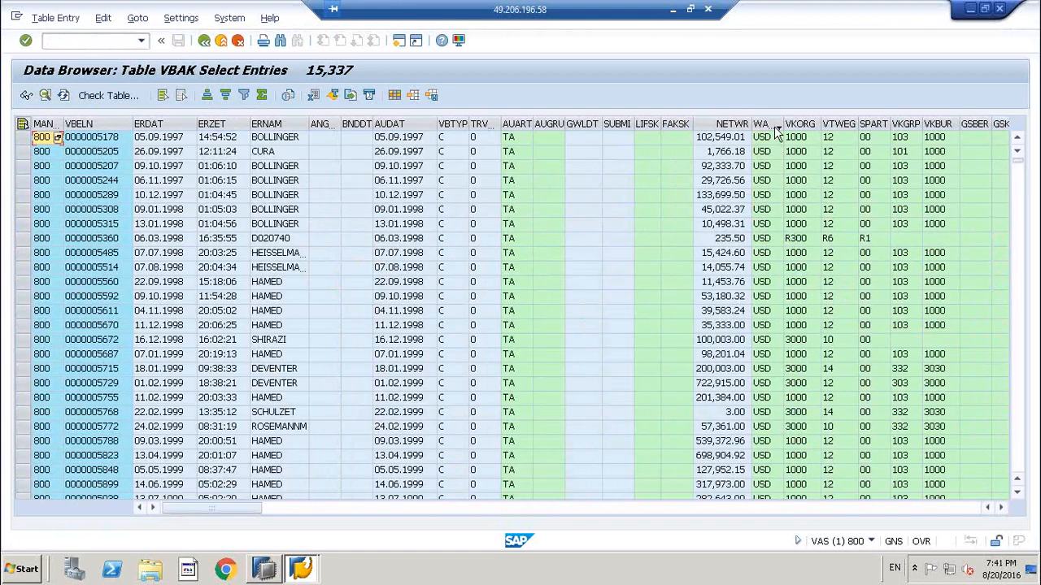
- Change the WAERK filter of the VBAK entries to INR, then return to the selection screen
{"action": "left_click", "coordinate": [775, 127]}
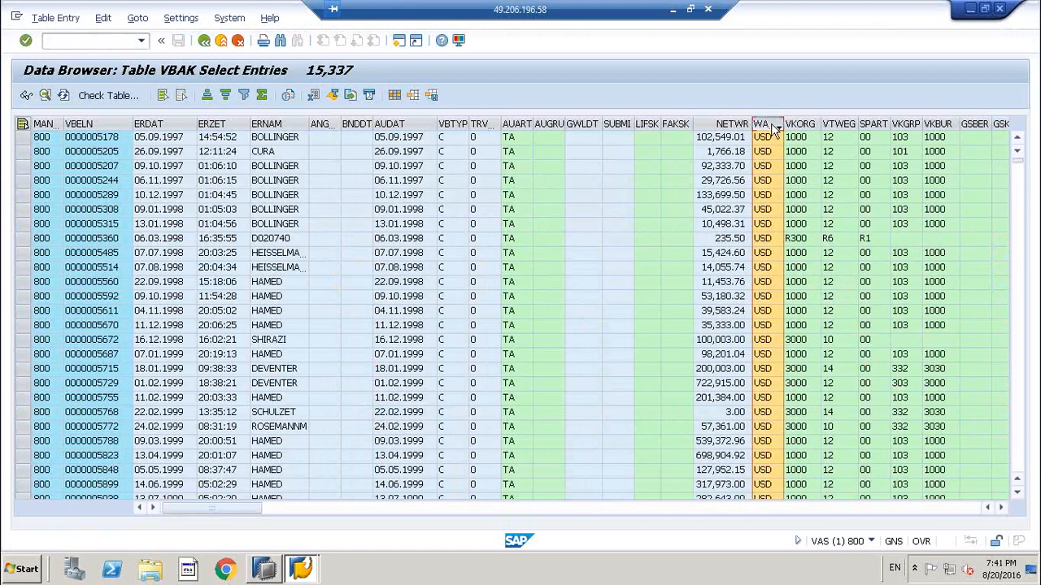
{"action": "left_click", "coordinate": [244, 95]}
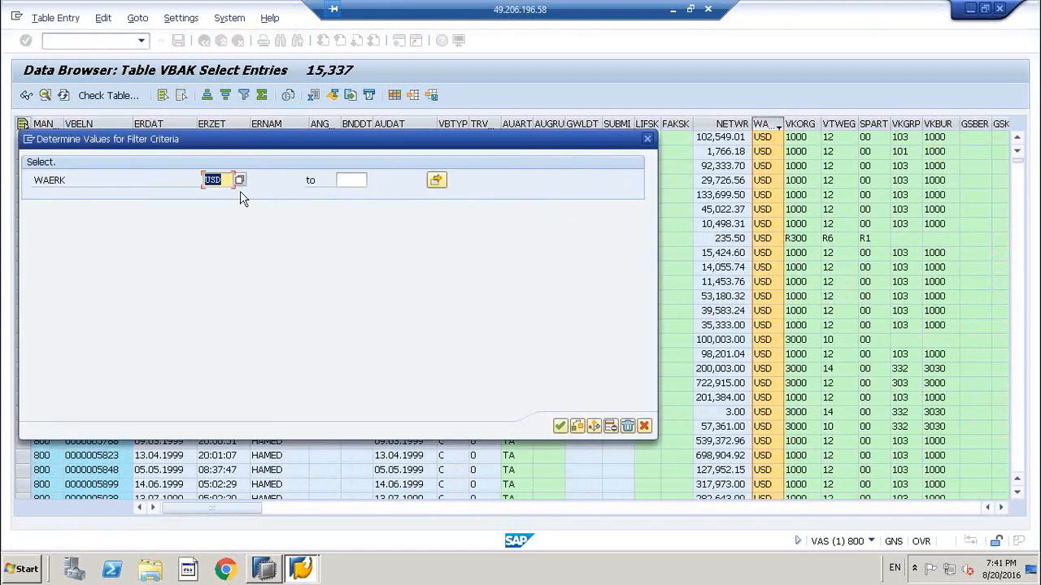
{"action": "left_click", "coordinate": [237, 184]}
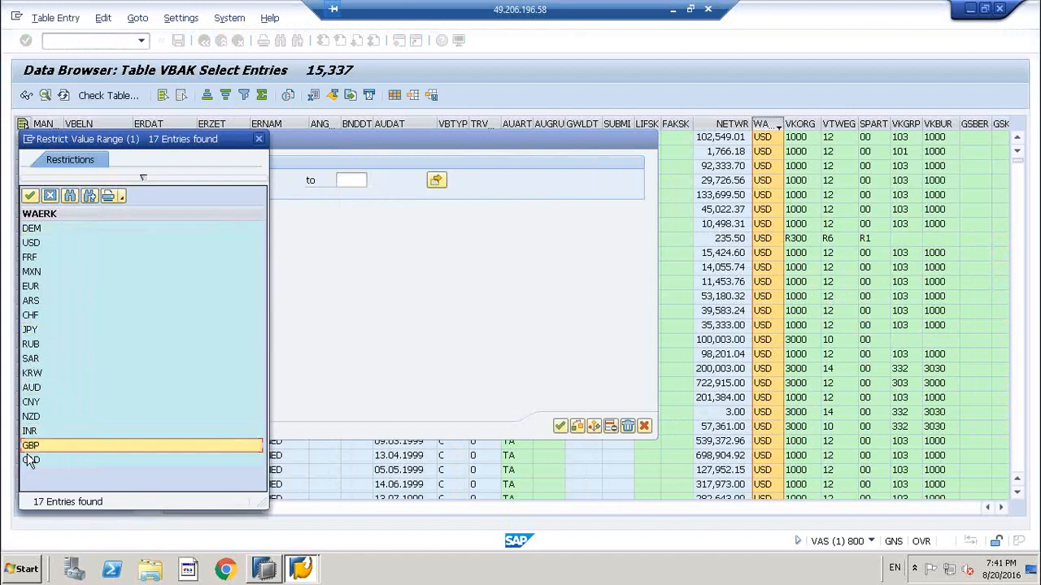
{"action": "left_click", "coordinate": [29, 432]}
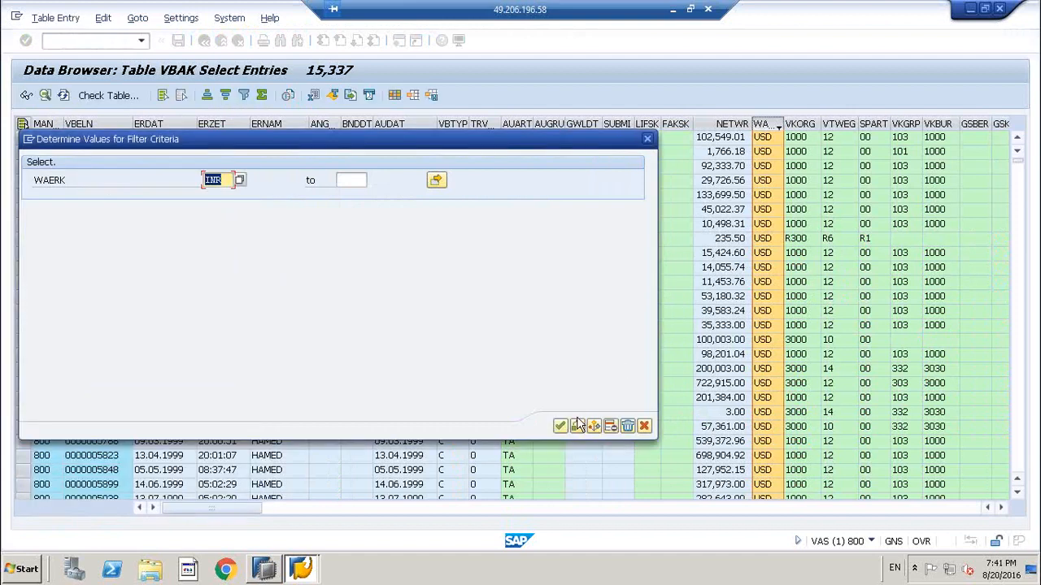
{"action": "left_click", "coordinate": [561, 426]}
{"action": "left_click", "coordinate": [772, 123]}
{"action": "left_click", "coordinate": [204, 40]}
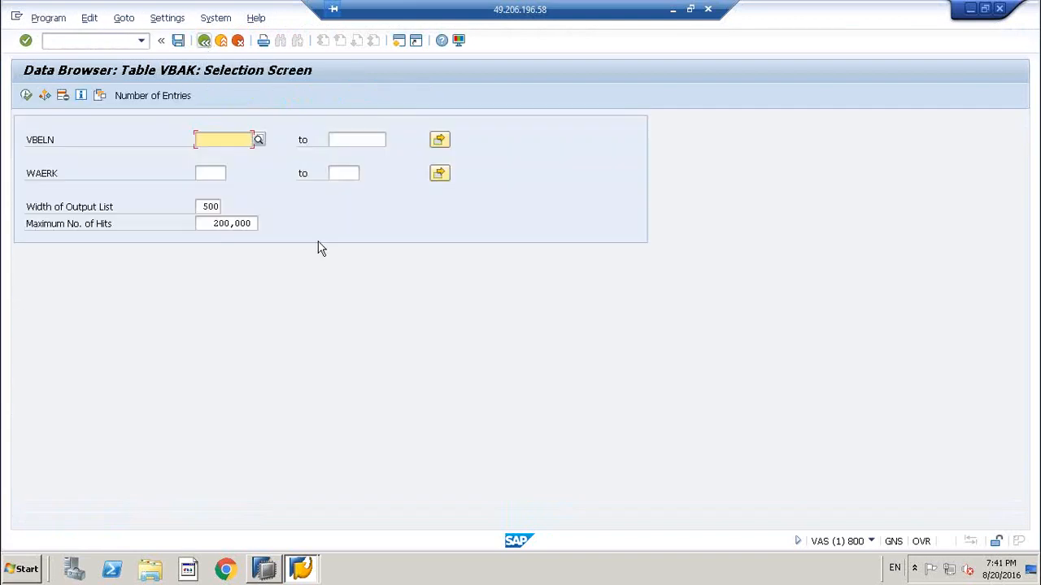
- Switch to SAP HANA Studio, close the TALARIS_SLT.VBAK data preview and switch back to the SAP Data Browser
{"action": "left_click", "coordinate": [264, 568]}
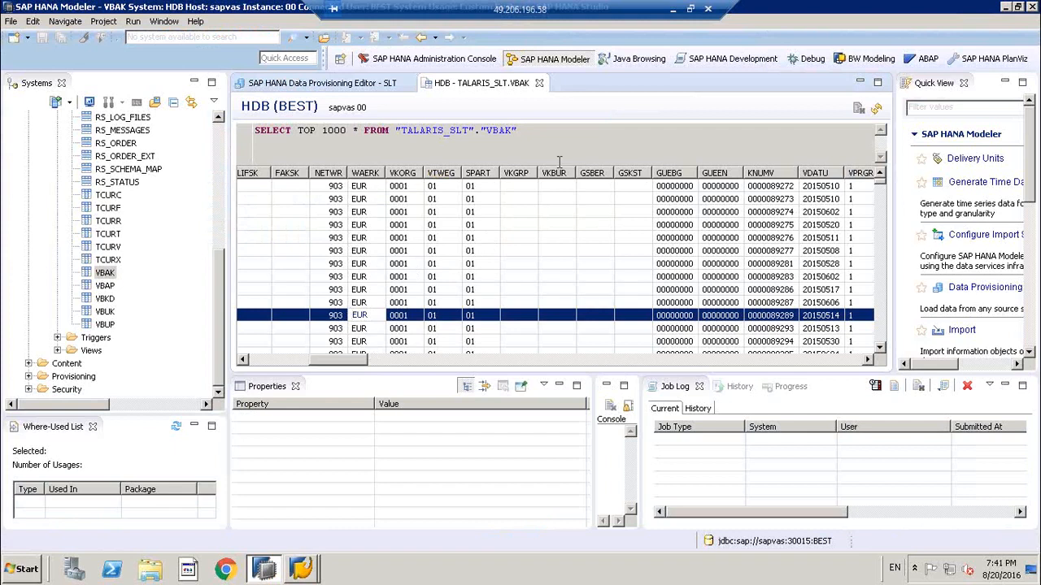
{"action": "left_click", "coordinate": [539, 82]}
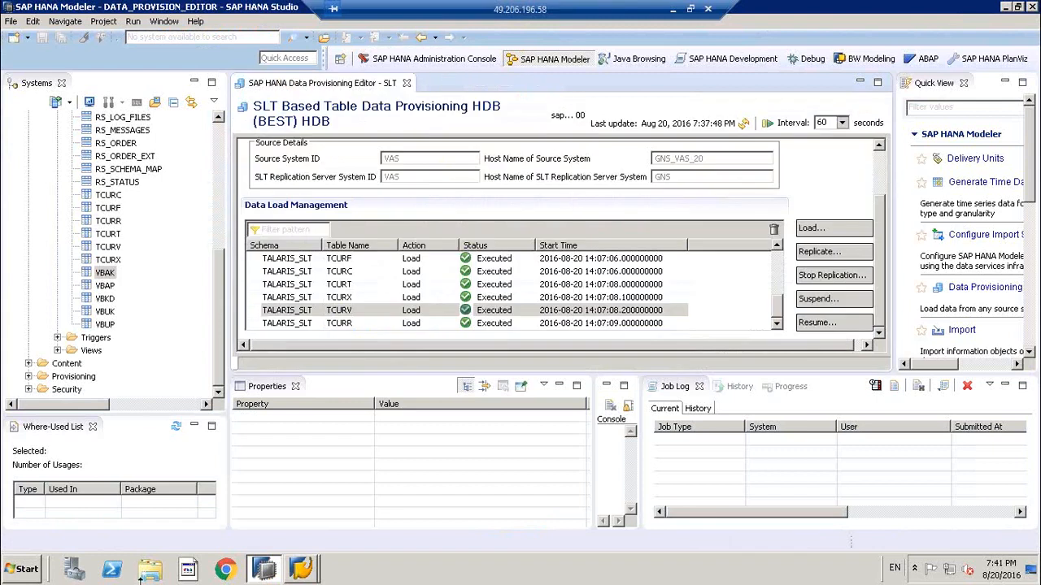
{"action": "mouse_move", "coordinate": [317, 570]}
{"action": "left_click", "coordinate": [317, 550]}
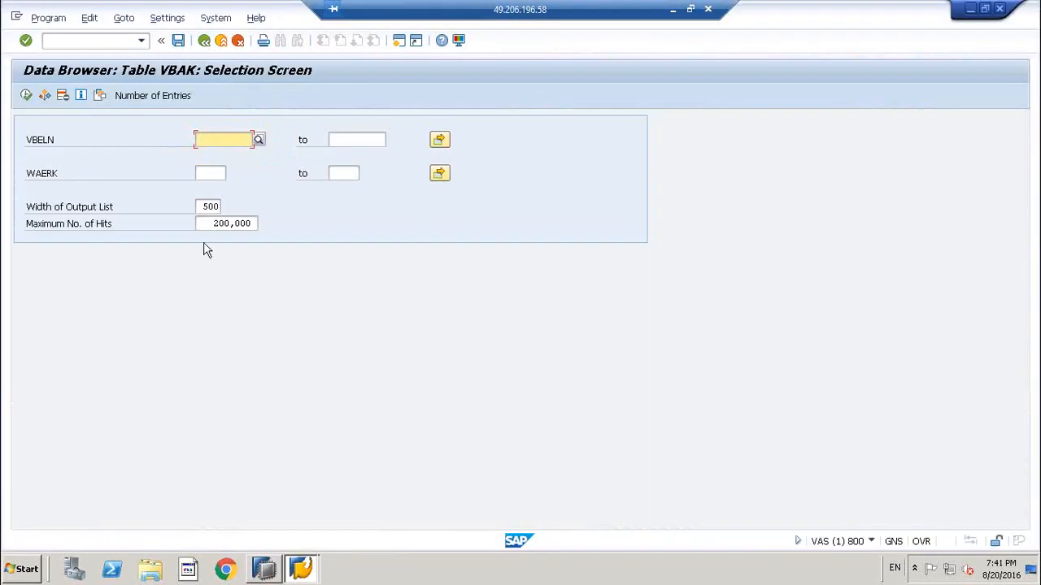
{"action": "left_click", "coordinate": [225, 172]}
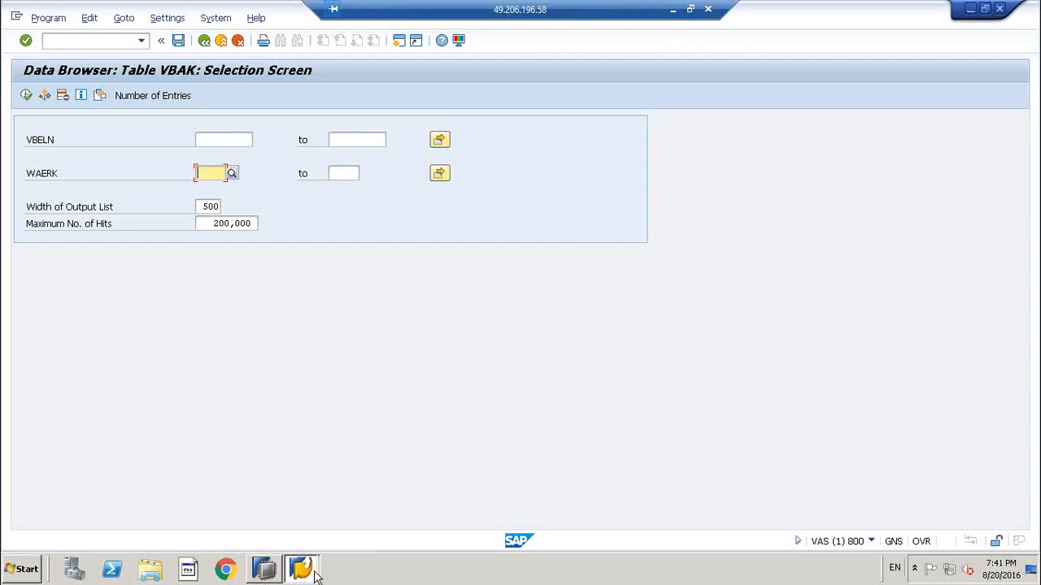
{"action": "left_click", "coordinate": [672, 10]}
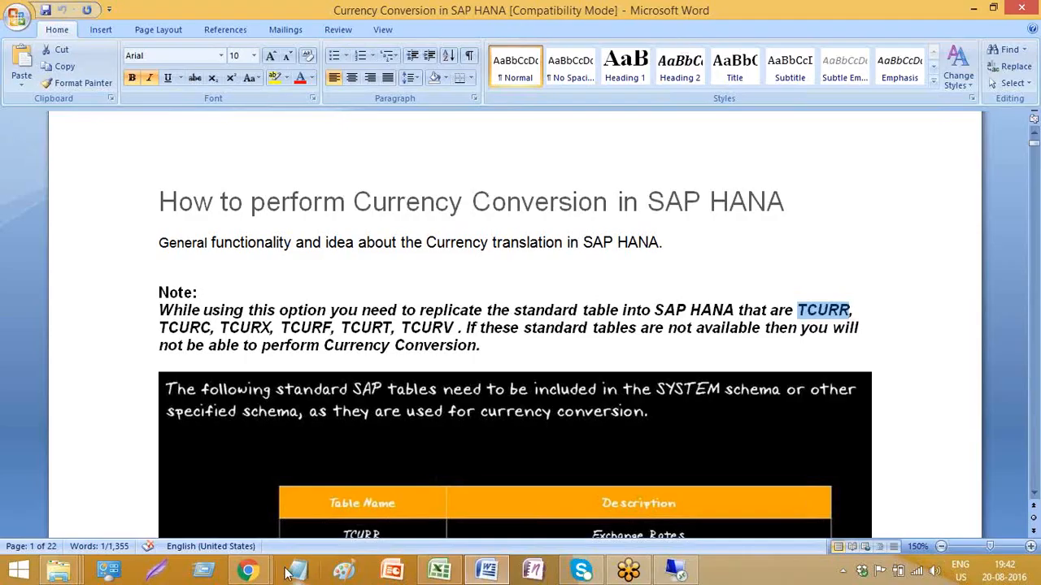
{"action": "left_click", "coordinate": [675, 571]}
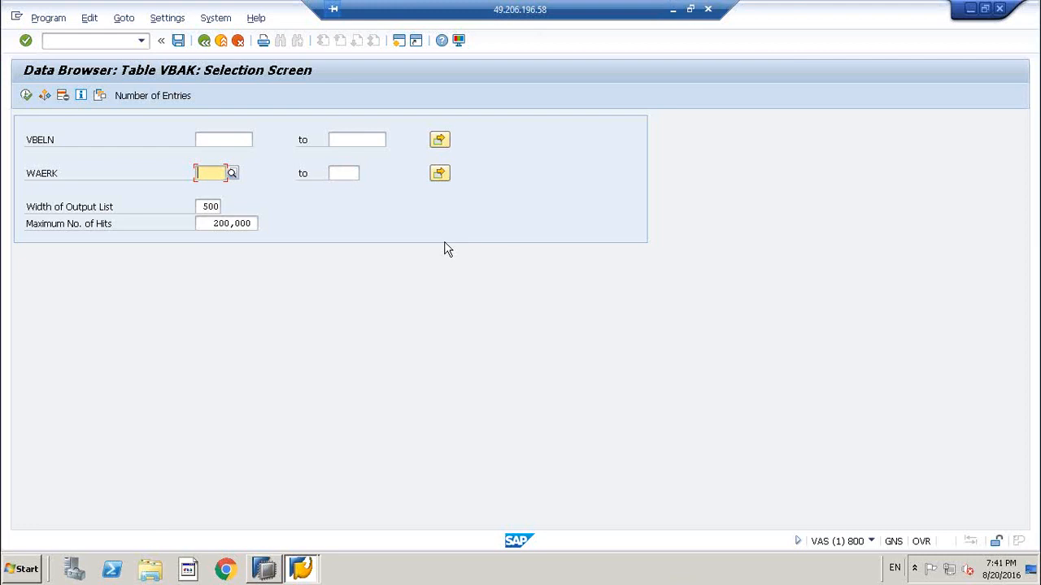
{"action": "left_click", "coordinate": [672, 10]}
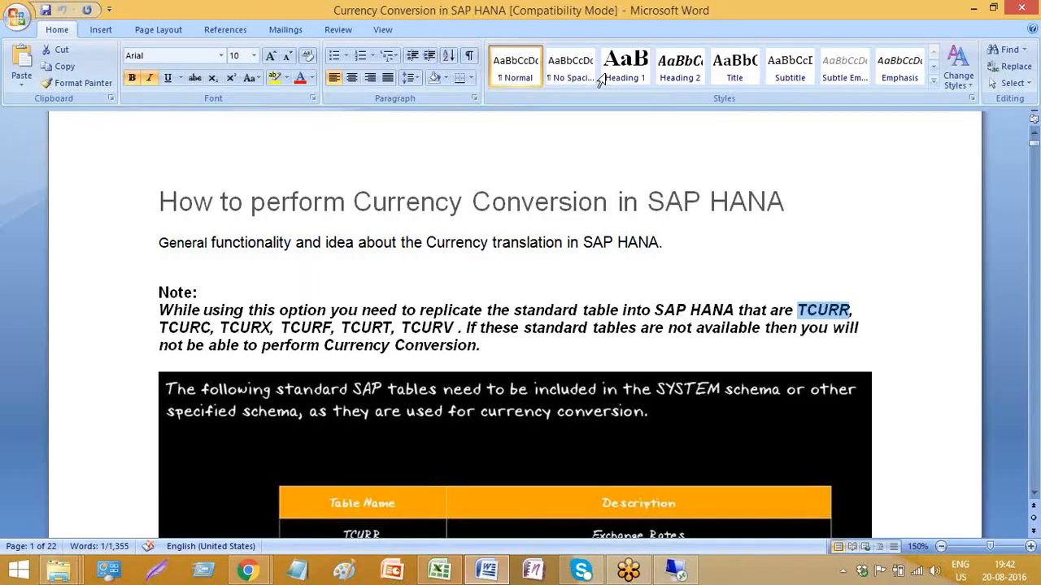
{"action": "left_click", "coordinate": [133, 518]}
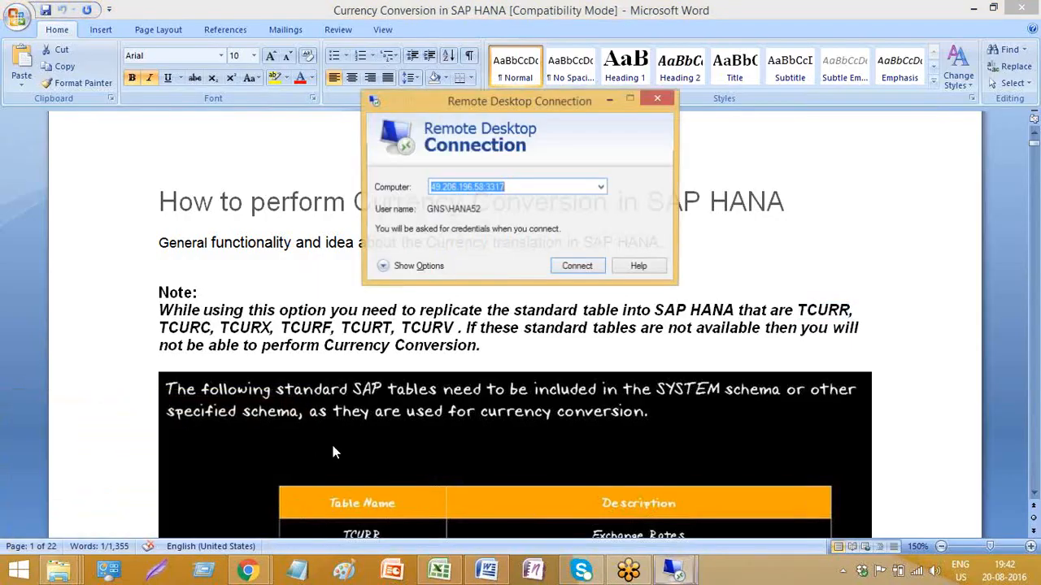
{"action": "left_click", "coordinate": [577, 268]}
{"action": "type", "text": "****"}
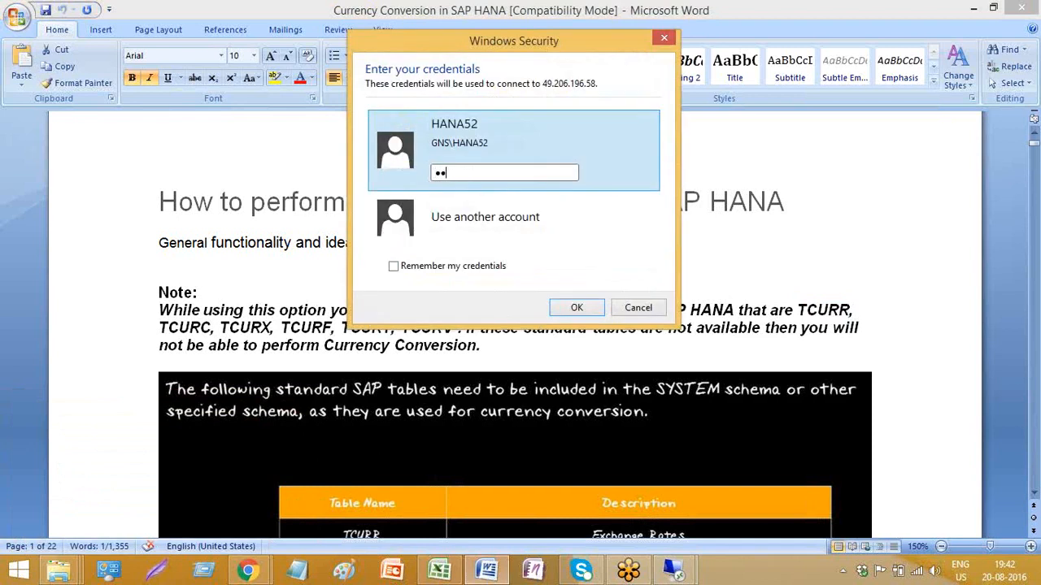
{"action": "key", "text": "Return"}
{"action": "left_click", "coordinate": [575, 317]}
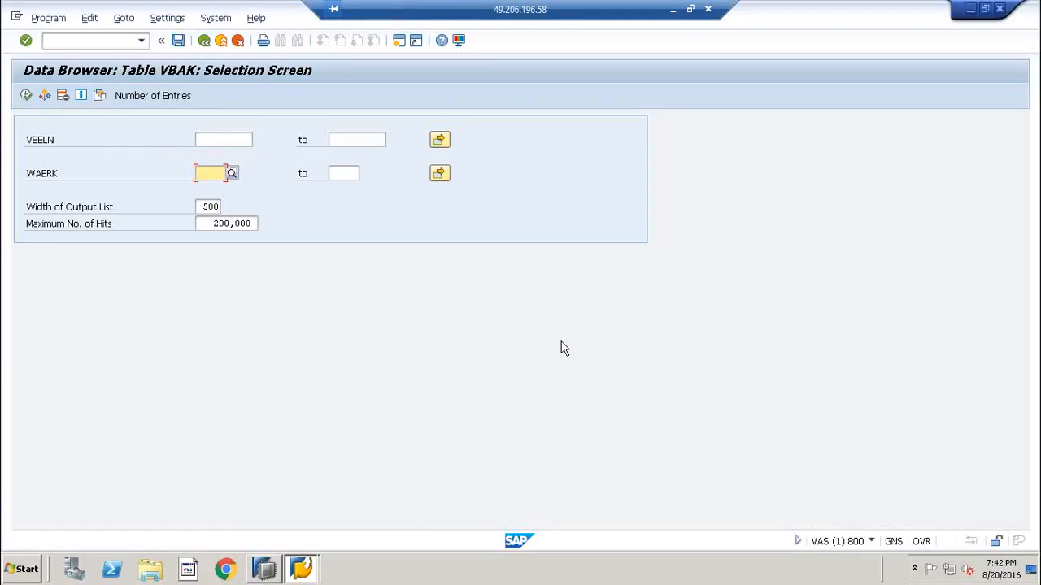
- Switch to SAP HANA Studio and close the SLT Data Provisioning Editor
{"action": "left_click", "coordinate": [259, 571]}
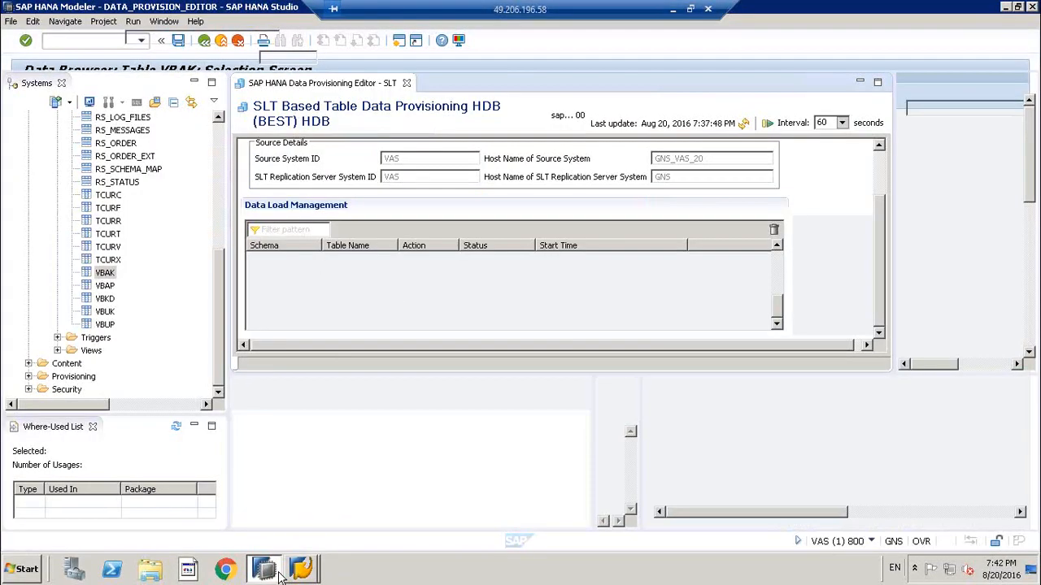
{"action": "left_click", "coordinate": [91, 274]}
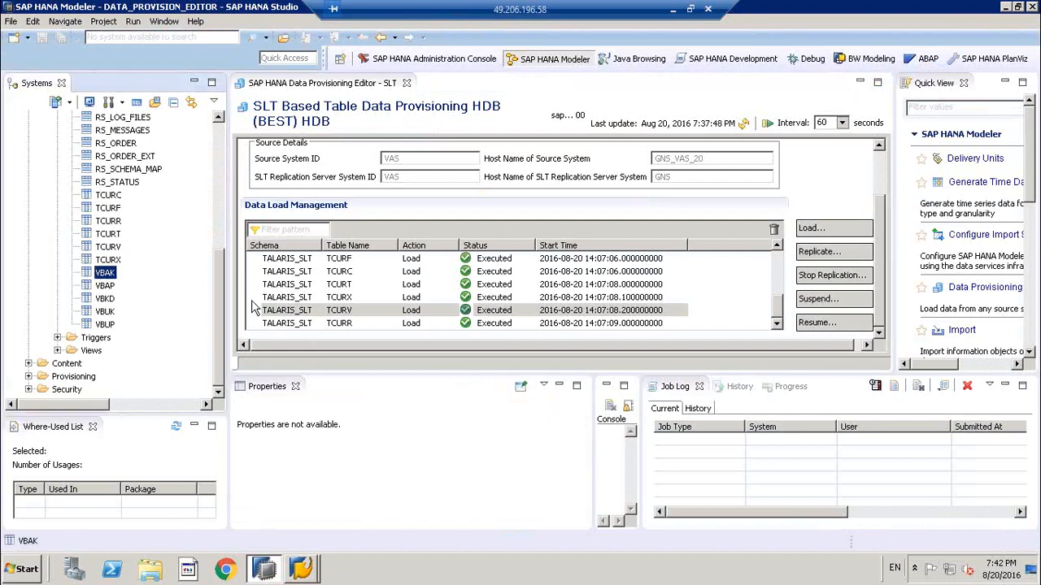
{"action": "left_click_drag", "start_coordinate": [219, 330], "coordinate": [217, 300]}
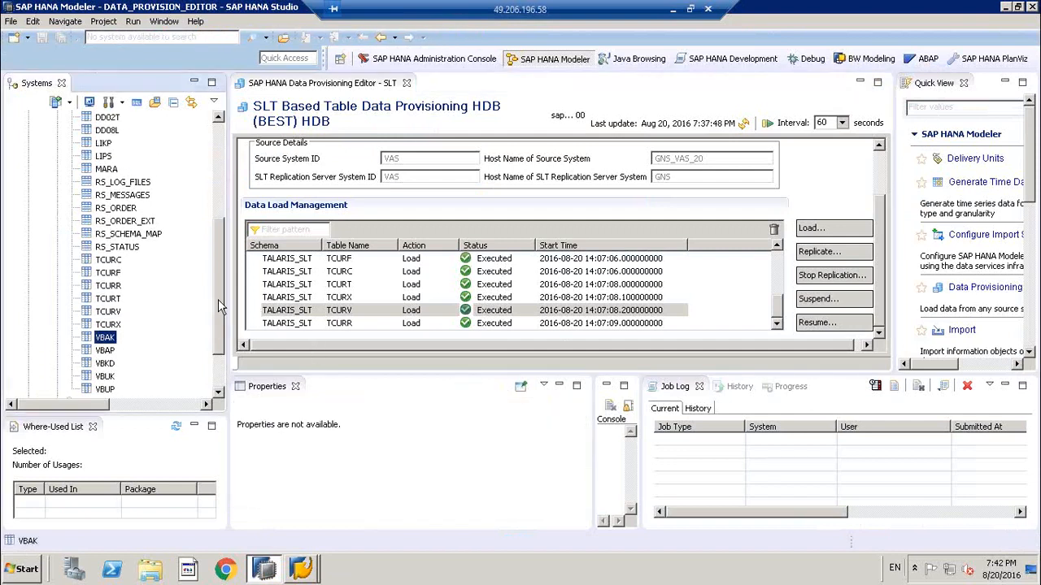
{"action": "left_click", "coordinate": [407, 83]}
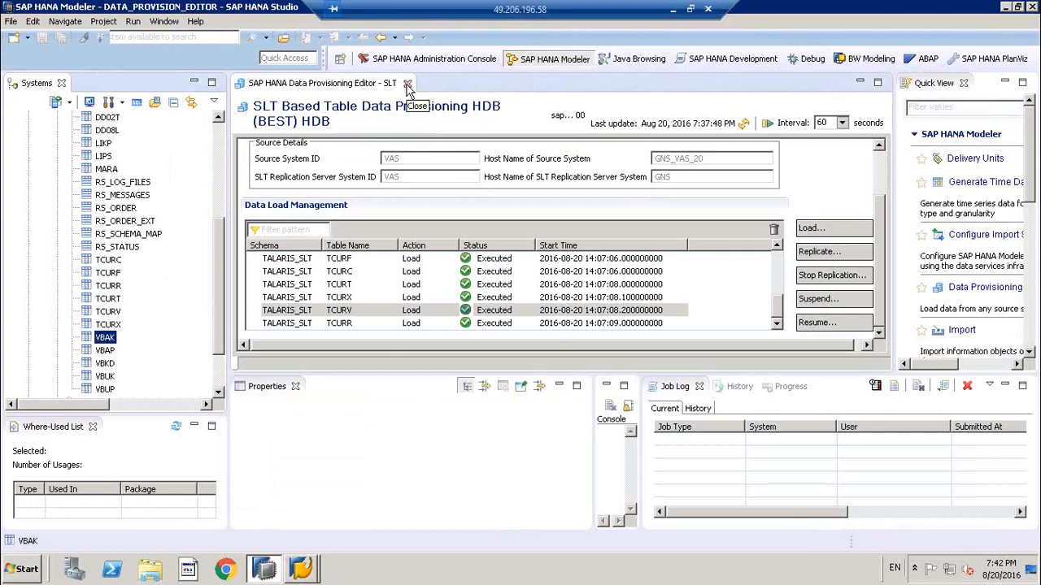
{"action": "left_click", "coordinate": [408, 84]}
- Review the currency tables TCURC to TCURX and the other tables stored in the TALARIS_SLT schema
{"action": "scroll", "coordinate": [70, 370], "scroll_direction": "down", "scroll_amount": 2}
{"action": "scroll", "coordinate": [70, 370], "scroll_direction": "up", "scroll_amount": 2}
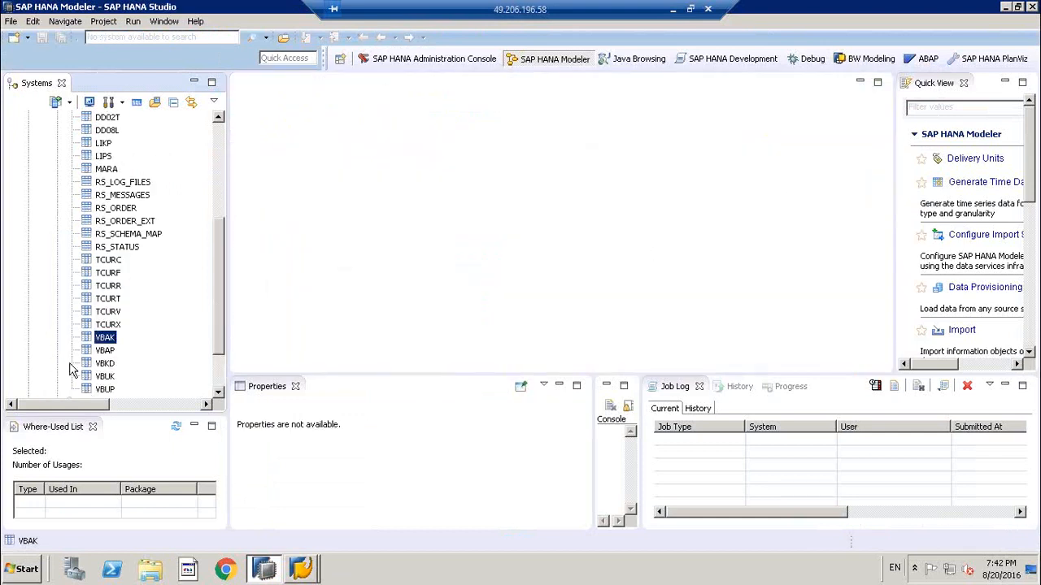
{"action": "scroll", "coordinate": [224, 339], "scroll_direction": "down", "scroll_amount": 1}
{"action": "scroll", "coordinate": [228, 298], "scroll_direction": "up", "scroll_amount": 2}
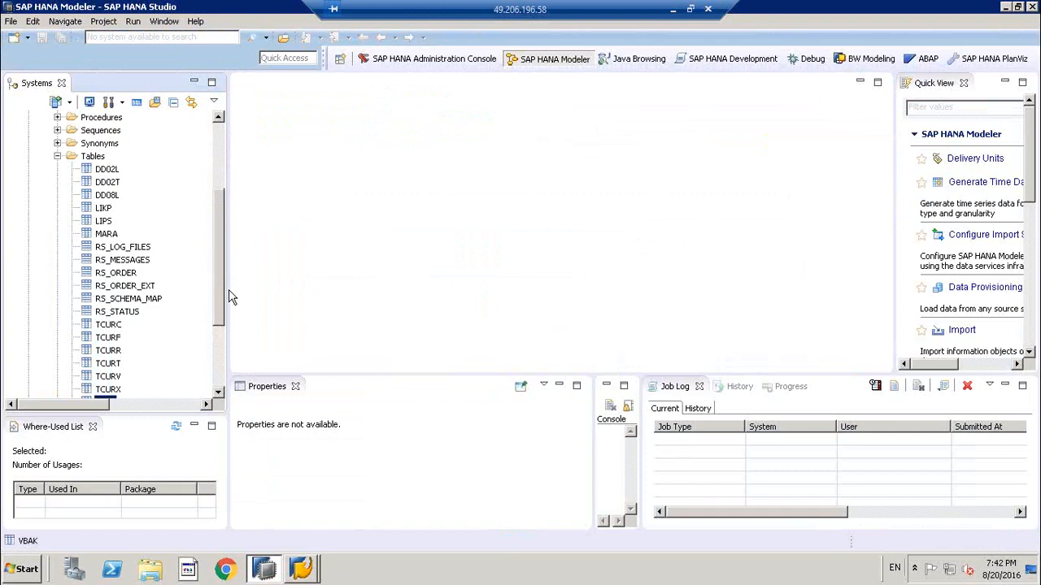
{"action": "left_click", "coordinate": [109, 324]}
{"action": "left_click", "coordinate": [109, 351]}
{"action": "left_click", "coordinate": [108, 363]}
{"action": "scroll", "coordinate": [226, 298], "scroll_direction": "up", "scroll_amount": 4}
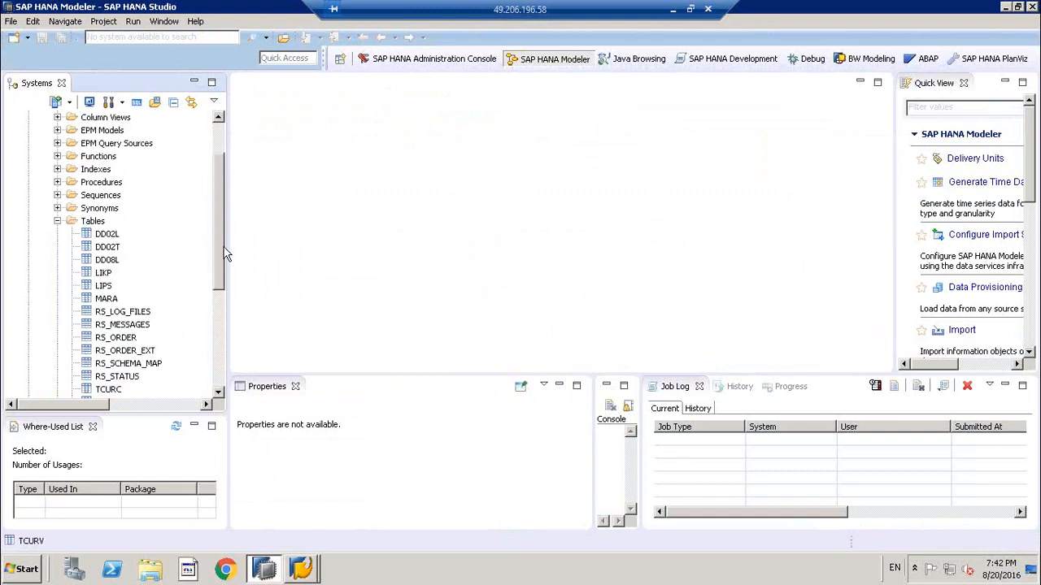
{"action": "left_click", "coordinate": [84, 171]}
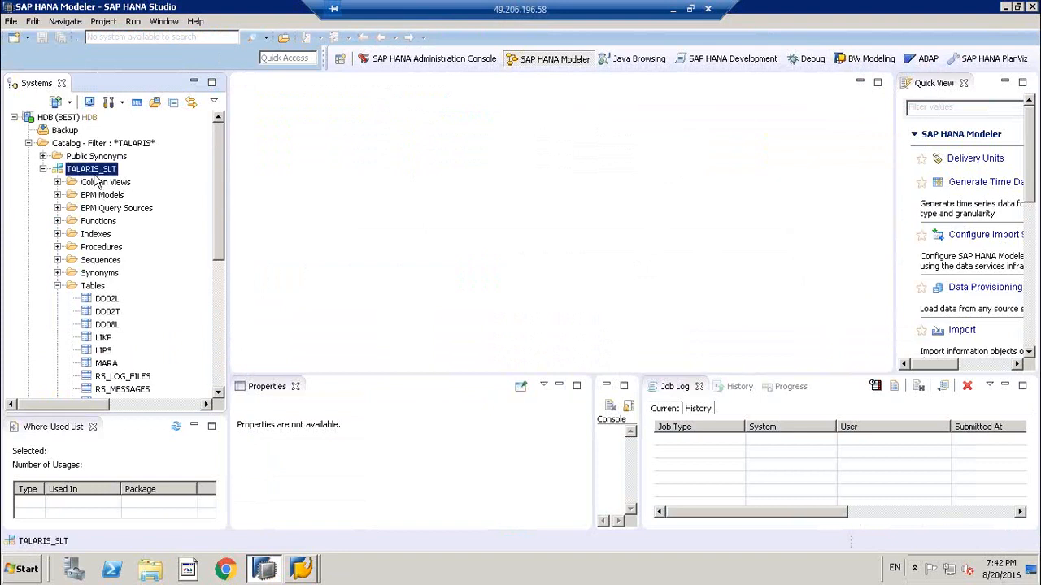
{"action": "left_click_drag", "start_coordinate": [221, 187], "coordinate": [221, 382]}
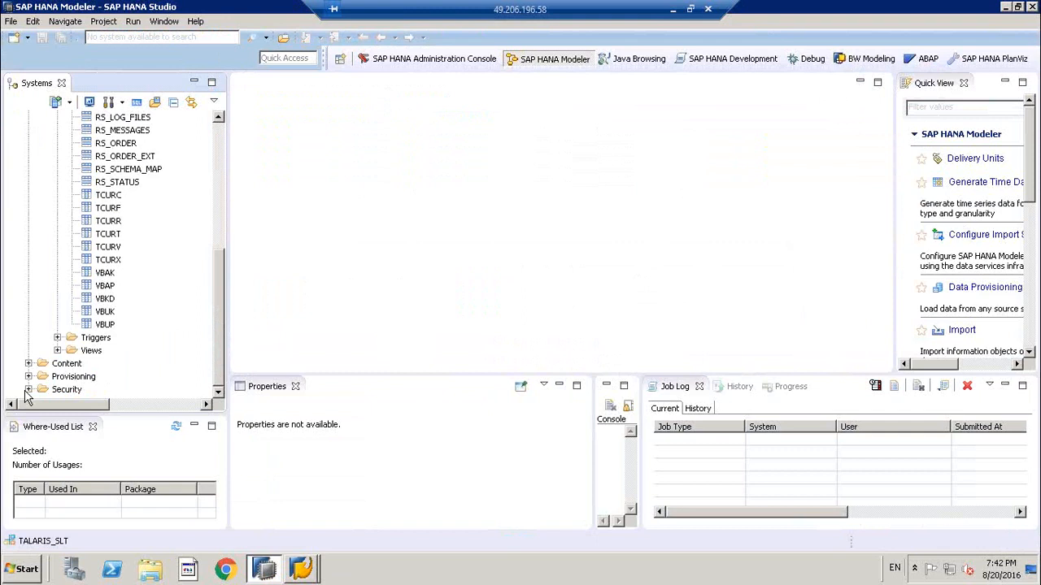
- Expand the Content folder down to the SALES_LIVE package inside ZSALES_ECC_STU_PK
{"action": "left_click", "coordinate": [29, 363]}
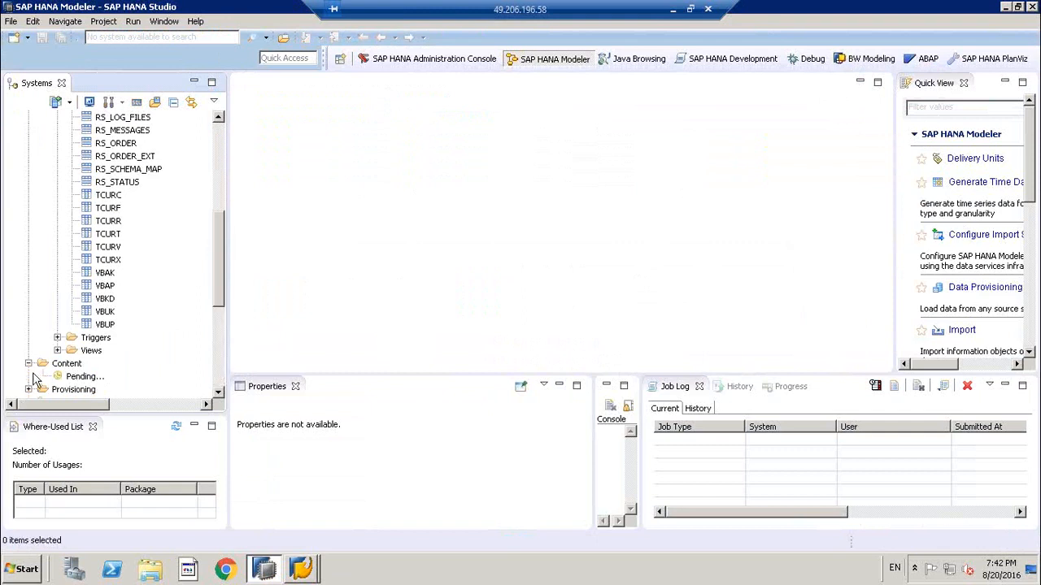
{"action": "left_click_drag", "start_coordinate": [219, 150], "coordinate": [213, 391]}
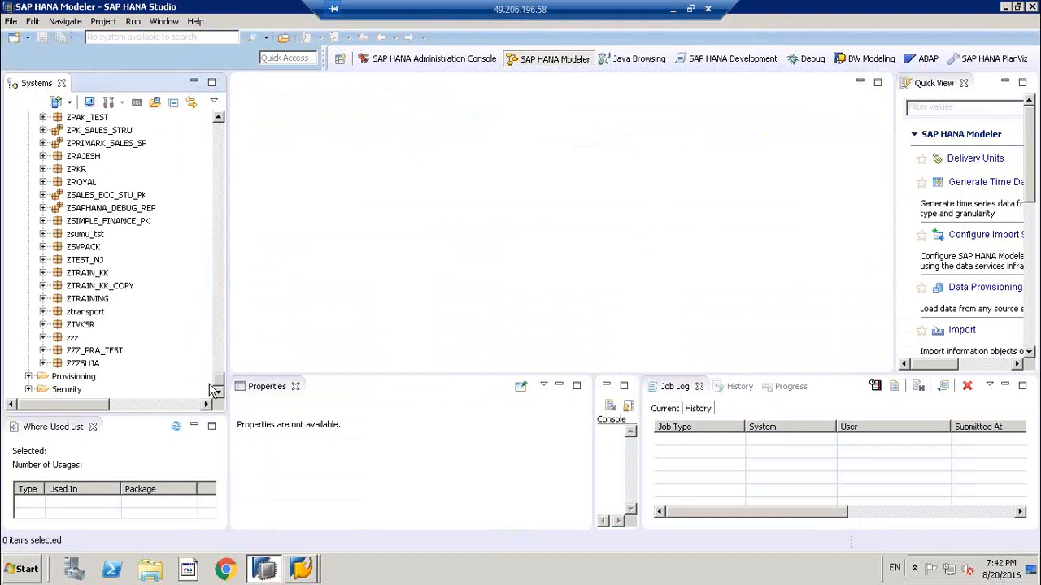
{"action": "left_click", "coordinate": [105, 198]}
{"action": "left_click", "coordinate": [43, 195]}
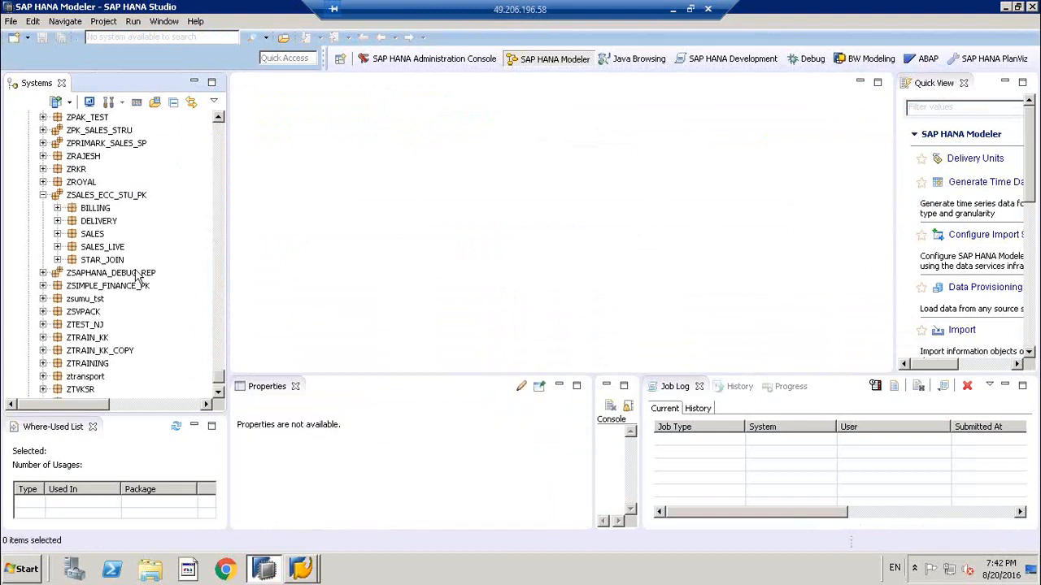
{"action": "left_click", "coordinate": [102, 246]}
{"action": "left_click", "coordinate": [57, 246]}
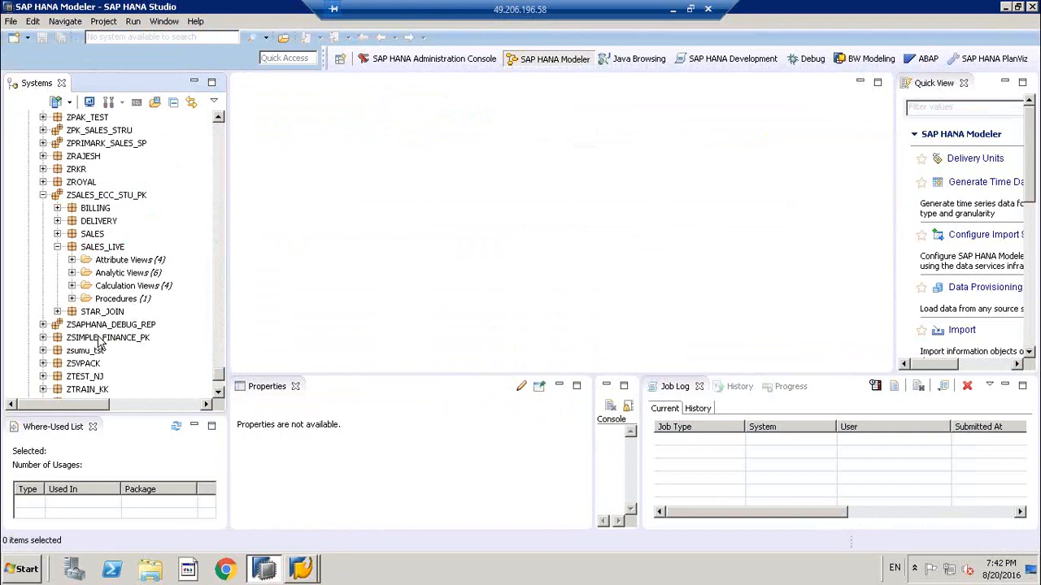
{"action": "left_click", "coordinate": [152, 289]}
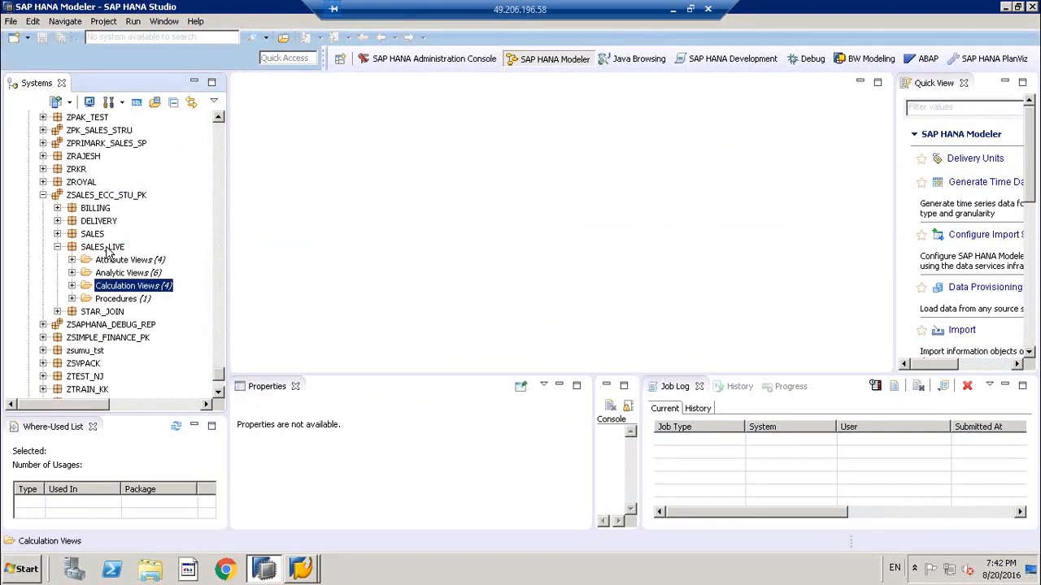
{"action": "right_click", "coordinate": [151, 289]}
{"action": "left_click", "coordinate": [136, 274]}
{"action": "right_click", "coordinate": [138, 276]}
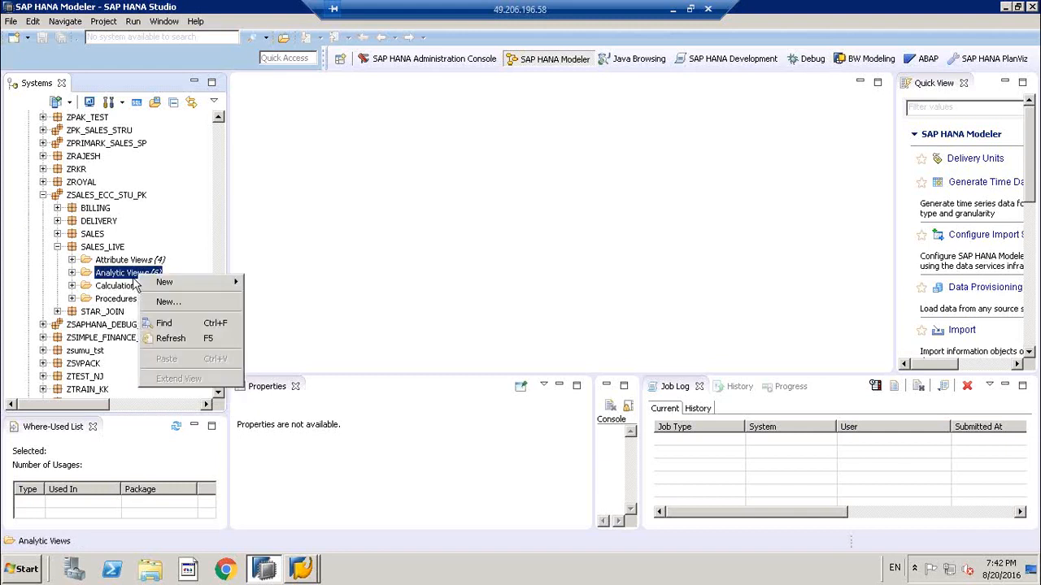
- Create a graphical calculation view in SALES_LIVE named and labelled ZSALES_VBAK_CURRENCY, with data category CUBE and no star join
{"action": "left_click", "coordinate": [116, 288]}
{"action": "right_click", "coordinate": [124, 285]}
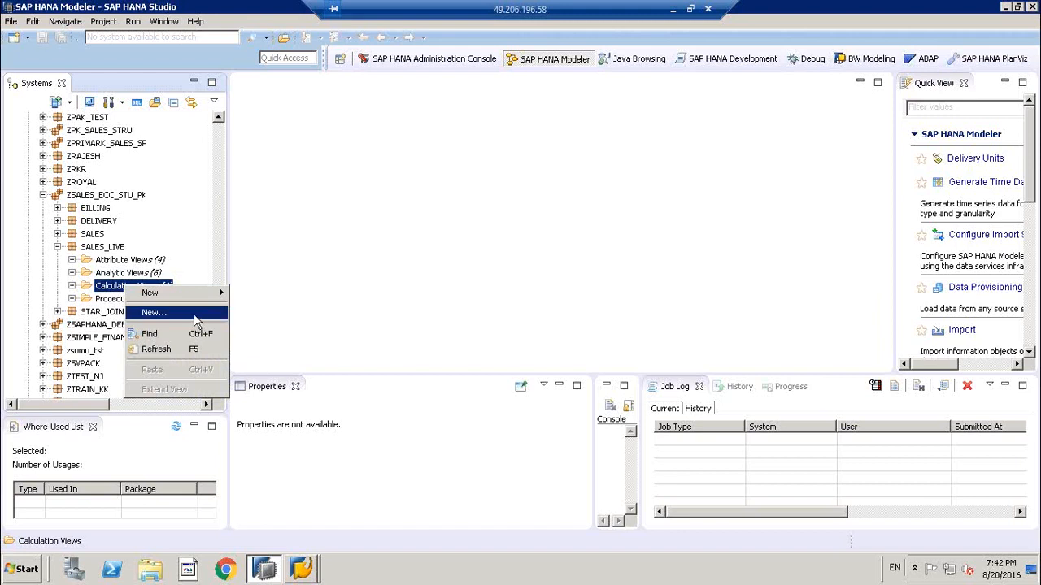
{"action": "left_click", "coordinate": [194, 317]}
{"action": "left_click_drag", "start_coordinate": [228, 43], "coordinate": [572, 122]}
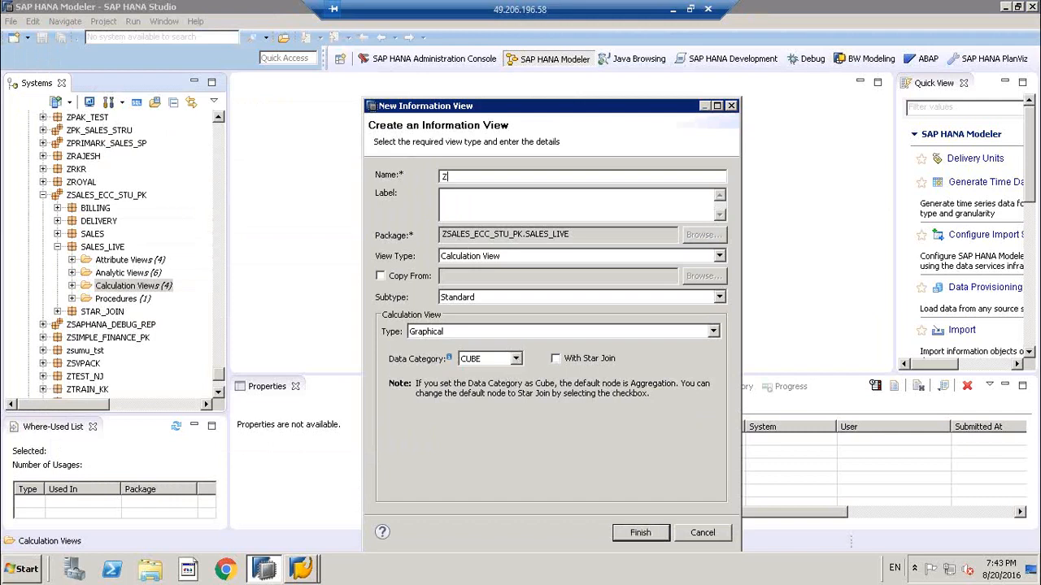
{"action": "type", "text": "ZSALES)"}
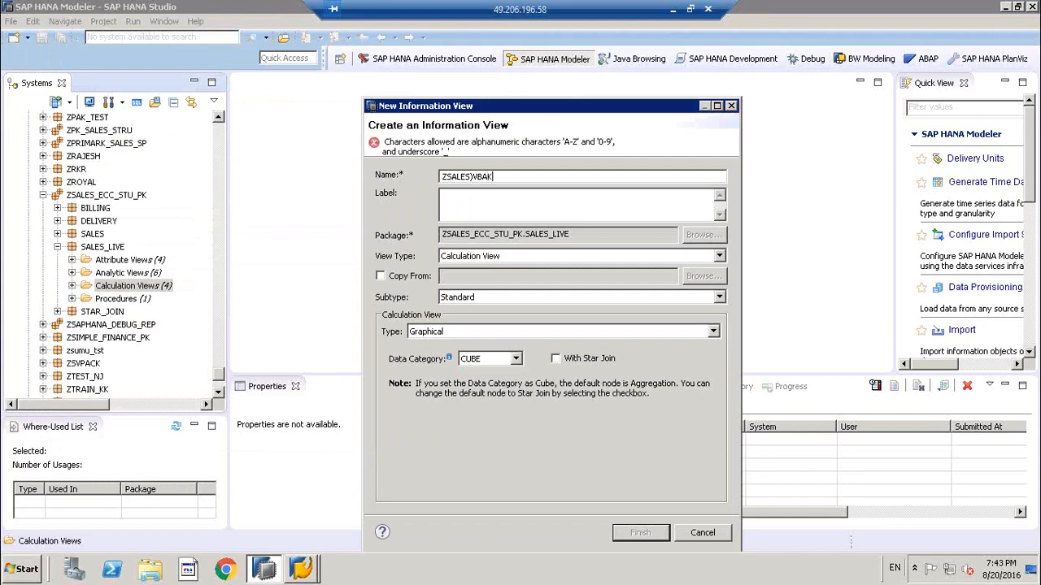
{"action": "key", "text": "BackSpace"}
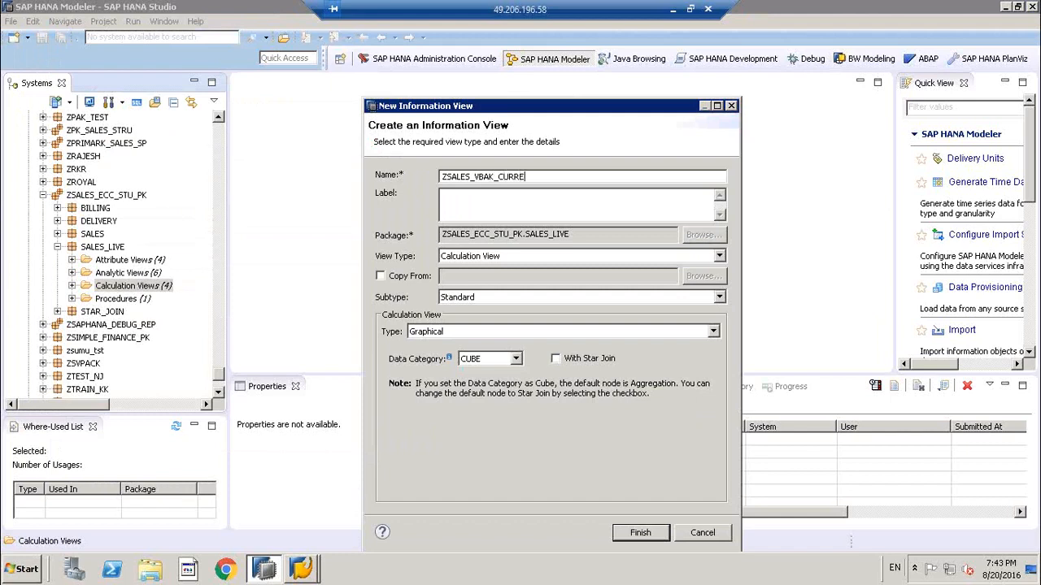
{"action": "double_click", "coordinate": [468, 208]}
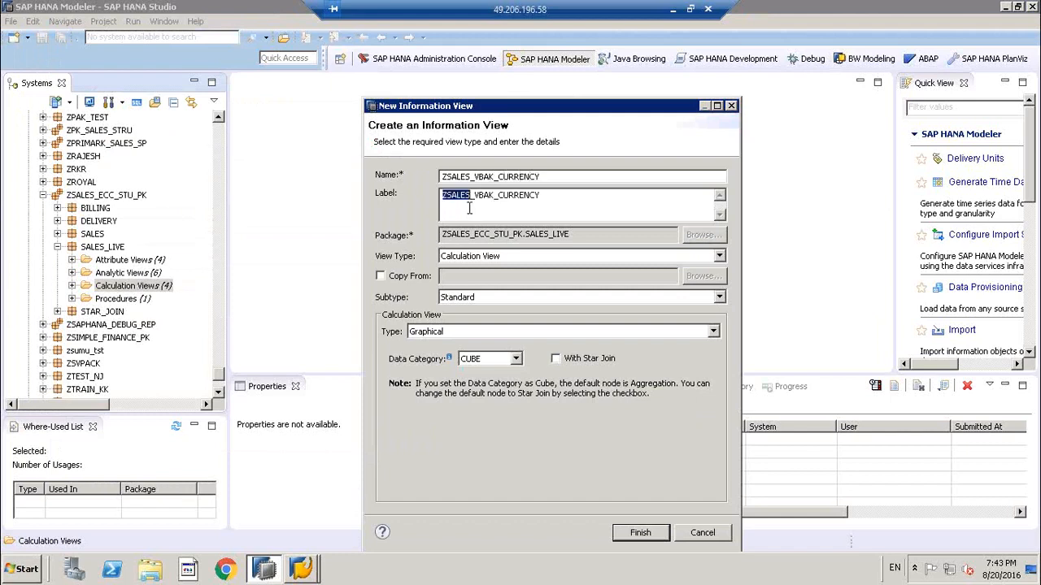
{"action": "left_click_drag", "start_coordinate": [547, 196], "coordinate": [447, 195]}
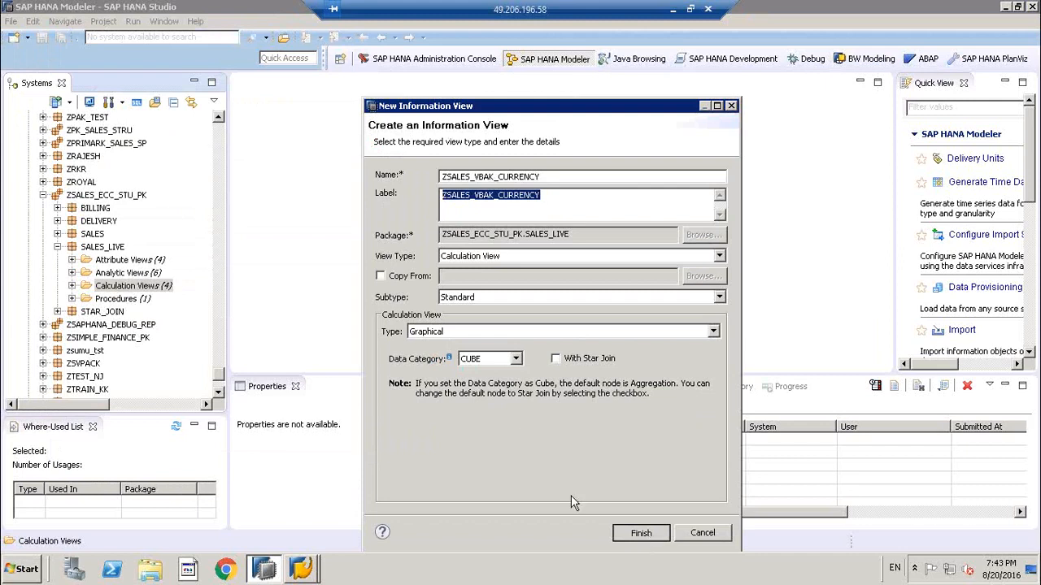
{"action": "left_click", "coordinate": [641, 540]}
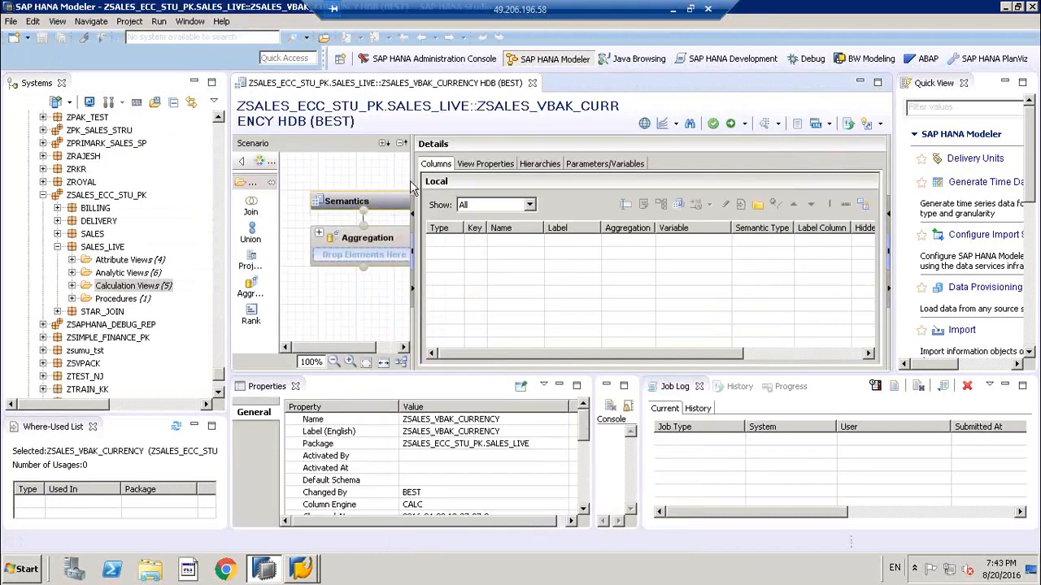
- Add two projection nodes below the Aggregation node, assigning TALARIS_SLT table VBAK to the first and VBAP to the second
{"action": "left_click_drag", "start_coordinate": [416, 181], "coordinate": [521, 181]}
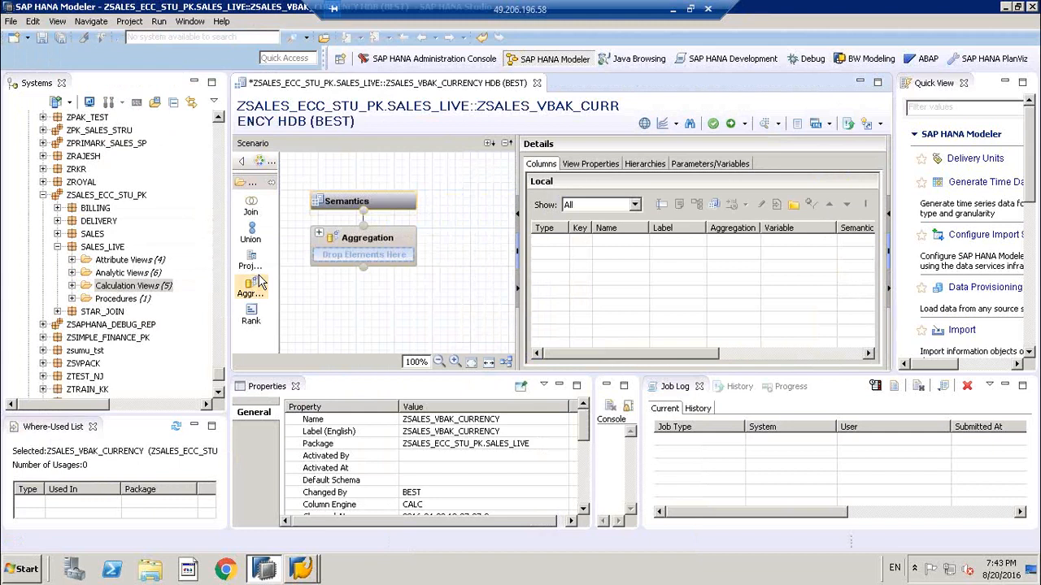
{"action": "left_click", "coordinate": [251, 259]}
{"action": "left_click", "coordinate": [323, 325]}
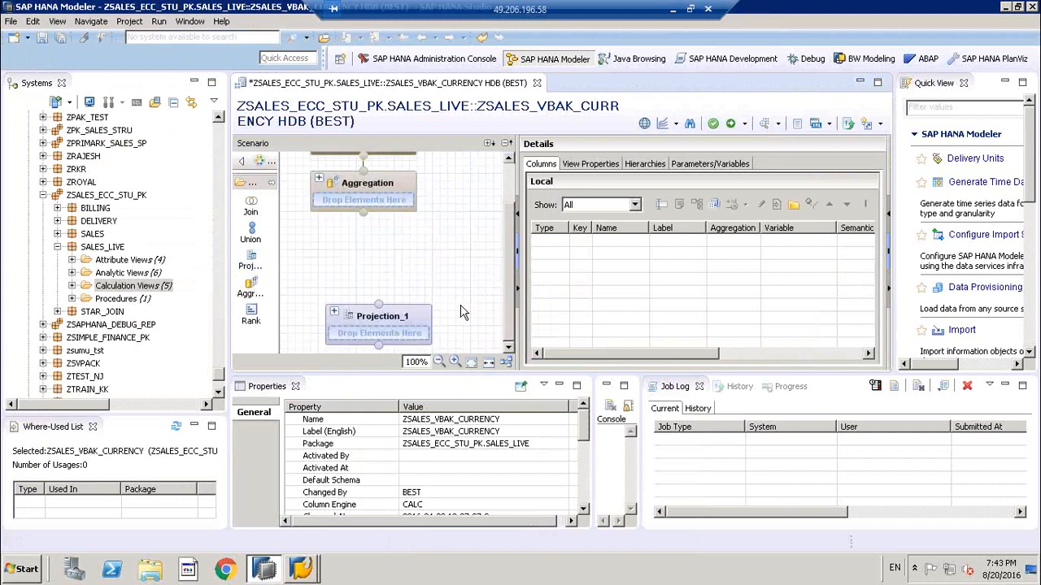
{"action": "left_click_drag", "start_coordinate": [218, 377], "coordinate": [195, 123]}
{"action": "scroll", "coordinate": [123, 375], "scroll_direction": "down", "scroll_amount": 6}
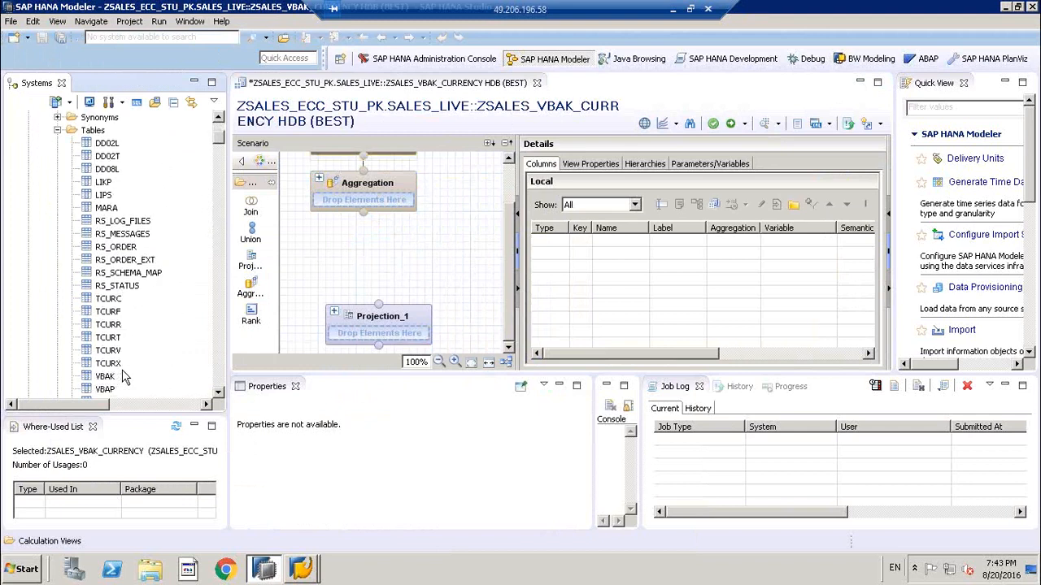
{"action": "left_click", "coordinate": [255, 262]}
{"action": "left_click_drag", "start_coordinate": [264, 262], "coordinate": [457, 248]}
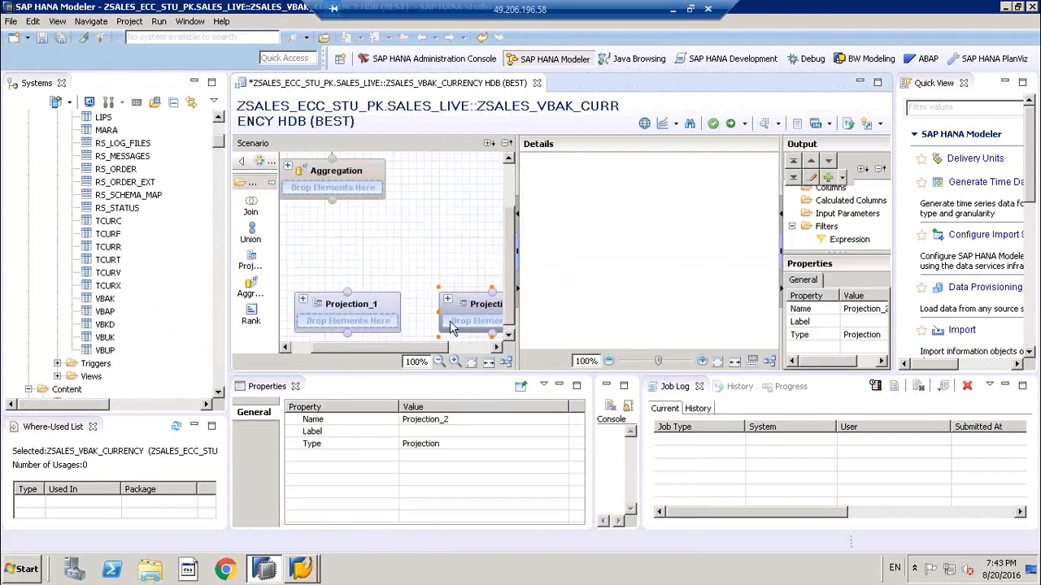
{"action": "left_click_drag", "start_coordinate": [105, 301], "coordinate": [332, 318]}
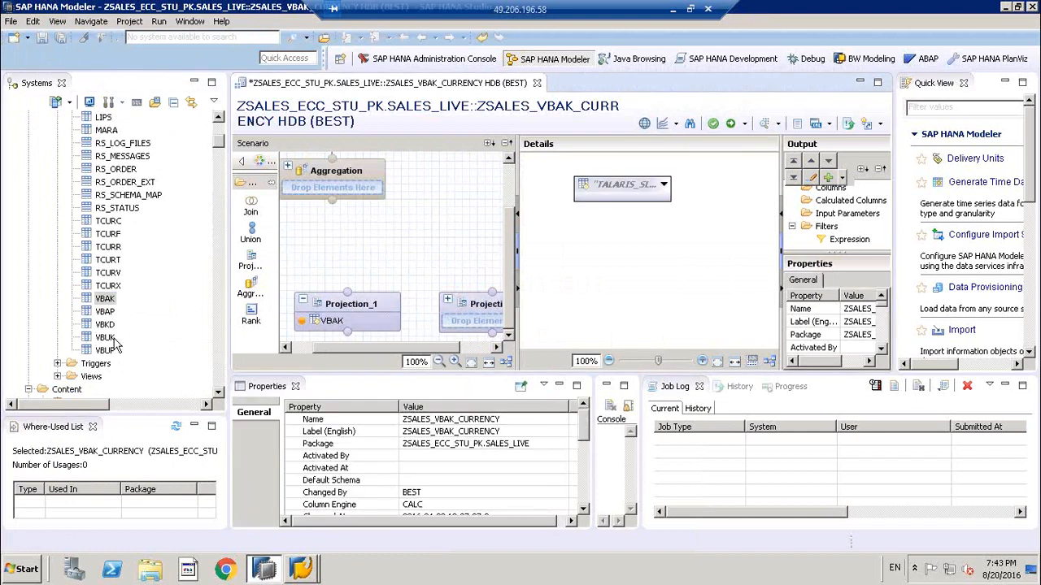
{"action": "left_click_drag", "start_coordinate": [105, 311], "coordinate": [465, 335]}
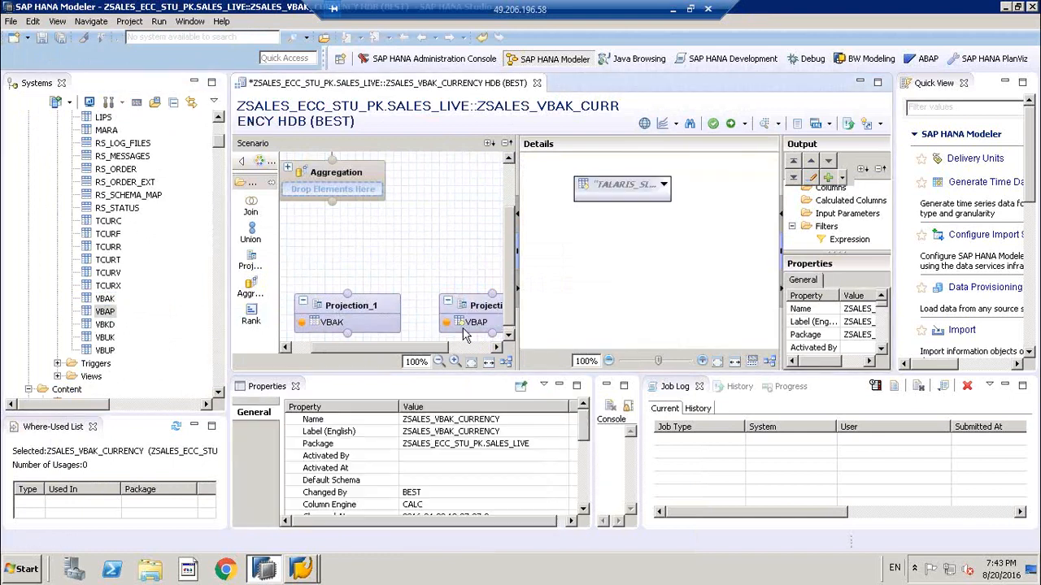
- Add the VBAK columns MANDT, ERZET, ERNAM and ANGDT to the output of Projection_1
{"action": "left_click", "coordinate": [343, 319]}
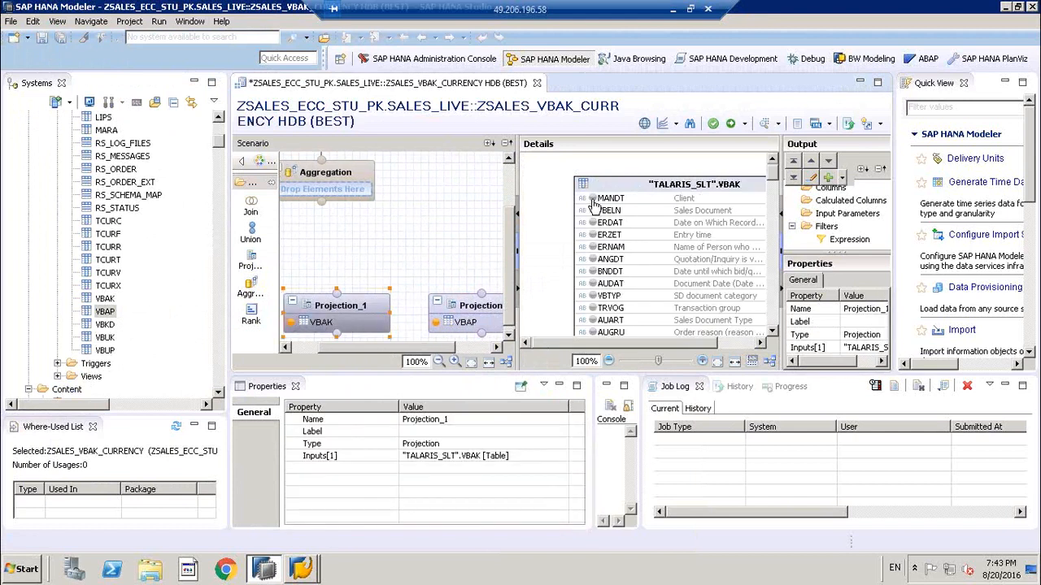
{"action": "left_click", "coordinate": [593, 199]}
{"action": "left_click", "coordinate": [594, 211]}
{"action": "left_click", "coordinate": [592, 224]}
{"action": "left_click", "coordinate": [592, 235]}
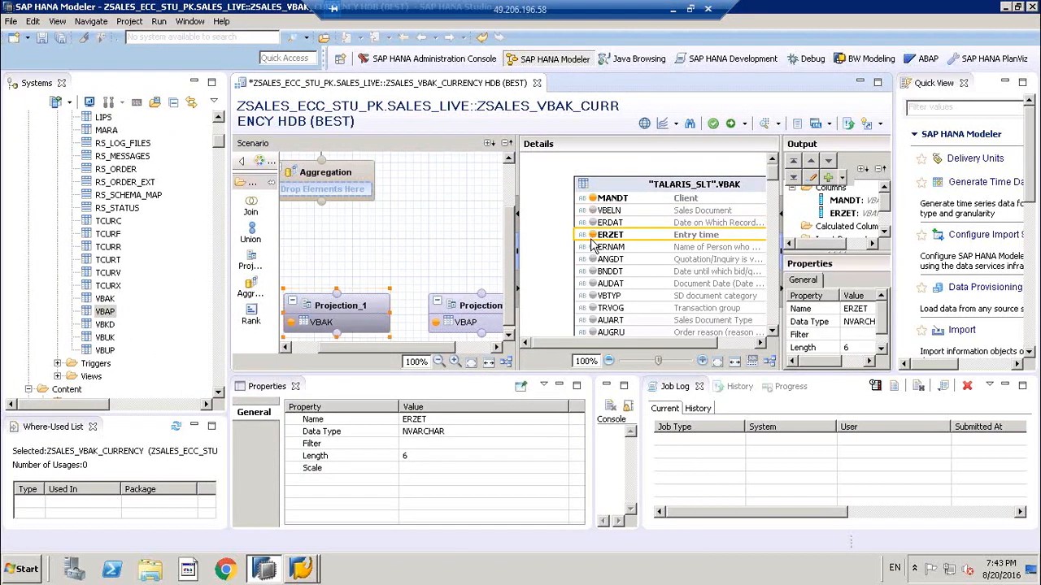
{"action": "left_click", "coordinate": [593, 247]}
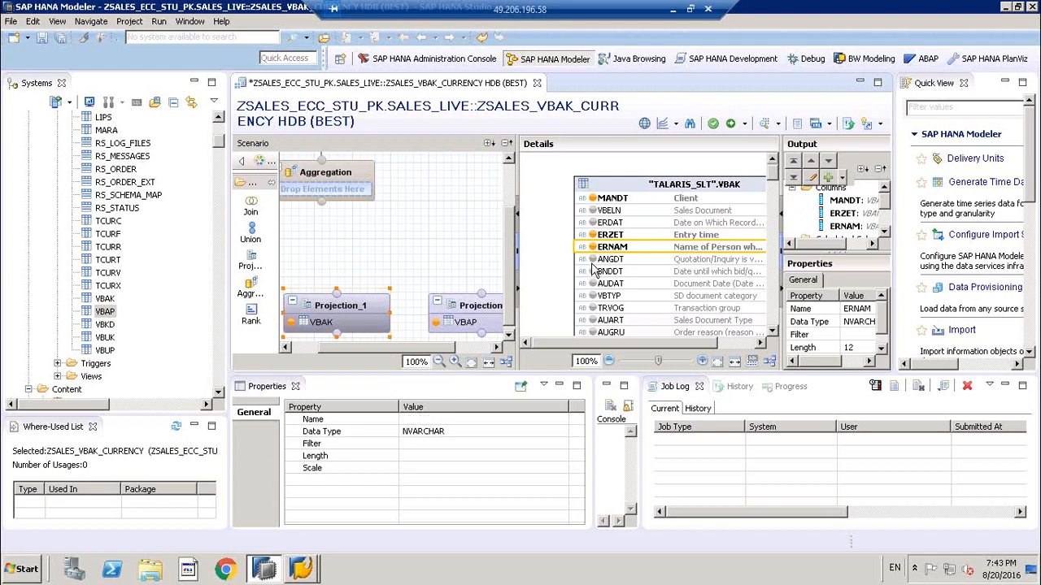
{"action": "left_click", "coordinate": [593, 259]}
- Minimize the Quick View and add VBAK columns BNDDT, AUDAT, VBTYP, TRVOG and AUART to the Projection_1 output
{"action": "left_click", "coordinate": [1005, 83]}
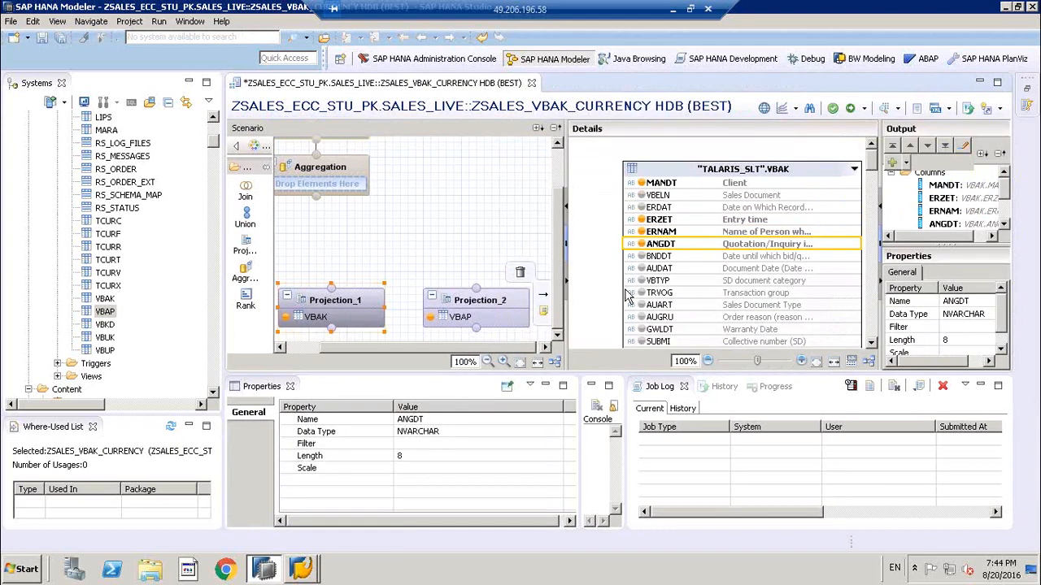
{"action": "left_click", "coordinate": [642, 256]}
{"action": "left_click", "coordinate": [642, 268]}
{"action": "left_click", "coordinate": [641, 280]}
{"action": "left_click", "coordinate": [641, 293]}
{"action": "left_click", "coordinate": [641, 304]}
{"action": "left_click", "coordinate": [641, 280]}
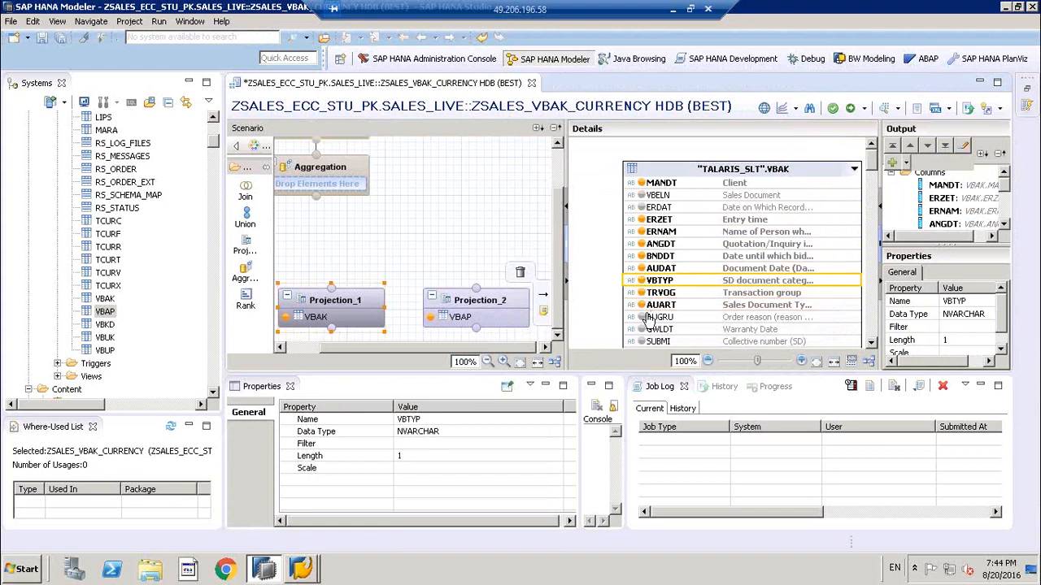
- Search the view for NET and add the VBAK columns NETWR and WAERK to the Projection_1 output
{"action": "left_click_drag", "start_coordinate": [566, 176], "coordinate": [513, 184]}
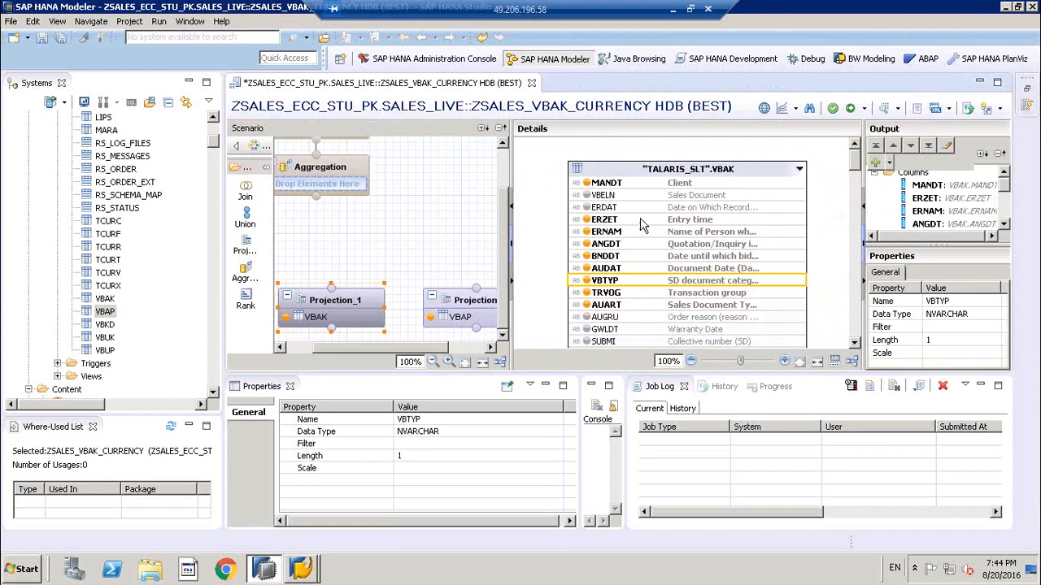
{"action": "left_click", "coordinate": [809, 109]}
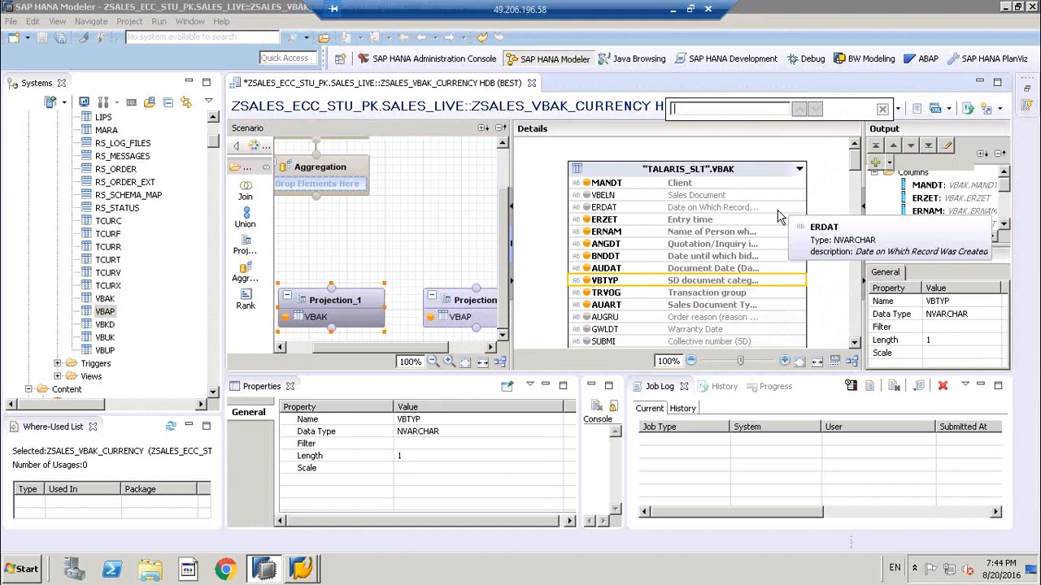
{"action": "type", "text": "NET"}
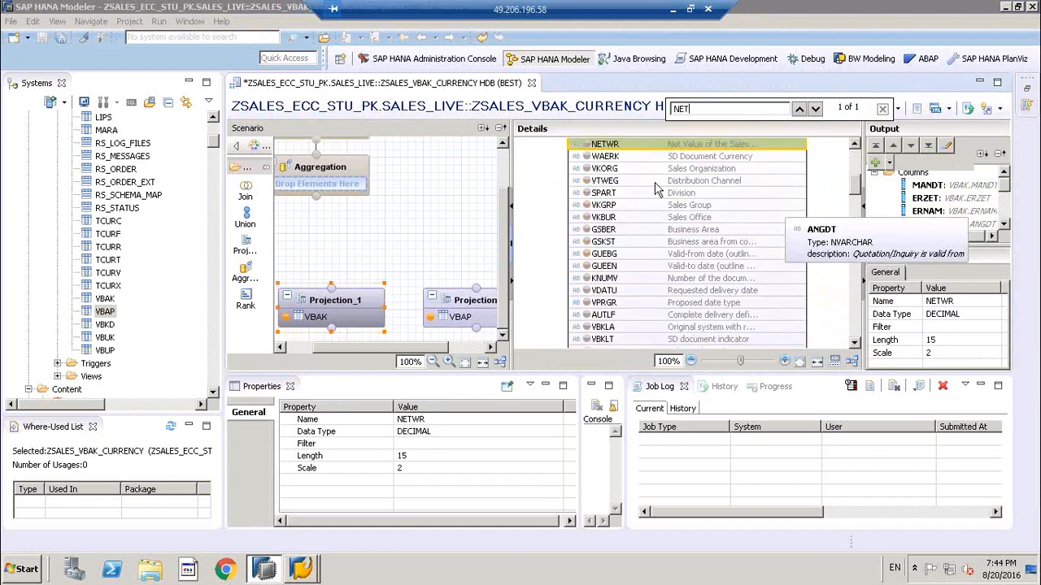
{"action": "left_click", "coordinate": [587, 145]}
{"action": "left_click", "coordinate": [586, 157]}
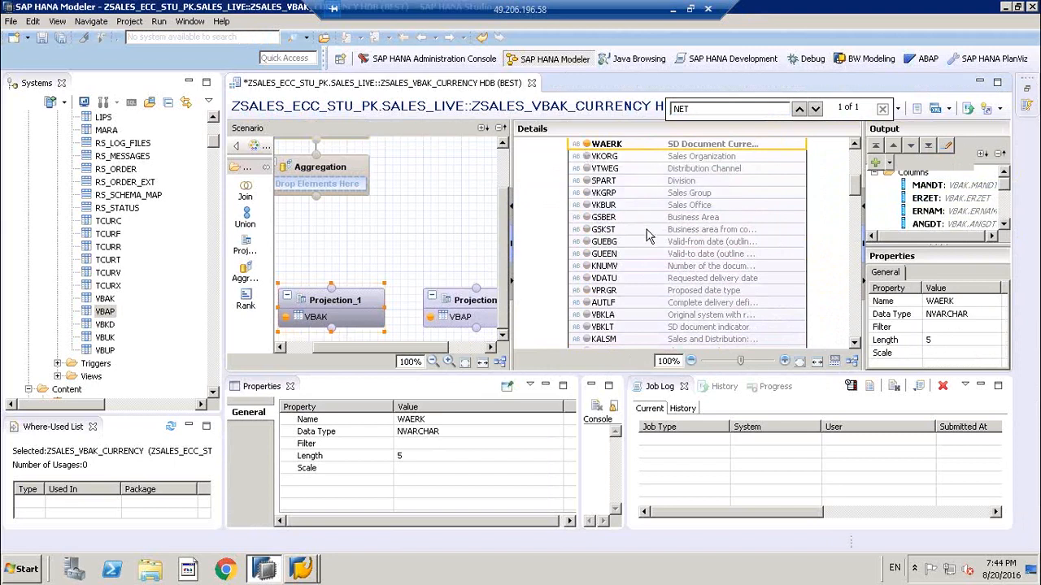
{"action": "scroll", "coordinate": [646, 229], "scroll_direction": "up", "scroll_amount": 2}
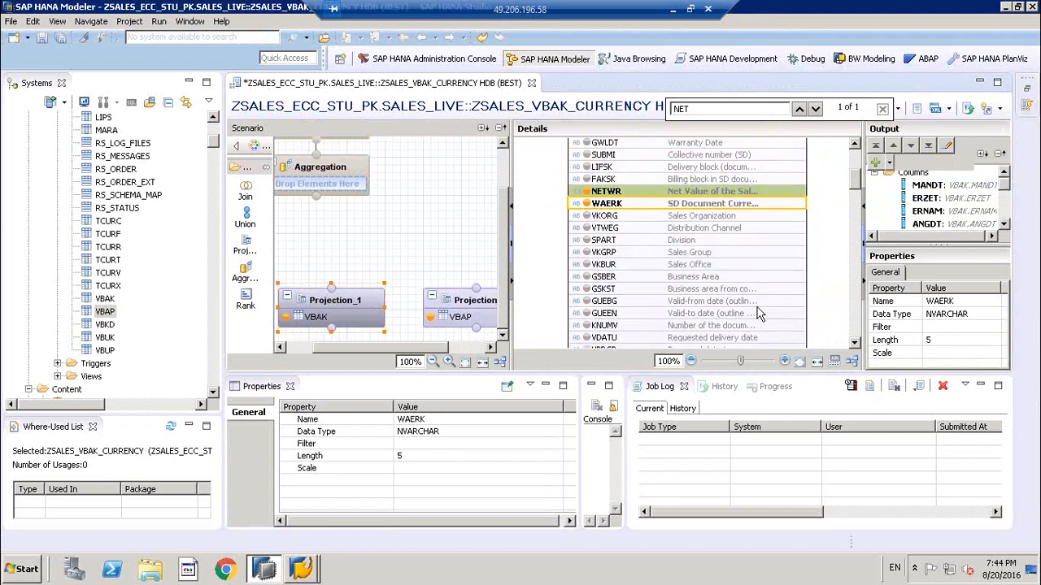
- Add the exchange rate type KURST and controlling area KOKRS from VBAK to the Projection_1 output
{"action": "left_click_drag", "start_coordinate": [856, 182], "coordinate": [854, 232]}
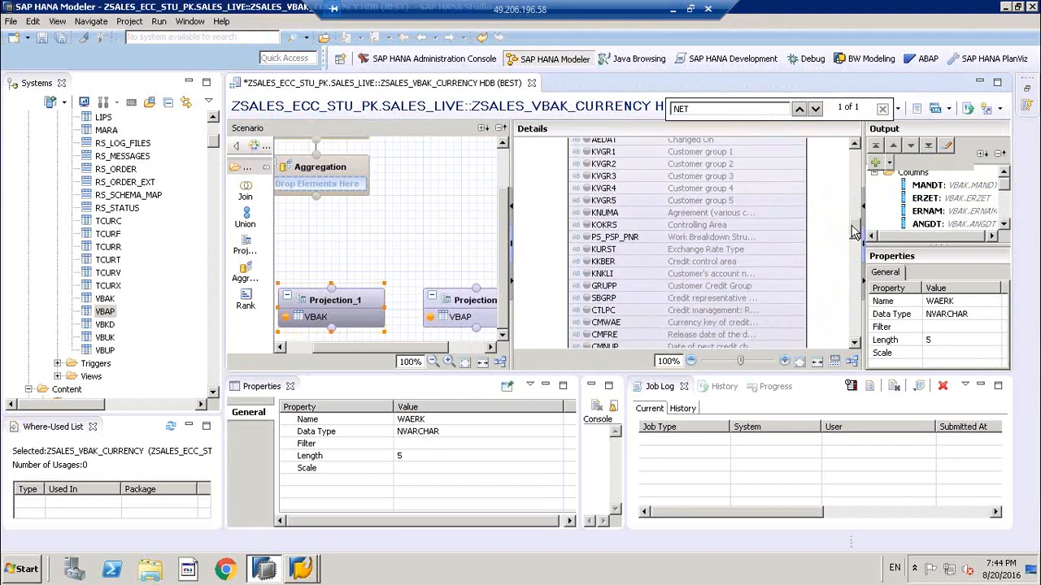
{"action": "left_click", "coordinate": [592, 249]}
{"action": "scroll", "coordinate": [618, 228], "scroll_direction": "down", "scroll_amount": 2}
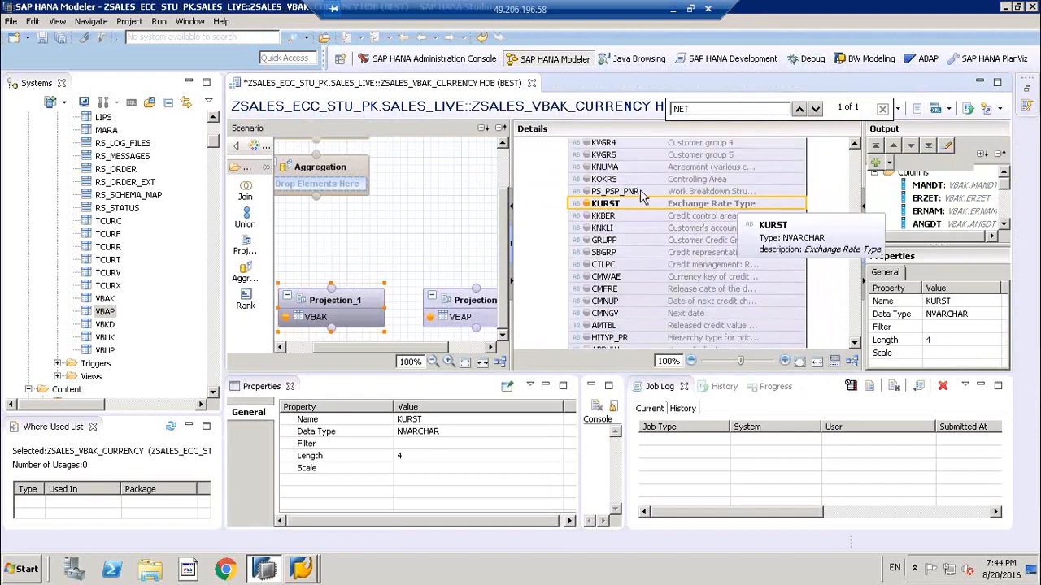
{"action": "left_click", "coordinate": [591, 181]}
{"action": "scroll", "coordinate": [709, 268], "scroll_direction": "up", "scroll_amount": 7}
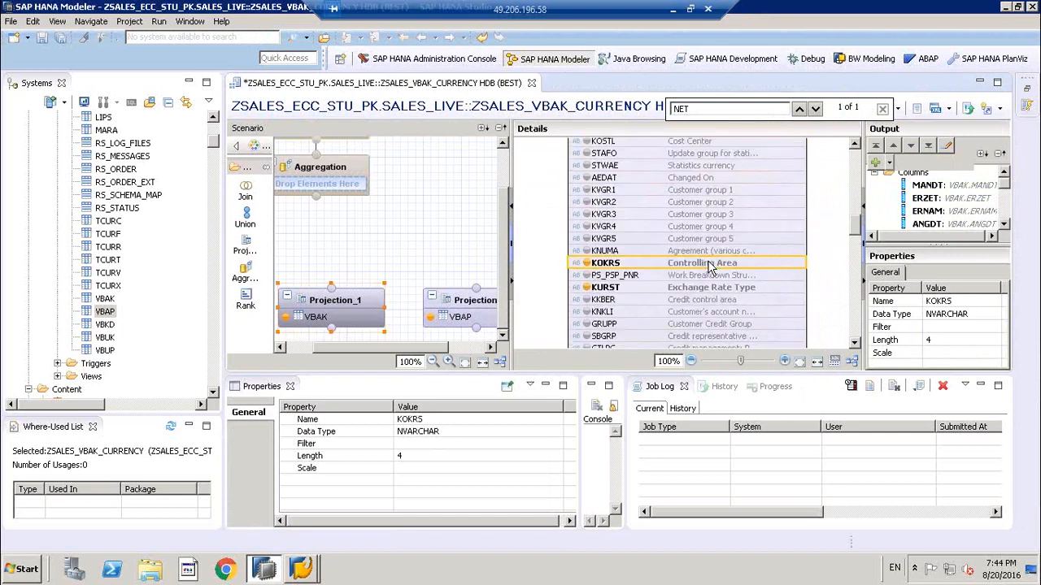
- Add the sales document VBELN and creation date ERDAT from VBAK to the Projection_1 output
{"action": "scroll", "coordinate": [709, 269], "scroll_direction": "up", "scroll_amount": 5}
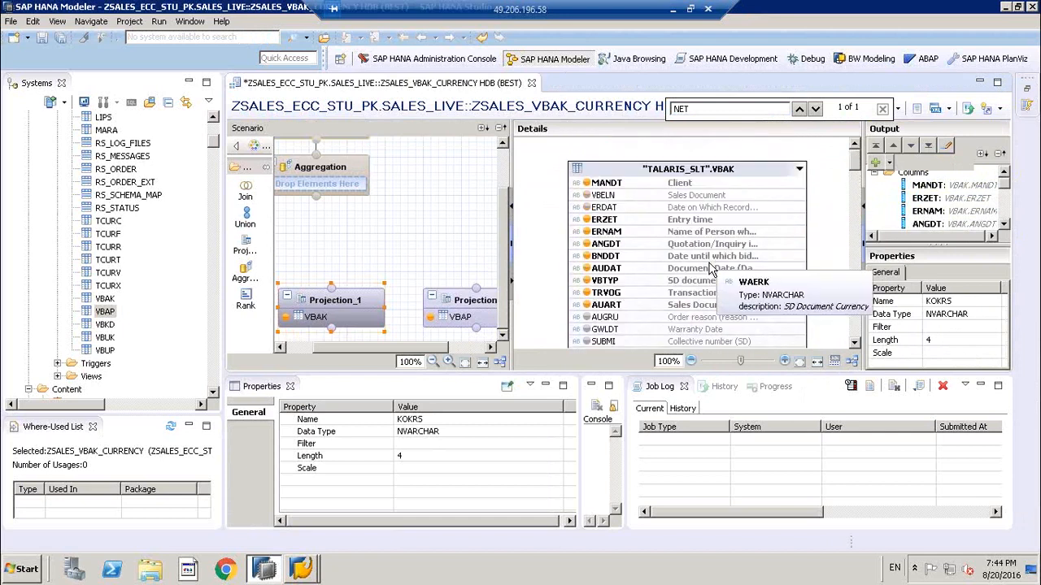
{"action": "left_click", "coordinate": [587, 196]}
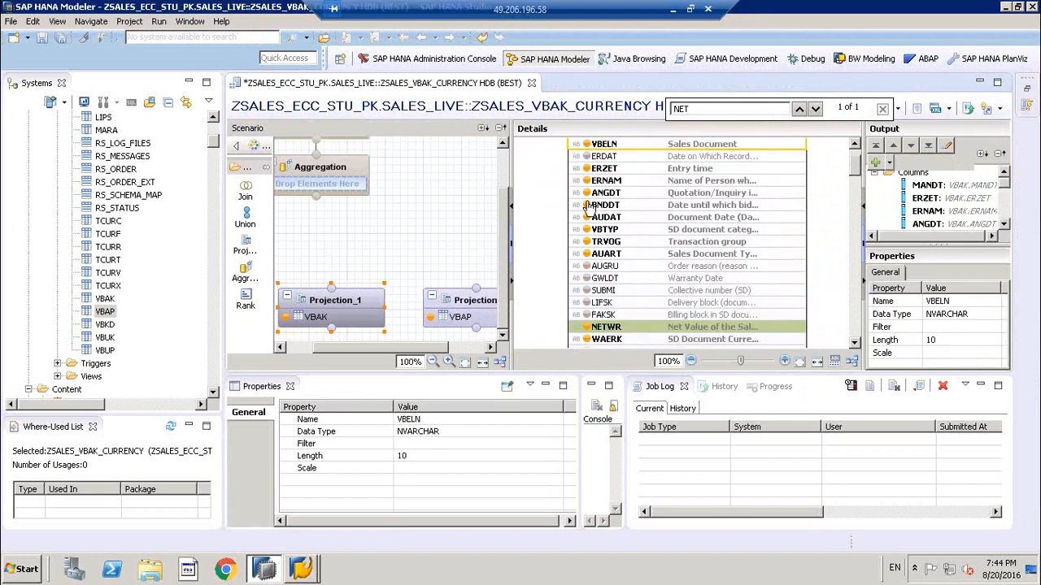
{"action": "left_click", "coordinate": [587, 157]}
- Compare the VBAP columns available in Projection_2 with the VBAK columns chosen in Projection_1
{"action": "left_click", "coordinate": [467, 313]}
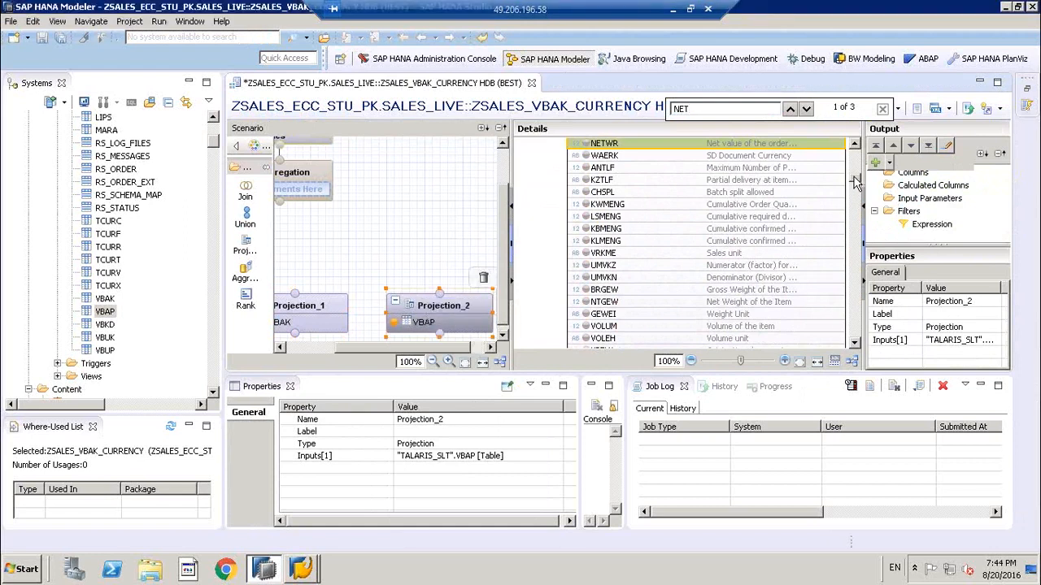
{"action": "left_click_drag", "start_coordinate": [855, 178], "coordinate": [860, 135]}
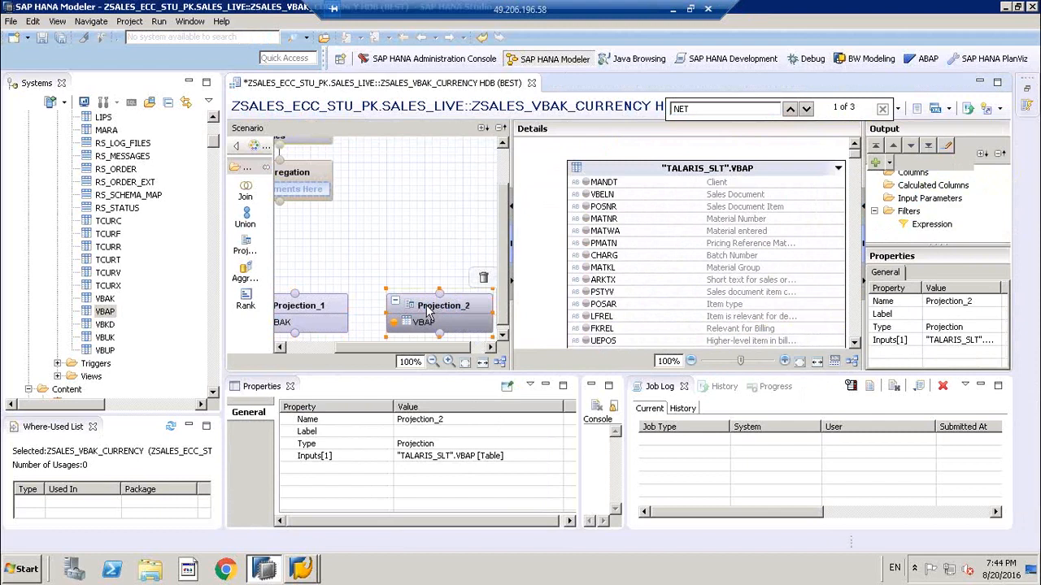
{"action": "left_click", "coordinate": [309, 317]}
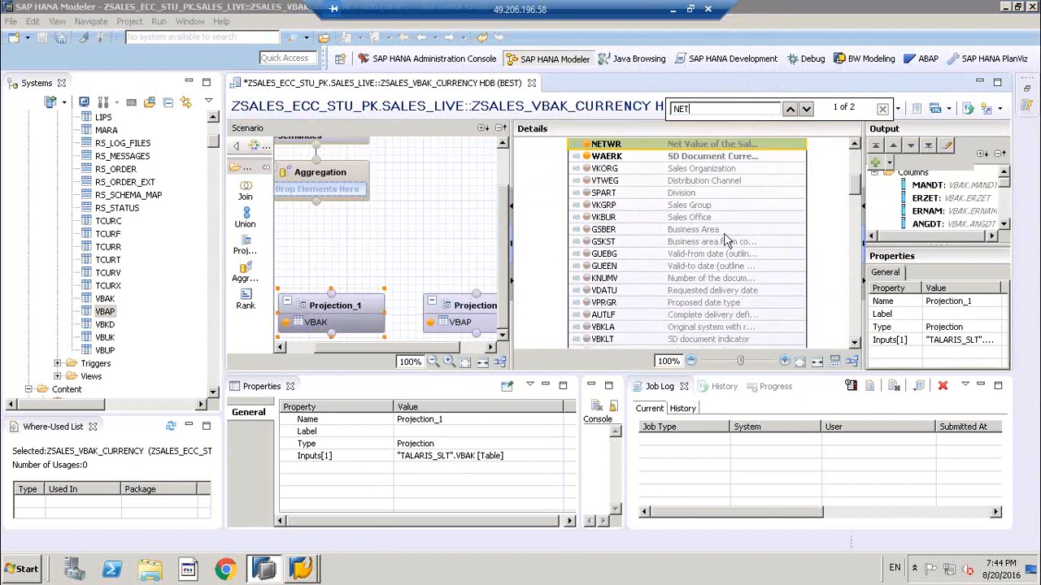
{"action": "left_click_drag", "start_coordinate": [853, 195], "coordinate": [857, 163]}
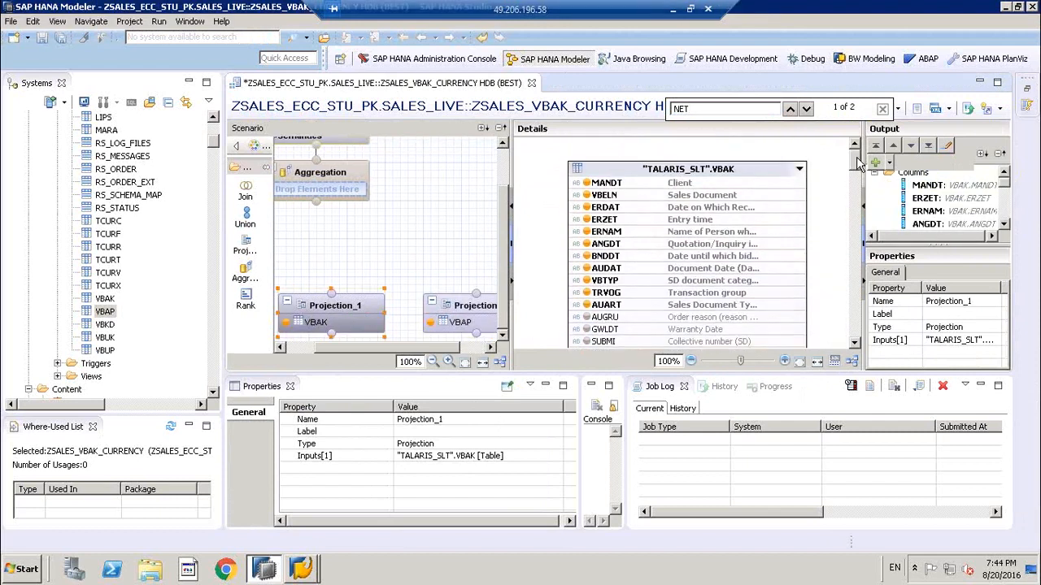
- Add the VBAP columns MANDT, VBELN, POSNR, MATNR and MATWA to the output of Projection_2
{"action": "left_click", "coordinate": [451, 307]}
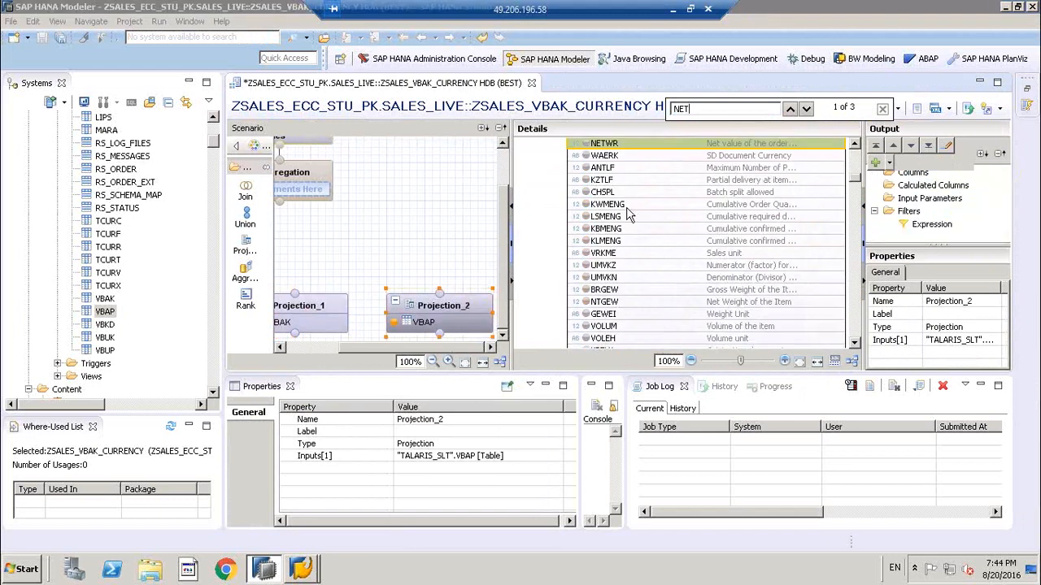
{"action": "left_click_drag", "start_coordinate": [853, 182], "coordinate": [855, 145]}
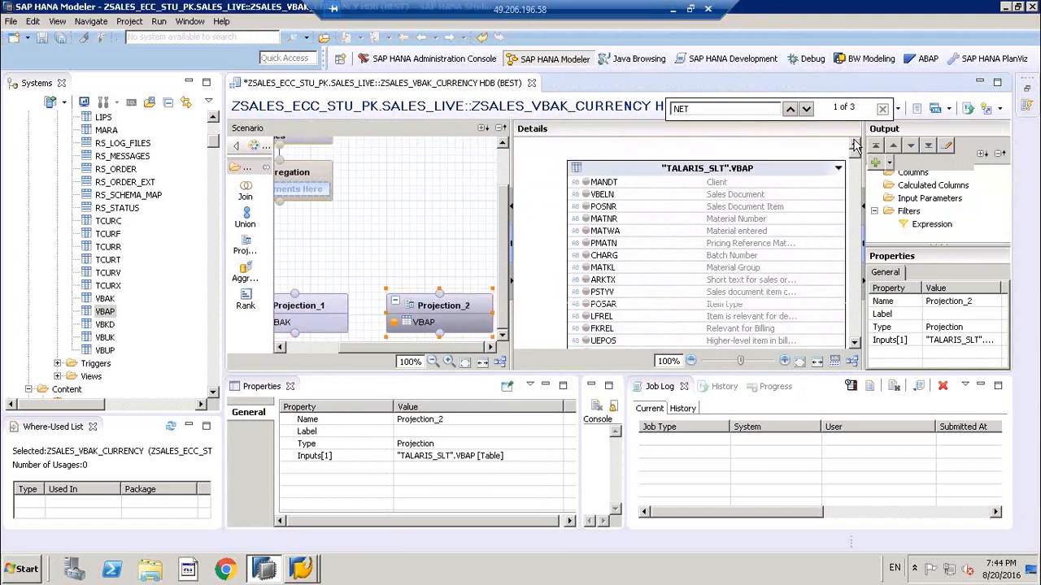
{"action": "left_click", "coordinate": [587, 184]}
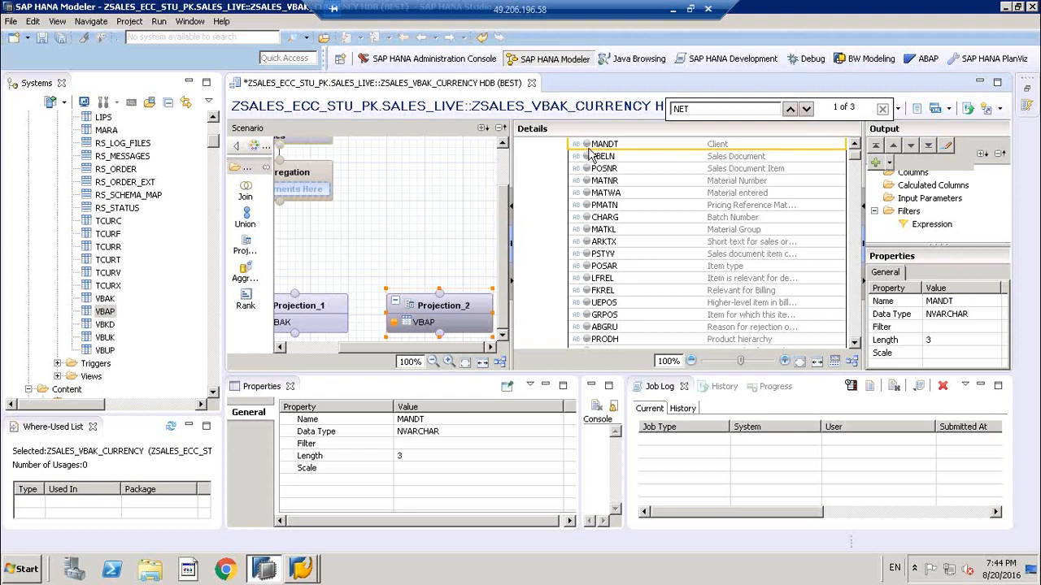
{"action": "left_click", "coordinate": [588, 157]}
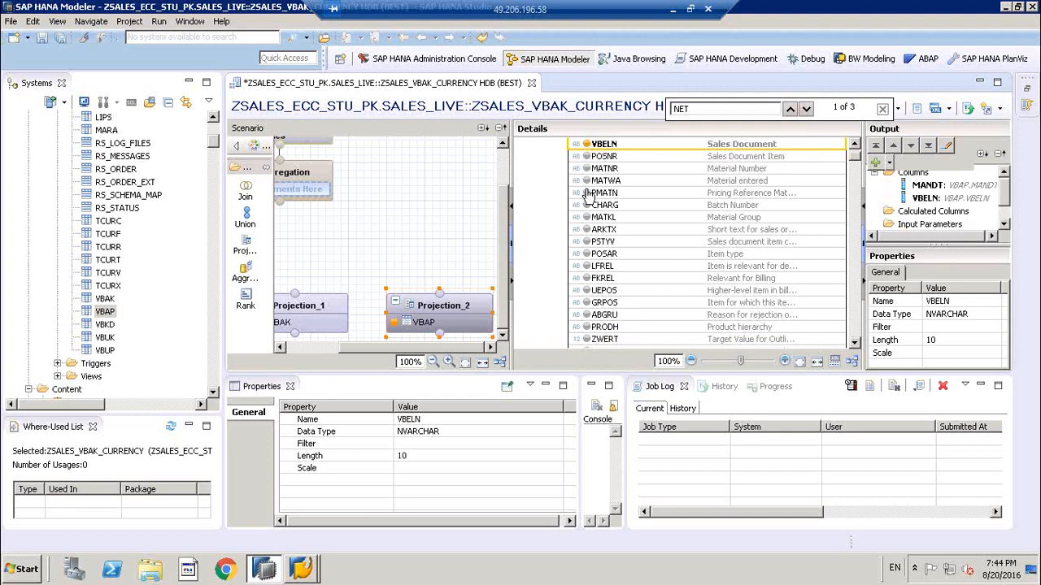
{"action": "left_click", "coordinate": [589, 159]}
{"action": "left_click", "coordinate": [588, 158]}
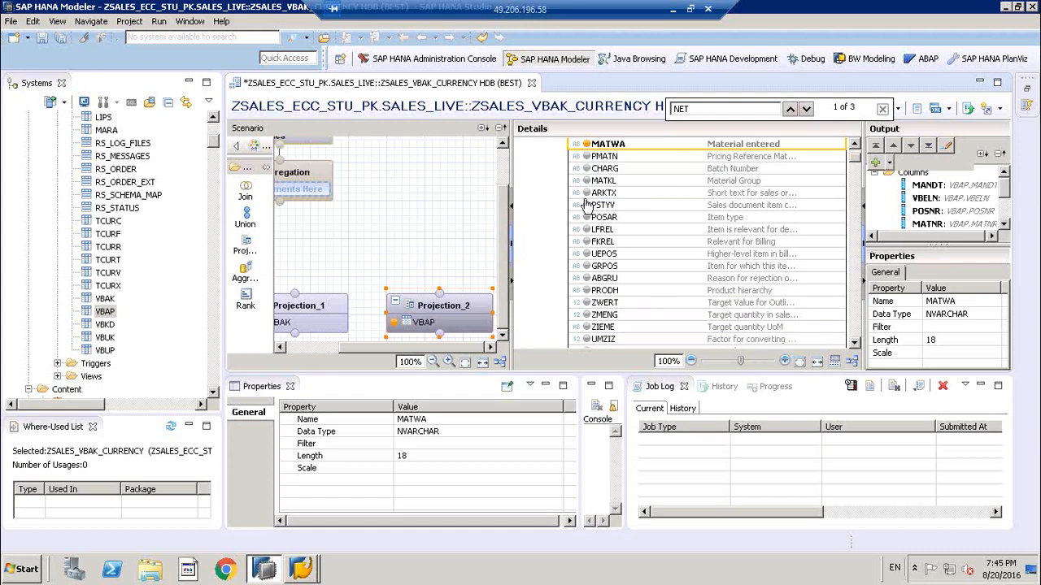
- Add the material group MATKL, item type POSAR and target quantity ZMENG from VBAP to the Projection_2 output
{"action": "left_click", "coordinate": [589, 193]}
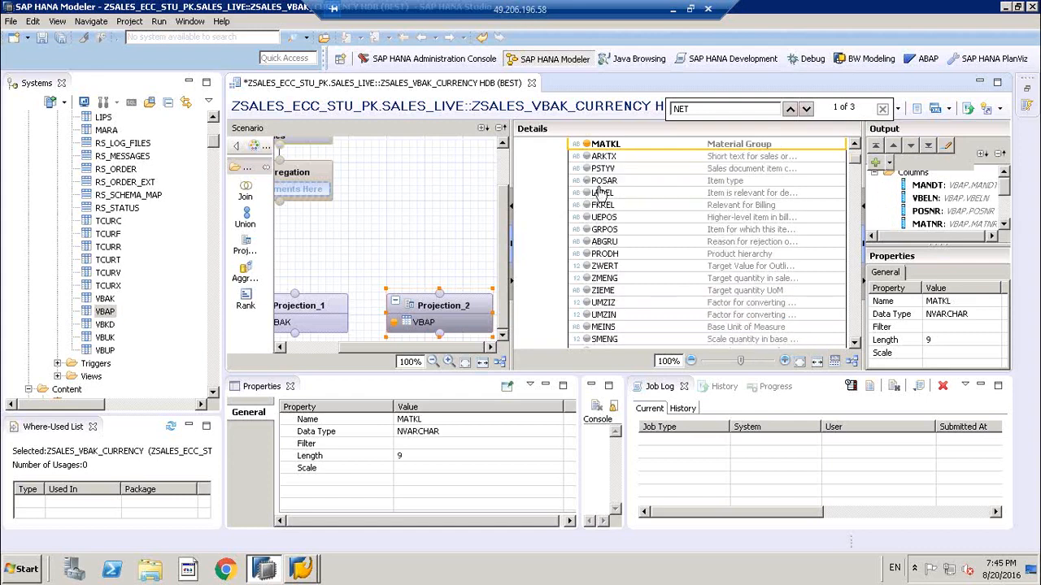
{"action": "left_click", "coordinate": [588, 180]}
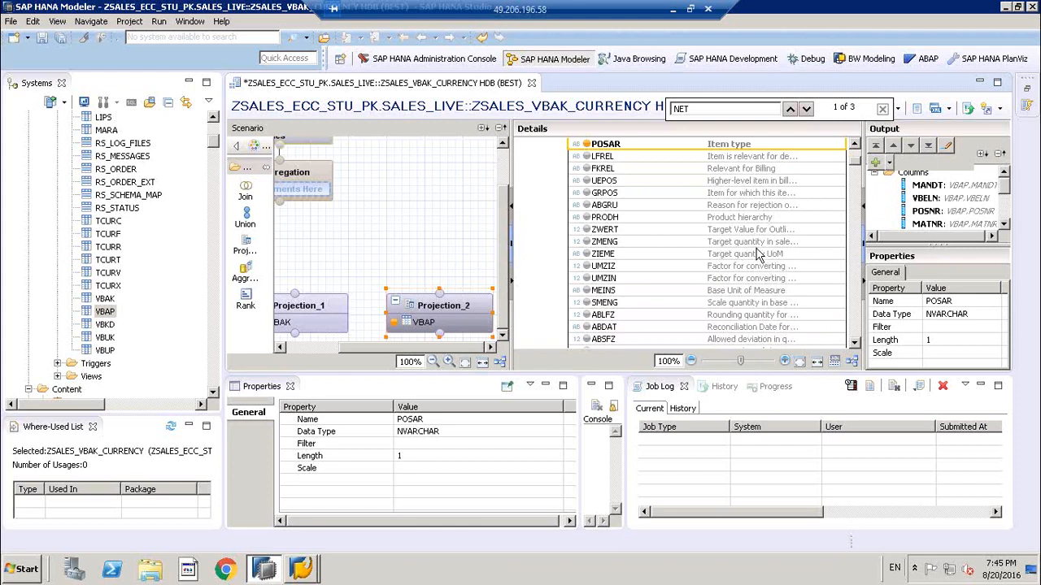
{"action": "left_click", "coordinate": [595, 244]}
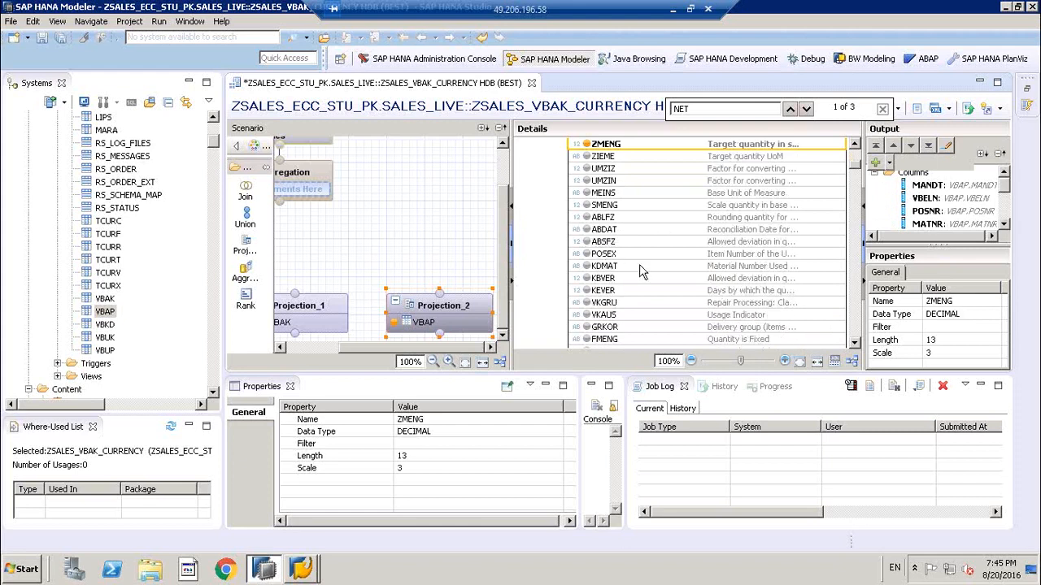
- Add the volume unit VOLEH and net weight NTGEW from VBAP to the Projection_2 output
{"action": "scroll", "coordinate": [640, 271], "scroll_direction": "down", "scroll_amount": 2}
{"action": "scroll", "coordinate": [640, 271], "scroll_direction": "down", "scroll_amount": 2}
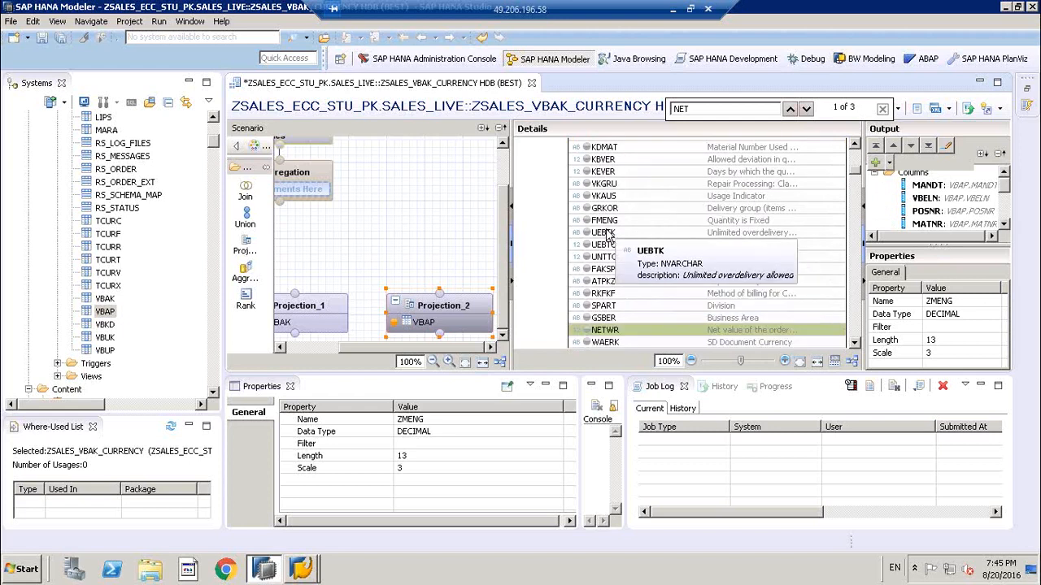
{"action": "scroll", "coordinate": [606, 240], "scroll_direction": "down", "scroll_amount": 5}
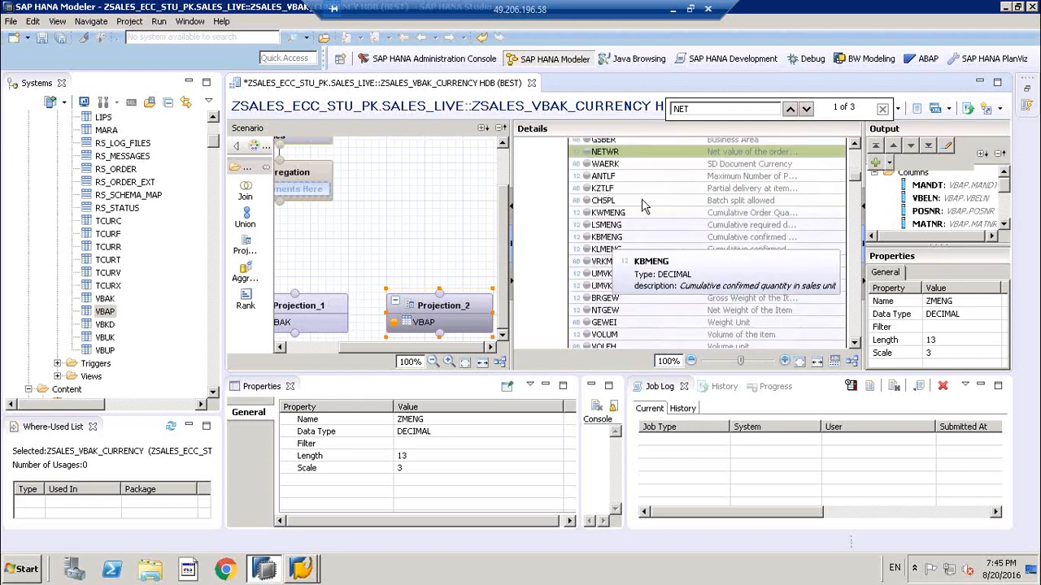
{"action": "scroll", "coordinate": [616, 250], "scroll_direction": "down", "scroll_amount": 3}
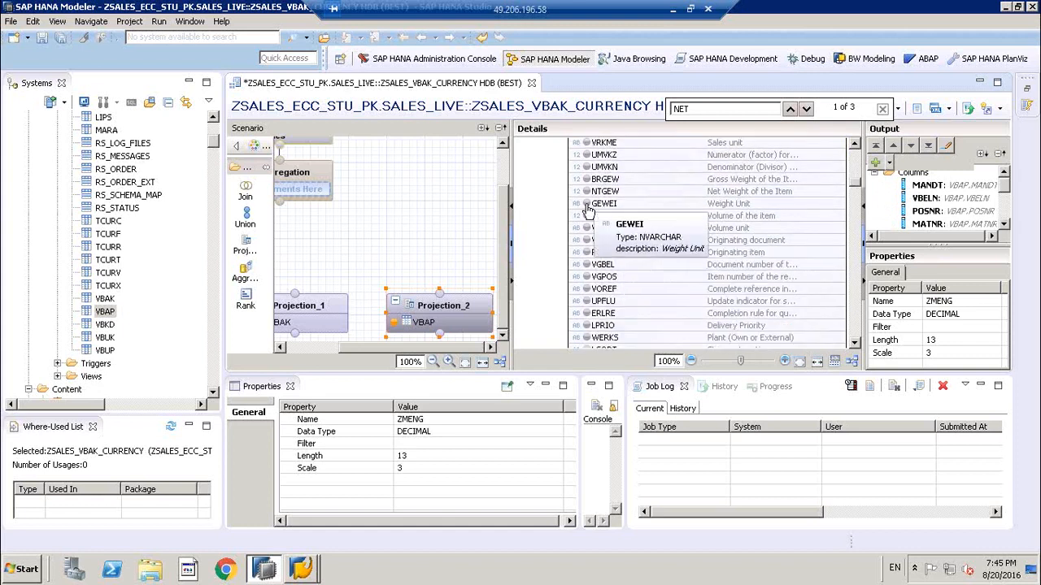
{"action": "left_click", "coordinate": [586, 227]}
{"action": "scroll", "coordinate": [586, 217], "scroll_direction": "down", "scroll_amount": 2}
{"action": "scroll", "coordinate": [587, 175], "scroll_direction": "up", "scroll_amount": 2}
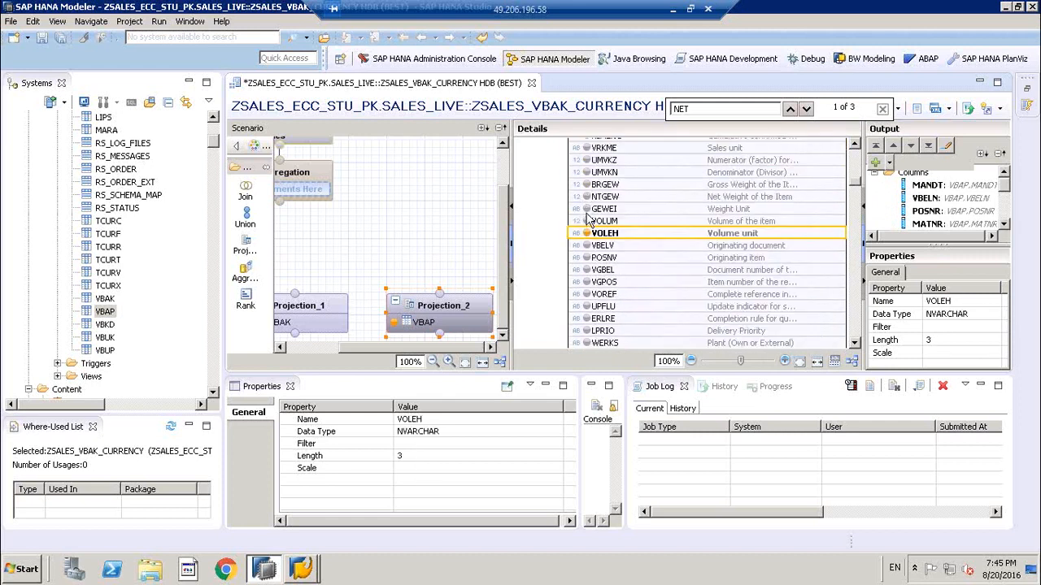
{"action": "left_click", "coordinate": [585, 198]}
{"action": "scroll", "coordinate": [586, 199], "scroll_direction": "down", "scroll_amount": 2}
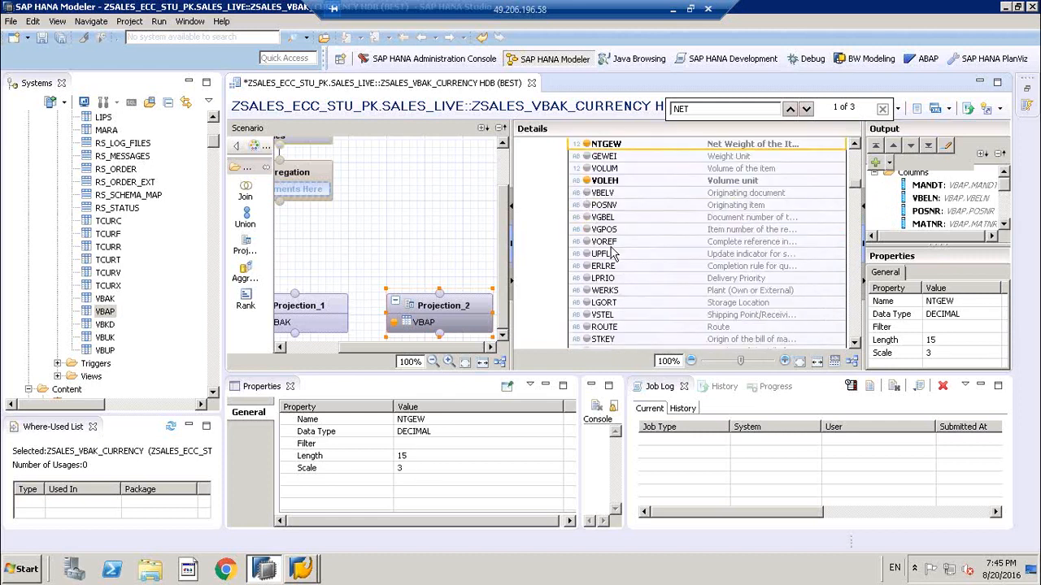
- Remove the volume unit column VOLEH from the Projection_2 output
{"action": "scroll", "coordinate": [610, 259], "scroll_direction": "down", "scroll_amount": 2}
{"action": "scroll", "coordinate": [608, 248], "scroll_direction": "up", "scroll_amount": 3}
{"action": "left_click", "coordinate": [643, 182]}
{"action": "scroll", "coordinate": [646, 184], "scroll_direction": "down", "scroll_amount": 1}
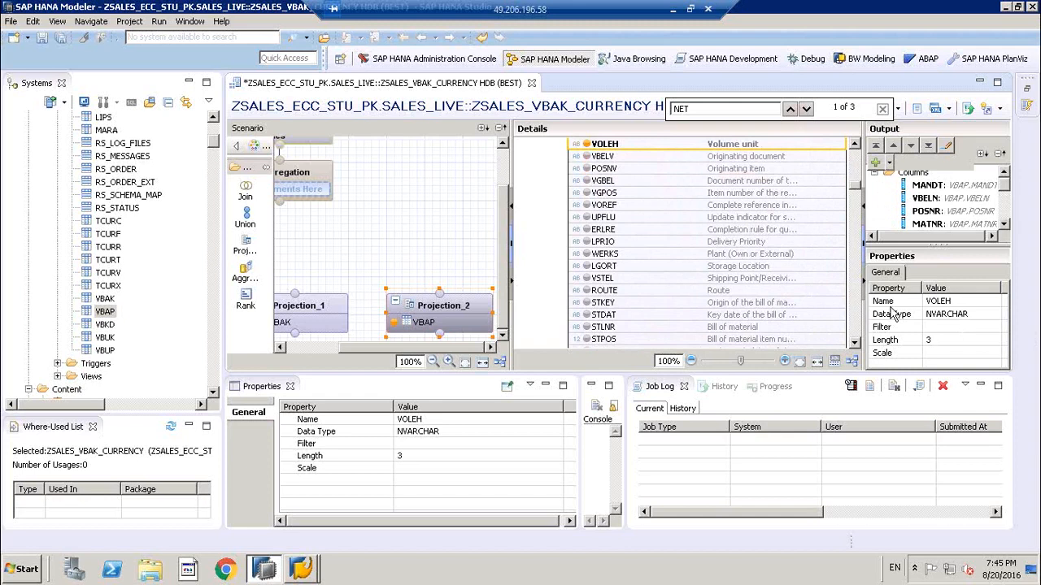
{"action": "key", "text": "Delete"}
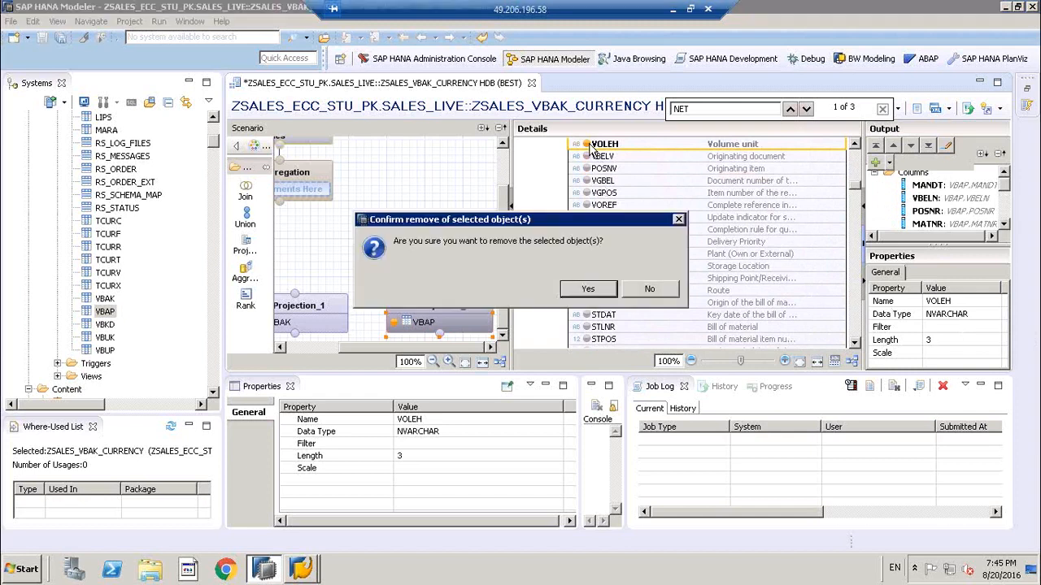
{"action": "left_click", "coordinate": [588, 290]}
{"action": "scroll", "coordinate": [657, 280], "scroll_direction": "down", "scroll_amount": 1}
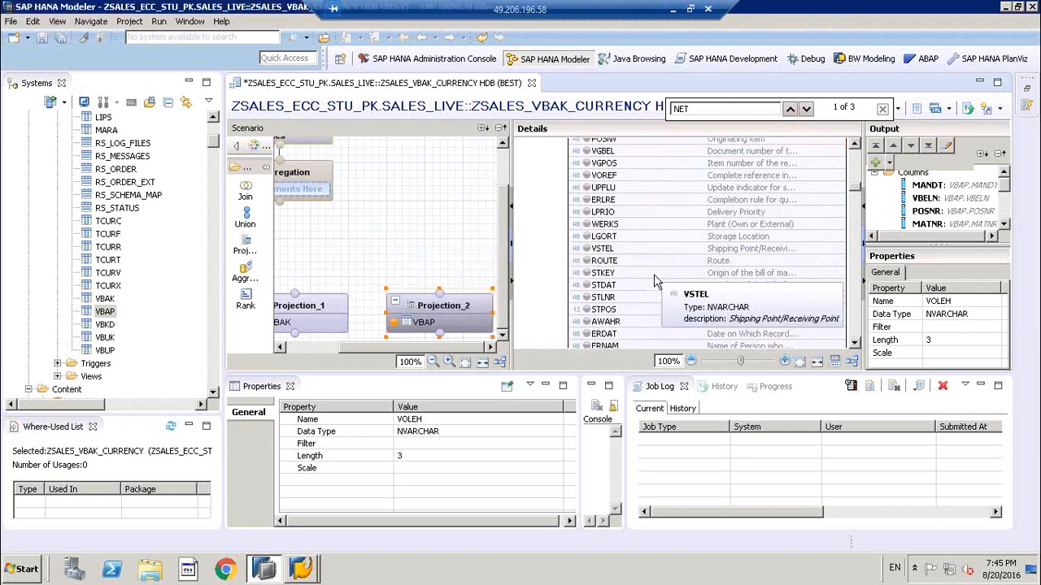
- Add the storage location LGORT, net price NETPR and order number AUFNR from VBAP to the Projection_2 output
{"action": "left_click", "coordinate": [587, 237]}
{"action": "scroll", "coordinate": [602, 272], "scroll_direction": "down", "scroll_amount": 3}
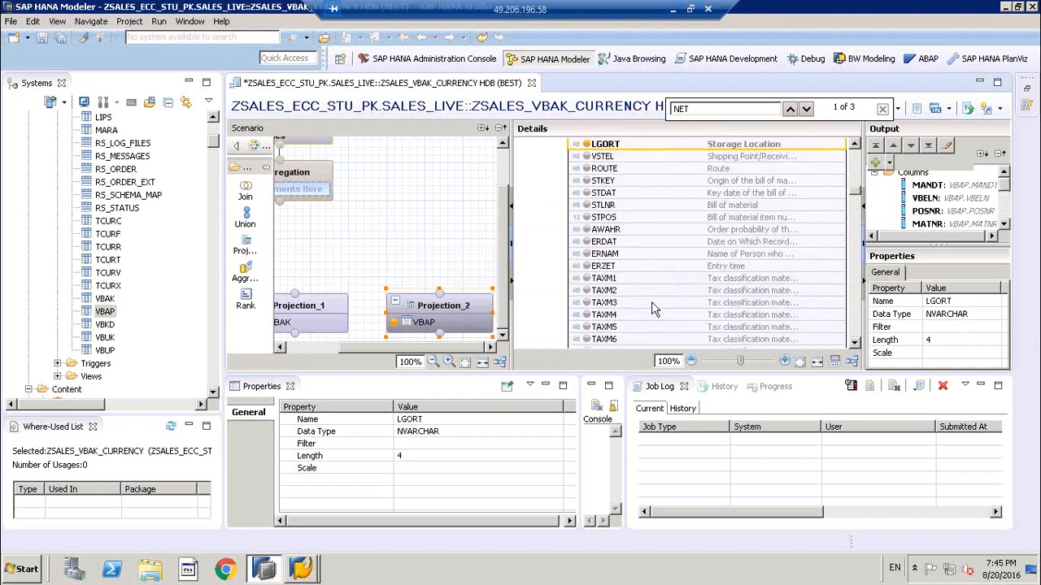
{"action": "scroll", "coordinate": [654, 308], "scroll_direction": "down", "scroll_amount": 6}
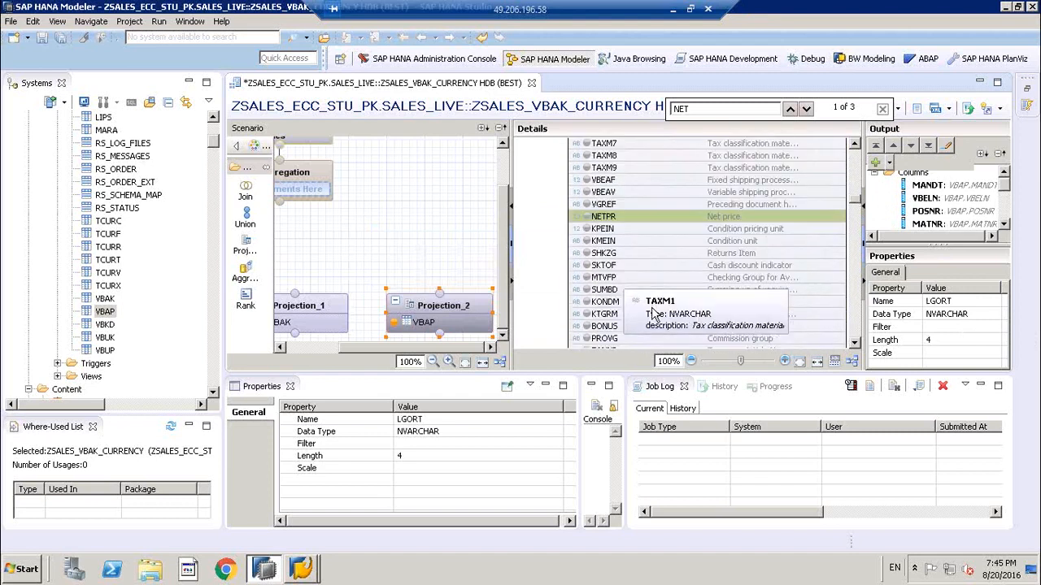
{"action": "left_click", "coordinate": [601, 217]}
{"action": "scroll", "coordinate": [599, 234], "scroll_direction": "down", "scroll_amount": 2}
{"action": "scroll", "coordinate": [649, 295], "scroll_direction": "down", "scroll_amount": 7}
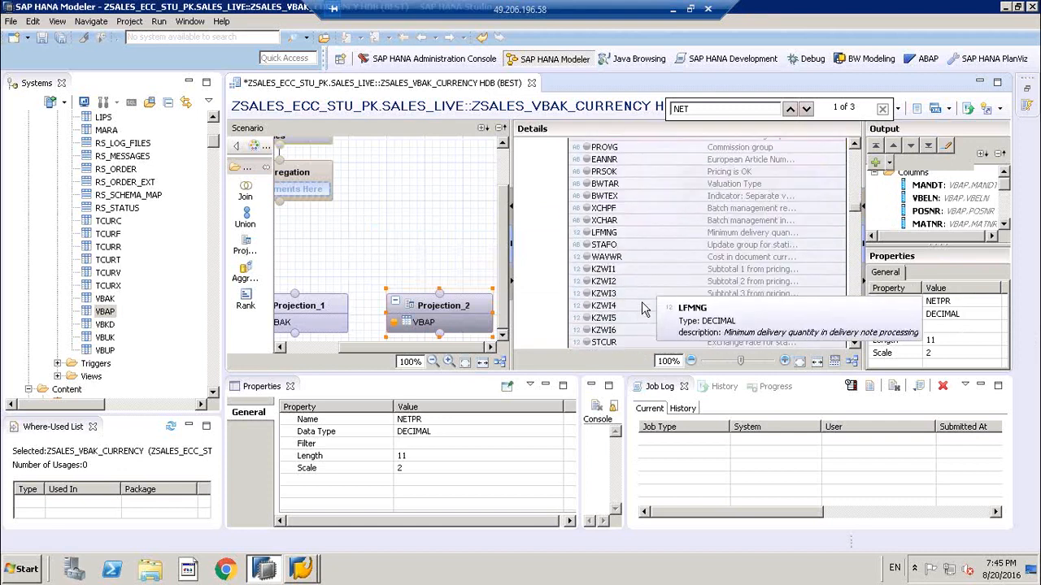
{"action": "scroll", "coordinate": [638, 341], "scroll_direction": "down", "scroll_amount": 4}
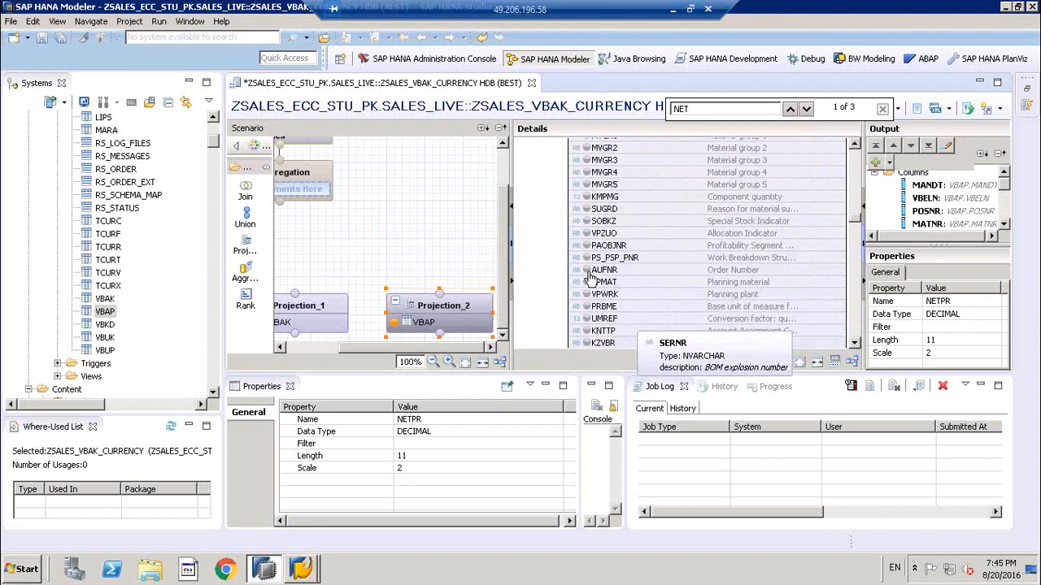
{"action": "left_click", "coordinate": [593, 271]}
- Add a Union node above the two projections and connect Projection_1 and Projection_2 to it as inputs
{"action": "left_click_drag", "start_coordinate": [511, 175], "coordinate": [620, 190]}
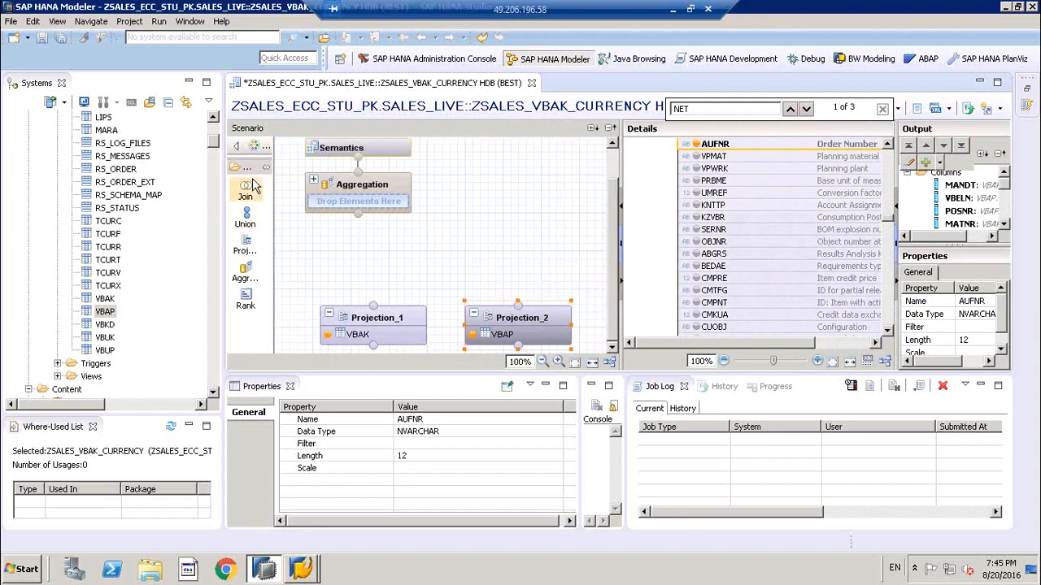
{"action": "left_click", "coordinate": [249, 227]}
{"action": "left_click", "coordinate": [437, 290]}
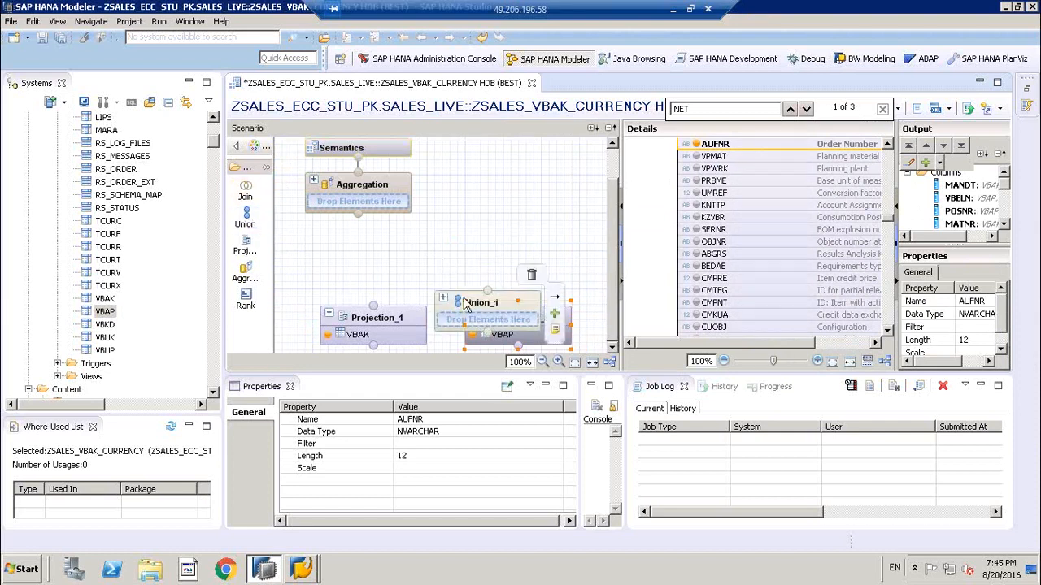
{"action": "left_click", "coordinate": [465, 301]}
{"action": "left_click_drag", "start_coordinate": [465, 299], "coordinate": [452, 253]}
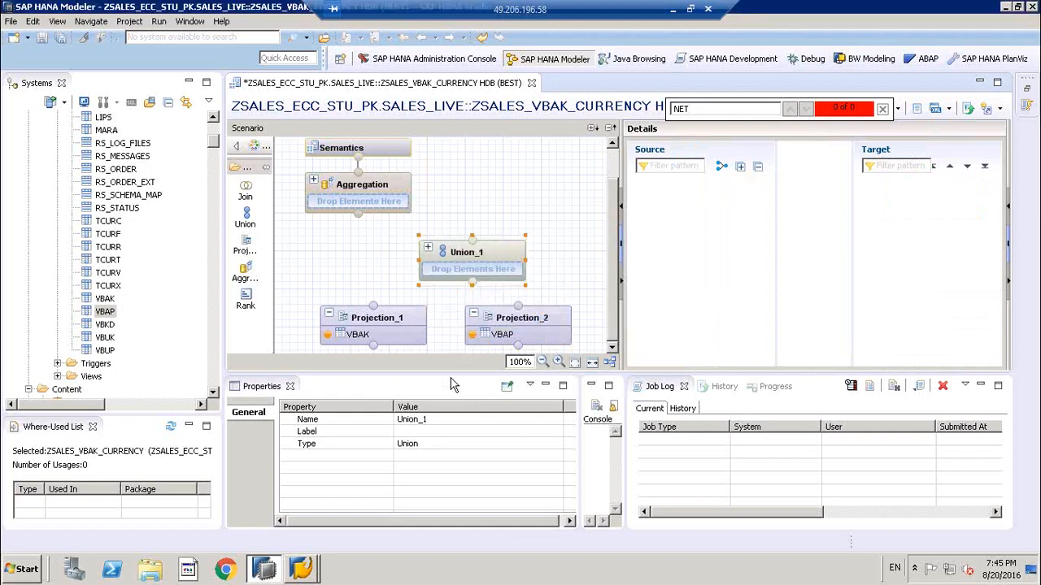
{"action": "left_click_drag", "start_coordinate": [451, 372], "coordinate": [451, 485]}
{"action": "left_click_drag", "start_coordinate": [374, 345], "coordinate": [475, 340]}
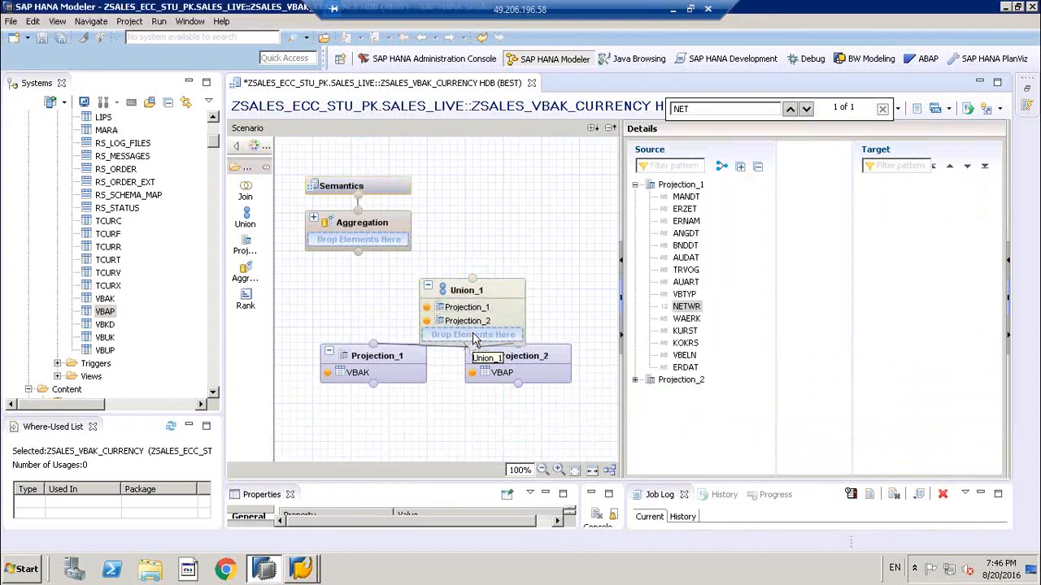
{"action": "left_click", "coordinate": [684, 198]}
{"action": "key", "text": "shift+Down"}
{"action": "key", "text": "shift+Down"}
{"action": "key", "text": "shift+Down"}
{"action": "key", "text": "shift+Down"}
{"action": "key", "text": "shift+Down"}
{"action": "key", "text": "shift+Down"}
{"action": "key", "text": "shift+Down"}
{"action": "key", "text": "shift+Down"}
{"action": "key", "text": "shift+Down"}
{"action": "key", "text": "shift+Down"}
{"action": "key", "text": "shift+Down"}
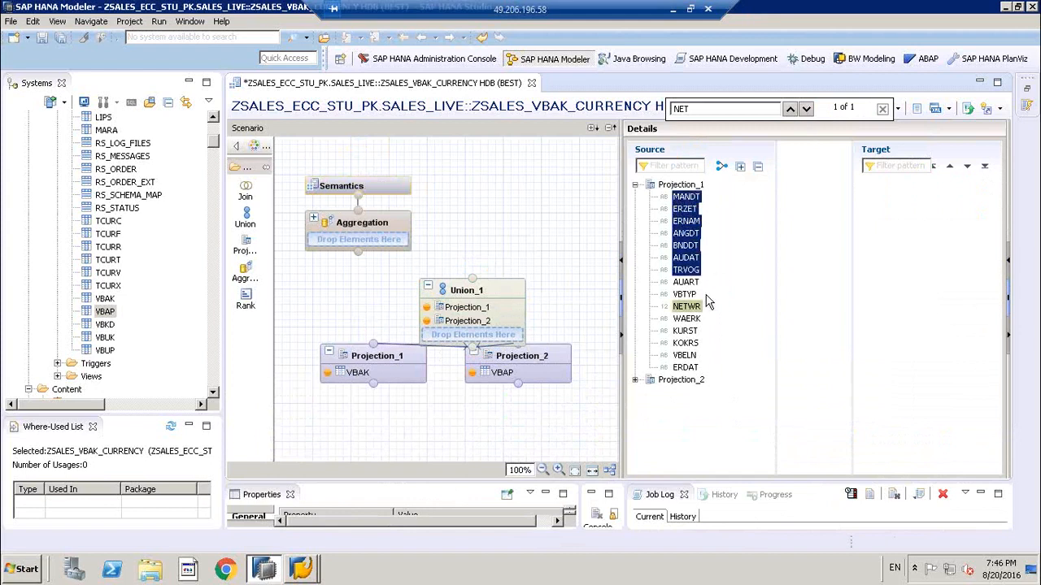
{"action": "key", "text": "shift+Down"}
{"action": "key", "text": "shift+Down"}
{"action": "key", "text": "shift+Down"}
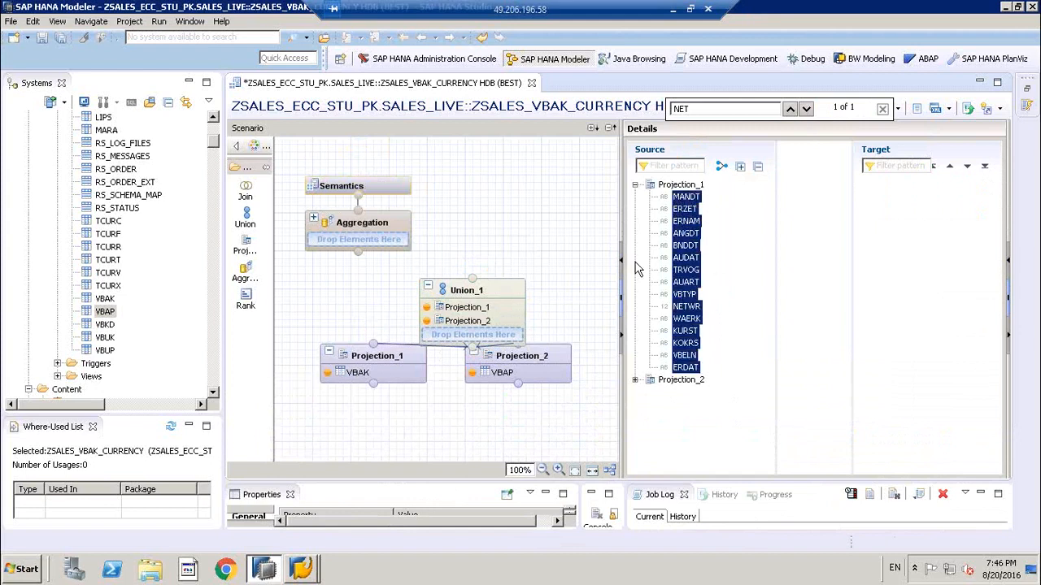
{"action": "right_click", "coordinate": [685, 259]}
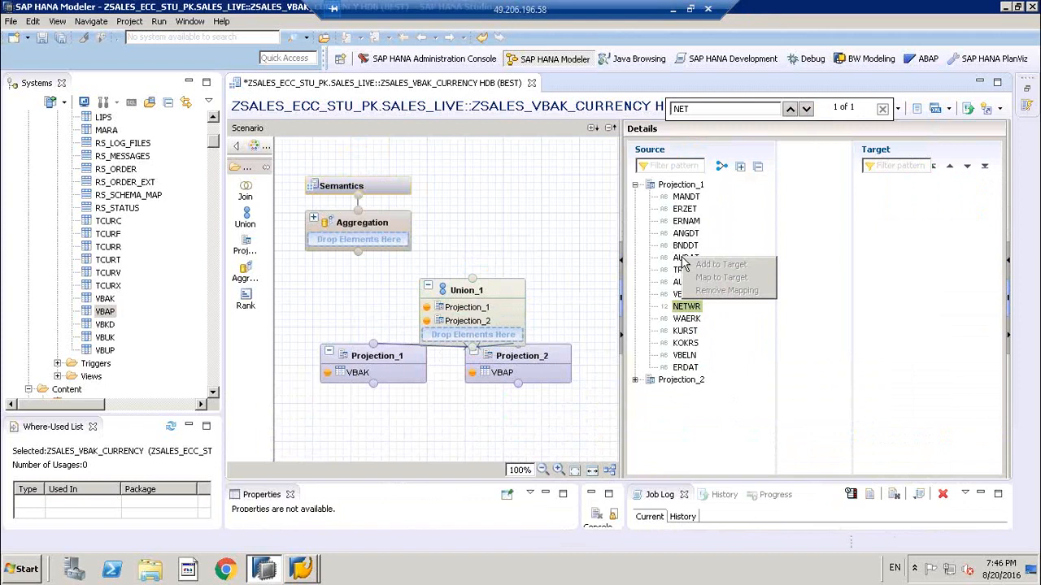
- Add all Projection_1 source columns, from MANDT through ERDAT, to the target of Union_1
{"action": "left_click", "coordinate": [685, 197]}
{"action": "key", "text": "shift+Down"}
{"action": "key", "text": "shift+Down"}
{"action": "key", "text": "shift+Down"}
{"action": "key", "text": "shift+Down"}
{"action": "key", "text": "shift+Down"}
{"action": "key", "text": "shift+Down"}
{"action": "key", "text": "shift+Down"}
{"action": "key", "text": "shift+Down"}
{"action": "key", "text": "shift+Down"}
{"action": "key", "text": "shift+Down"}
{"action": "key", "text": "shift+Down"}
{"action": "key", "text": "shift+Down"}
{"action": "key", "text": "shift+Down"}
{"action": "key", "text": "shift+Down"}
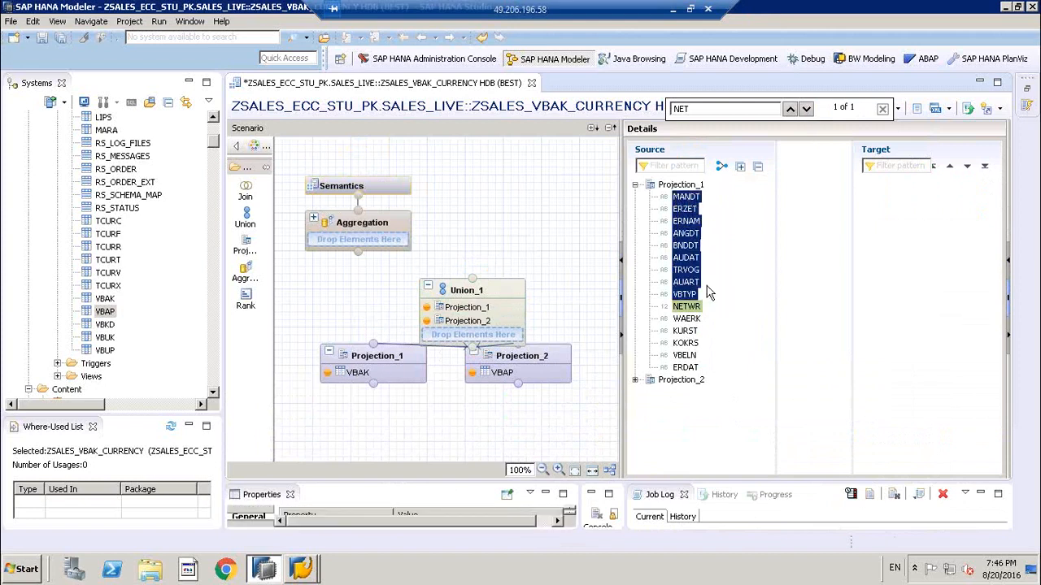
{"action": "left_click_drag", "start_coordinate": [685, 257], "coordinate": [846, 272]}
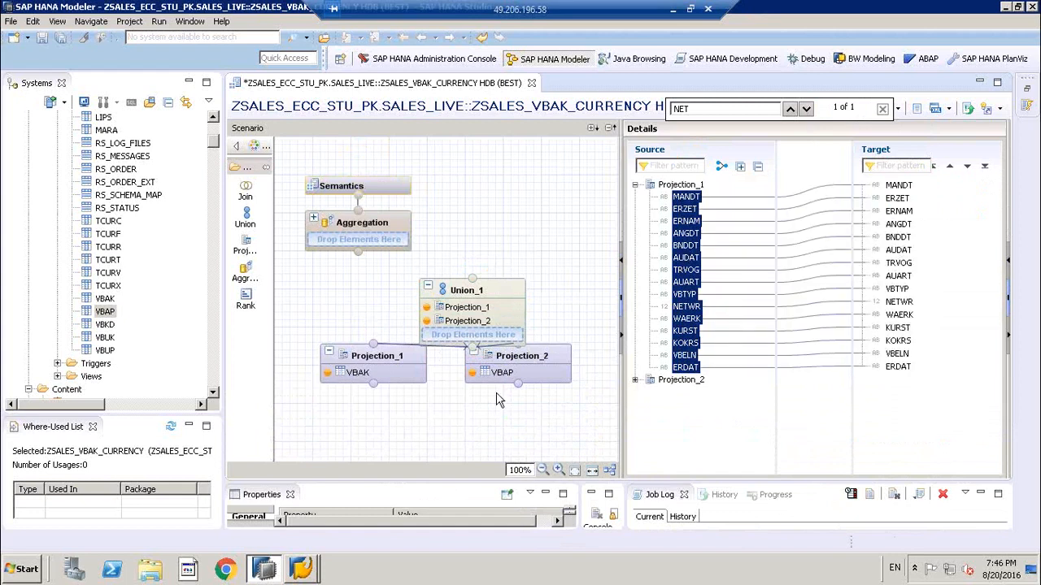
- Rename the Projection_1 node as Proj_1_VBAK
{"action": "left_click", "coordinate": [400, 368]}
{"action": "right_click", "coordinate": [388, 364]}
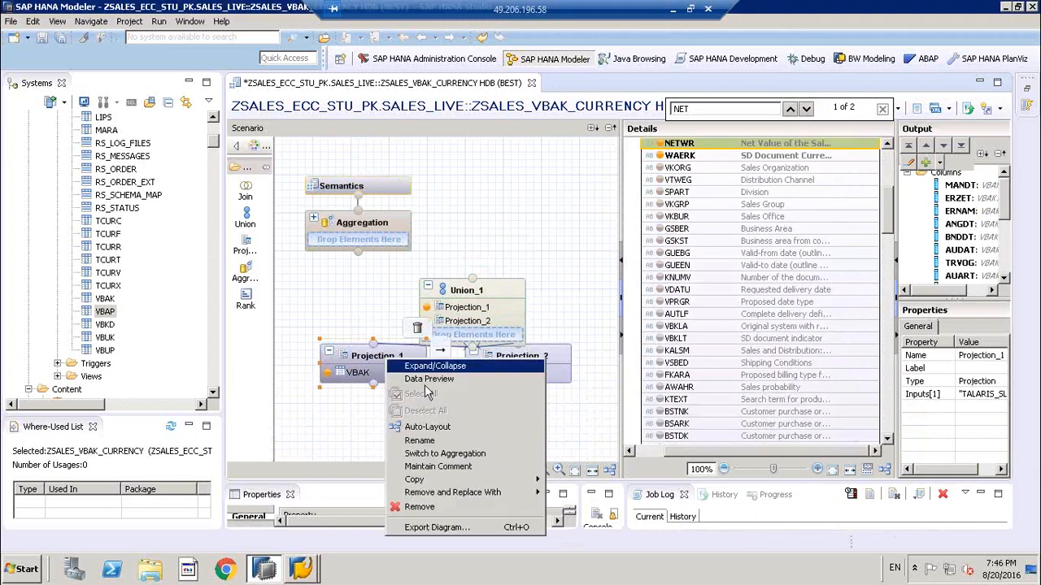
{"action": "left_click", "coordinate": [439, 441]}
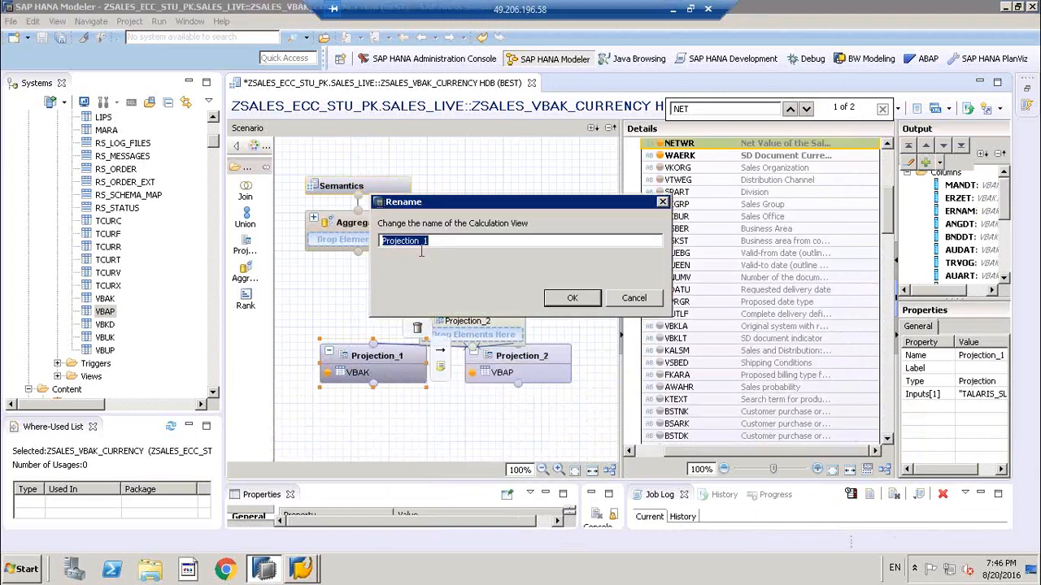
{"action": "left_click", "coordinate": [422, 241]}
{"action": "left_click", "coordinate": [571, 305]}
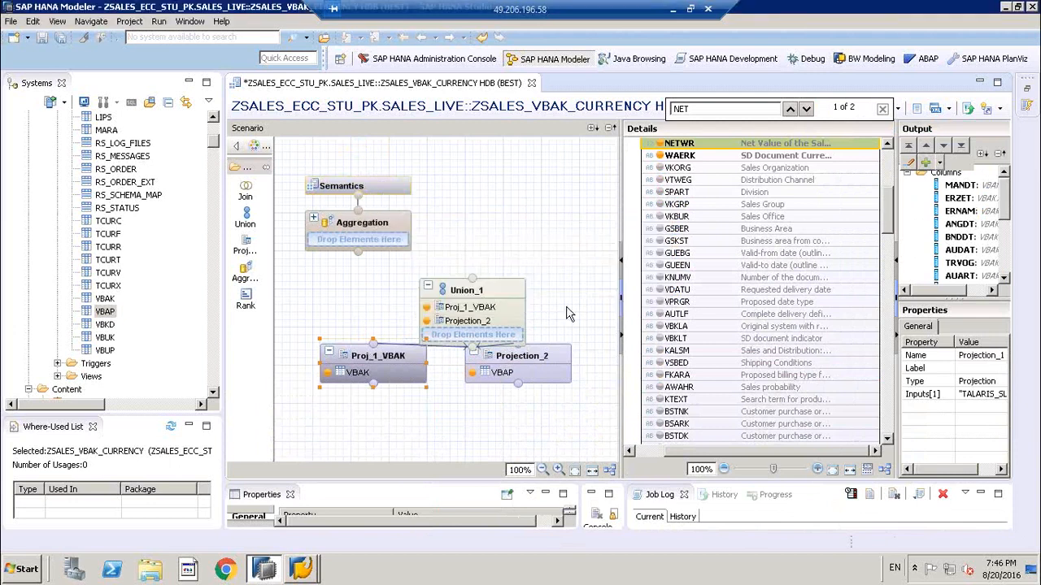
- Reconnect to the remote desktop session by running mstsc and entering the account password
{"action": "right_click", "coordinate": [505, 364]}
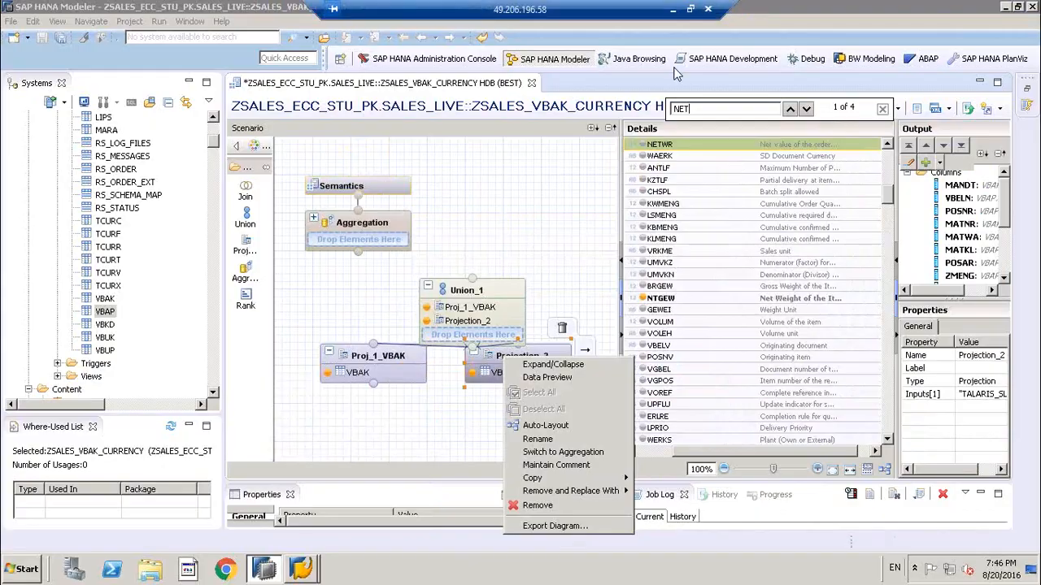
{"action": "left_click", "coordinate": [672, 9]}
{"action": "left_click", "coordinate": [203, 569]}
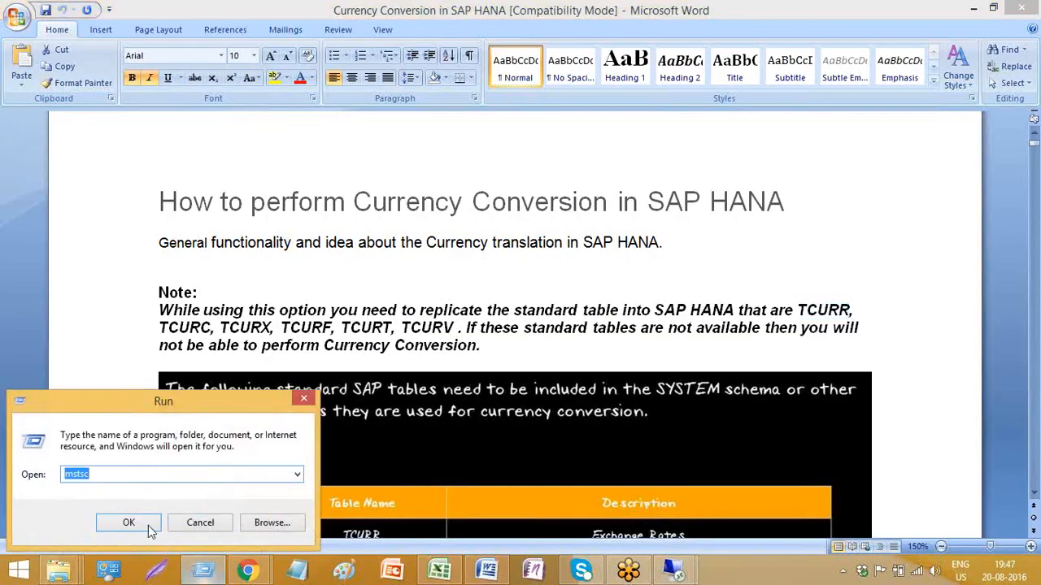
{"action": "left_click", "coordinate": [130, 518]}
{"action": "left_click", "coordinate": [570, 272]}
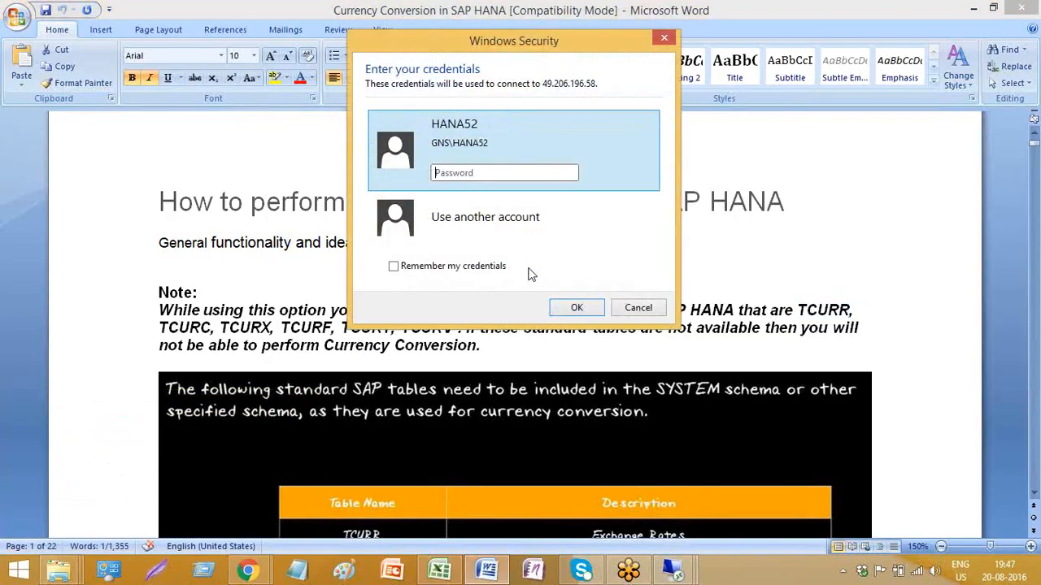
{"action": "type", "text": "•••••"}
{"action": "key", "text": "Return"}
{"action": "key", "text": "Return"}
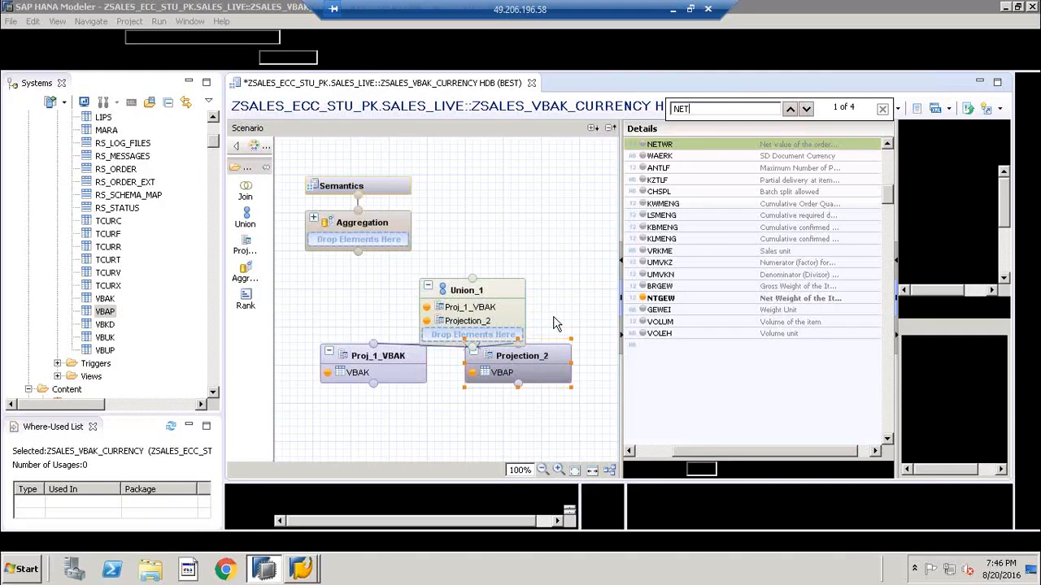
- Move the Projection_2 node lower on the scenario canvas, clear of Union_1, and review its VBAP columns
{"action": "left_click_drag", "start_coordinate": [504, 382], "coordinate": [500, 406]}
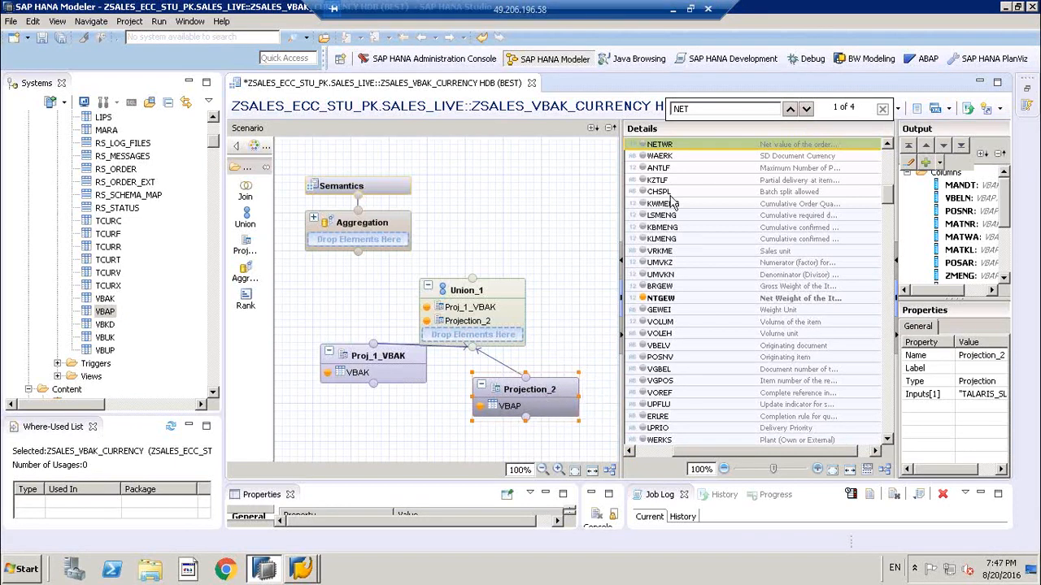
{"action": "left_click_drag", "start_coordinate": [887, 201], "coordinate": [897, 167]}
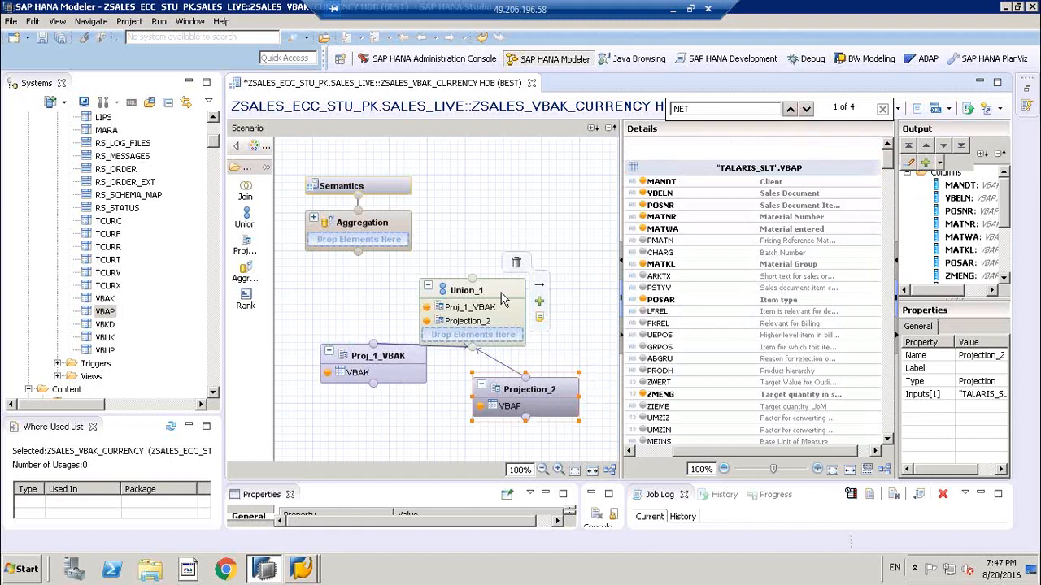
{"action": "left_click", "coordinate": [502, 299]}
{"action": "left_click", "coordinate": [514, 395]}
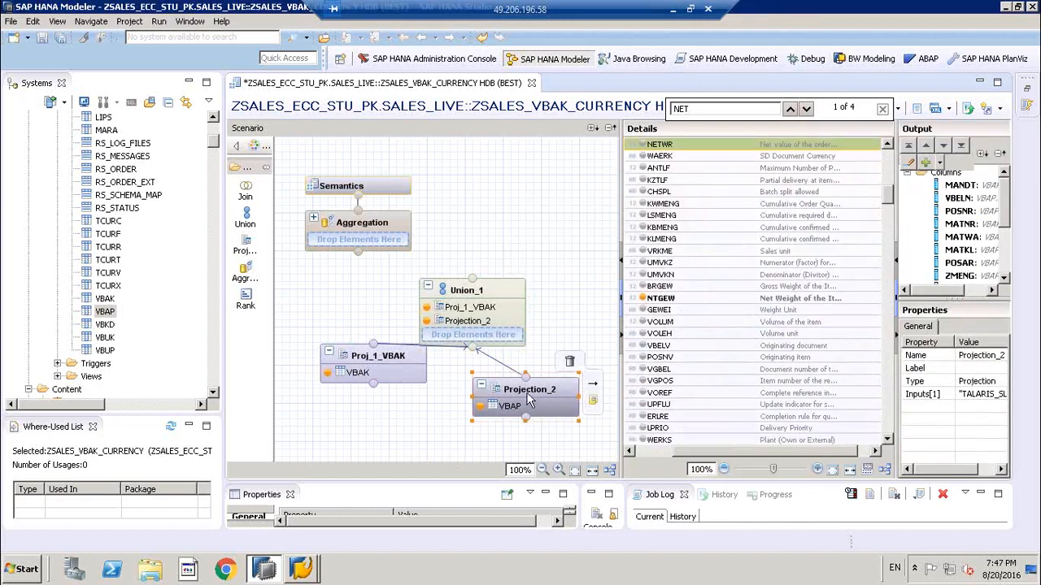
- Map the MANDT and VBELN columns of Projection_2 to the matching target columns in Union_1
{"action": "left_click", "coordinate": [482, 299]}
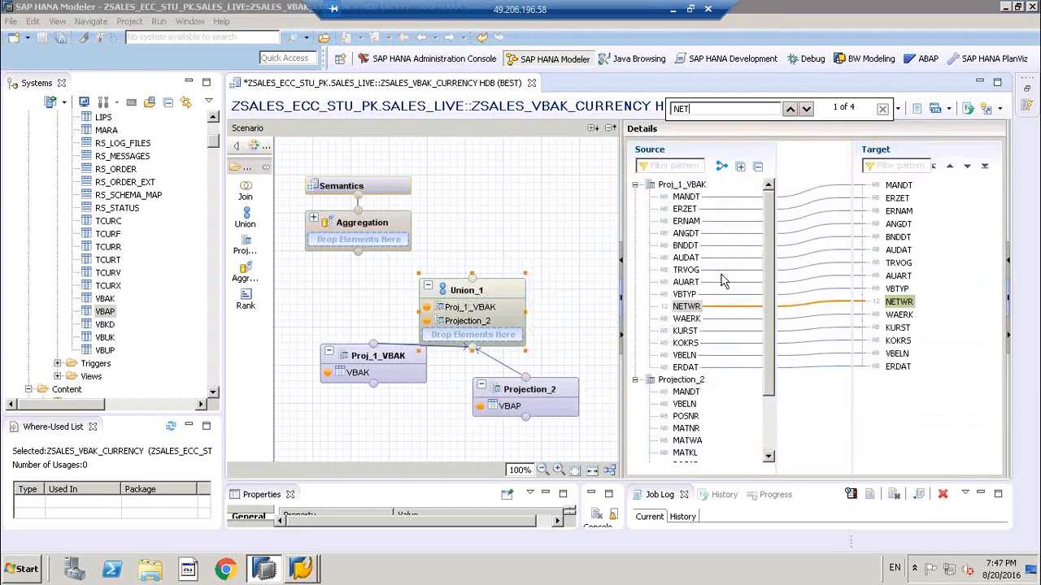
{"action": "left_click", "coordinate": [682, 380]}
{"action": "left_click_drag", "start_coordinate": [687, 395], "coordinate": [904, 186]}
{"action": "left_click", "coordinate": [685, 404]}
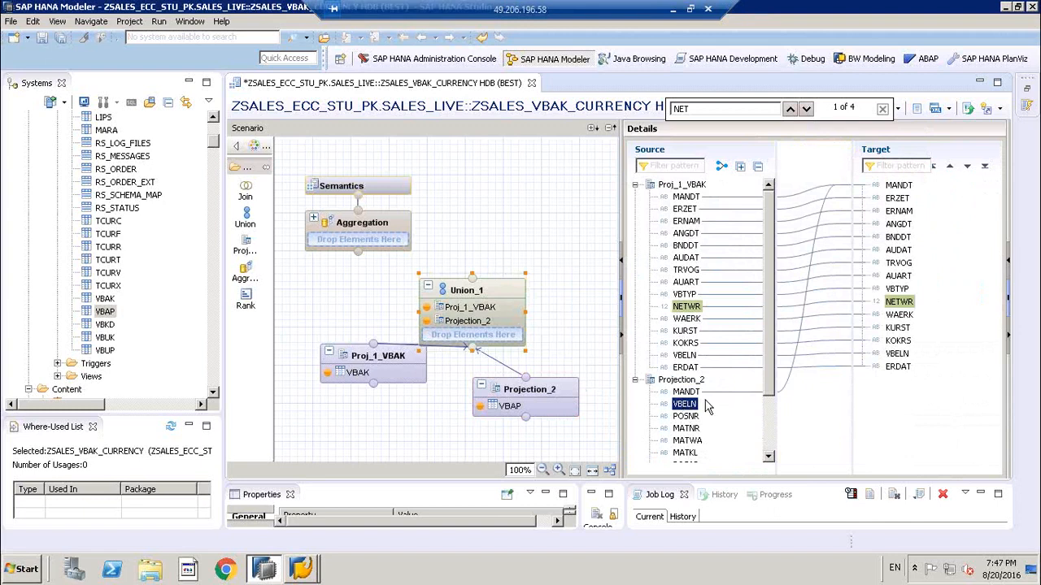
{"action": "left_click_drag", "start_coordinate": [689, 409], "coordinate": [899, 355]}
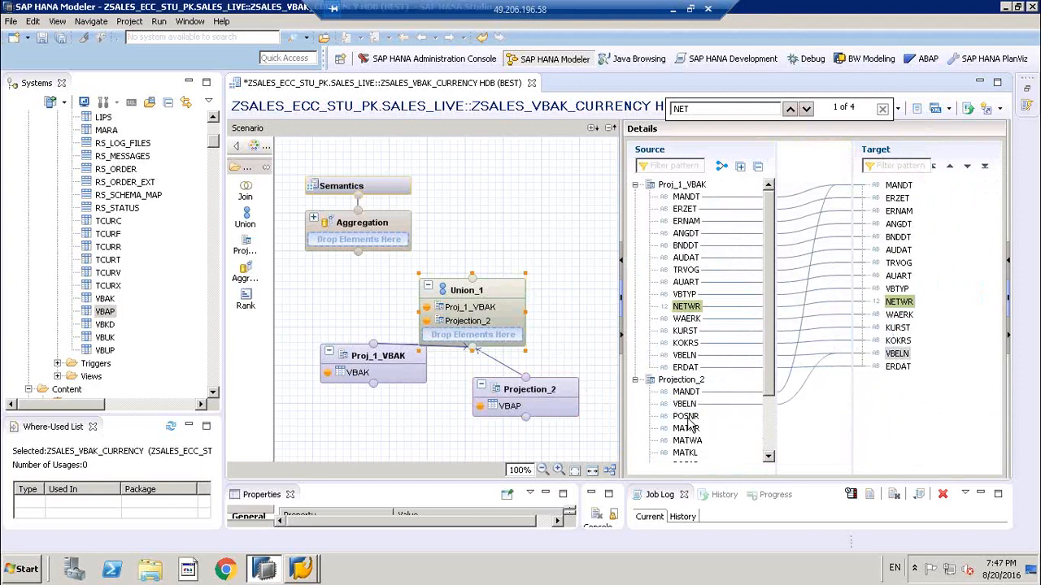
- Add the remaining Projection_2 columns, from POSNR through AUFNR, to the target of Union_1
{"action": "left_click_drag", "start_coordinate": [688, 420], "coordinate": [854, 417]}
{"action": "scroll", "coordinate": [759, 433], "scroll_direction": "down", "scroll_amount": 2}
{"action": "left_click", "coordinate": [693, 355]}
{"action": "key", "text": "shift+Down"}
{"action": "key", "text": "shift+Down"}
{"action": "key", "text": "shift+Down"}
{"action": "key", "text": "shift+Down"}
{"action": "key", "text": "shift+Down"}
{"action": "key", "text": "shift+Down"}
{"action": "key", "text": "shift+Down"}
{"action": "key", "text": "shift+Down"}
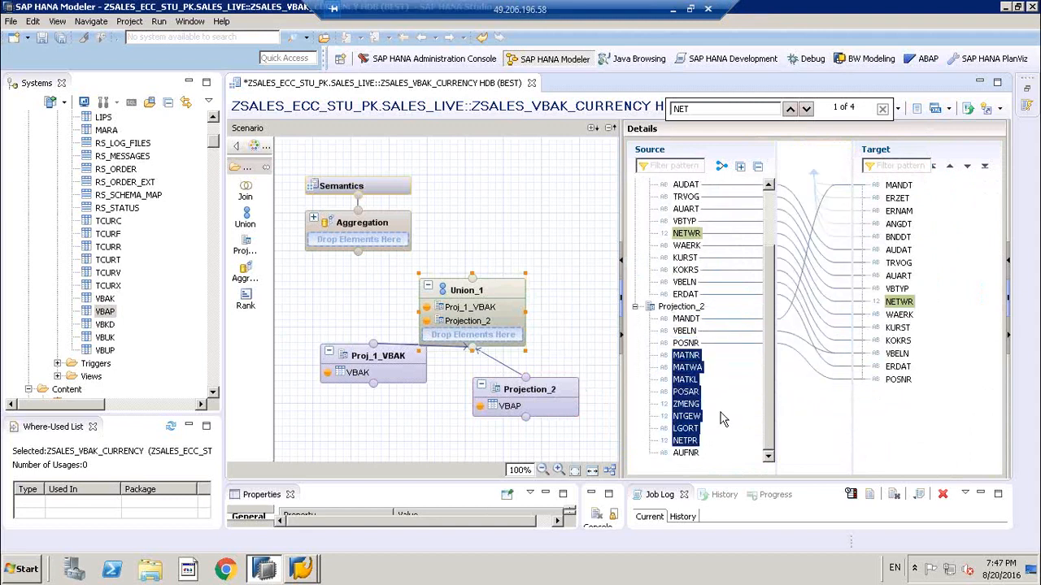
{"action": "scroll", "coordinate": [769, 419], "scroll_direction": "up", "scroll_amount": 1}
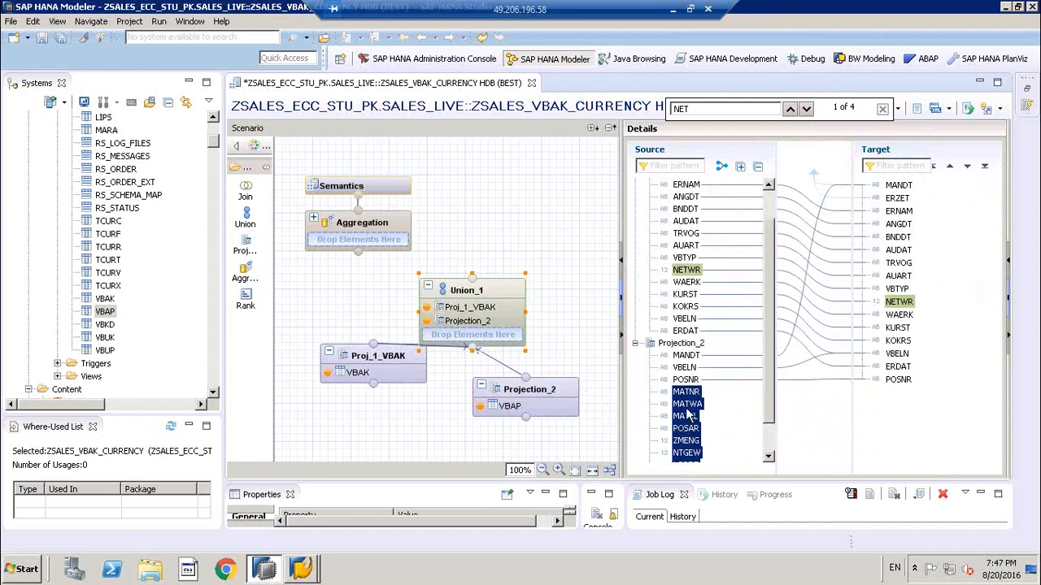
{"action": "left_click_drag", "start_coordinate": [689, 396], "coordinate": [921, 417]}
{"action": "scroll", "coordinate": [995, 409], "scroll_direction": "down", "scroll_amount": 2}
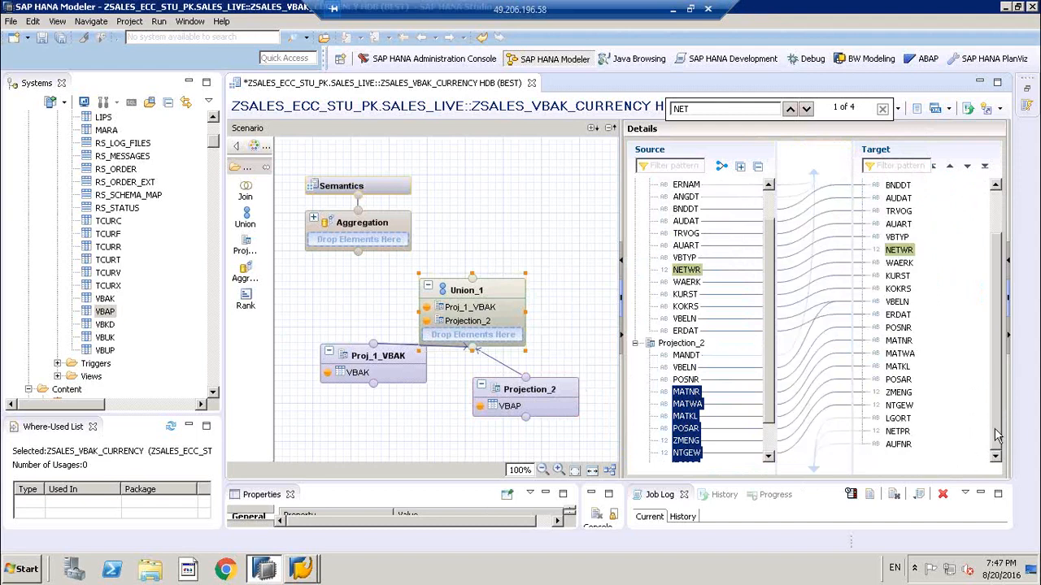
{"action": "left_click_drag", "start_coordinate": [997, 435], "coordinate": [1000, 385]}
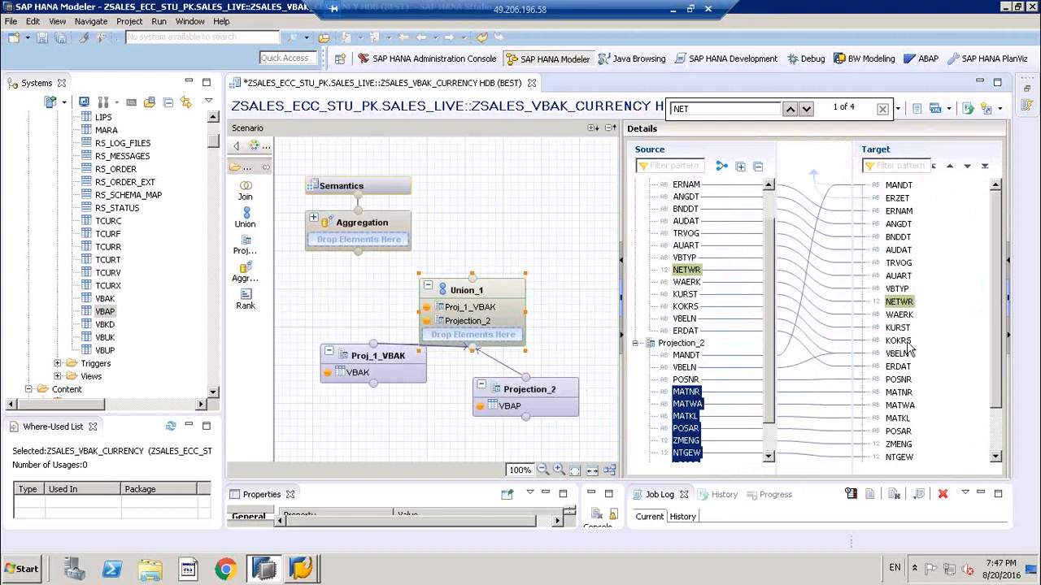
- Collapse the Proj_1_VBAK node and arrange both projection nodes in a row farther below Union_1
{"action": "left_click", "coordinate": [329, 352]}
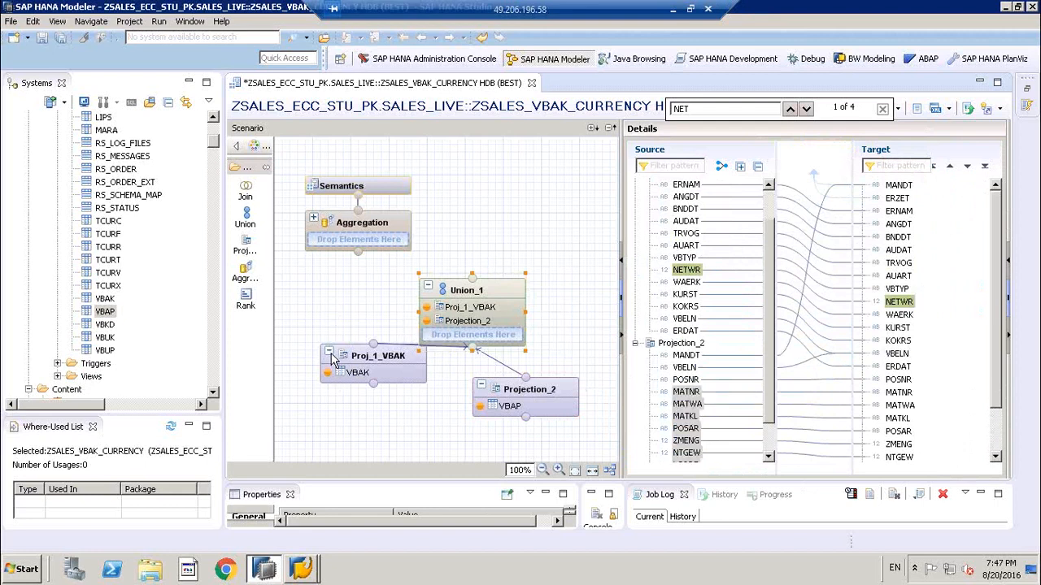
{"action": "left_click", "coordinate": [338, 367]}
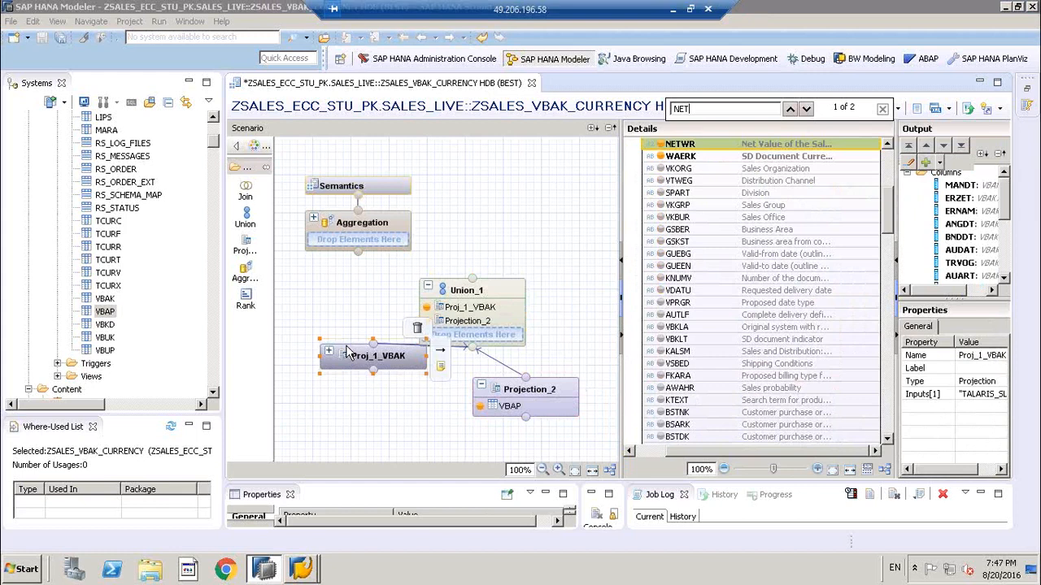
{"action": "left_click_drag", "start_coordinate": [368, 362], "coordinate": [339, 421]}
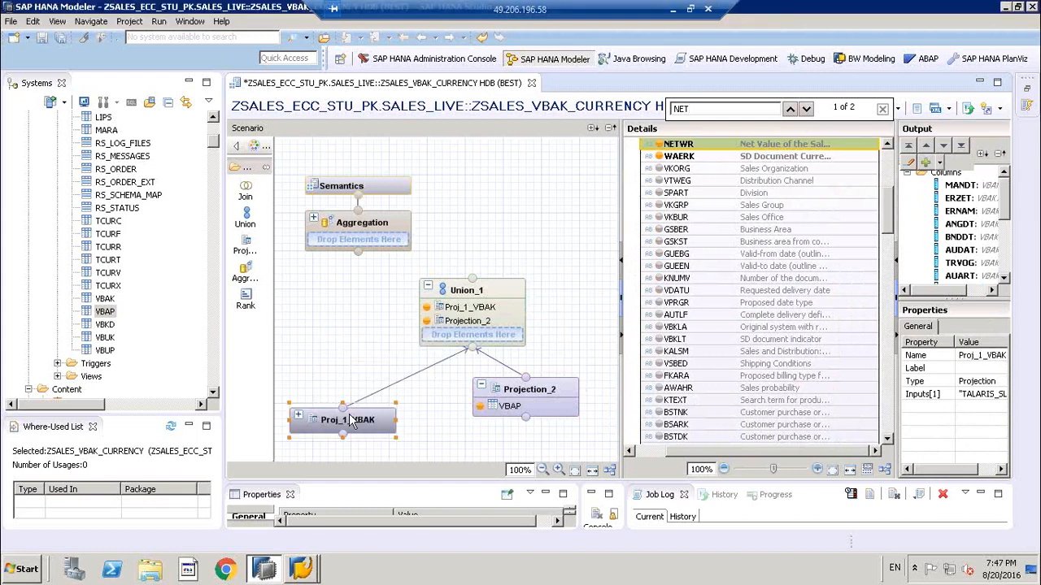
{"action": "left_click", "coordinate": [510, 411]}
{"action": "left_click_drag", "start_coordinate": [511, 415], "coordinate": [513, 424]}
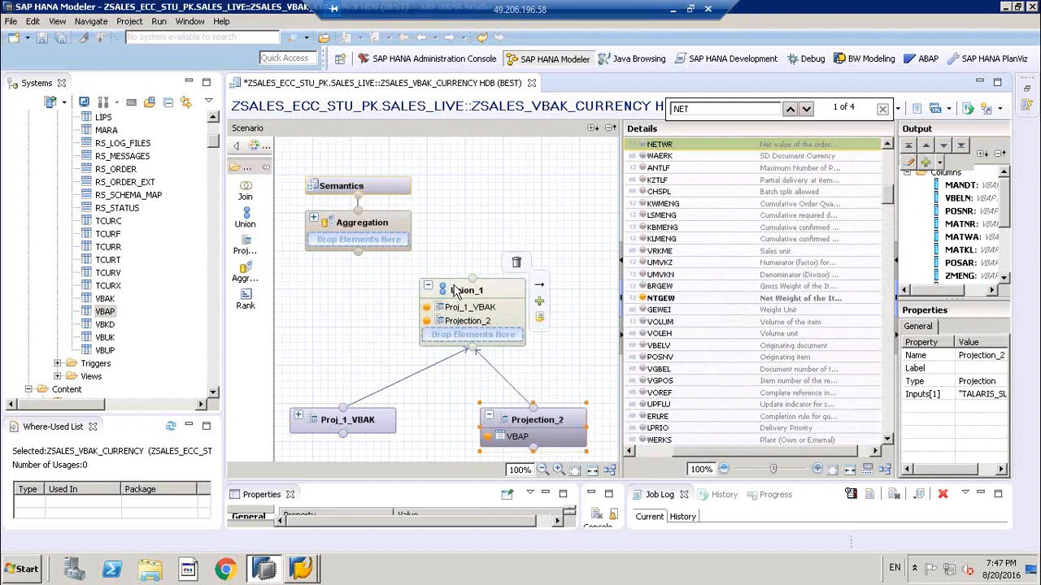
- Connect the output of Union_1 to the Aggregation node
{"action": "left_click", "coordinate": [456, 293]}
{"action": "left_click_drag", "start_coordinate": [472, 277], "coordinate": [362, 243]}
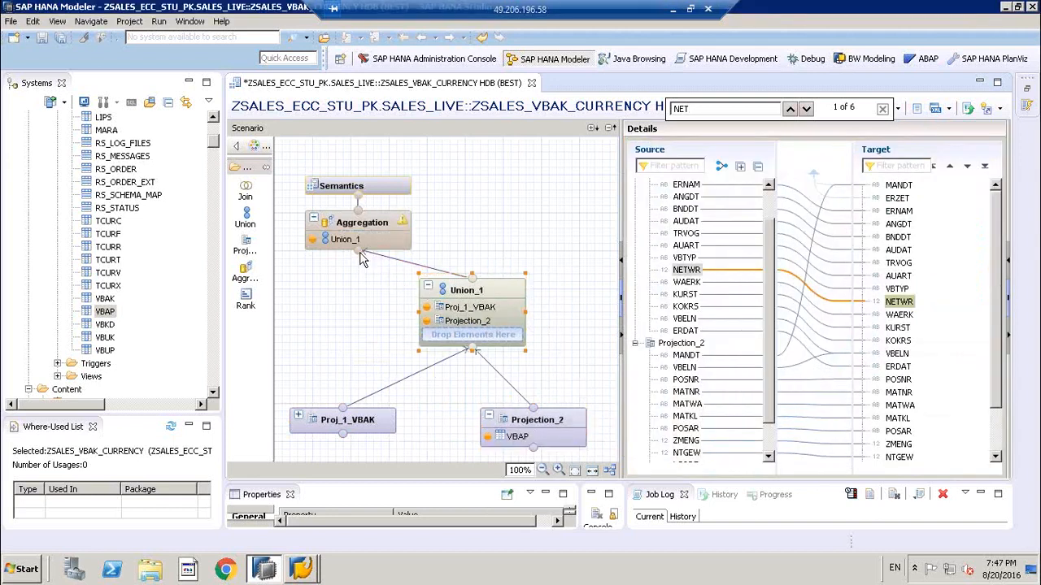
- Open the details of the Aggregation node and enlarge the details area to show the Union_1 columns
{"action": "left_click", "coordinate": [367, 234]}
{"action": "left_click_drag", "start_coordinate": [620, 218], "coordinate": [551, 233]}
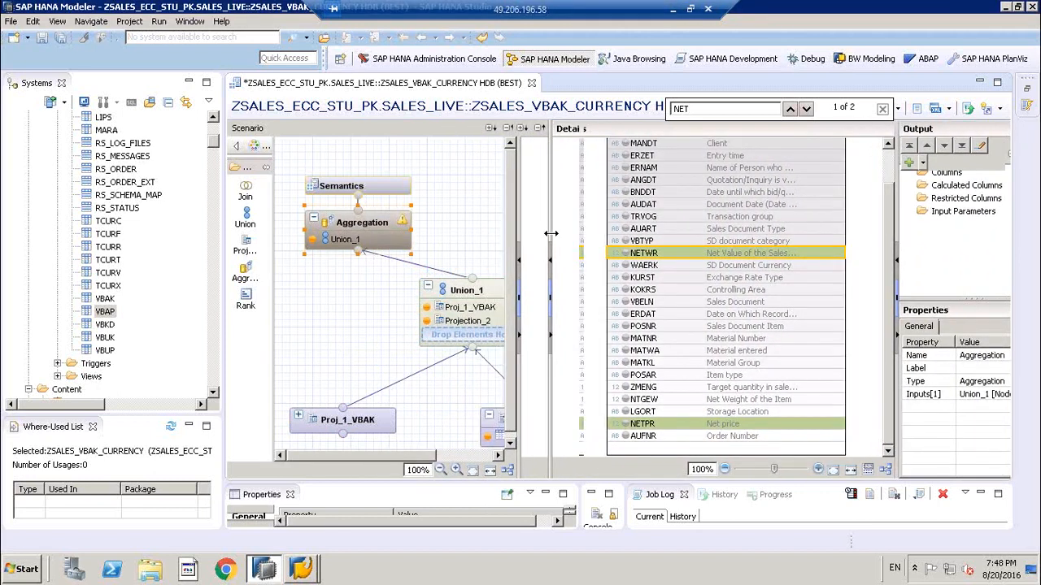
{"action": "left_click", "coordinate": [498, 305]}
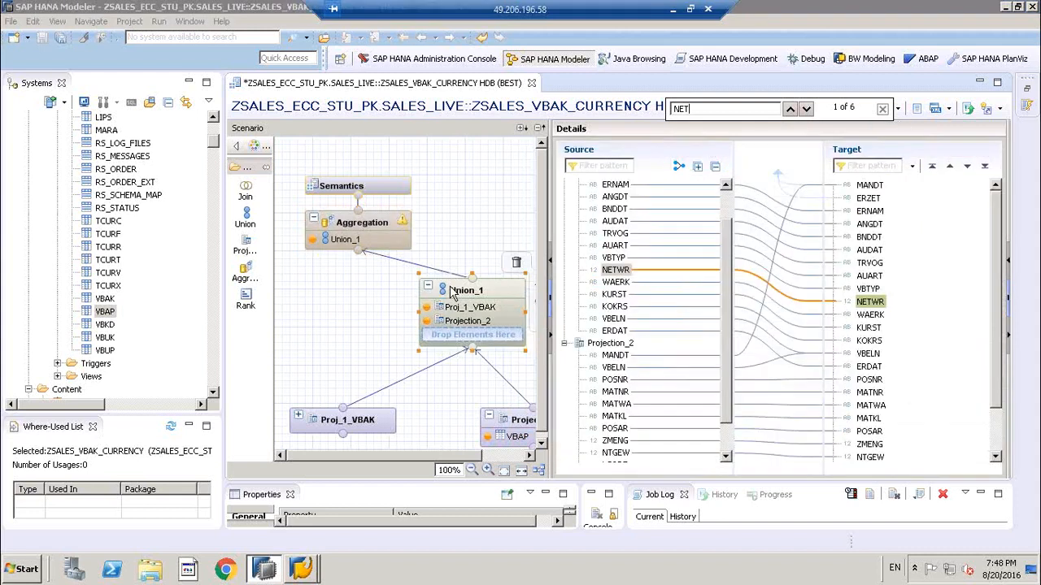
{"action": "left_click", "coordinate": [387, 235]}
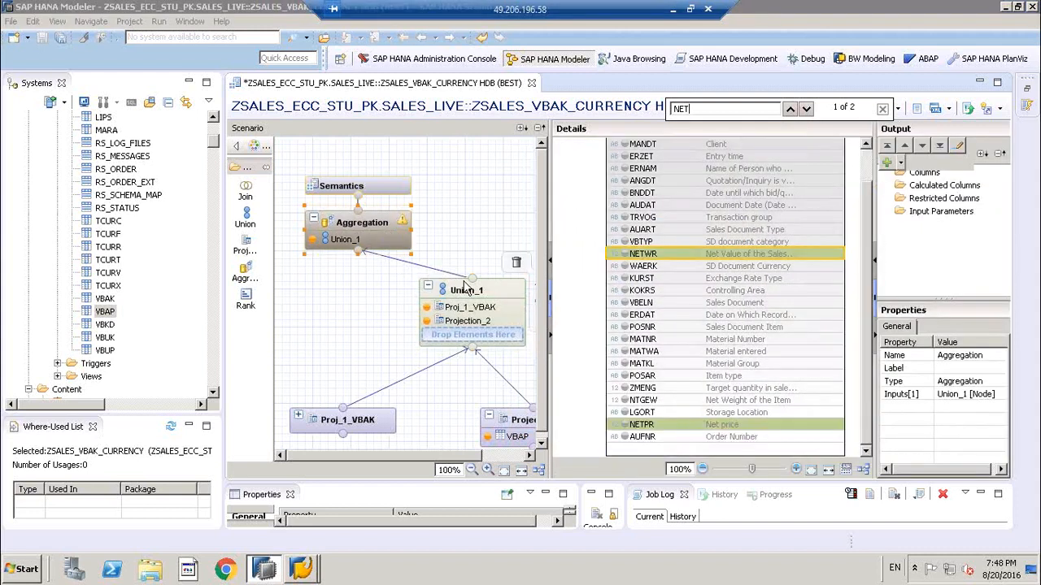
{"action": "left_click_drag", "start_coordinate": [867, 315], "coordinate": [869, 238]}
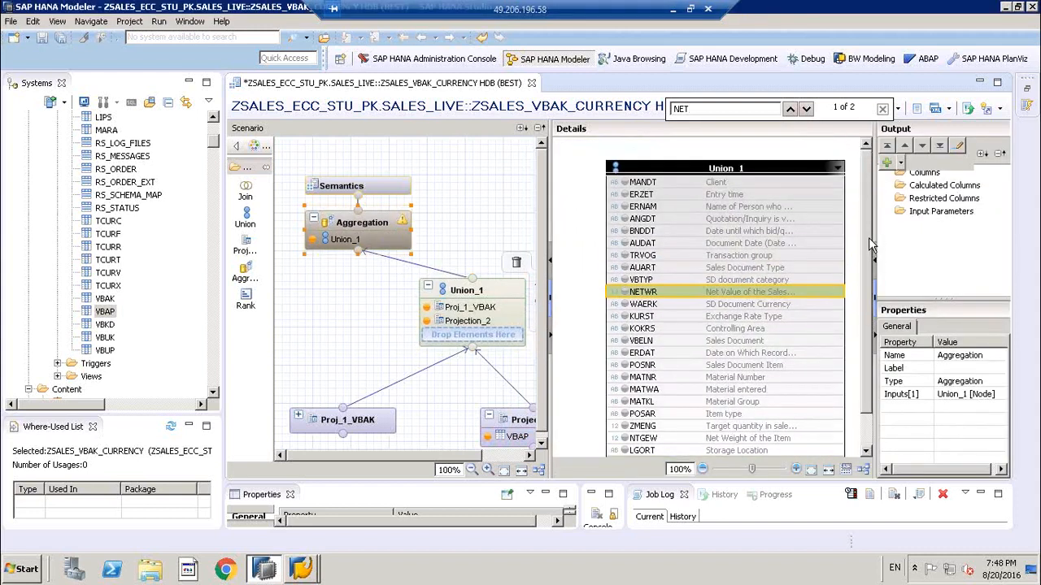
{"action": "left_click", "coordinate": [640, 168]}
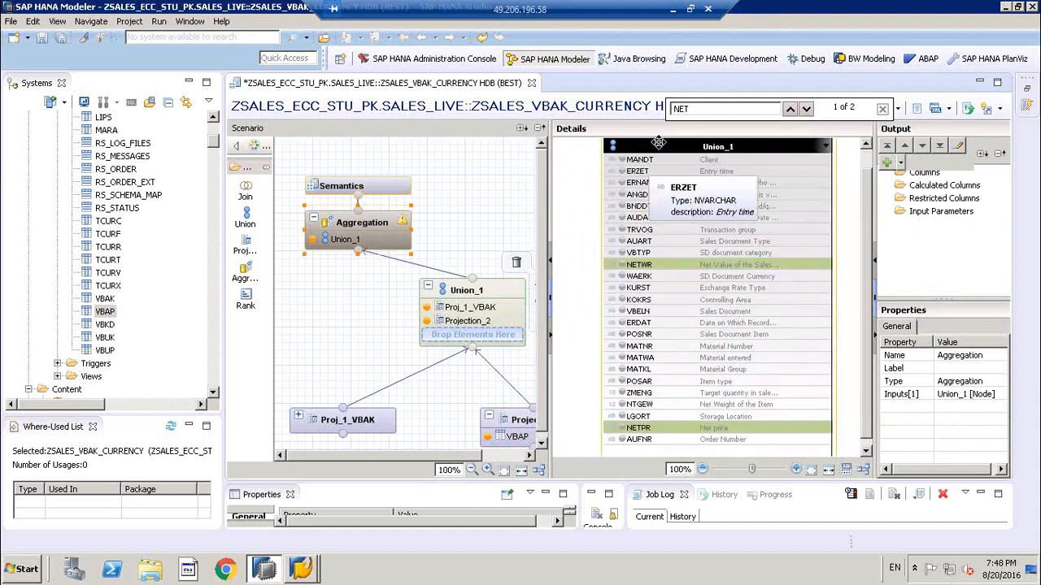
- Try to add Union_1 columns to the Aggregation output one by one, including MANDT and ANGDT, and close the search bar
{"action": "left_click", "coordinate": [628, 160]}
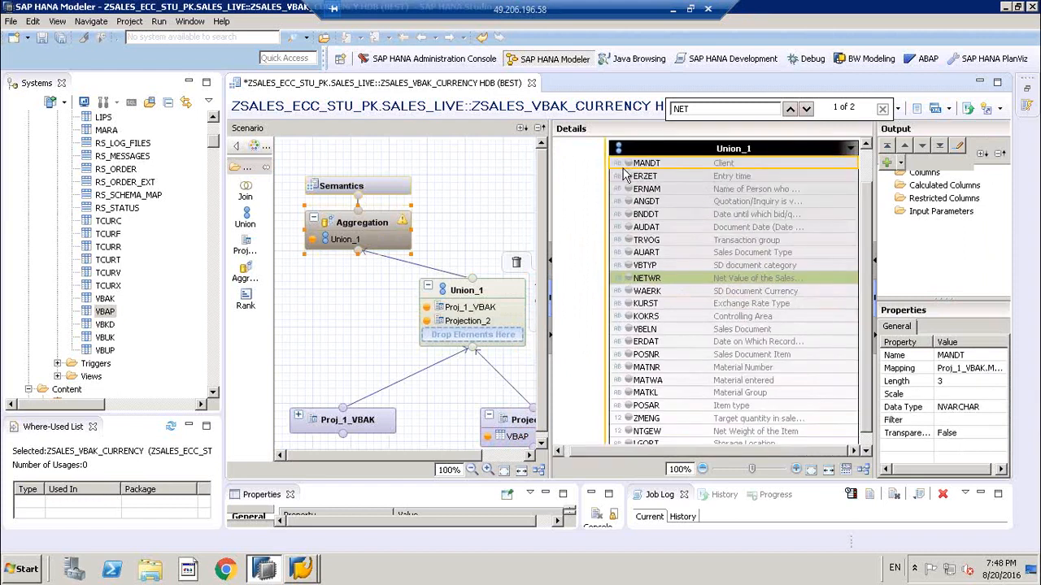
{"action": "scroll", "coordinate": [628, 158], "scroll_direction": "up", "scroll_amount": 1}
{"action": "left_click", "coordinate": [628, 185]}
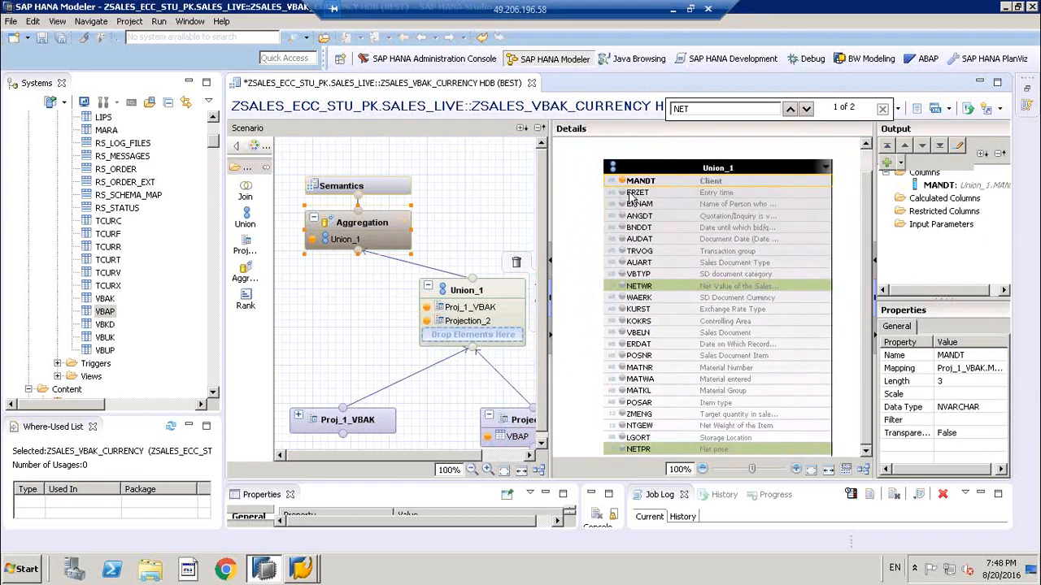
{"action": "left_click", "coordinate": [627, 185]}
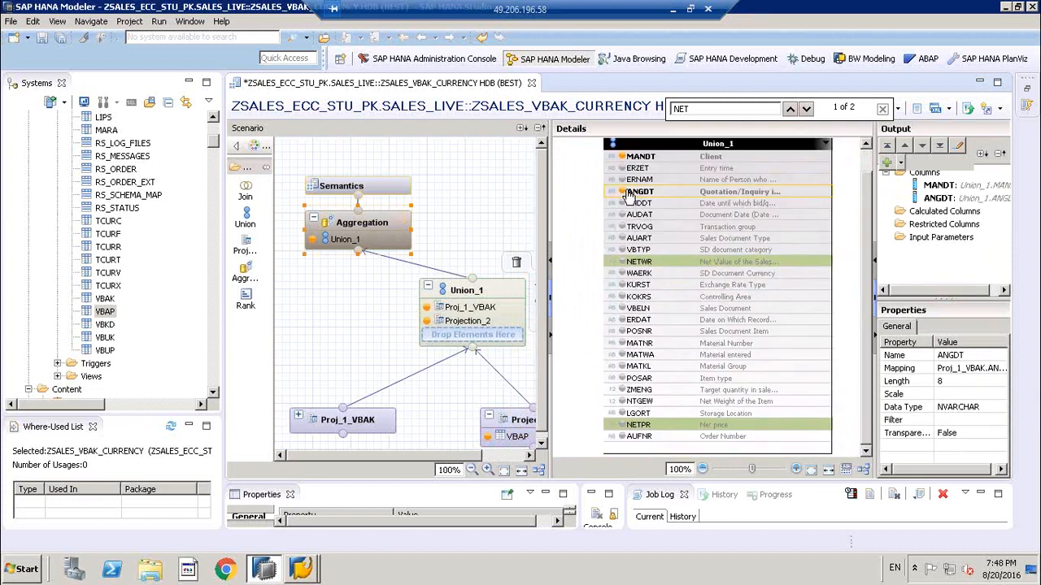
{"action": "left_click", "coordinate": [626, 181]}
{"action": "left_click", "coordinate": [627, 182]}
{"action": "left_click", "coordinate": [628, 195]}
{"action": "left_click", "coordinate": [628, 208]}
{"action": "left_click", "coordinate": [628, 217]}
{"action": "left_click", "coordinate": [636, 210]}
{"action": "left_click", "coordinate": [632, 232]}
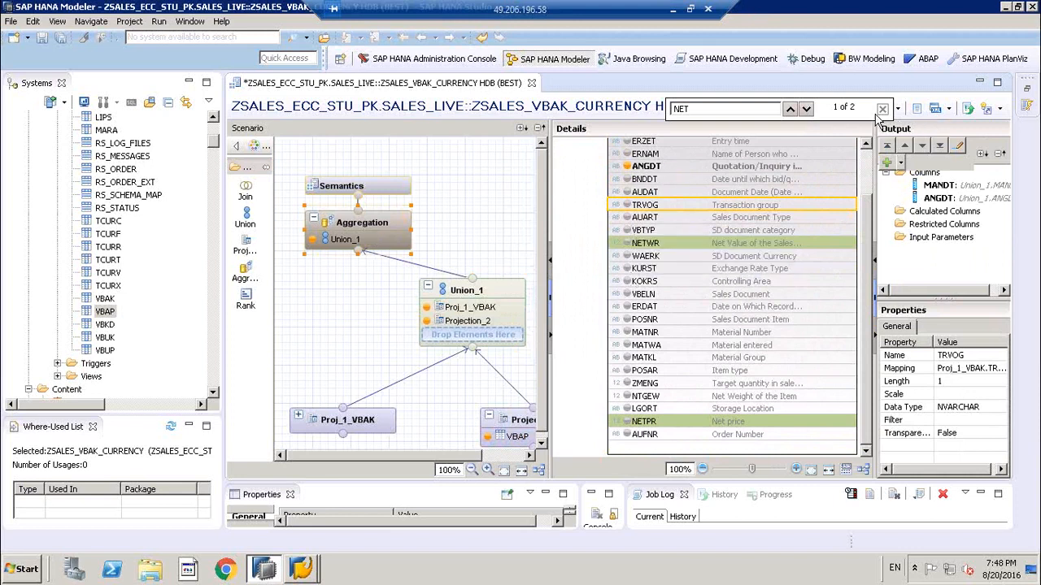
{"action": "left_click", "coordinate": [883, 111]}
{"action": "right_click", "coordinate": [639, 194]}
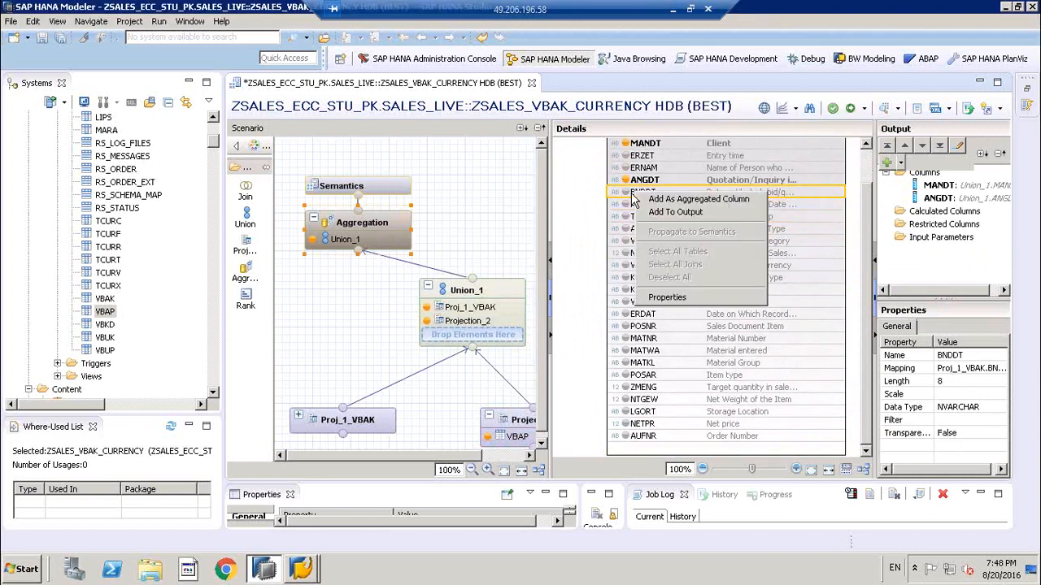
- Remove the ANGDT and MANDT columns from the Aggregation output, confirming each removal
{"action": "left_click_drag", "start_coordinate": [867, 251], "coordinate": [872, 171]}
{"action": "left_click", "coordinate": [660, 219]}
{"action": "key", "text": "Delete"}
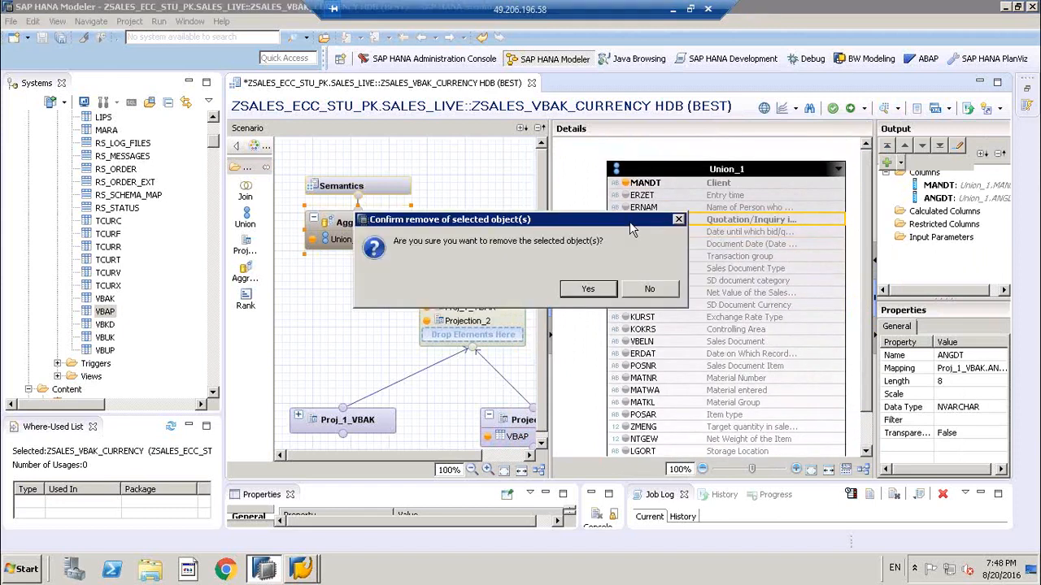
{"action": "left_click", "coordinate": [589, 286]}
{"action": "left_click", "coordinate": [639, 184]}
{"action": "key", "text": "Delete"}
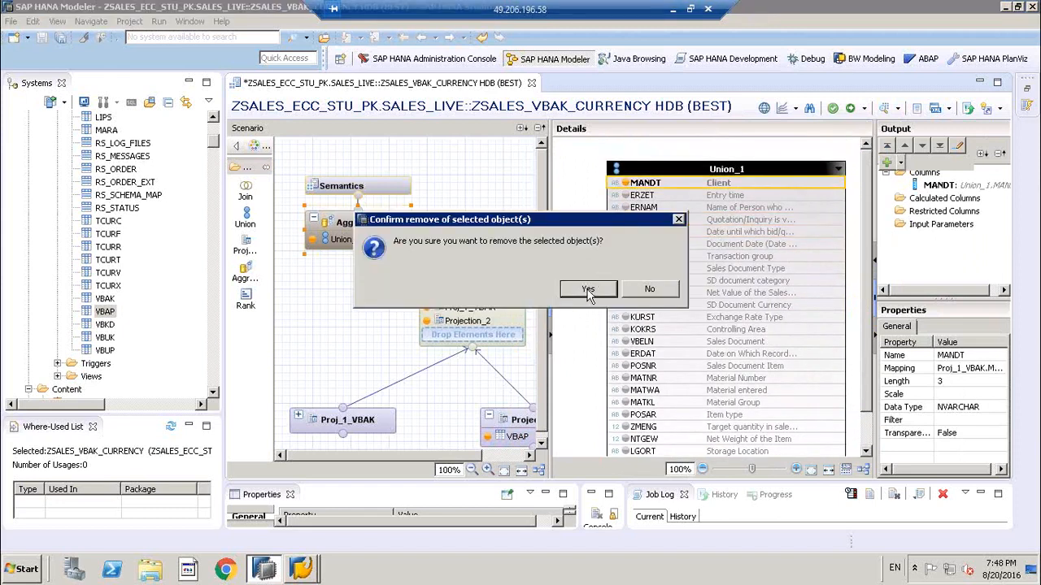
{"action": "left_click", "coordinate": [592, 286]}
- Add all Union_1 columns to the Aggregation output at once and widen the output area
{"action": "scroll", "coordinate": [740, 301], "scroll_direction": "down", "scroll_amount": 2}
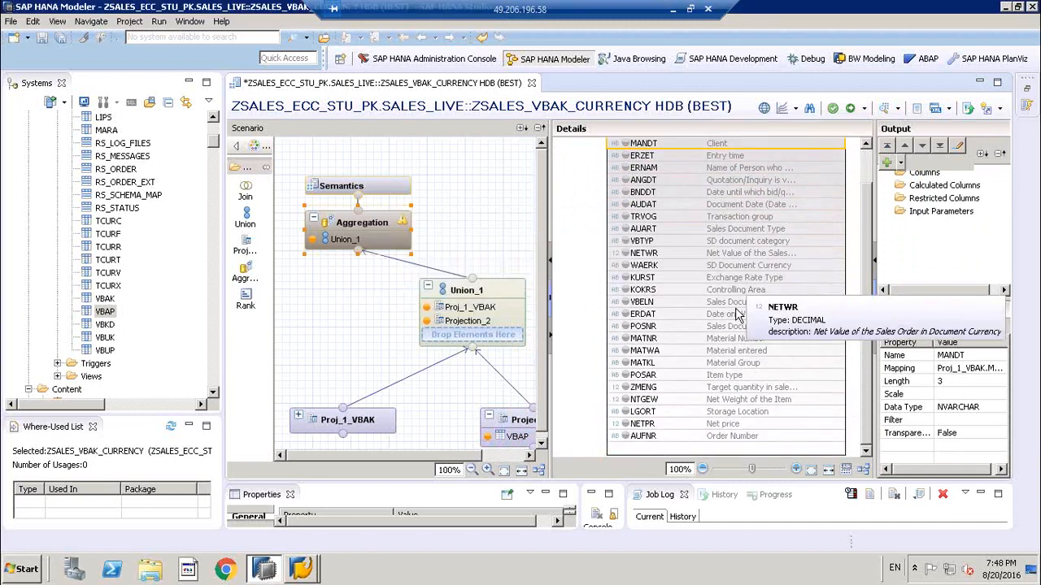
{"action": "scroll", "coordinate": [737, 313], "scroll_direction": "up", "scroll_amount": 2}
{"action": "right_click", "coordinate": [661, 172]}
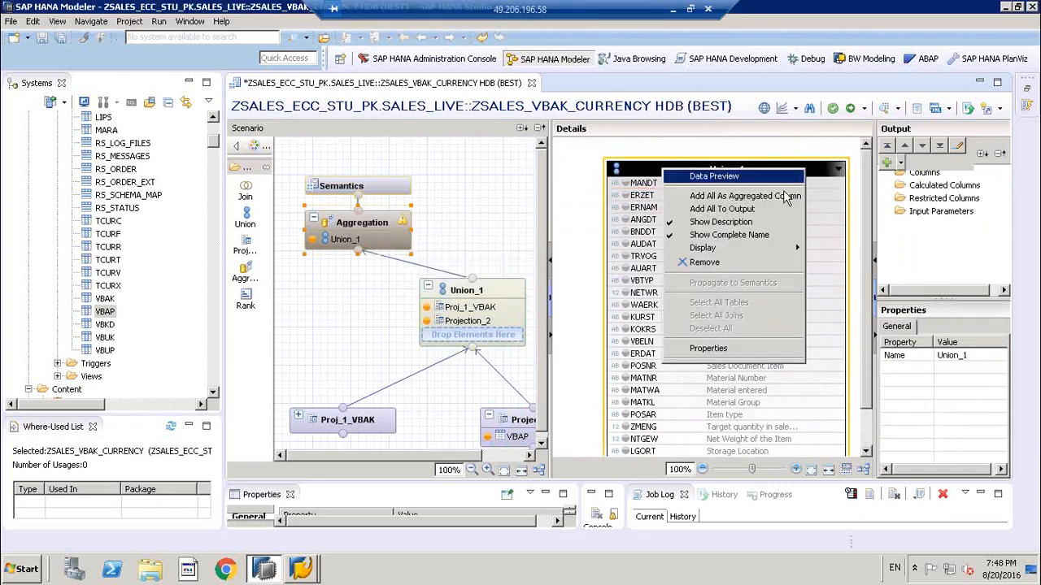
{"action": "left_click", "coordinate": [721, 209]}
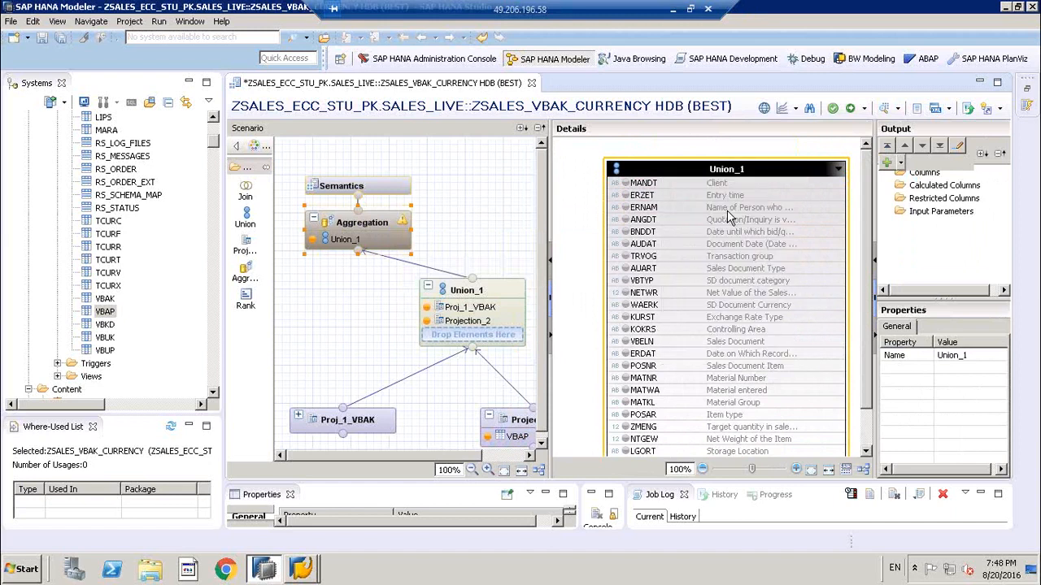
{"action": "left_click_drag", "start_coordinate": [866, 204], "coordinate": [814, 207]}
{"action": "left_click_drag", "start_coordinate": [548, 210], "coordinate": [447, 213]}
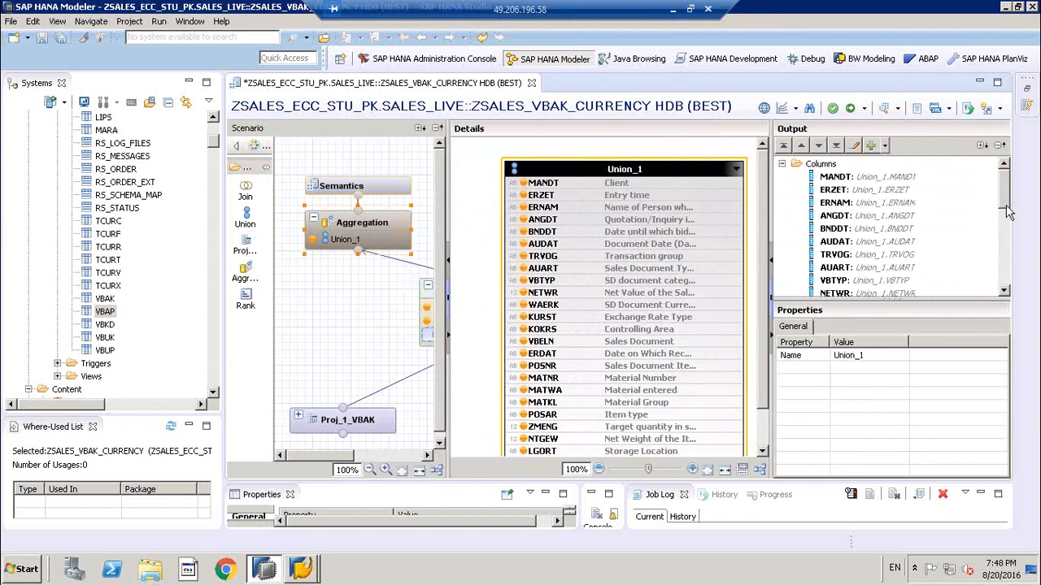
- Examine the NETPR output column's properties and the creation options for calculated columns
{"action": "left_click_drag", "start_coordinate": [1008, 212], "coordinate": [1004, 289]}
{"action": "left_click", "coordinate": [840, 255]}
{"action": "scroll", "coordinate": [982, 284], "scroll_direction": "up", "scroll_amount": 1}
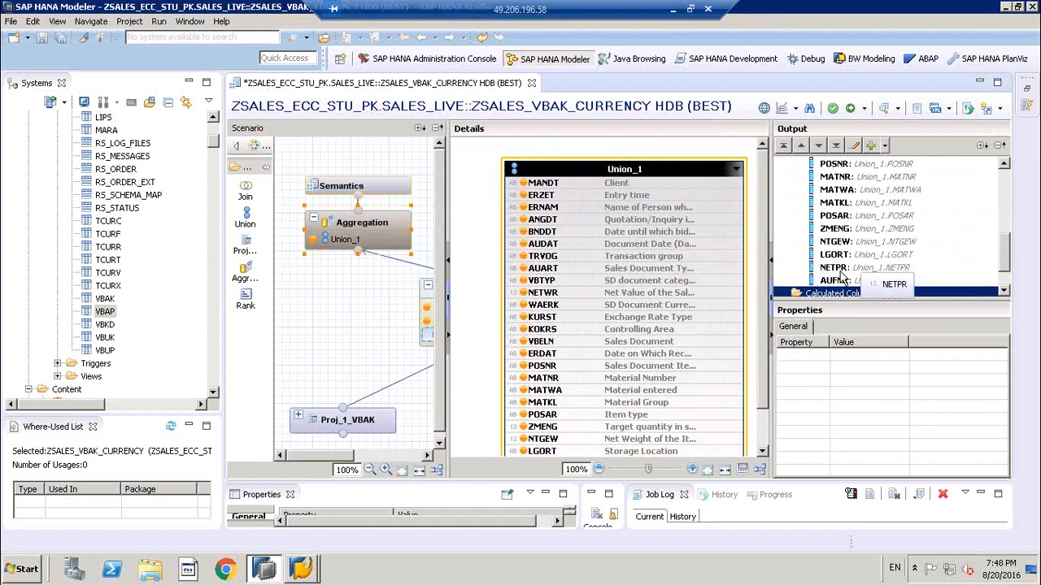
{"action": "left_click", "coordinate": [876, 269]}
{"action": "scroll", "coordinate": [975, 295], "scroll_direction": "down", "scroll_amount": 1}
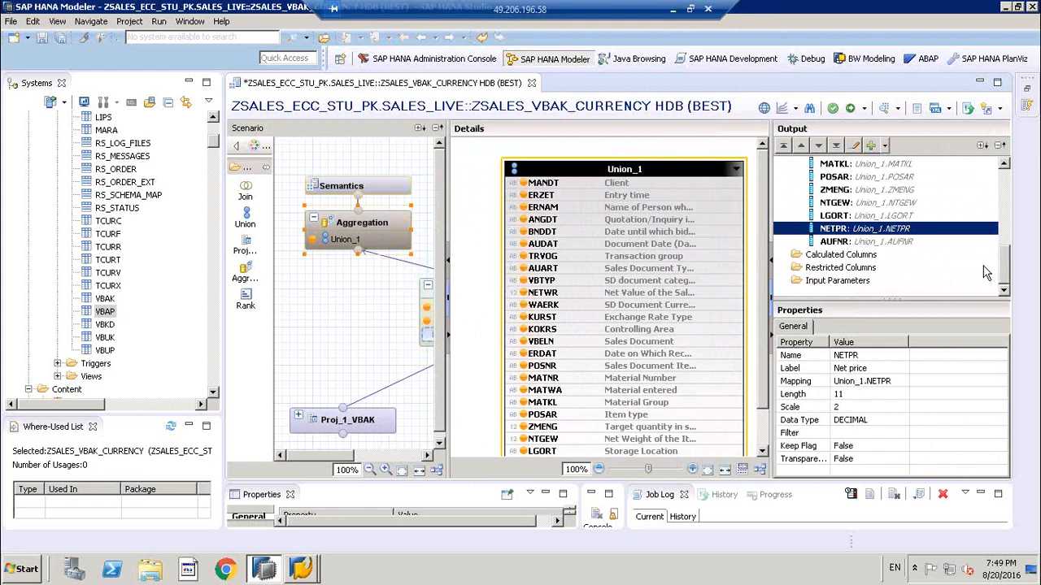
{"action": "right_click", "coordinate": [864, 256]}
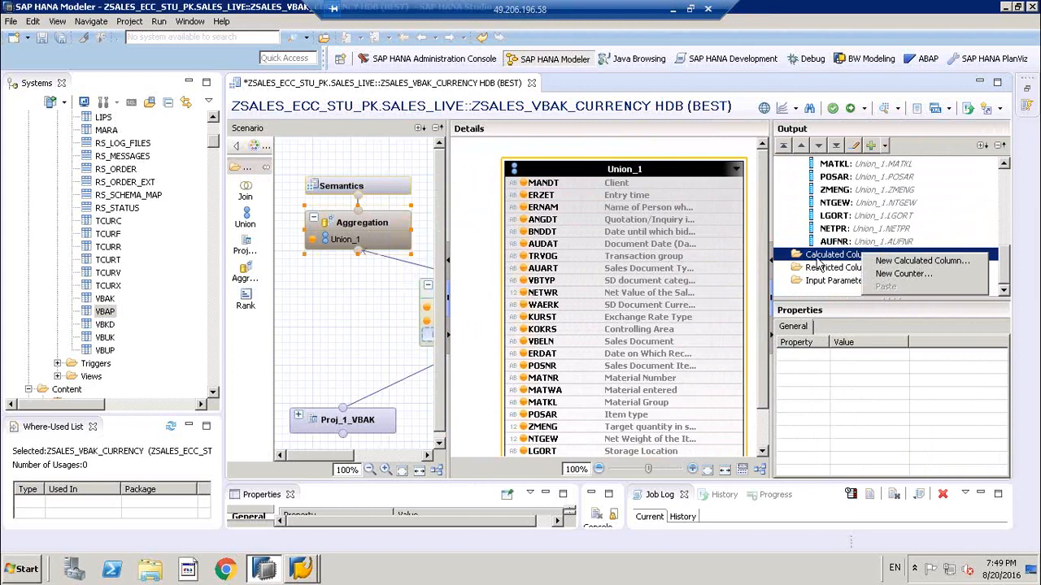
{"action": "left_click", "coordinate": [837, 229]}
- Find the NETWR column in the Aggregation output and check its references
{"action": "scroll", "coordinate": [842, 195], "scroll_direction": "up", "scroll_amount": 6}
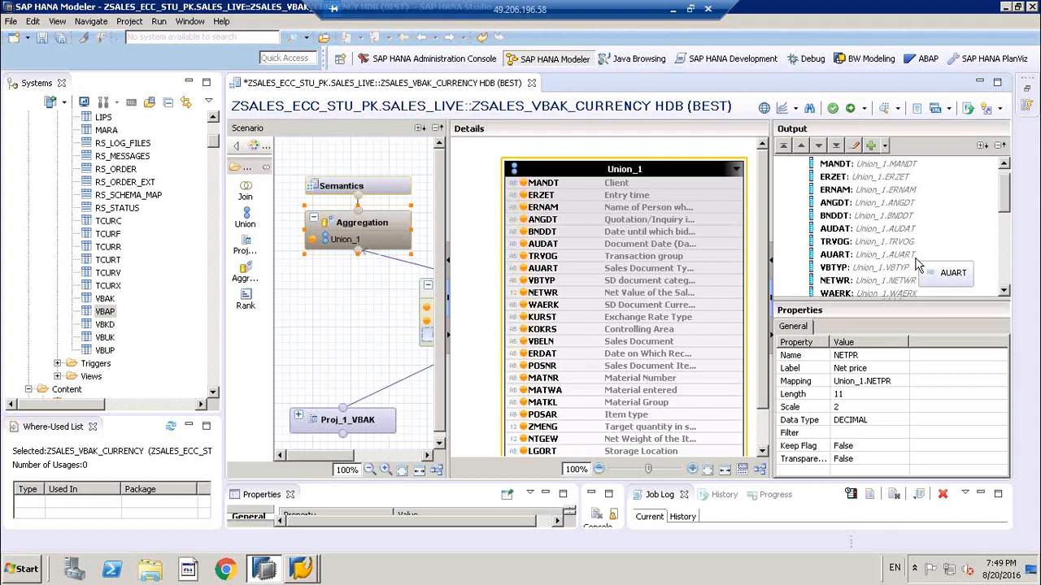
{"action": "left_click", "coordinate": [836, 267]}
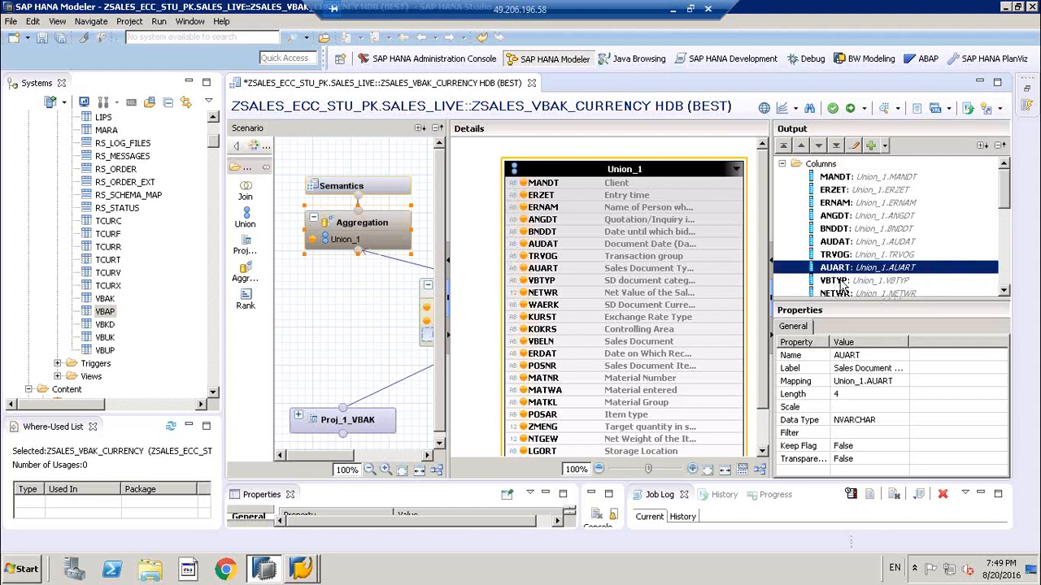
{"action": "scroll", "coordinate": [841, 280], "scroll_direction": "down", "scroll_amount": 2}
{"action": "left_click", "coordinate": [838, 216]}
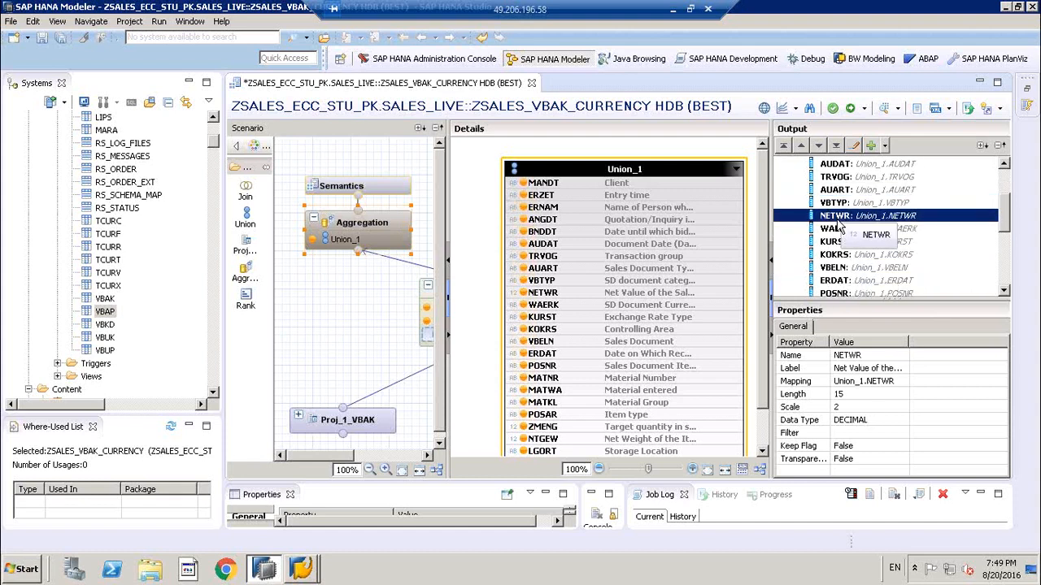
{"action": "right_click", "coordinate": [840, 228]}
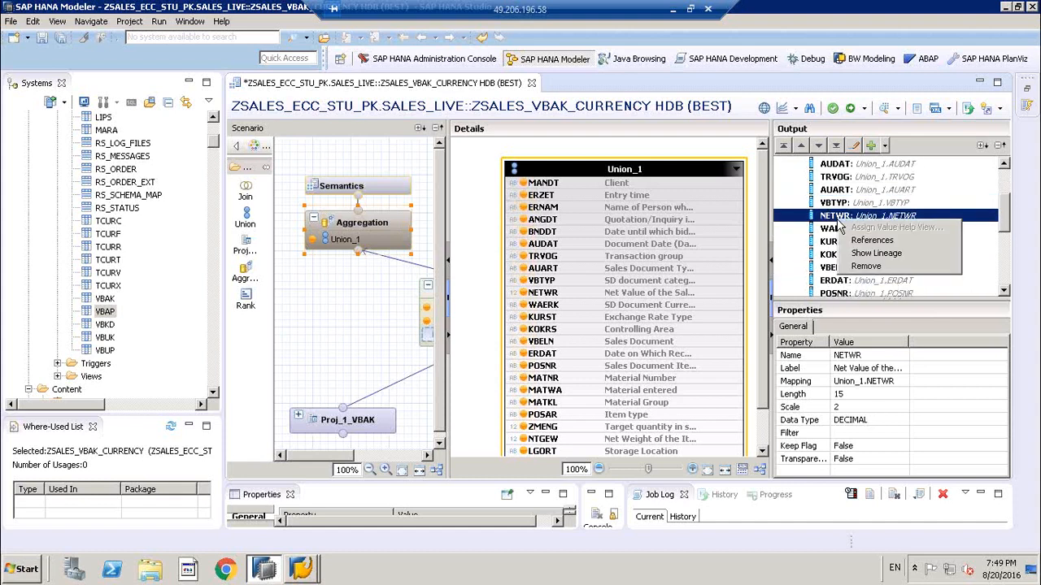
{"action": "left_click", "coordinate": [873, 241]}
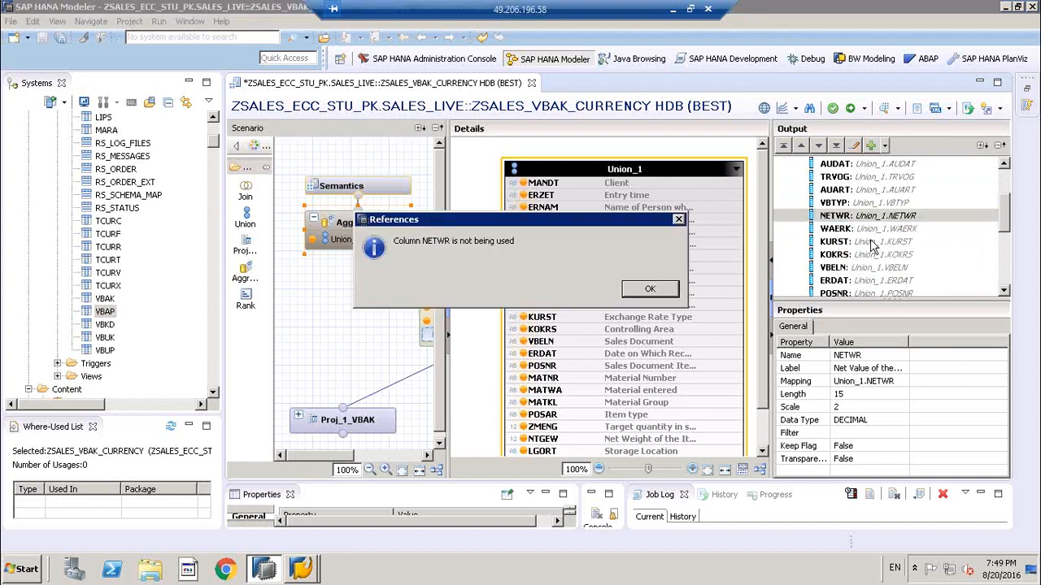
{"action": "left_click", "coordinate": [673, 288]}
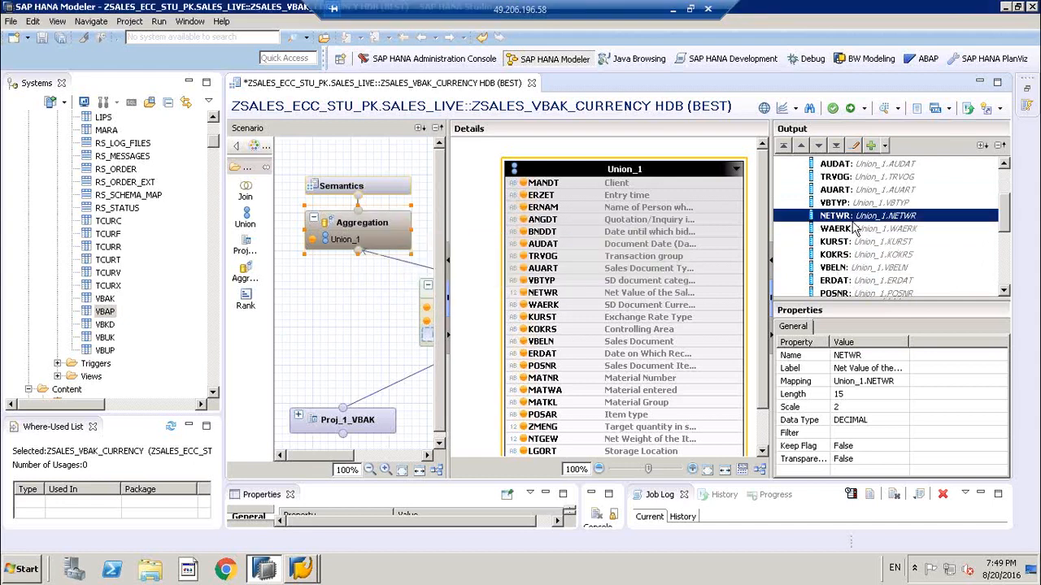
- Start a new calculated column in the Aggregation node with ZNET_VALUE as its name and label
{"action": "left_click_drag", "start_coordinate": [1010, 222], "coordinate": [1010, 277]}
{"action": "left_click", "coordinate": [842, 256]}
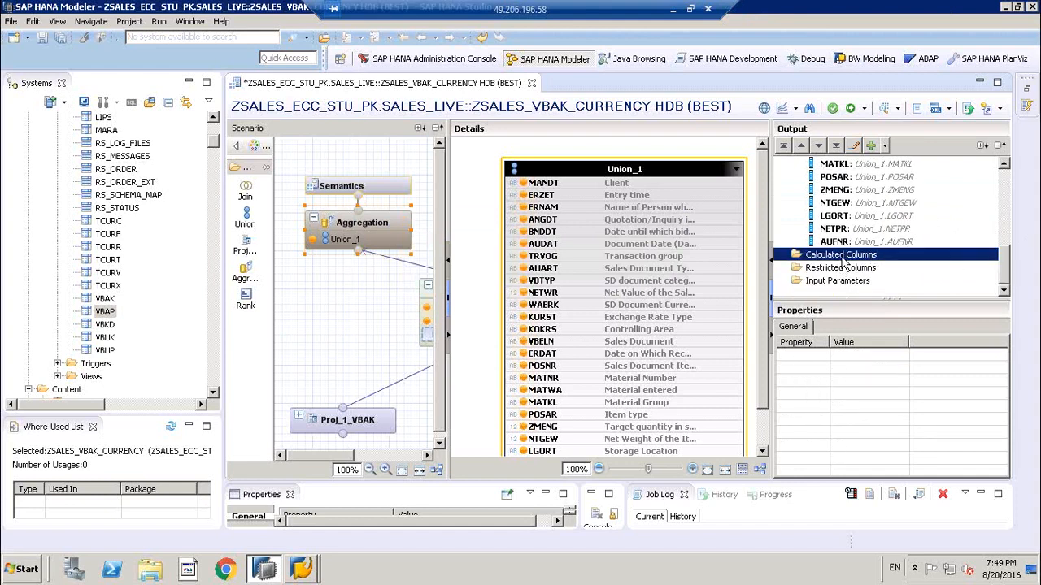
{"action": "right_click", "coordinate": [842, 260]}
{"action": "left_click", "coordinate": [886, 261]}
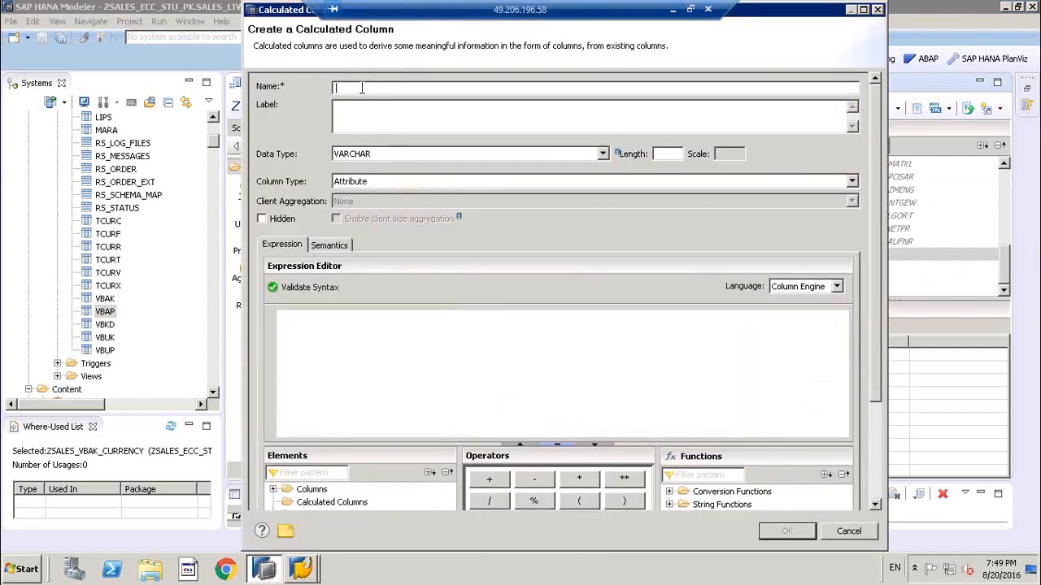
{"action": "type", "text": "ZNET_VALUE"}
{"action": "left_click", "coordinate": [386, 132]}
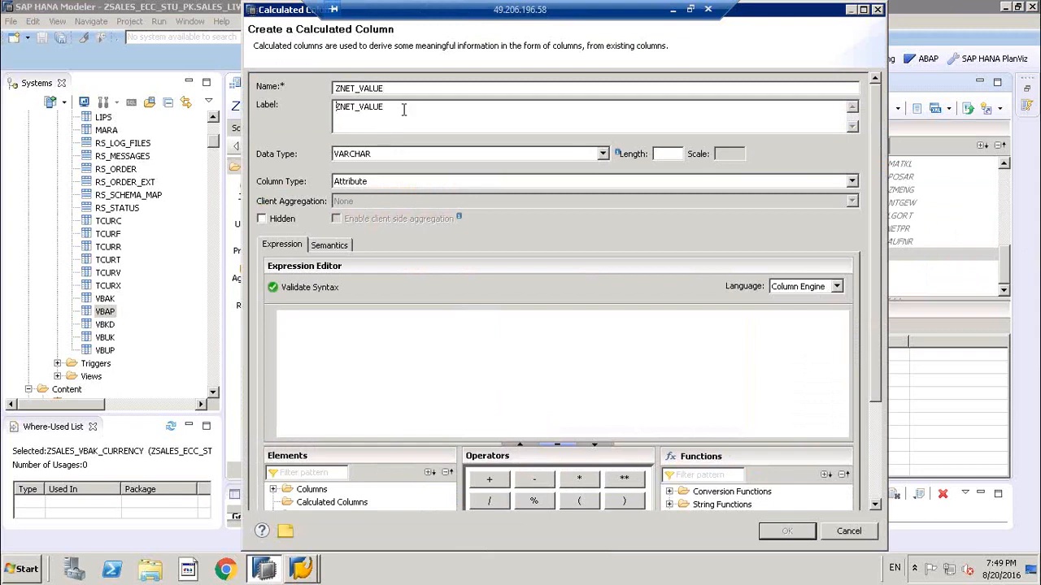
{"action": "left_click_drag", "start_coordinate": [387, 107], "coordinate": [309, 108]}
- Set the calculated column's data type to DECIMAL with length 13 and scale 2, and its column type to Measure
{"action": "left_click", "coordinate": [408, 156]}
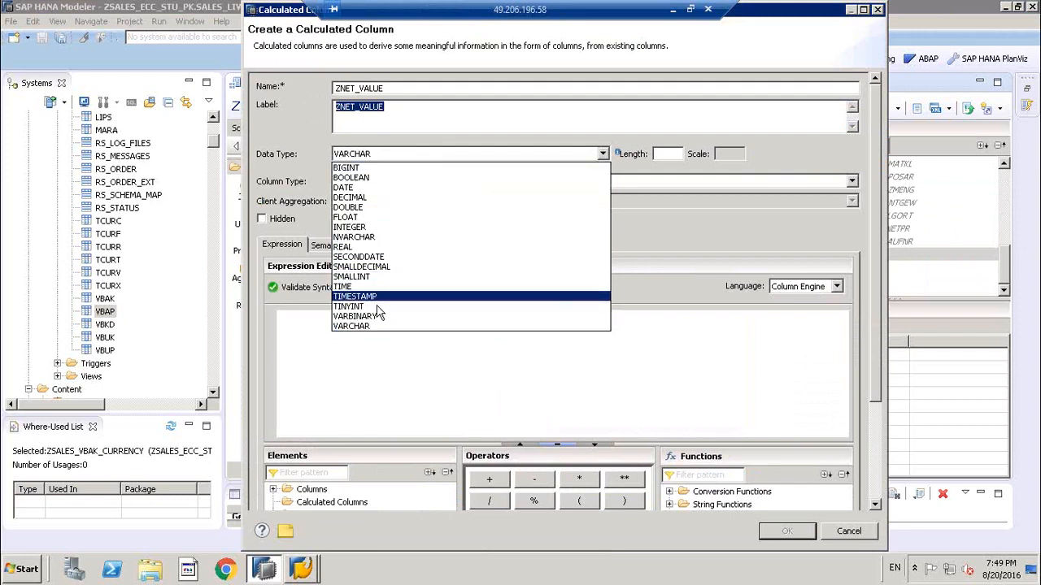
{"action": "left_click", "coordinate": [357, 199]}
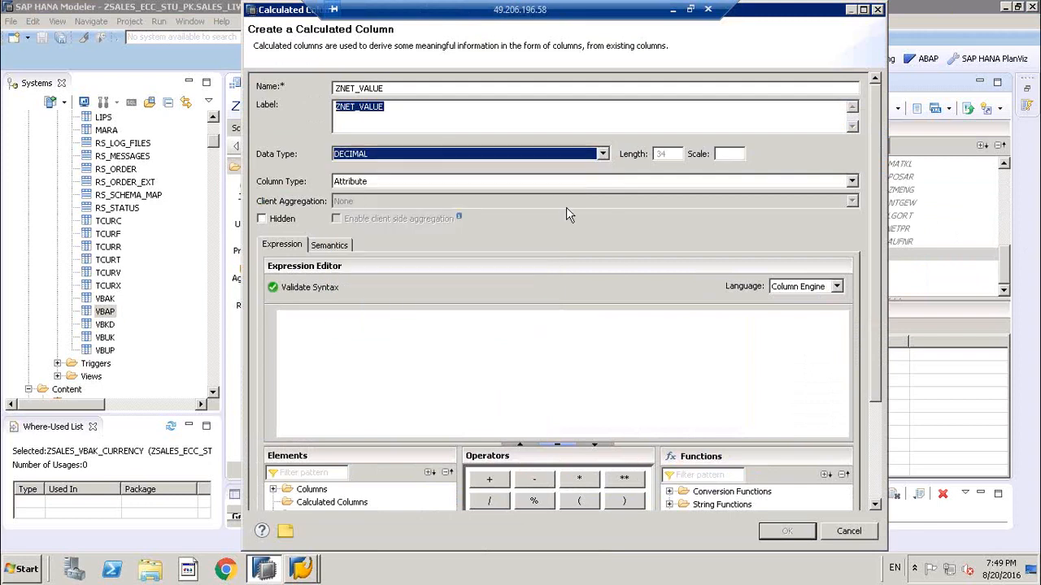
{"action": "left_click", "coordinate": [659, 158]}
{"action": "type", "text": "13"}
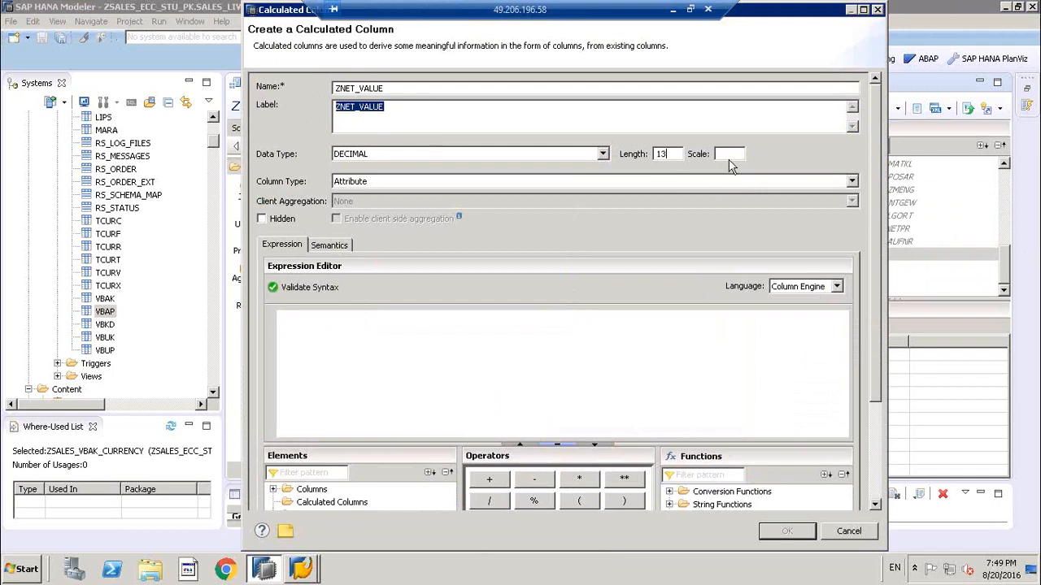
{"action": "type", "text": "2"}
{"action": "left_click", "coordinate": [405, 188]}
{"action": "left_click", "coordinate": [393, 195]}
{"action": "left_click", "coordinate": [379, 188]}
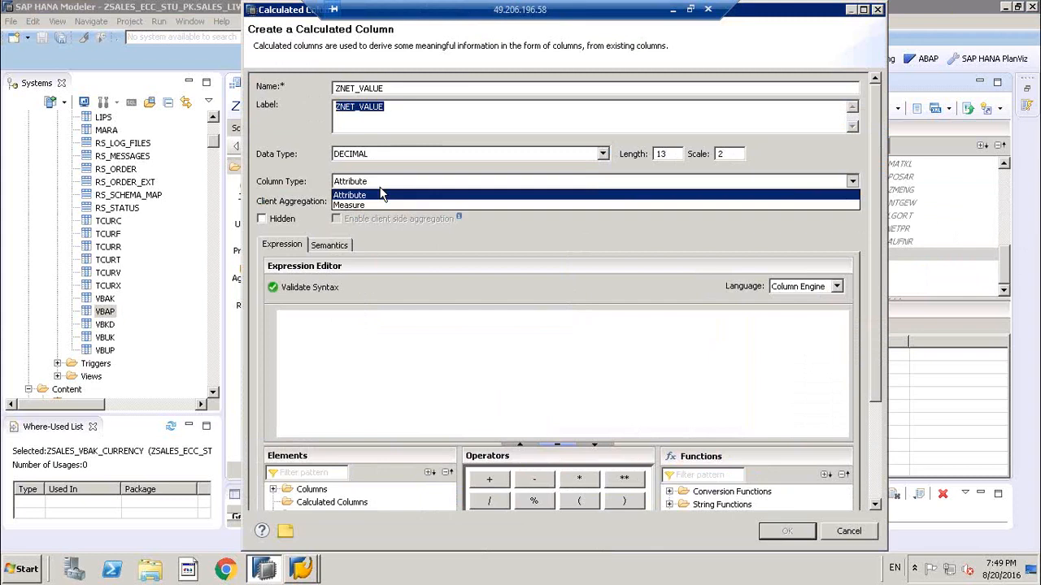
{"action": "left_click", "coordinate": [380, 205]}
- Insert the NETWR column into the ZNET_VALUE expression, enlarging the elements area to reach the column list
{"action": "left_click", "coordinate": [321, 326]}
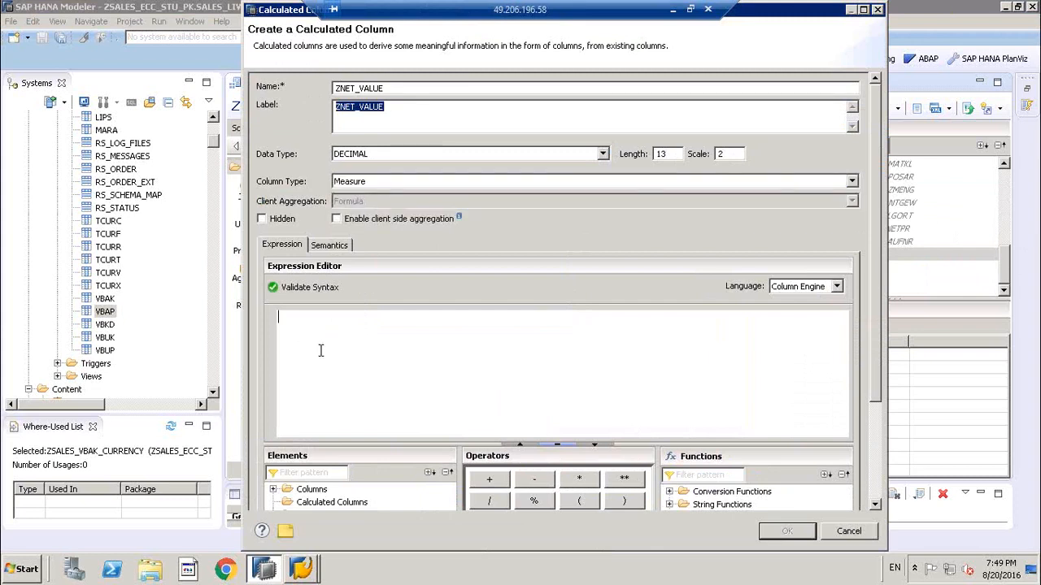
{"action": "left_click_drag", "start_coordinate": [425, 444], "coordinate": [425, 367]}
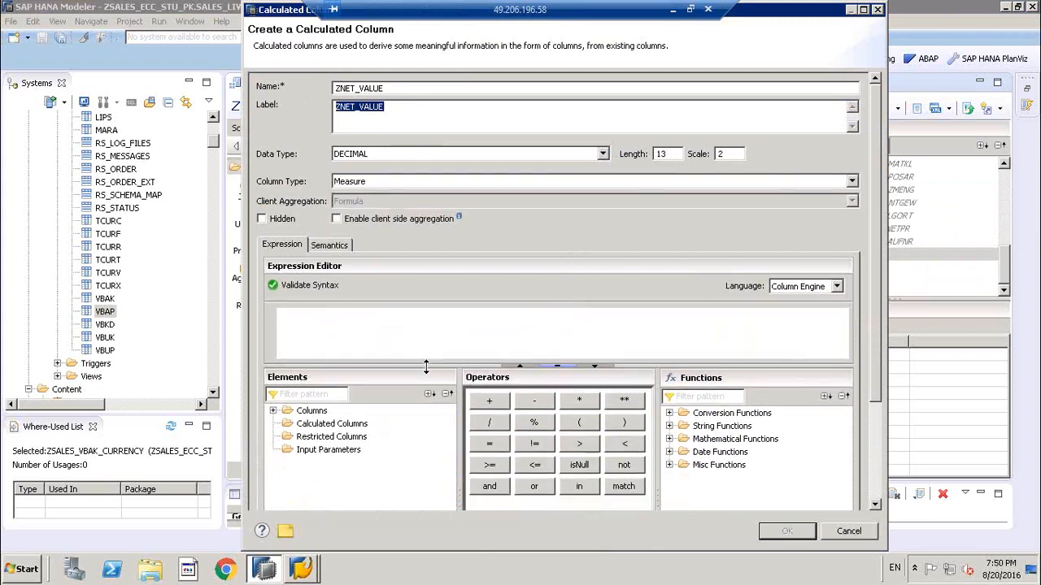
{"action": "left_click", "coordinate": [274, 412]}
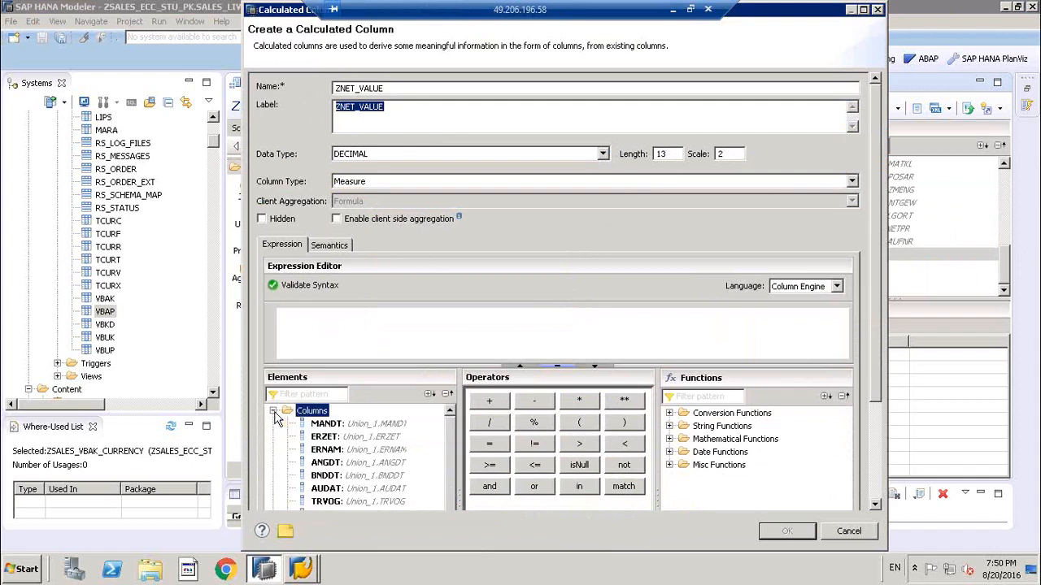
{"action": "left_click", "coordinate": [355, 486]}
{"action": "scroll", "coordinate": [358, 488], "scroll_direction": "down", "scroll_amount": 2}
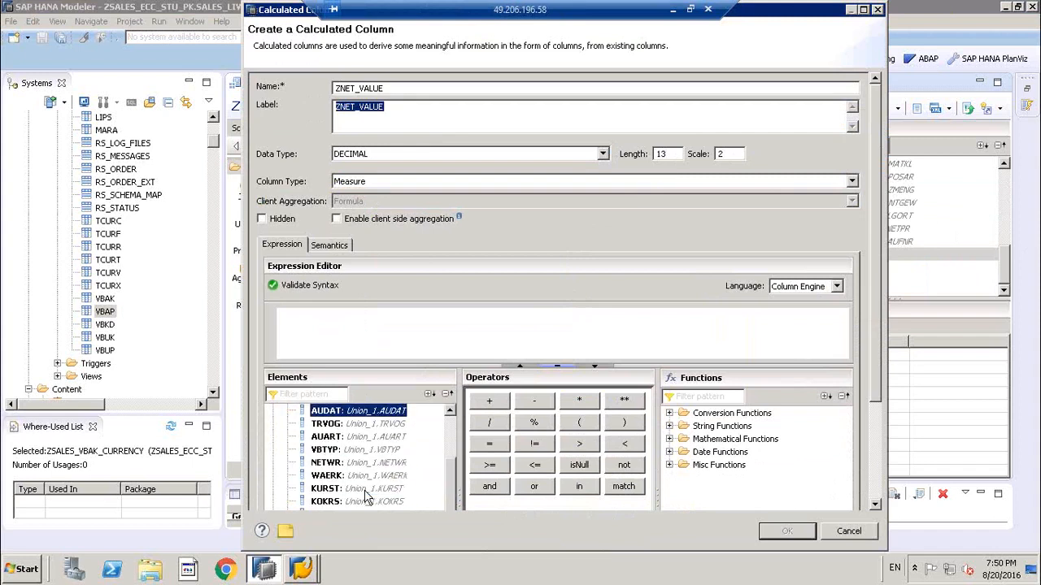
{"action": "left_click", "coordinate": [337, 465]}
{"action": "double_click", "coordinate": [337, 466]}
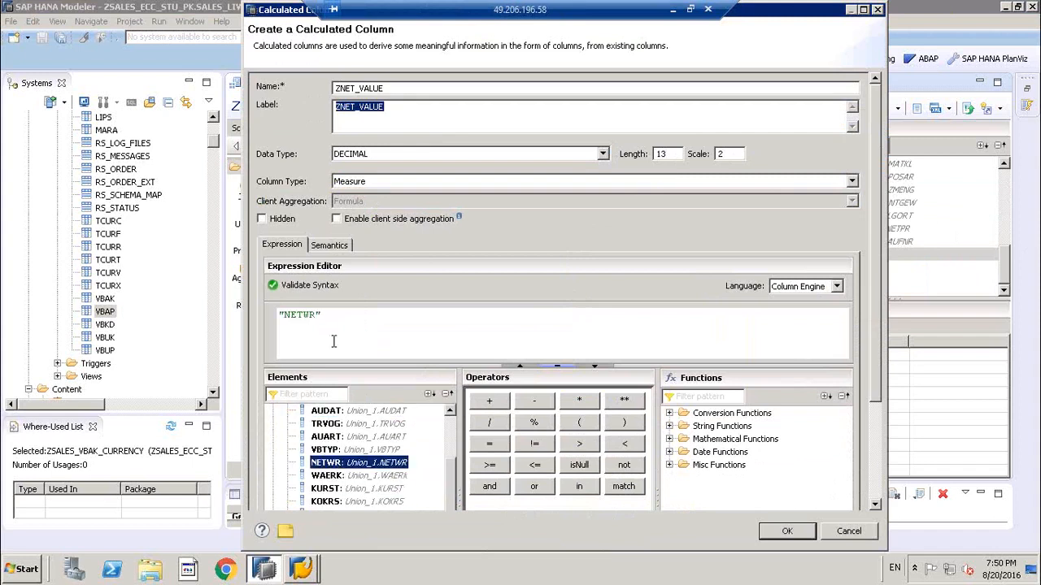
- Multiply NETWR by the NETPR column so the calculated column's expression reads "NETWR"*"NETPR"
{"action": "left_click", "coordinate": [331, 312]}
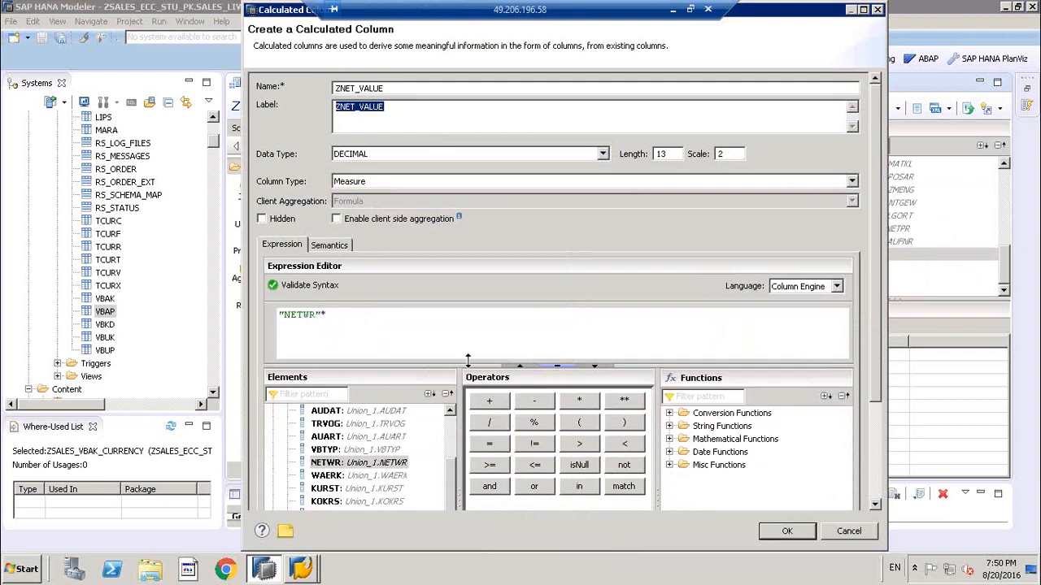
{"action": "left_click_drag", "start_coordinate": [469, 368], "coordinate": [469, 324]}
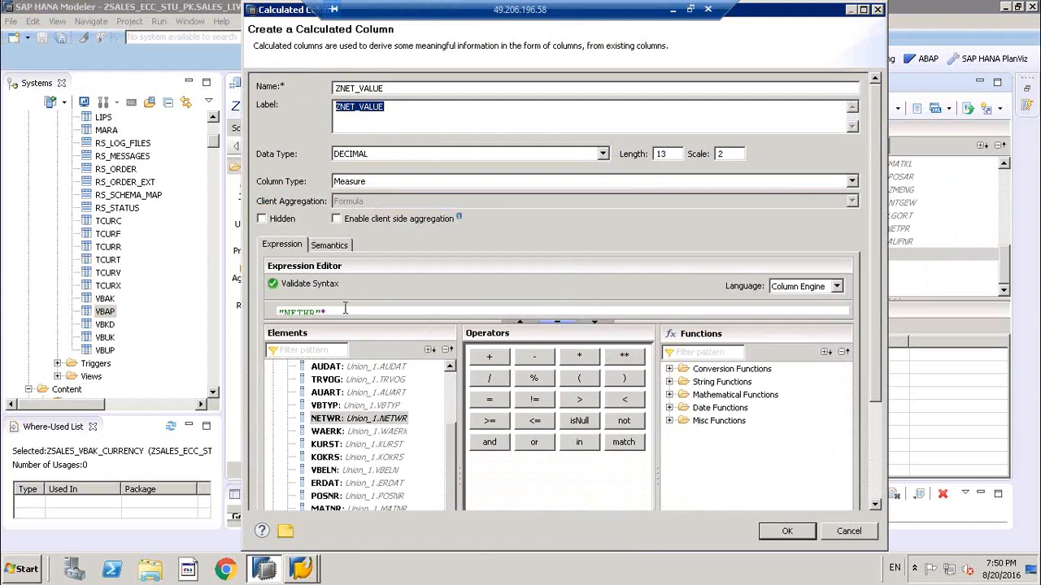
{"action": "scroll", "coordinate": [447, 446], "scroll_direction": "down", "scroll_amount": 1}
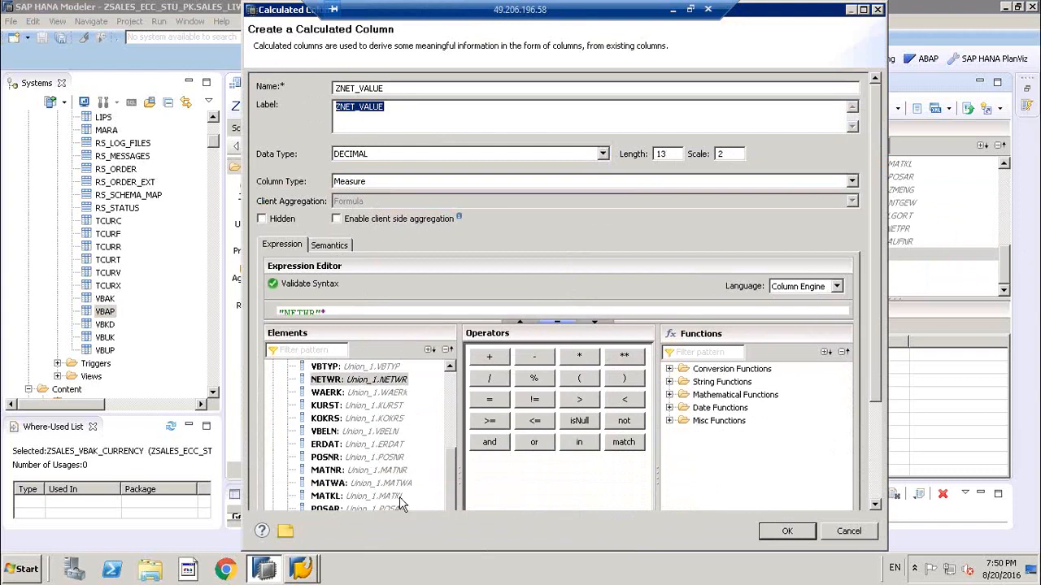
{"action": "scroll", "coordinate": [865, 369], "scroll_direction": "down", "scroll_amount": 2}
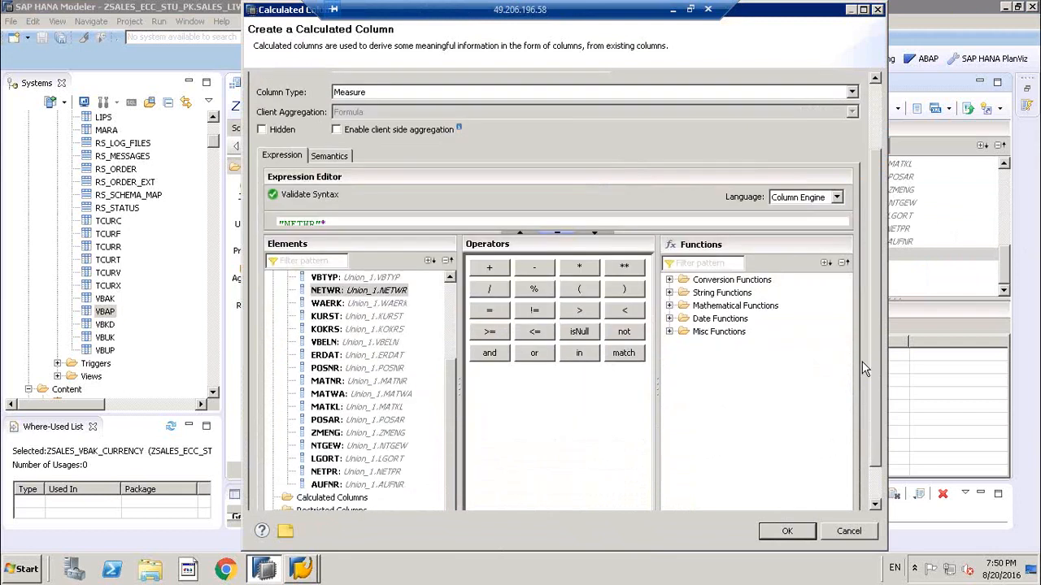
{"action": "double_click", "coordinate": [335, 473]}
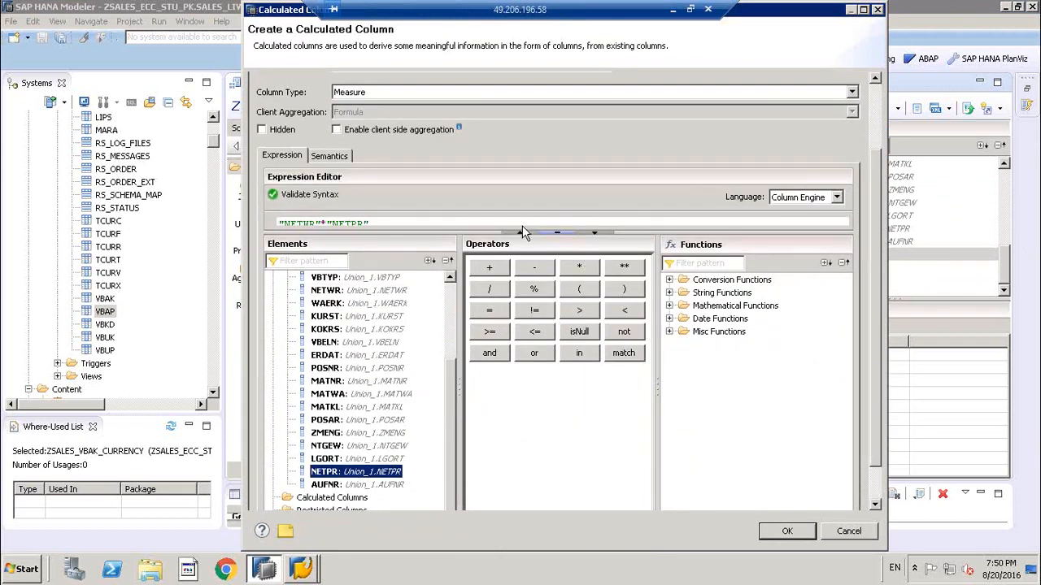
{"action": "left_click_drag", "start_coordinate": [480, 233], "coordinate": [472, 362]}
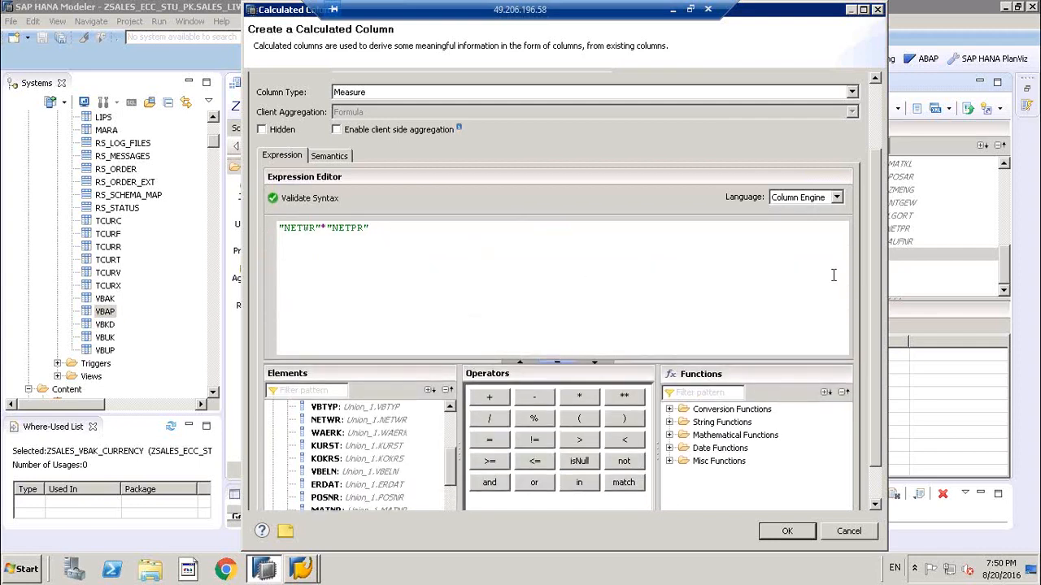
{"action": "left_click_drag", "start_coordinate": [879, 271], "coordinate": [869, 189]}
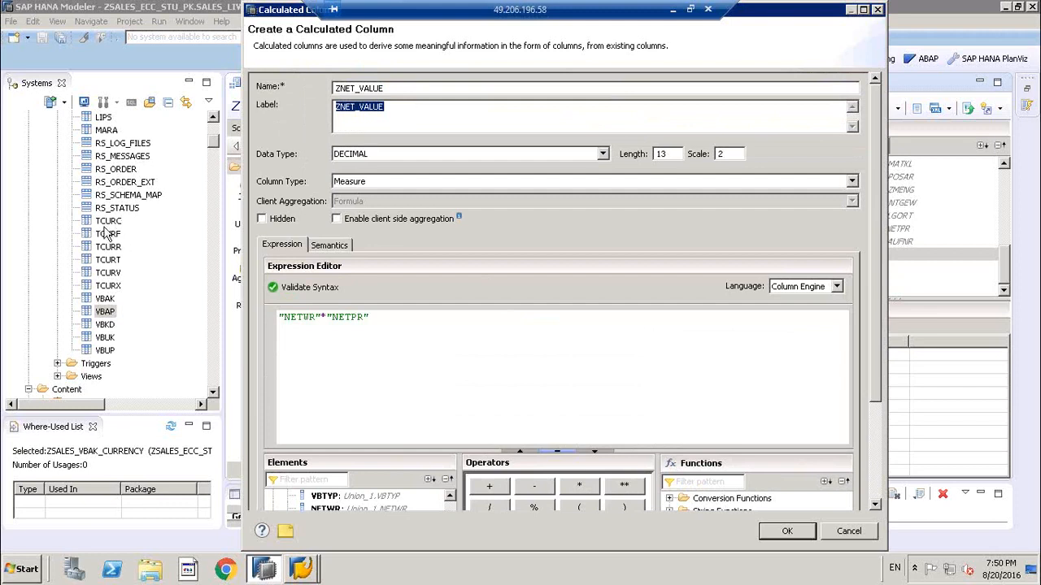
- Switch to SAP GUI and display the structure of database table TCURC in the ABAP Dictionary
{"action": "mouse_move", "coordinate": [305, 571]}
{"action": "left_click", "coordinate": [301, 540]}
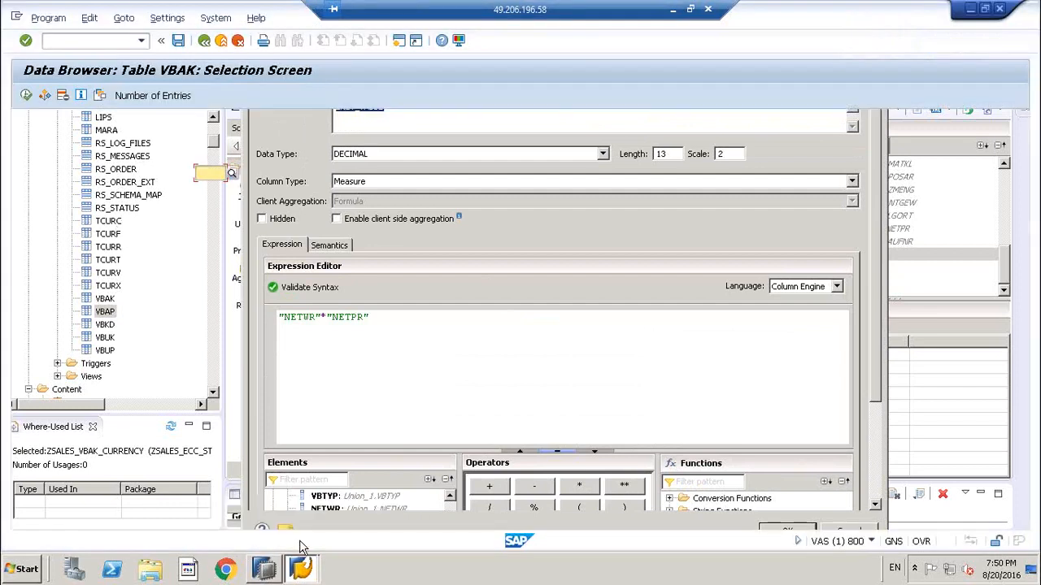
{"action": "left_click", "coordinate": [205, 40]}
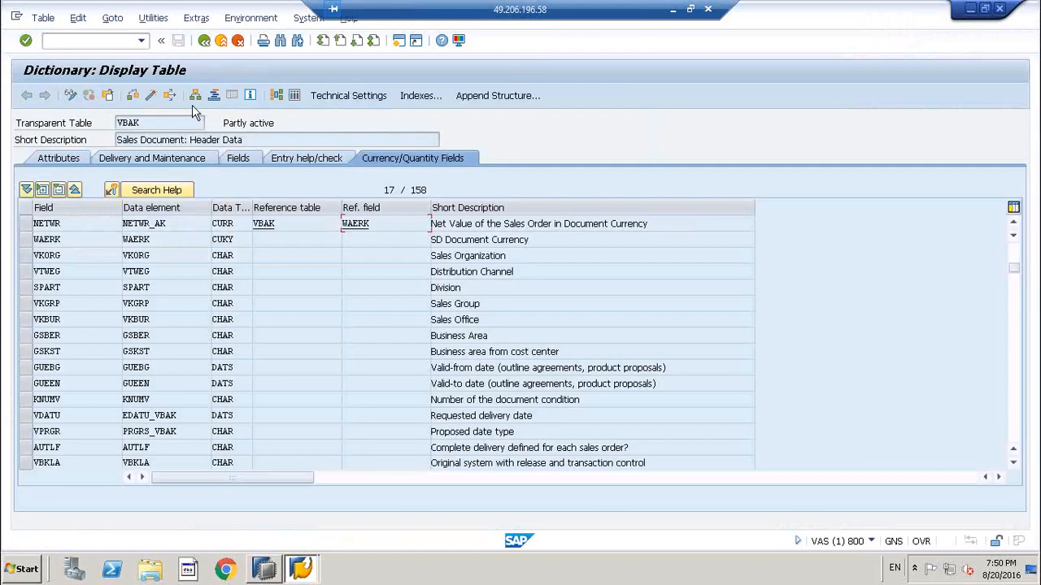
{"action": "left_click", "coordinate": [204, 39]}
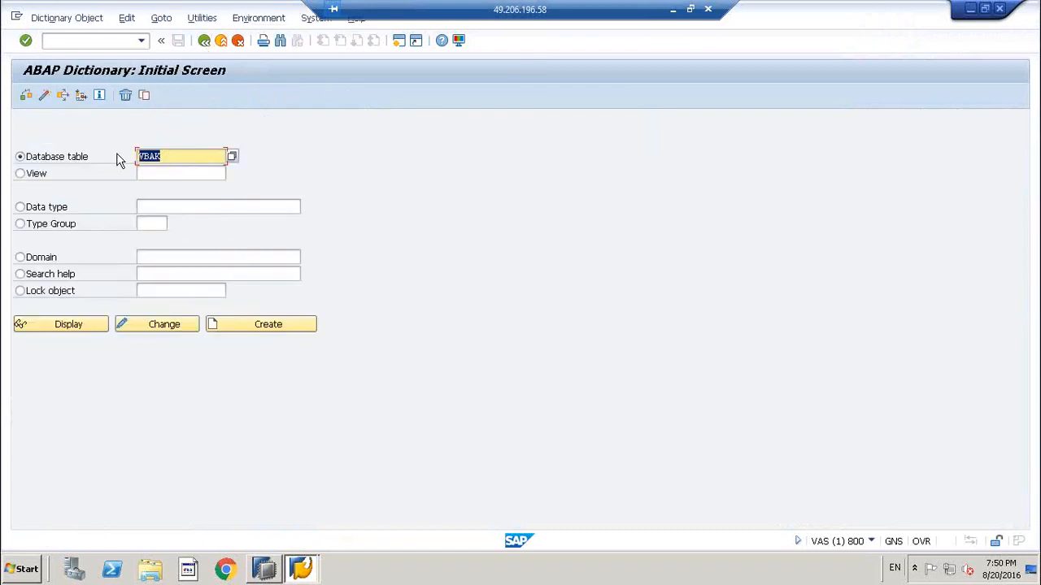
{"action": "type", "text": "TCURC"}
{"action": "left_click", "coordinate": [72, 324]}
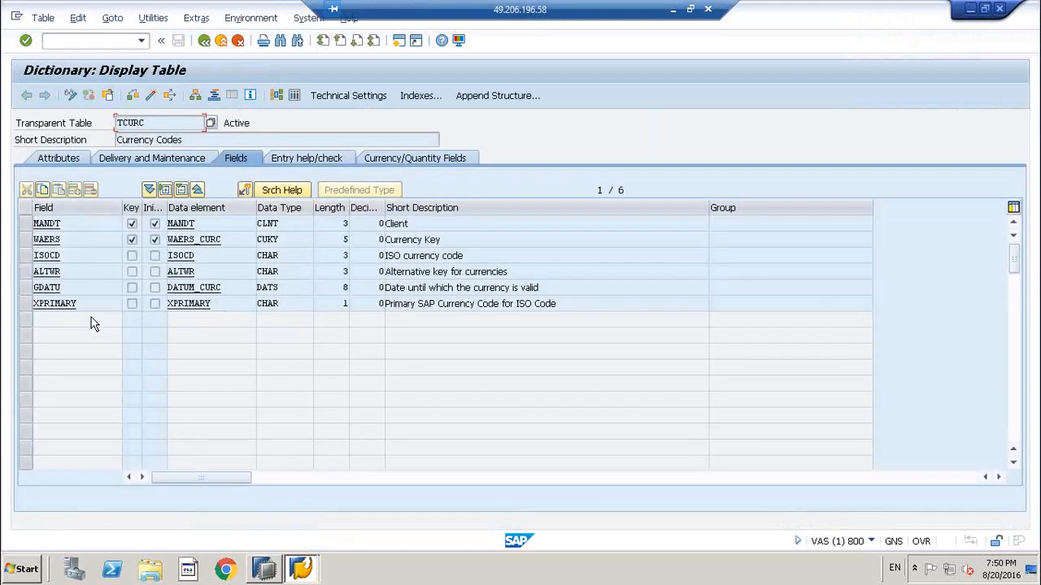
- List the contents of table TCURC without any selection criteria
{"action": "key", "text": "ctrl+shift+F10"}
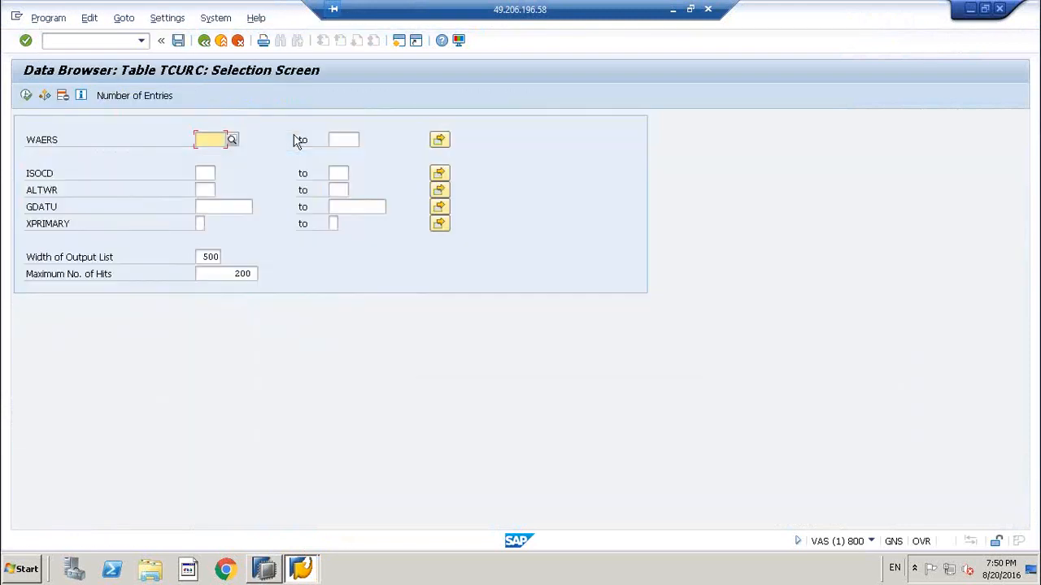
{"action": "left_click", "coordinate": [26, 95]}
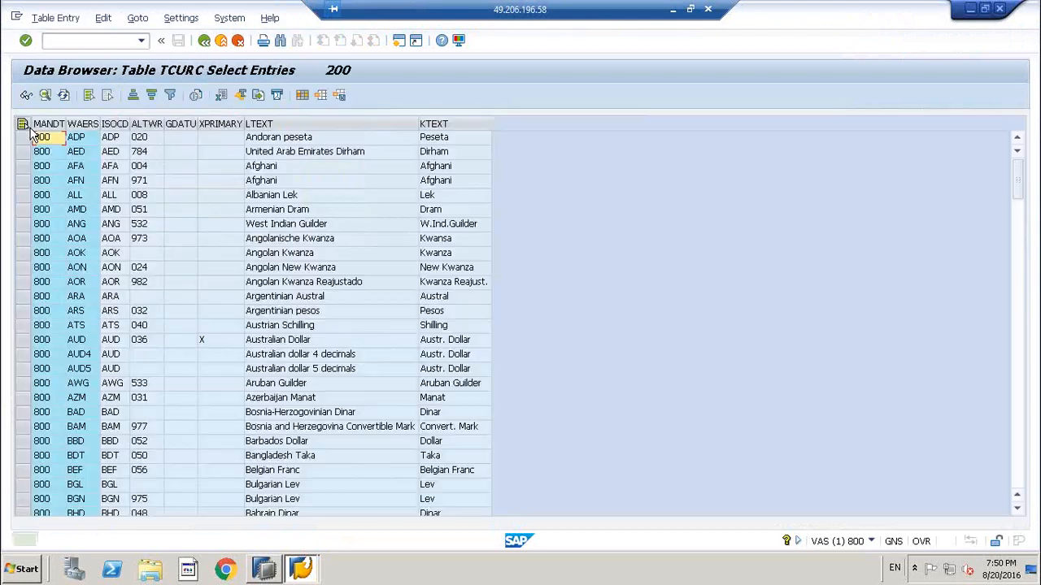
{"action": "left_click", "coordinate": [329, 198]}
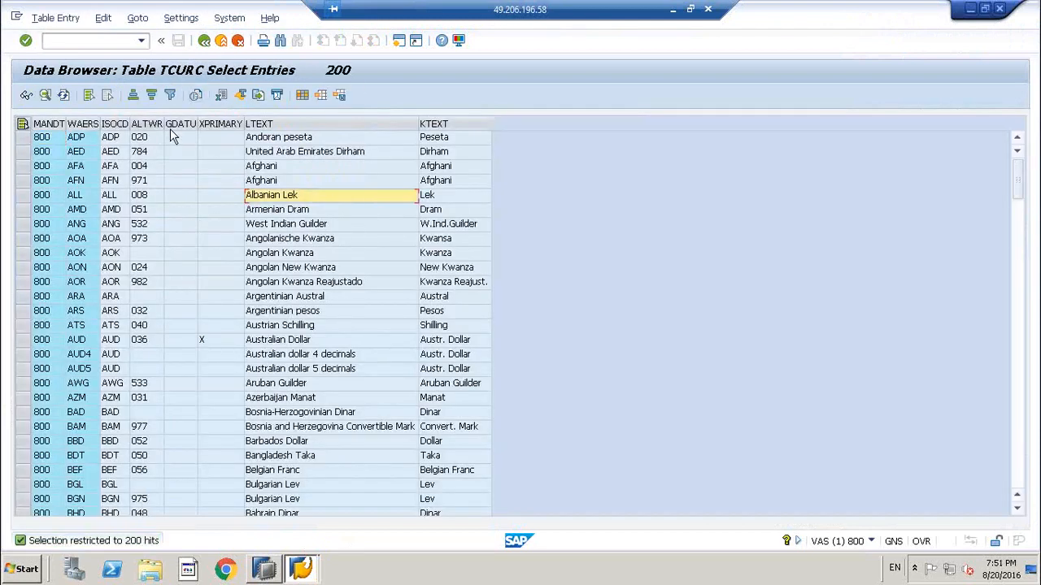
- Examine the currency keys in the WAERS column and their long and short texts
{"action": "left_click", "coordinate": [76, 137]}
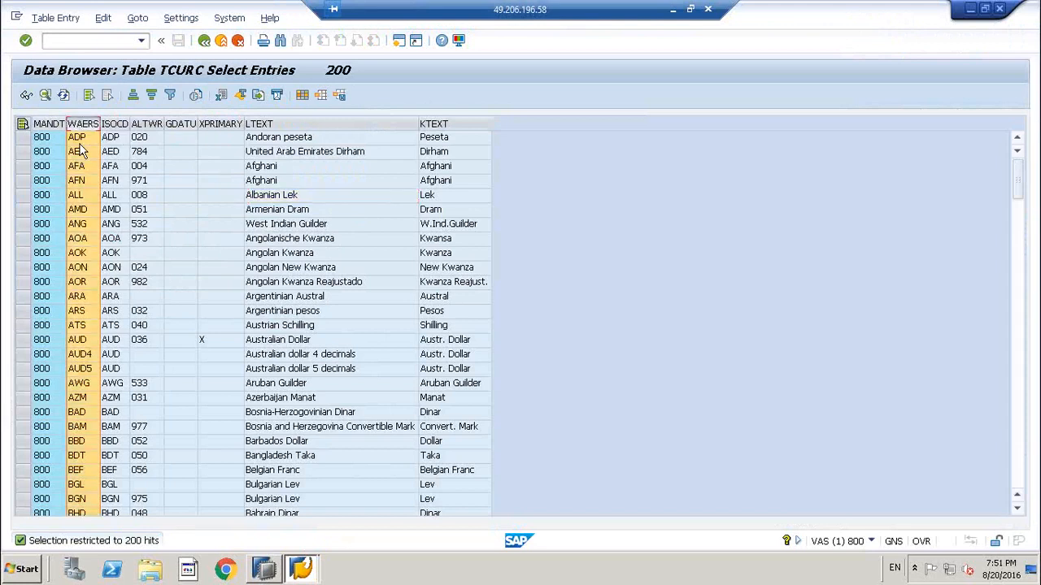
{"action": "left_click", "coordinate": [74, 181]}
{"action": "left_click", "coordinate": [75, 224]}
{"action": "left_click", "coordinate": [74, 253]}
{"action": "left_click", "coordinate": [72, 283]}
{"action": "left_click", "coordinate": [72, 312]}
{"action": "left_click", "coordinate": [73, 342]}
{"action": "left_click", "coordinate": [311, 355]}
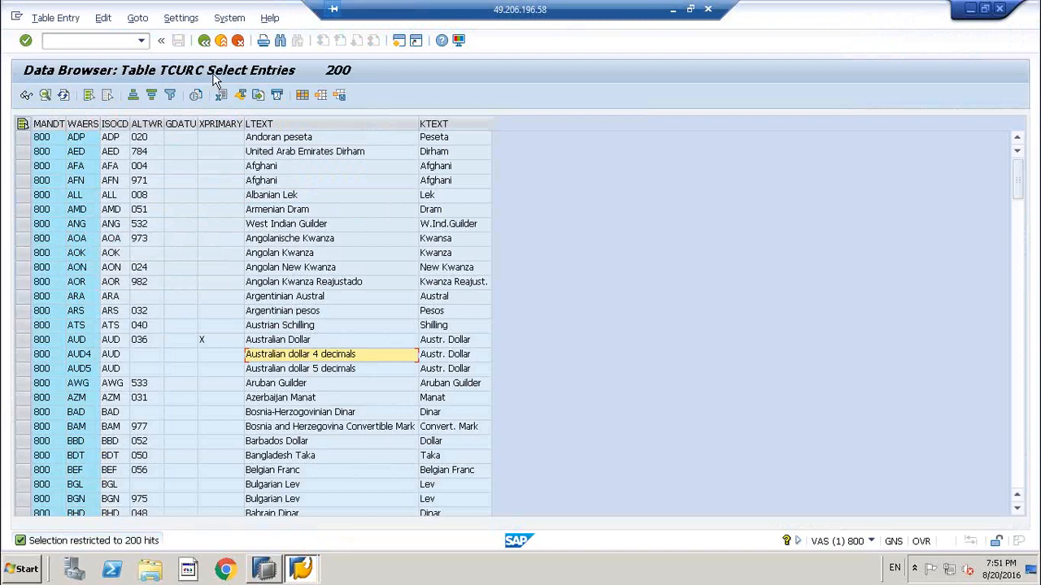
{"action": "left_click", "coordinate": [449, 281]}
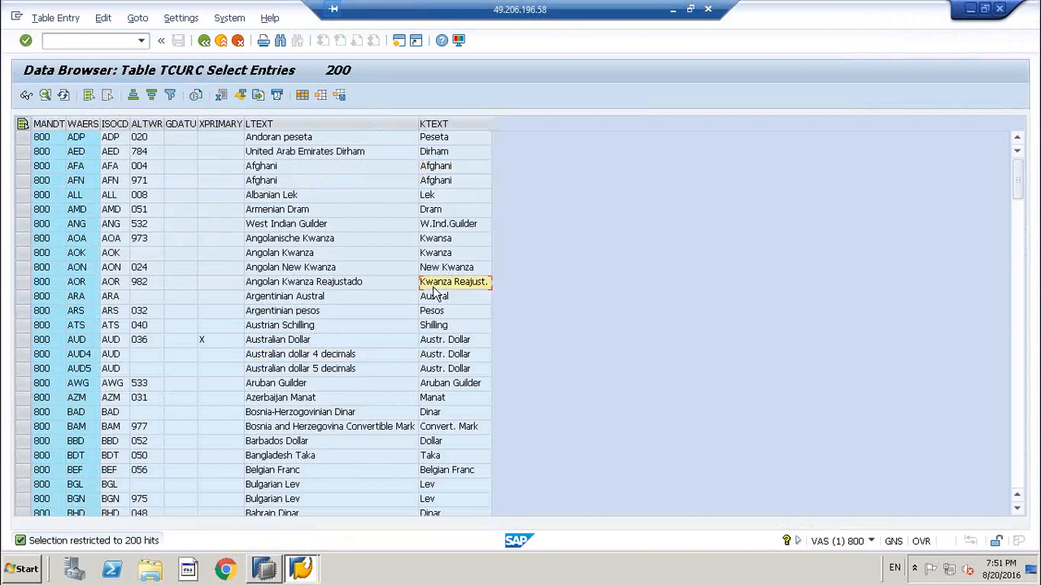
- Leave the TCURC data and display the structure of table TCURR in the ABAP Dictionary
{"action": "left_click", "coordinate": [204, 39]}
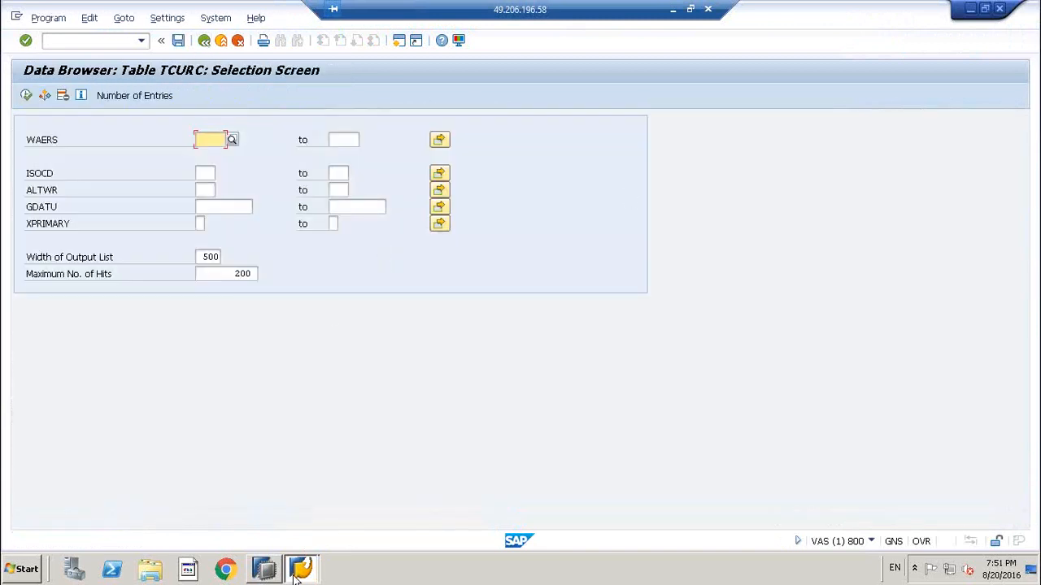
{"action": "left_click", "coordinate": [669, 11]}
{"action": "scroll", "coordinate": [716, 317], "scroll_direction": "down", "scroll_amount": 3}
{"action": "left_click", "coordinate": [204, 40]}
{"action": "left_click", "coordinate": [204, 40]}
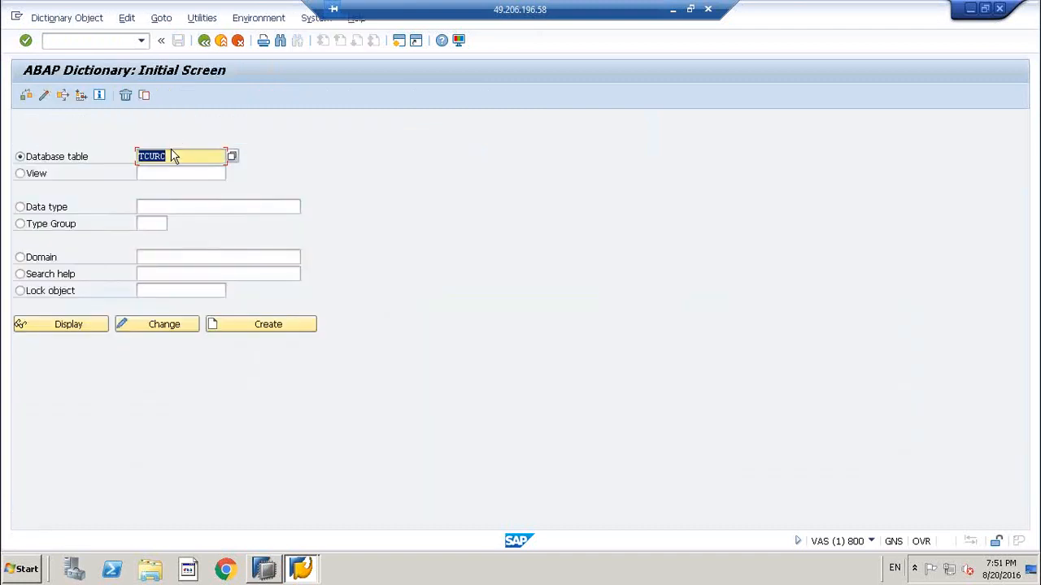
{"action": "left_click", "coordinate": [191, 162]}
{"action": "key", "text": "shift+Home"}
{"action": "type", "text": "TCURR"}
{"action": "left_click", "coordinate": [41, 329]}
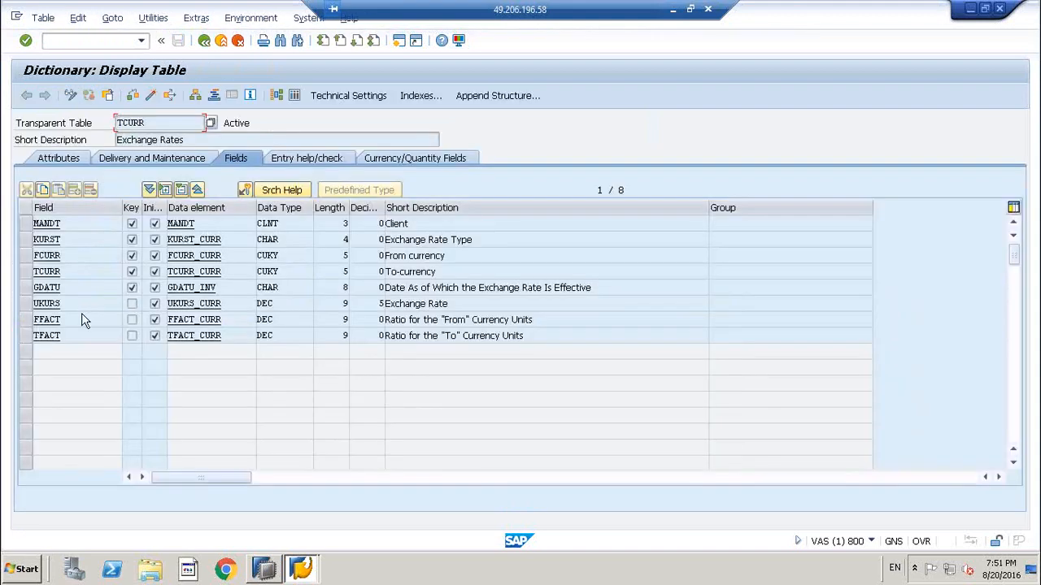
- List the TCURR entries without selection criteria and widen the GDATU column
{"action": "left_click", "coordinate": [298, 96]}
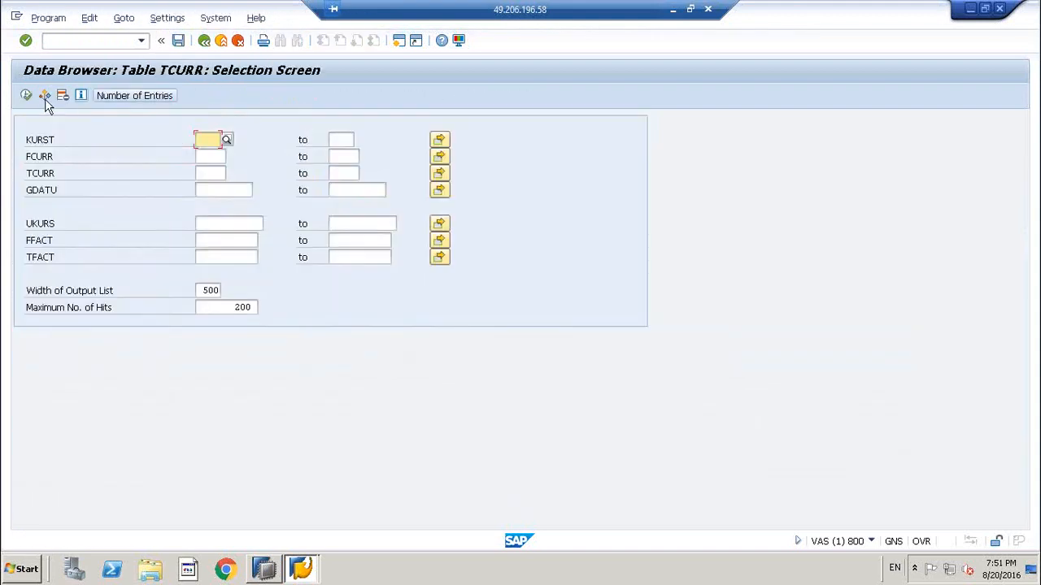
{"action": "left_click", "coordinate": [27, 95]}
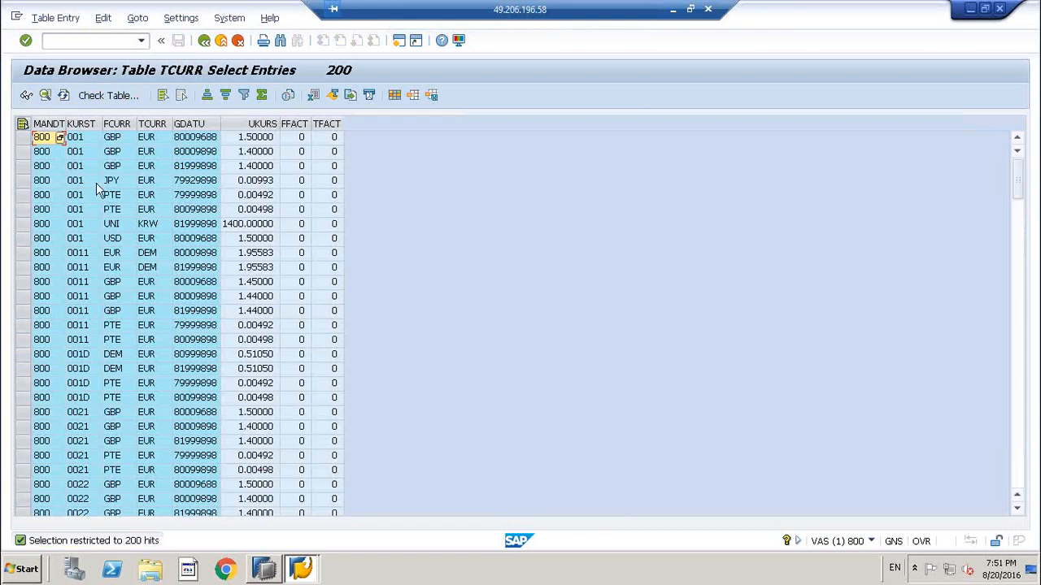
{"action": "left_click", "coordinate": [214, 137]}
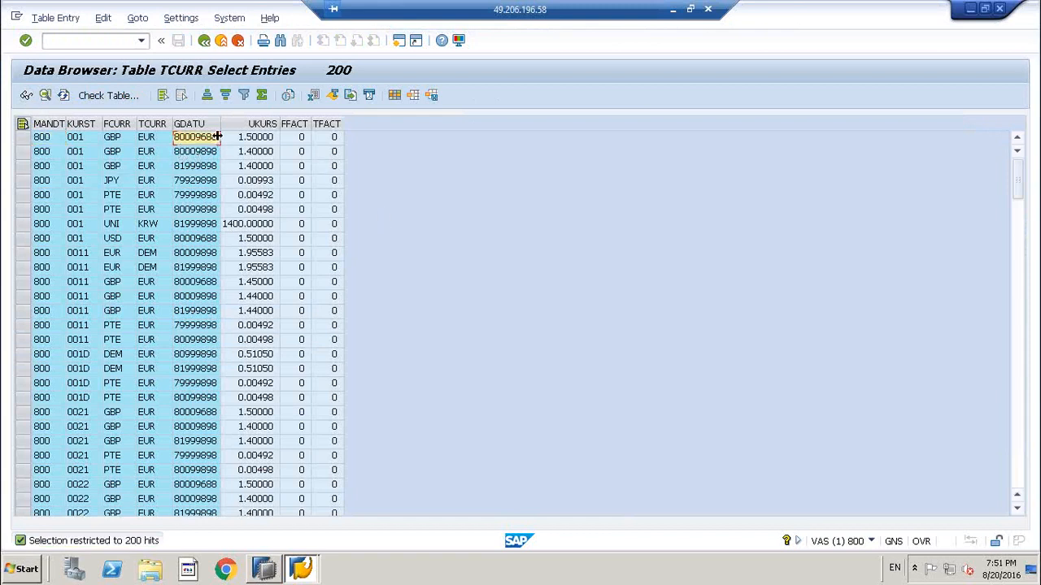
{"action": "left_click_drag", "start_coordinate": [225, 122], "coordinate": [330, 124]}
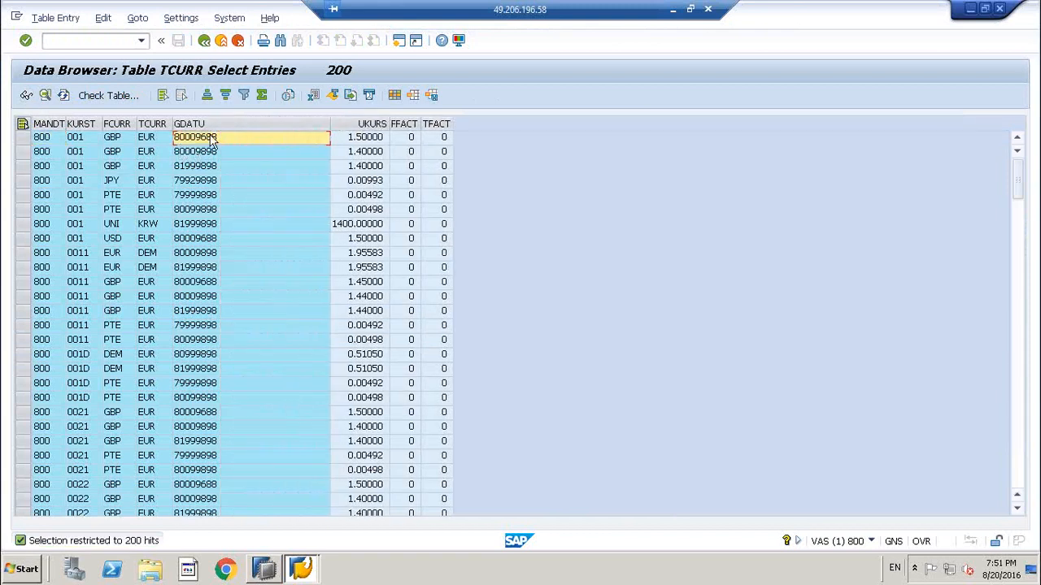
- Return to the TCURR structure and examine the GDATU field's data element, length and description
{"action": "left_click", "coordinate": [203, 42]}
{"action": "left_click", "coordinate": [203, 43]}
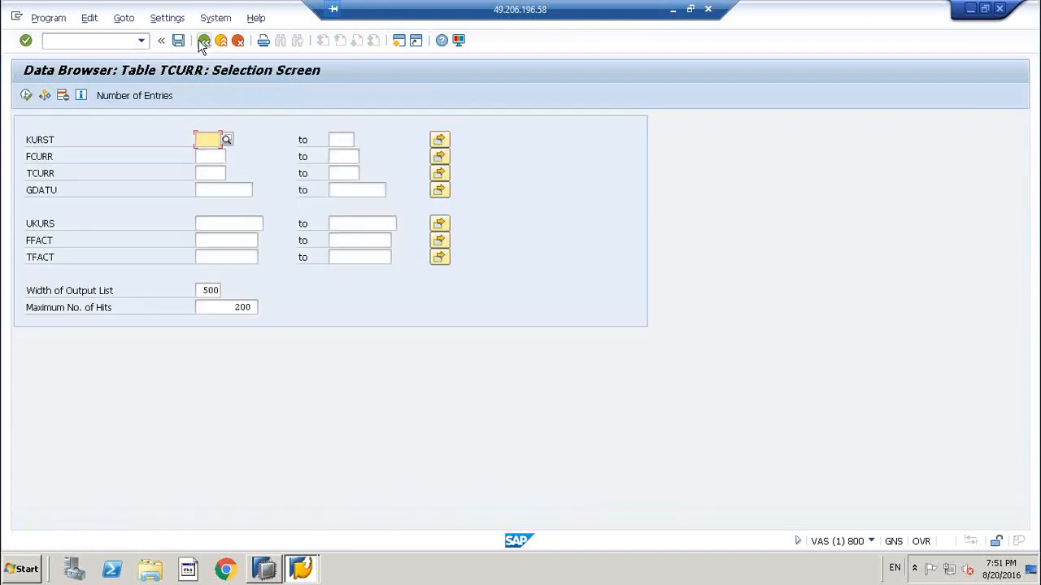
{"action": "left_click_drag", "start_coordinate": [223, 288], "coordinate": [163, 289]}
{"action": "left_click", "coordinate": [457, 288]}
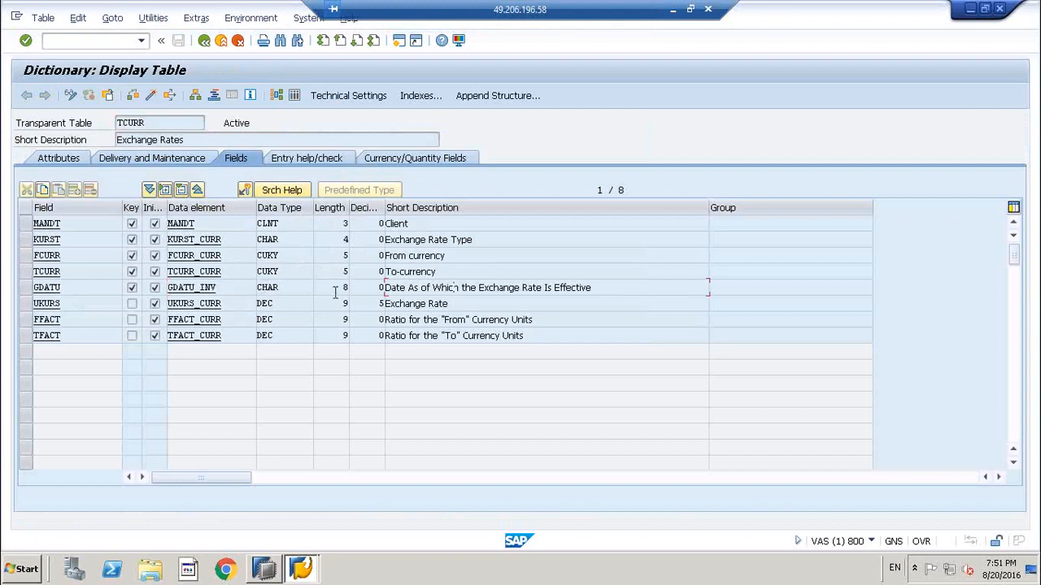
{"action": "left_click_drag", "start_coordinate": [334, 292], "coordinate": [375, 289]}
{"action": "left_click_drag", "start_coordinate": [604, 289], "coordinate": [365, 284]}
- Examine the currency fields and the UKURS exchange rate field in the TCURR structure
{"action": "left_click", "coordinate": [295, 96]}
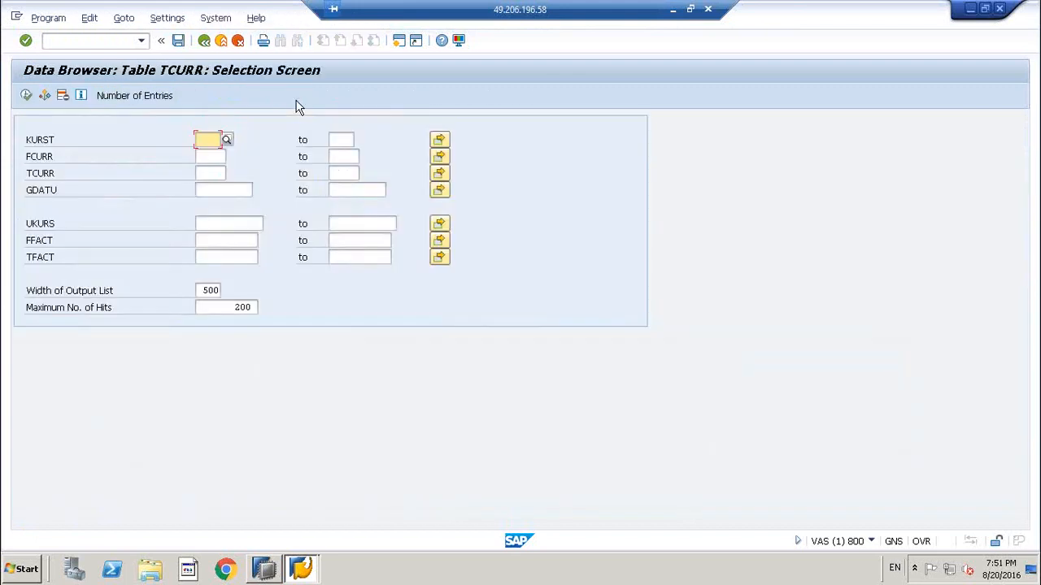
{"action": "left_click", "coordinate": [204, 41]}
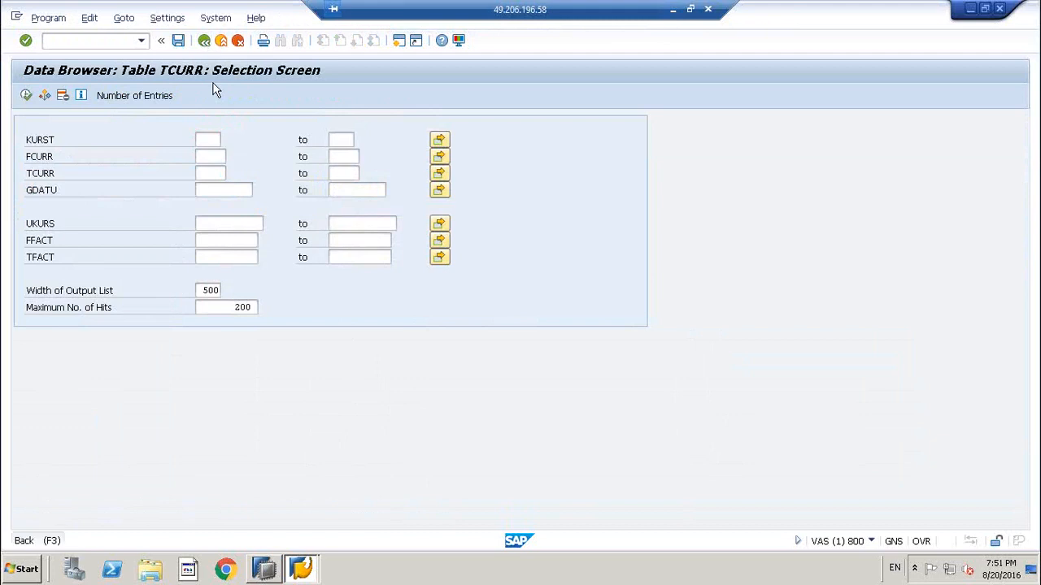
{"action": "left_click_drag", "start_coordinate": [439, 242], "coordinate": [383, 271]}
{"action": "left_click_drag", "start_coordinate": [460, 319], "coordinate": [148, 303]}
{"action": "left_click", "coordinate": [484, 306]}
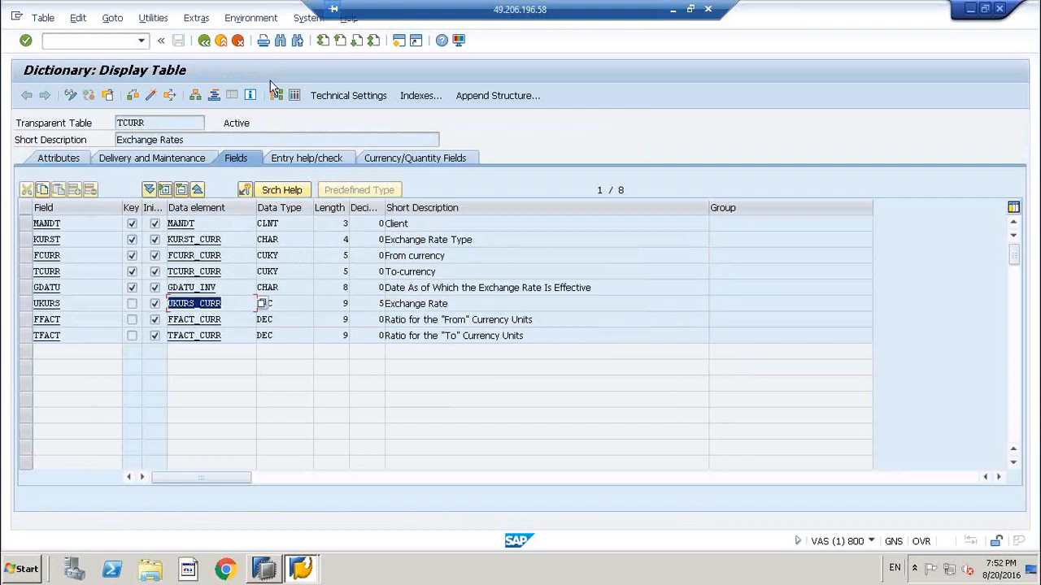
- List the TCURR entries without selection criteria and examine the GDATU date and UKURS rate of the first entry
{"action": "left_click", "coordinate": [296, 96]}
{"action": "left_click", "coordinate": [26, 95]}
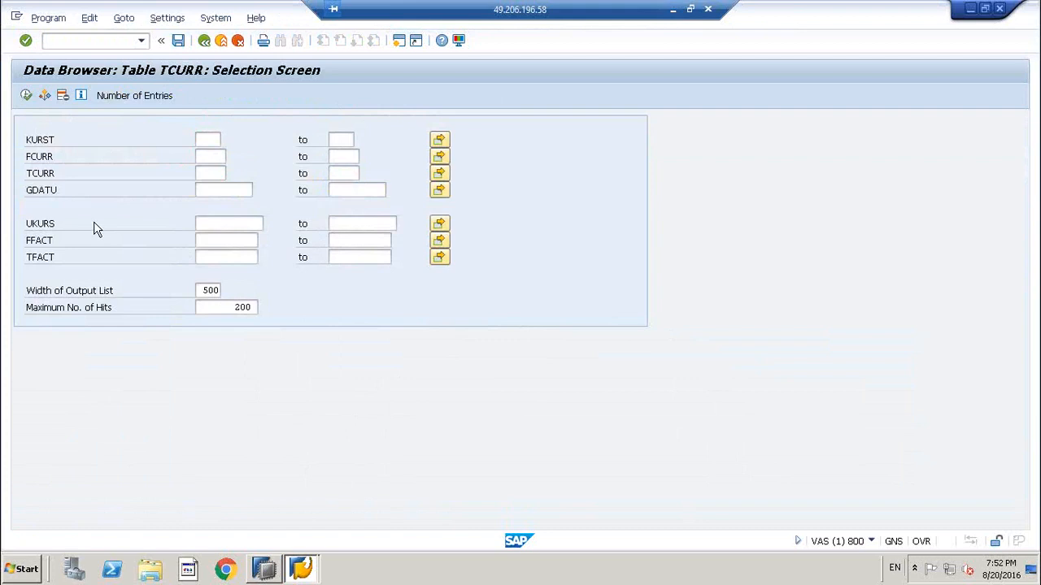
{"action": "left_click", "coordinate": [199, 173]}
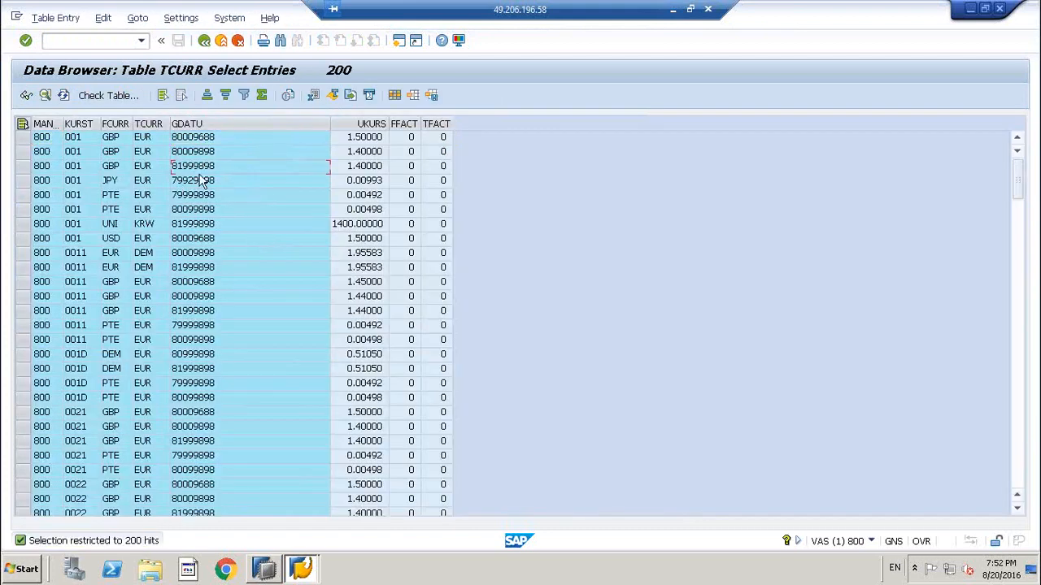
{"action": "left_click", "coordinate": [200, 158]}
{"action": "left_click", "coordinate": [204, 140]}
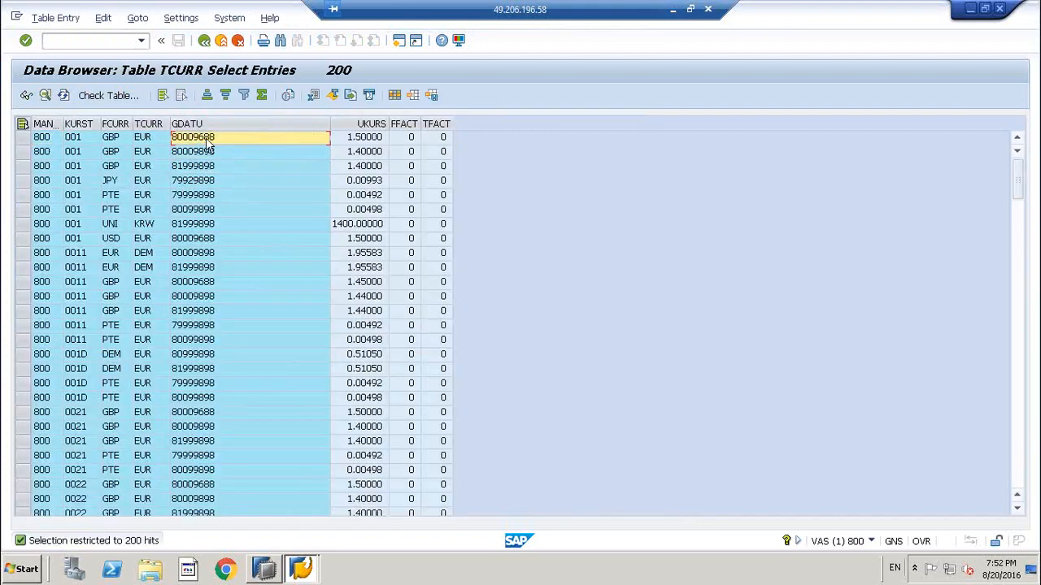
{"action": "left_click", "coordinate": [367, 143]}
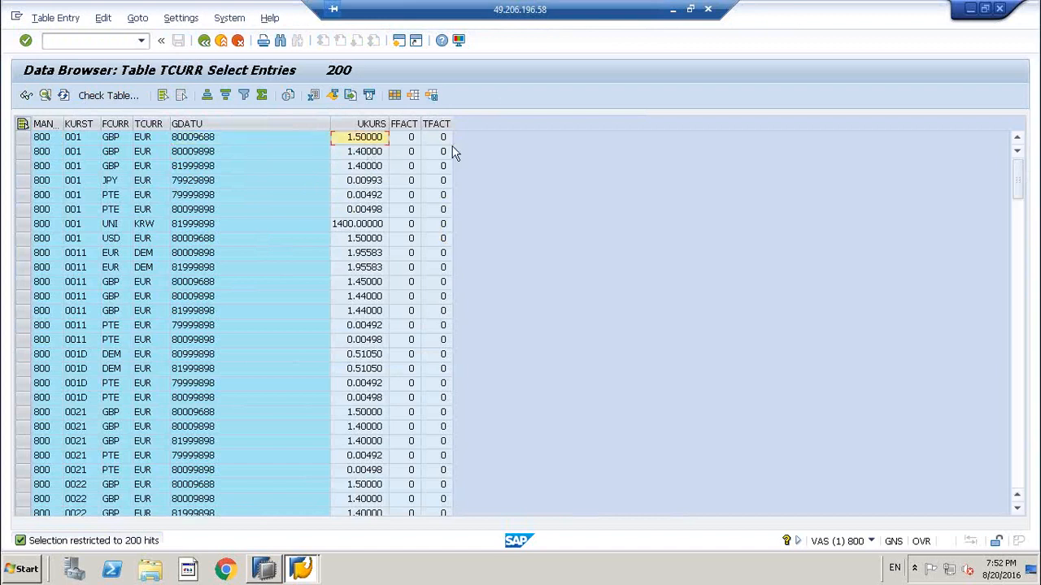
- Examine the FCURR and TCURR currency pairs in the listed entries and return to the TCURR structure
{"action": "left_click", "coordinate": [112, 143]}
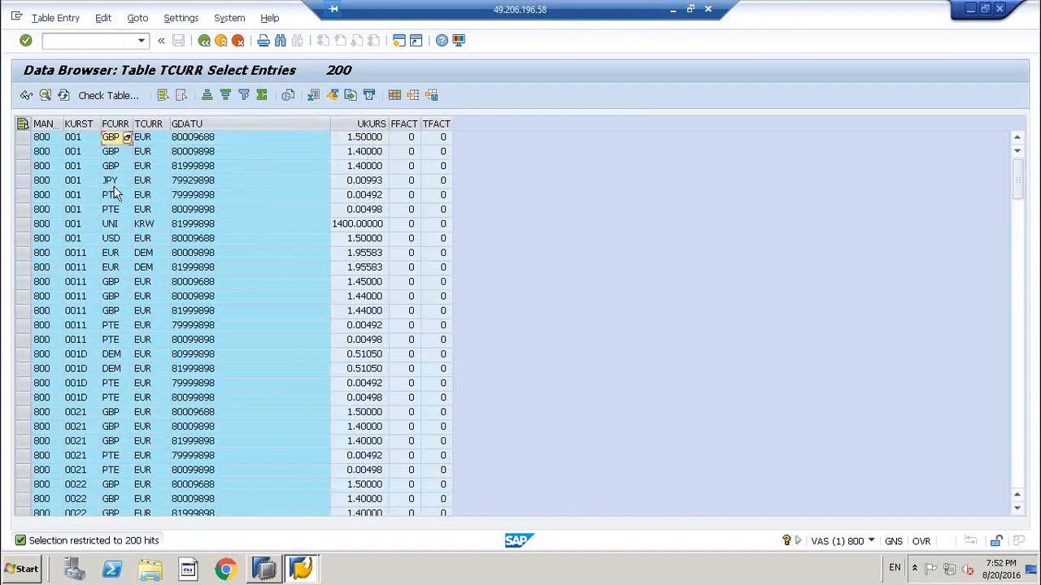
{"action": "left_click", "coordinate": [111, 268]}
{"action": "left_click", "coordinate": [143, 269]}
{"action": "left_click", "coordinate": [111, 283]}
{"action": "left_click", "coordinate": [111, 311]}
{"action": "left_click", "coordinate": [112, 339]}
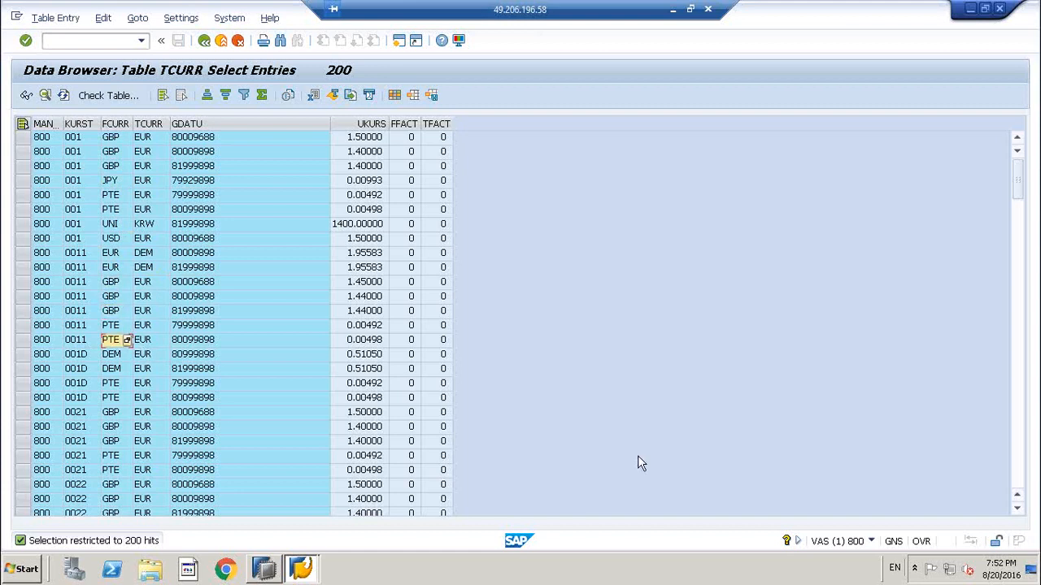
{"action": "left_click", "coordinate": [204, 42]}
{"action": "left_click", "coordinate": [205, 42]}
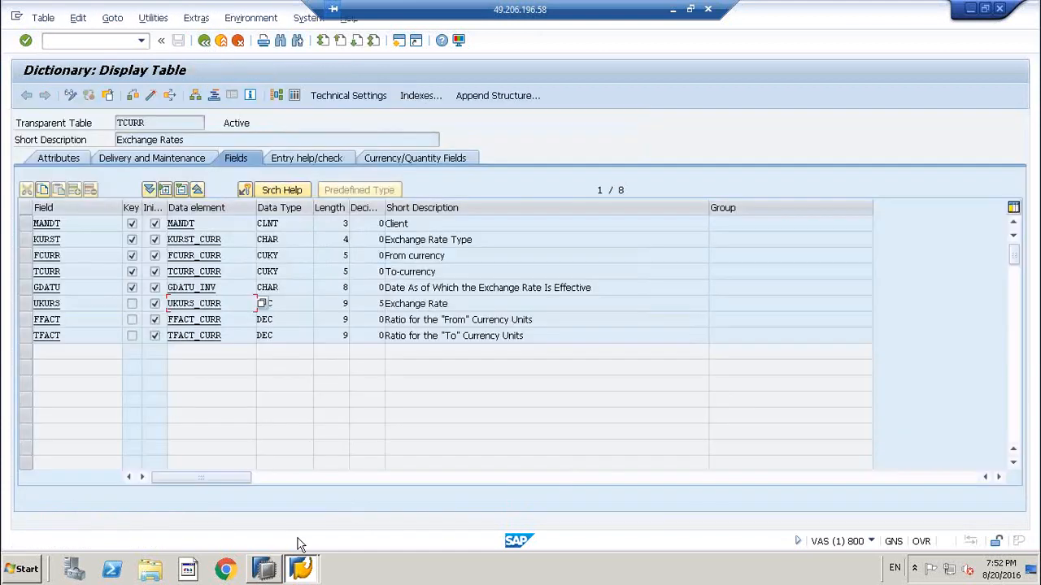
- Switch to SAP HANA Modeler and set the semantic type of ZNET_VALUE to Amount with Currency Code
{"action": "left_click", "coordinate": [297, 570]}
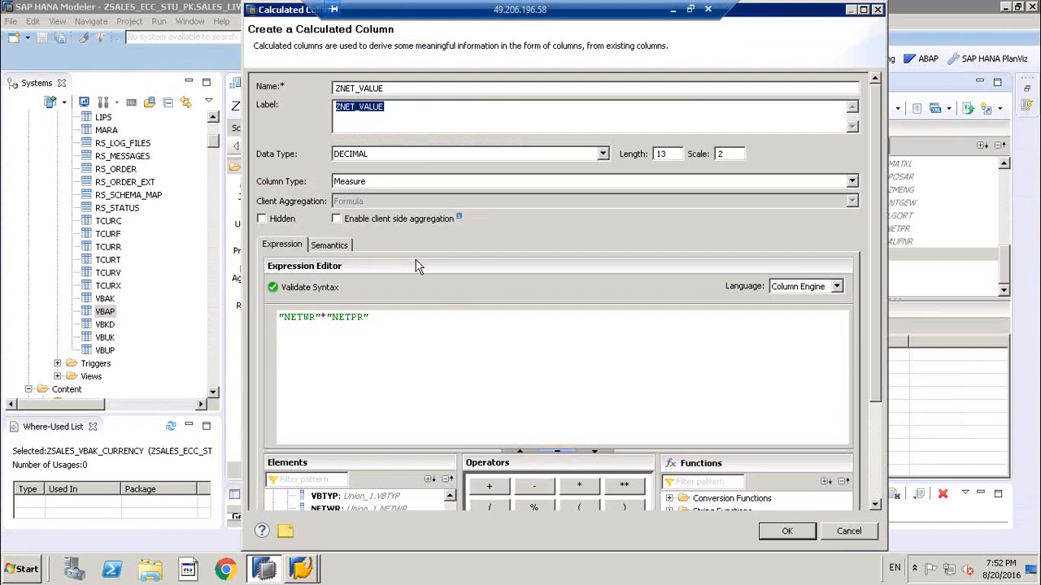
{"action": "left_click", "coordinate": [330, 246]}
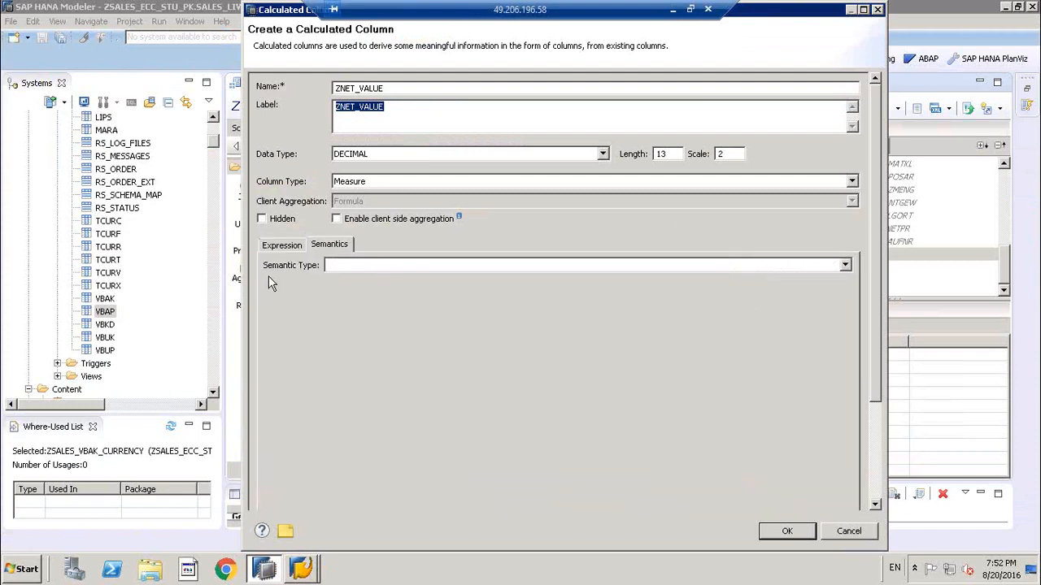
{"action": "left_click", "coordinate": [491, 267]}
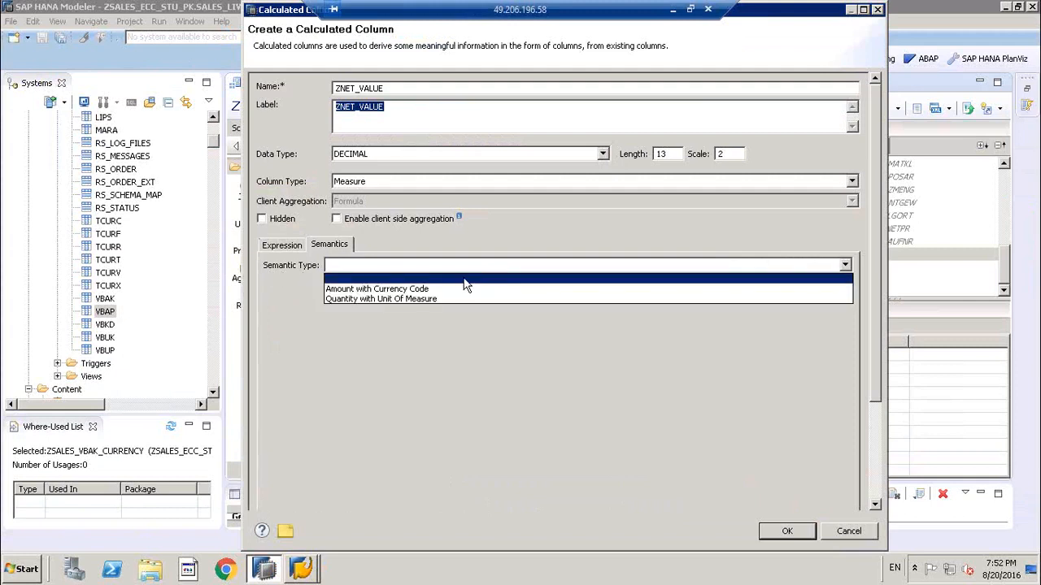
{"action": "left_click", "coordinate": [400, 288]}
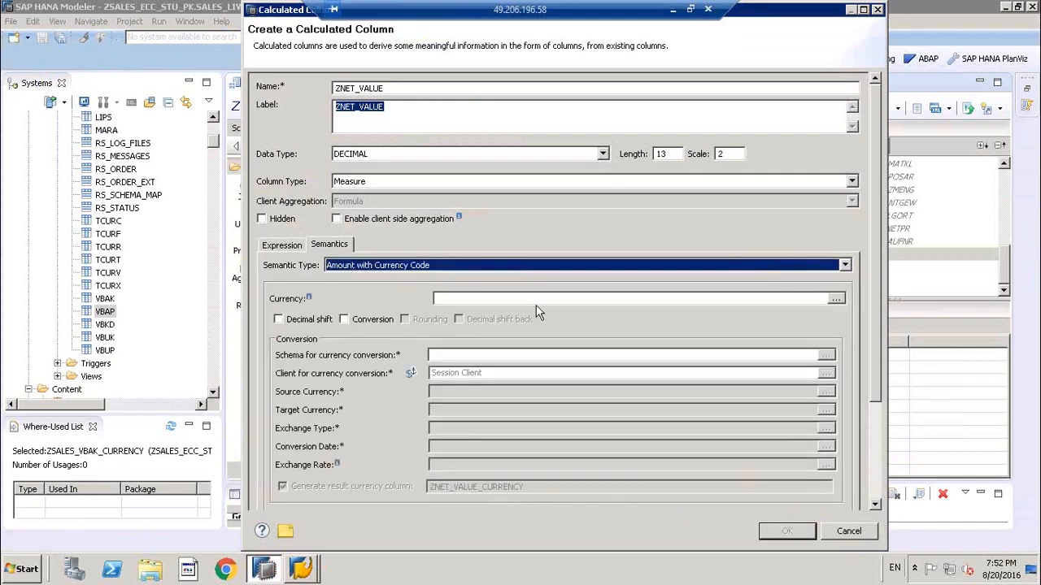
{"action": "left_click", "coordinate": [459, 299]}
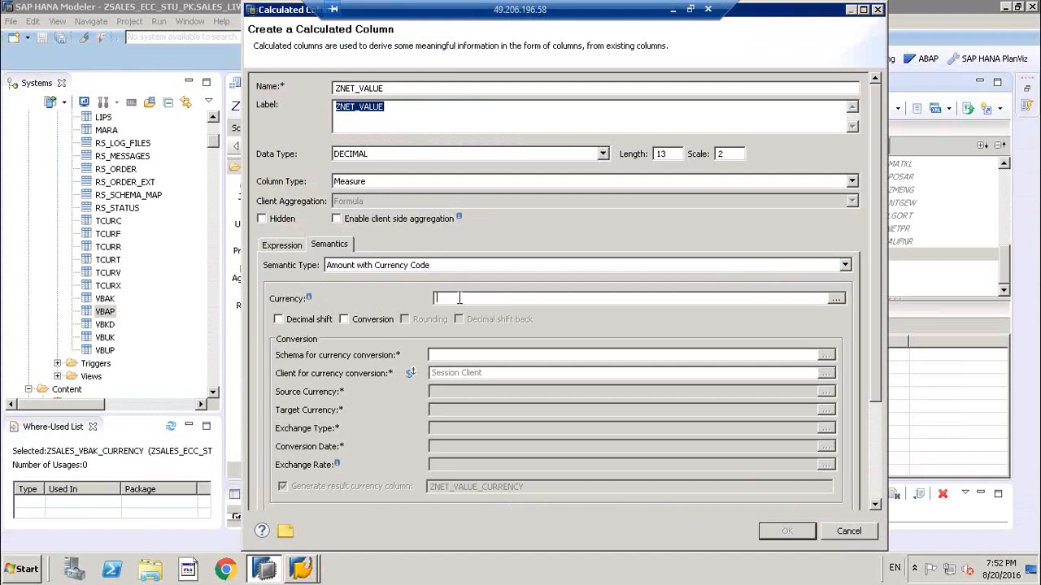
{"action": "left_click", "coordinate": [841, 299]}
{"action": "left_click", "coordinate": [395, 79]}
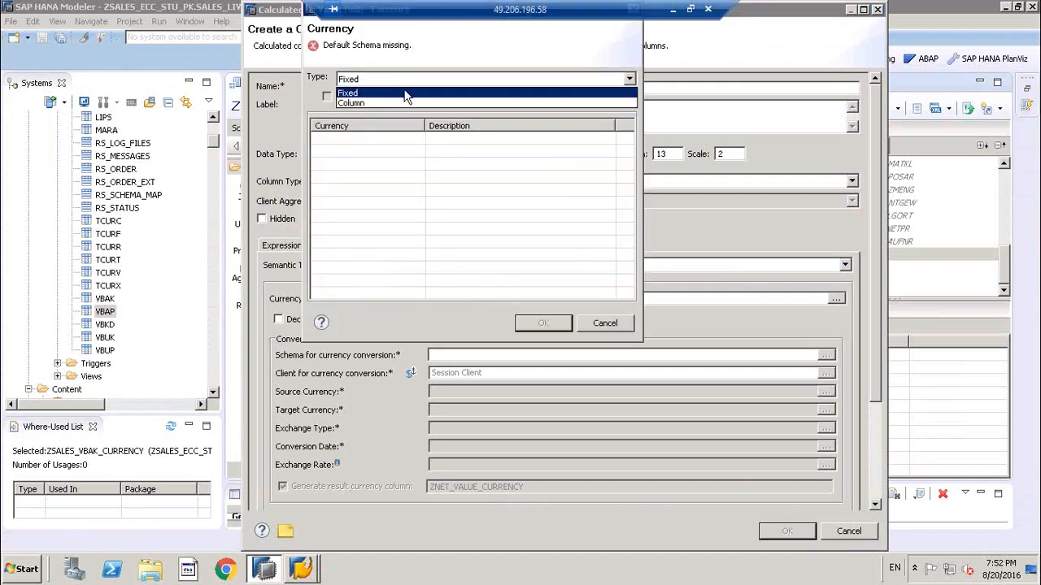
{"action": "left_click", "coordinate": [363, 103]}
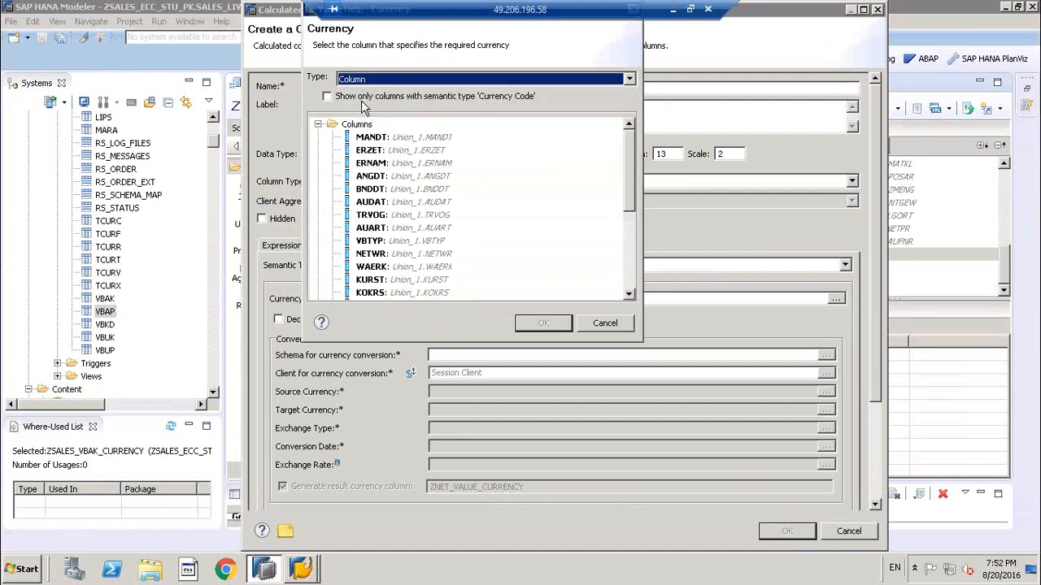
{"action": "left_click", "coordinate": [608, 325]}
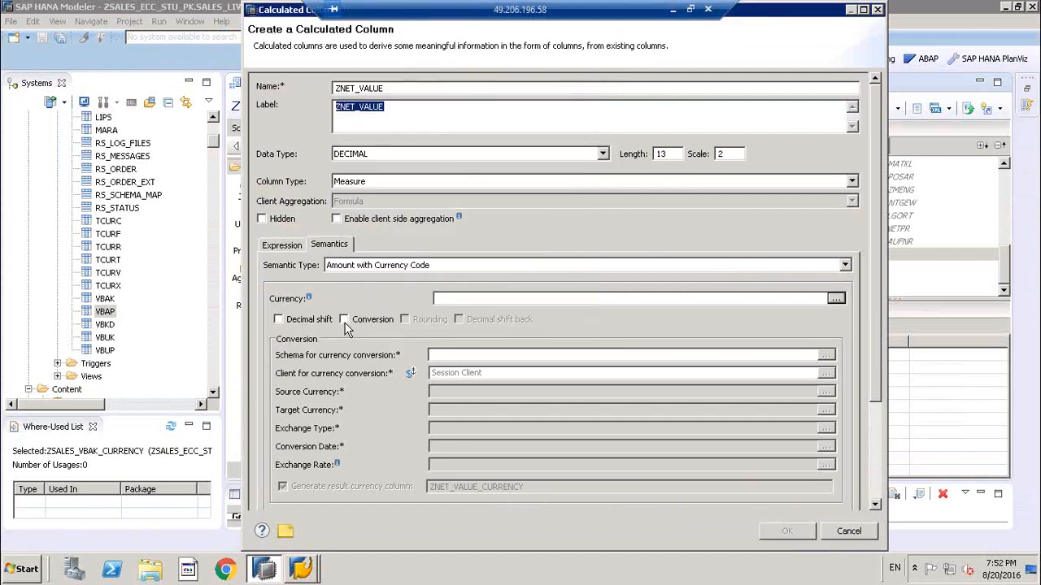
- Enable currency conversion for the ZNET_VALUE calculated column
{"action": "left_click", "coordinate": [345, 325]}
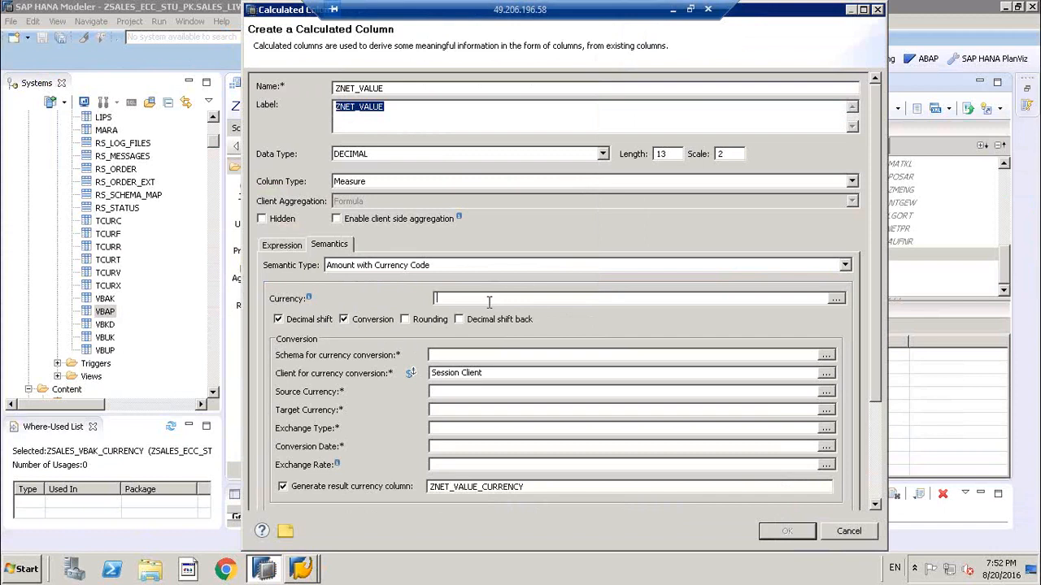
{"action": "left_click", "coordinate": [839, 298]}
{"action": "left_click", "coordinate": [359, 82]}
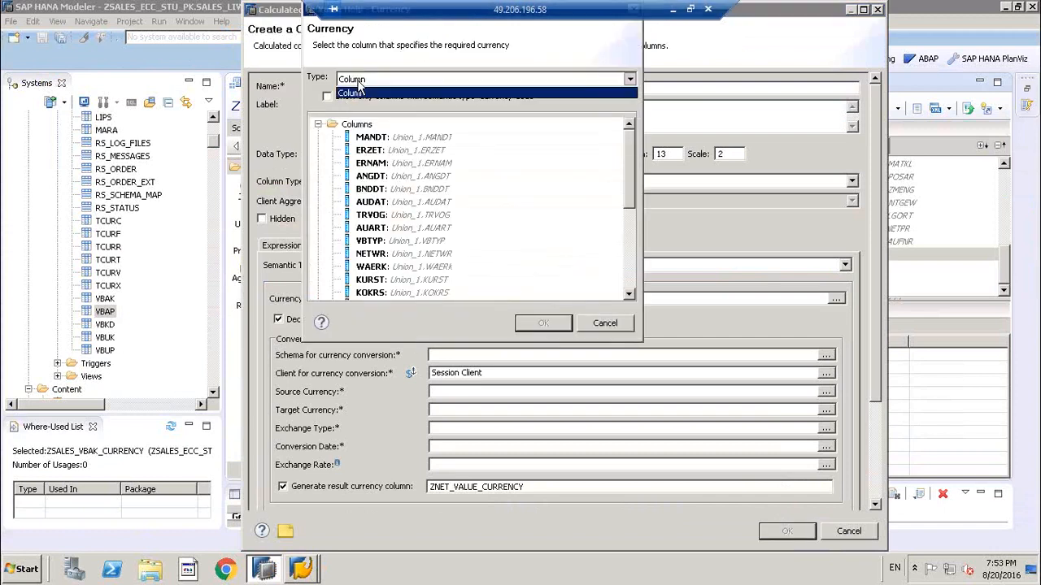
{"action": "left_click", "coordinate": [387, 82]}
{"action": "left_click", "coordinate": [632, 81]}
{"action": "left_click", "coordinate": [417, 119]}
{"action": "left_click", "coordinate": [326, 96]}
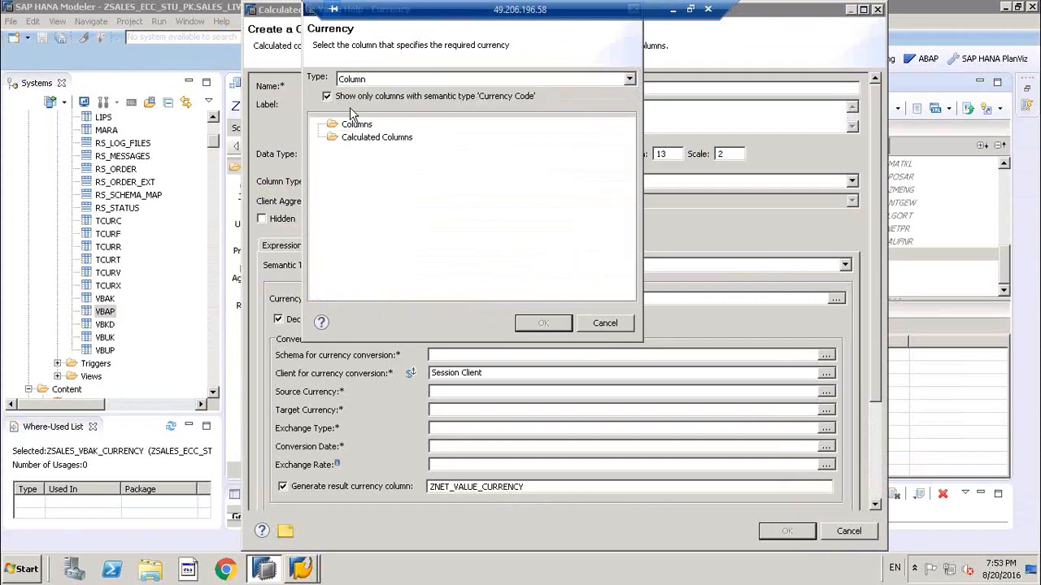
{"action": "left_click", "coordinate": [421, 81]}
{"action": "left_click", "coordinate": [421, 90]}
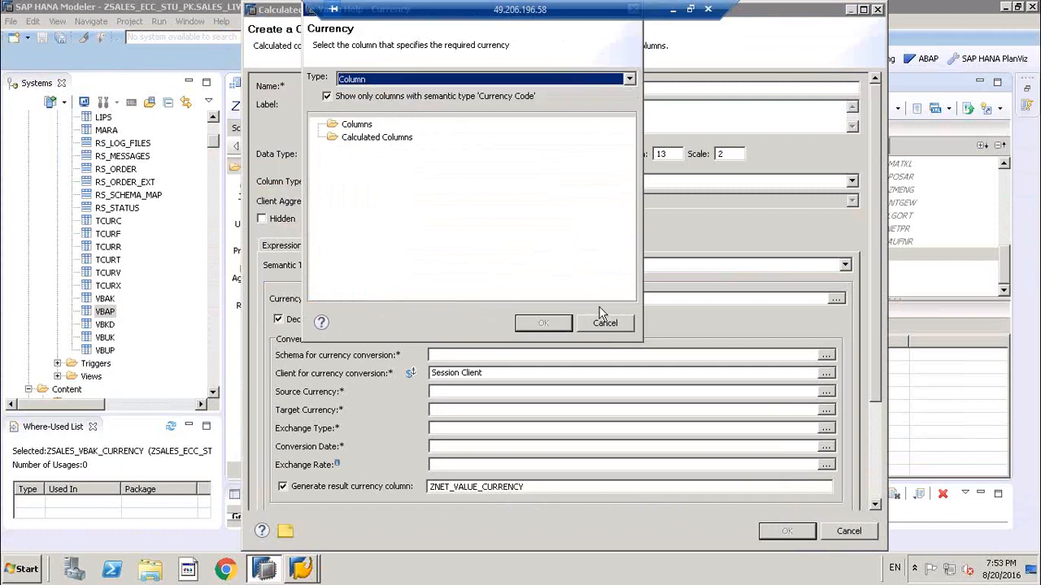
{"action": "left_click", "coordinate": [603, 323]}
{"action": "left_click", "coordinate": [845, 265]}
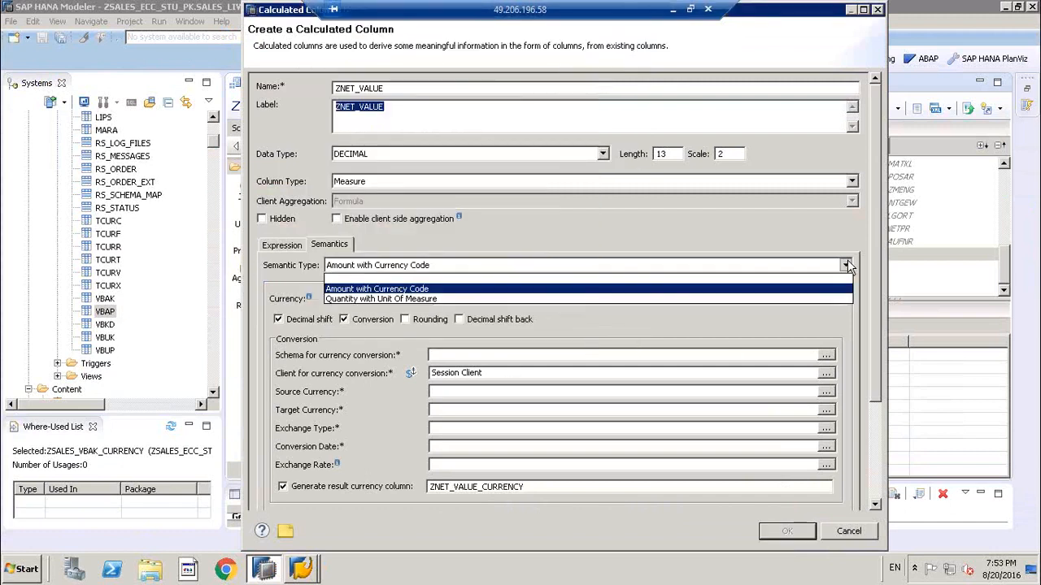
{"action": "left_click", "coordinate": [467, 289]}
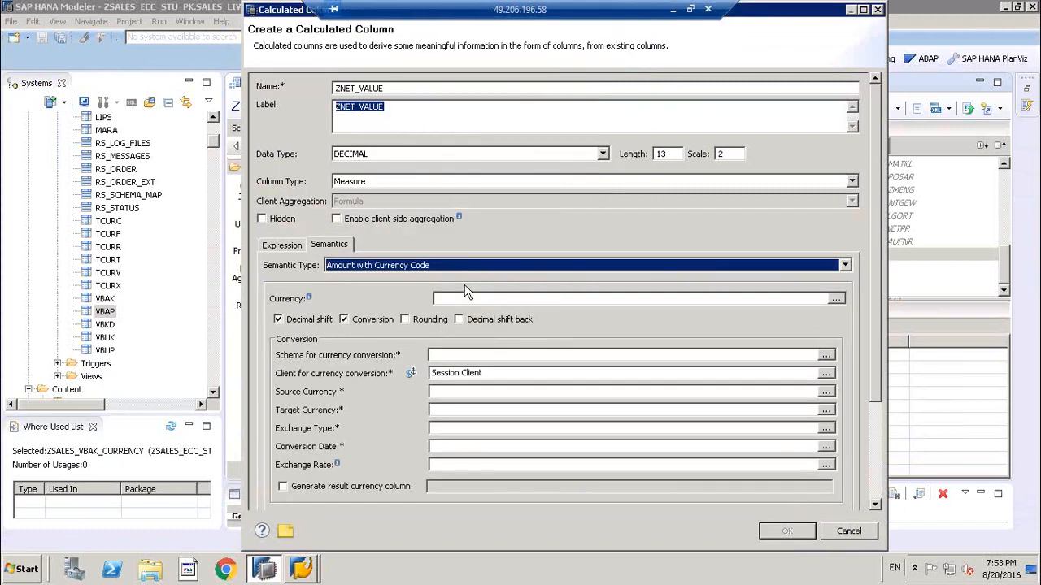
{"action": "left_click", "coordinate": [836, 299]}
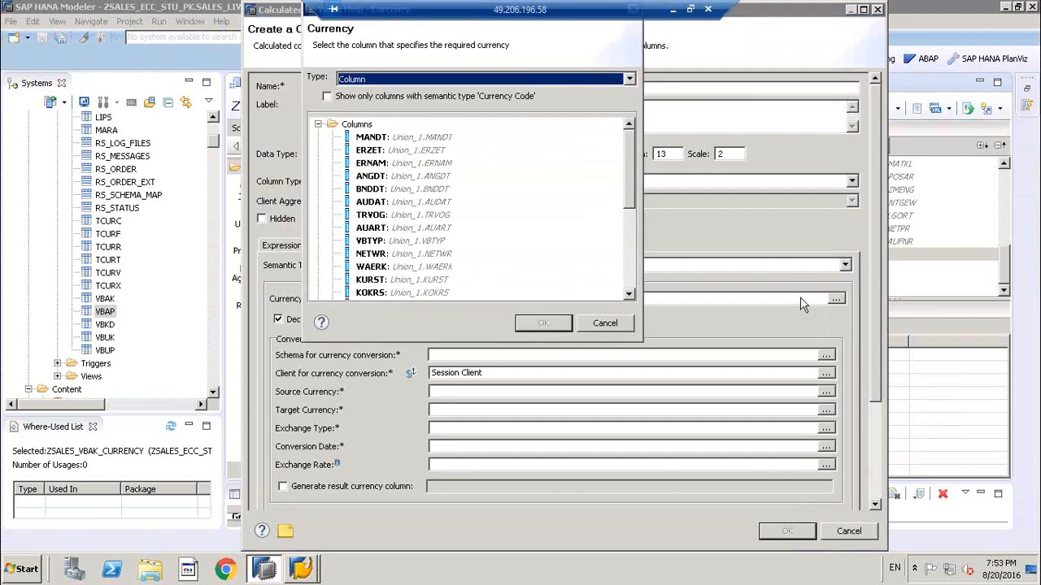
{"action": "left_click", "coordinate": [383, 79]}
{"action": "left_click", "coordinate": [384, 91]}
{"action": "left_click", "coordinate": [606, 324]}
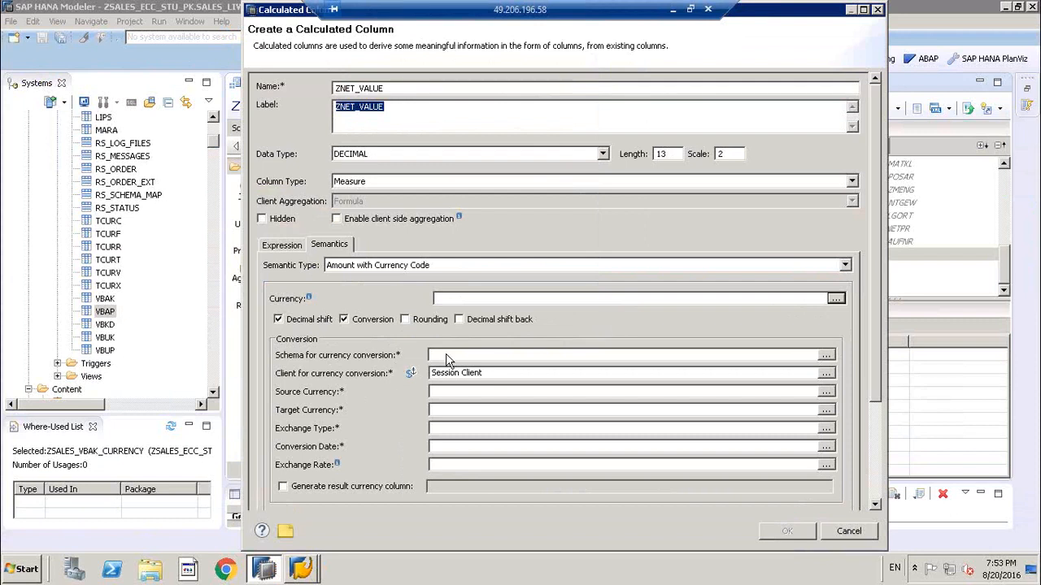
- Assign the WAERK column as the currency of ZNET_VALUE
{"action": "left_click", "coordinate": [836, 300]}
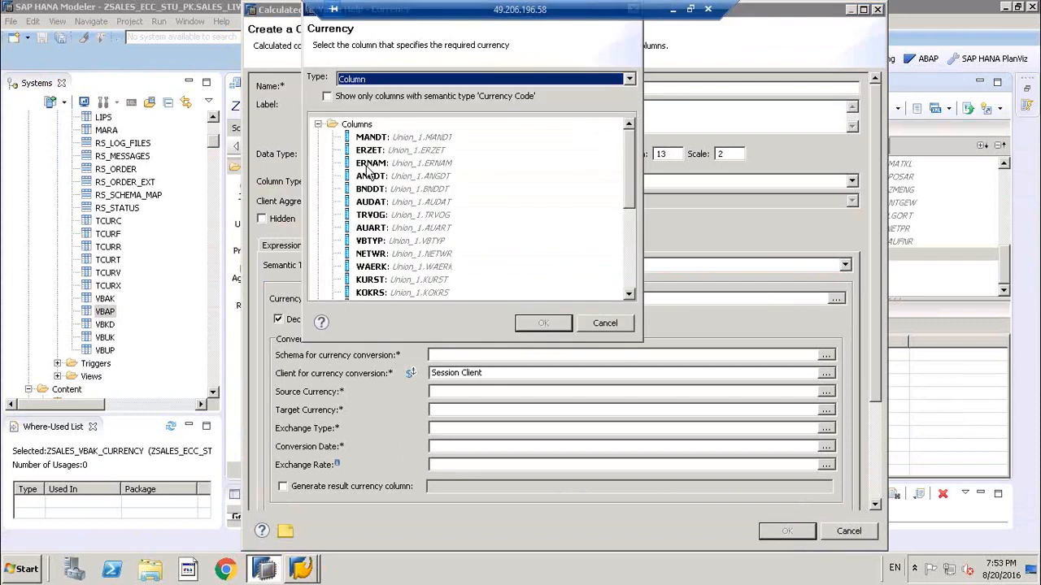
{"action": "left_click", "coordinate": [399, 244]}
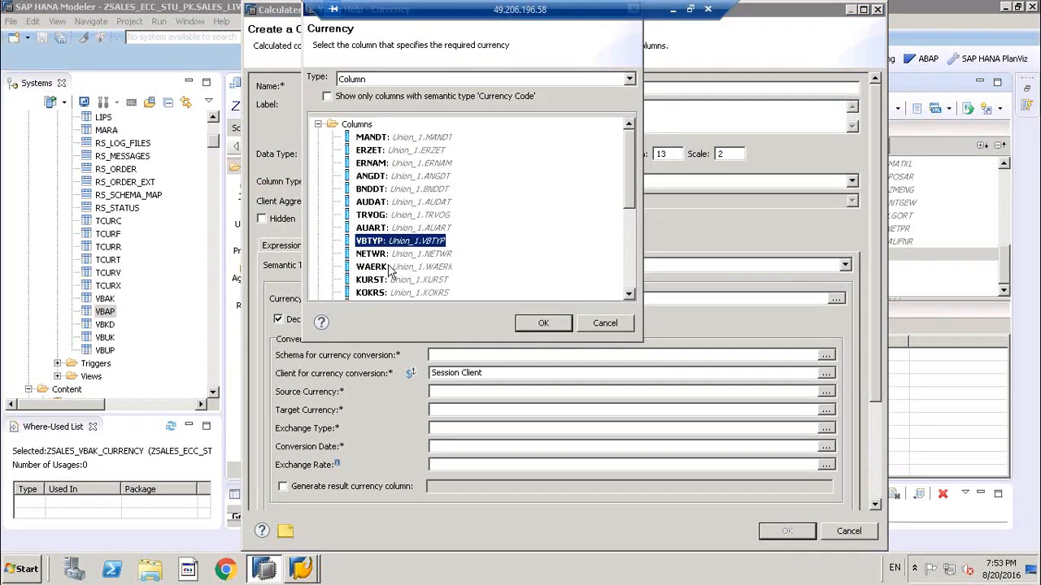
{"action": "double_click", "coordinate": [391, 267]}
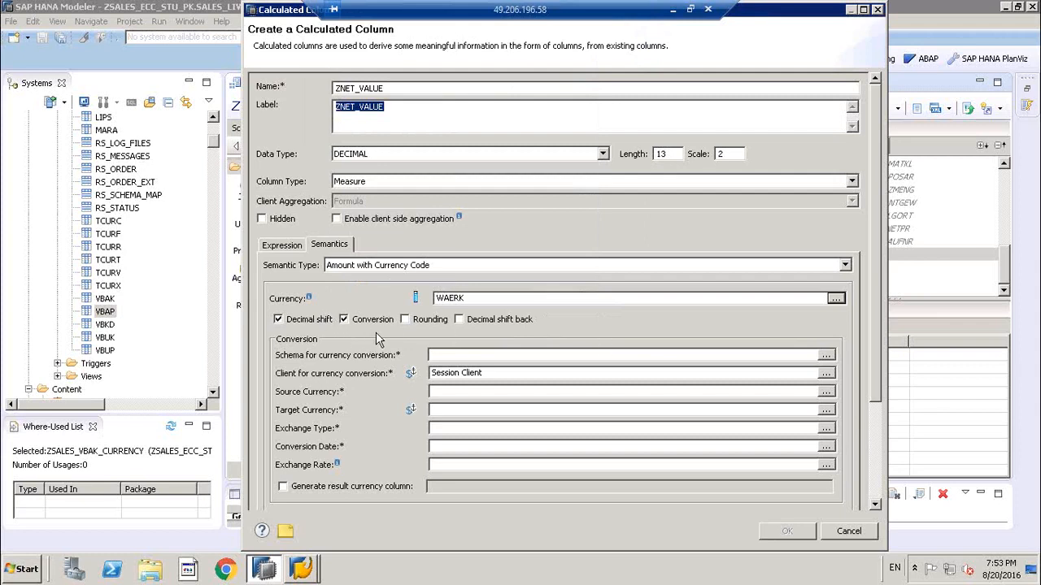
- Set the schema for currency conversion to TALARIS_SLT
{"action": "left_click", "coordinate": [456, 358]}
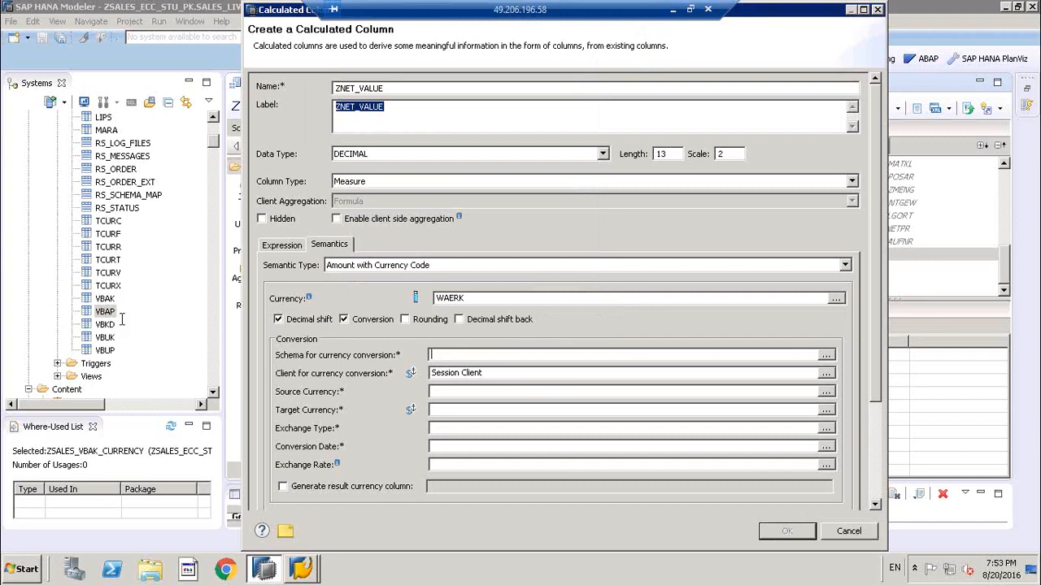
{"action": "left_click", "coordinate": [825, 356]}
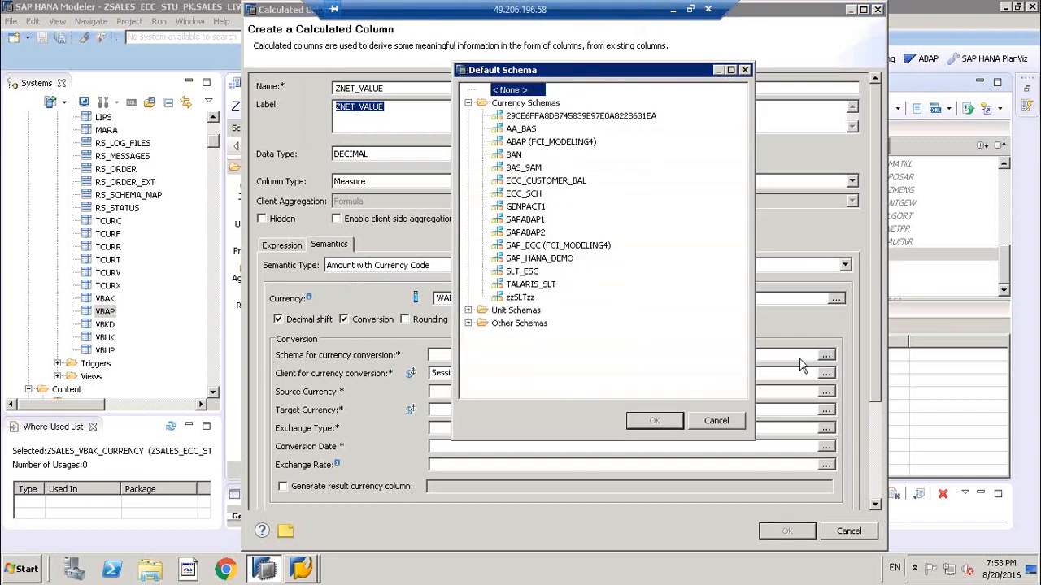
{"action": "left_click", "coordinate": [533, 285]}
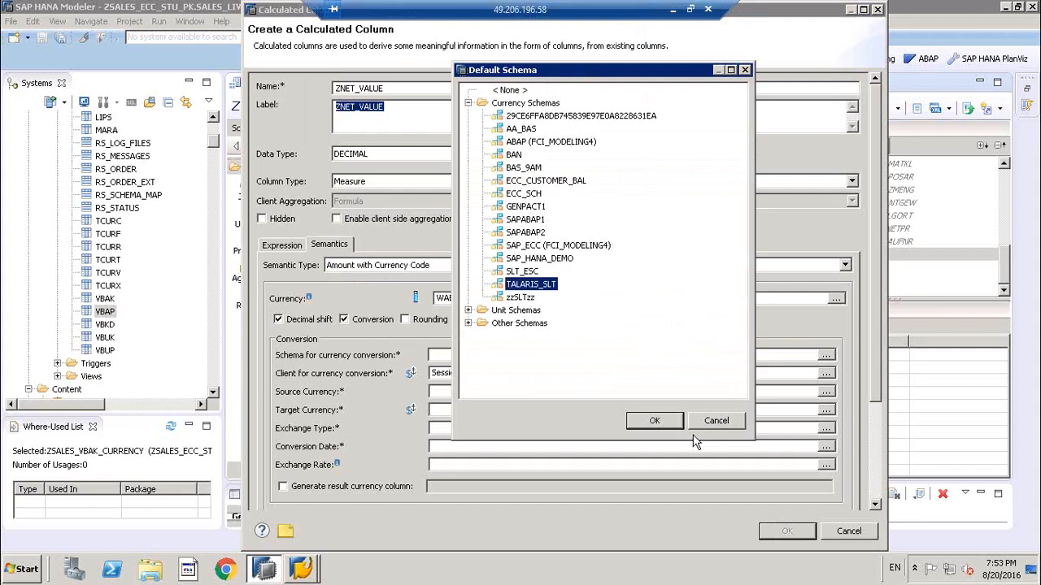
{"action": "left_click", "coordinate": [660, 424]}
- Set the client for currency conversion to type Column, using the MANDT column
{"action": "left_click", "coordinate": [437, 392]}
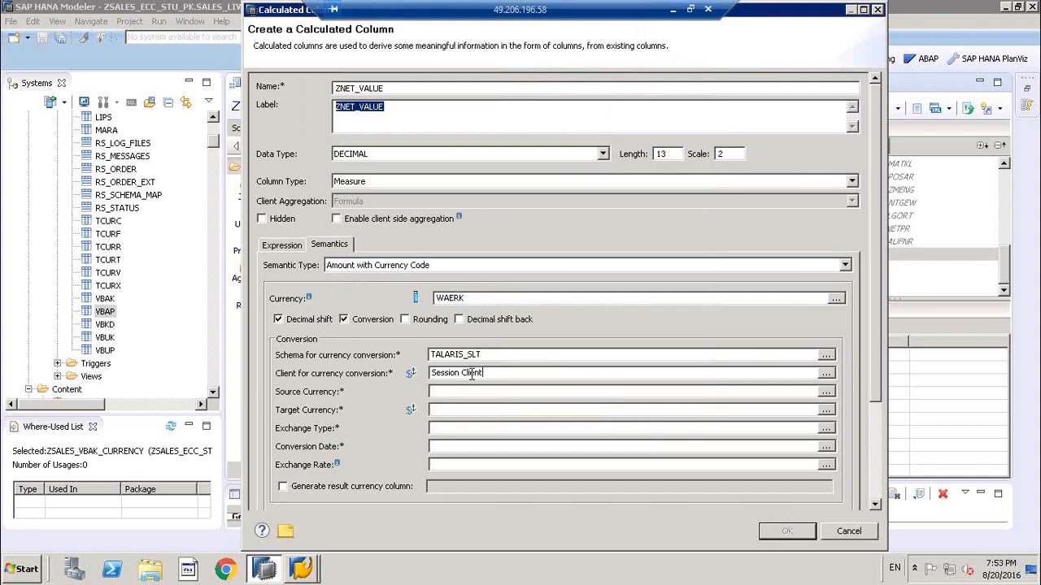
{"action": "left_click", "coordinate": [824, 373]}
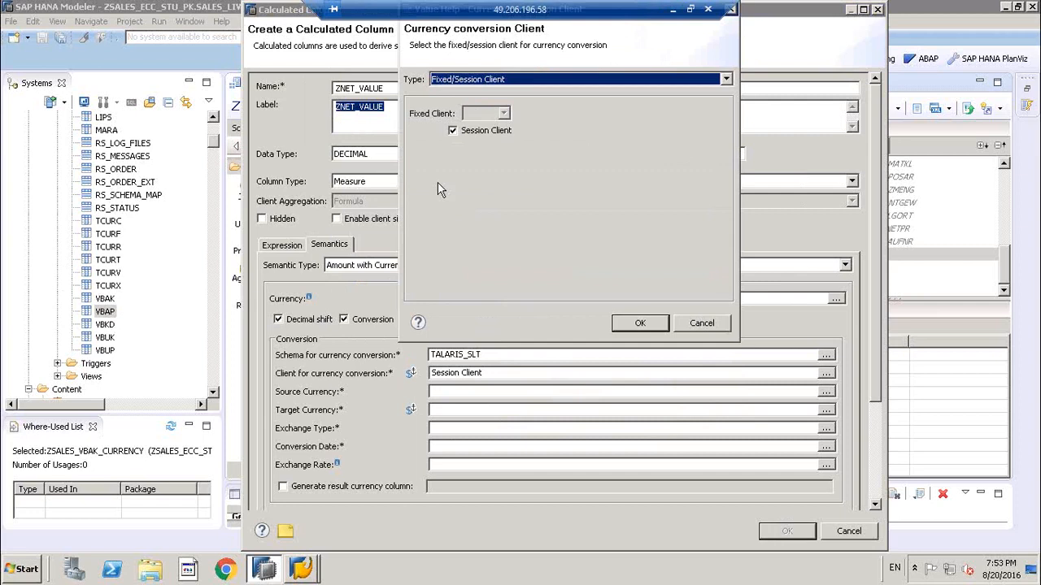
{"action": "left_click", "coordinate": [527, 79]}
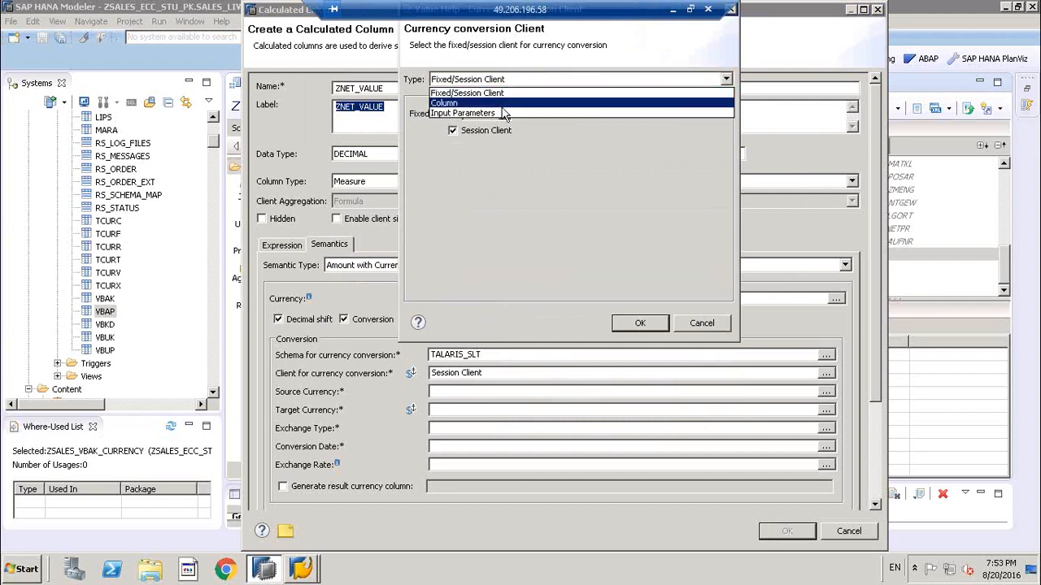
{"action": "left_click", "coordinate": [502, 94]}
{"action": "left_click", "coordinate": [521, 80]}
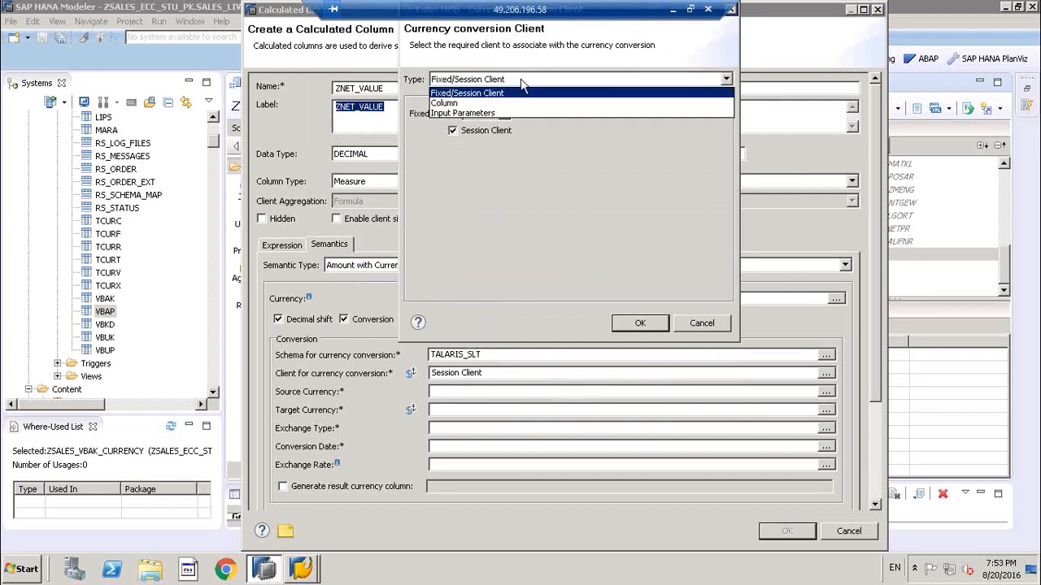
{"action": "left_click", "coordinate": [442, 103]}
{"action": "left_click", "coordinate": [490, 122]}
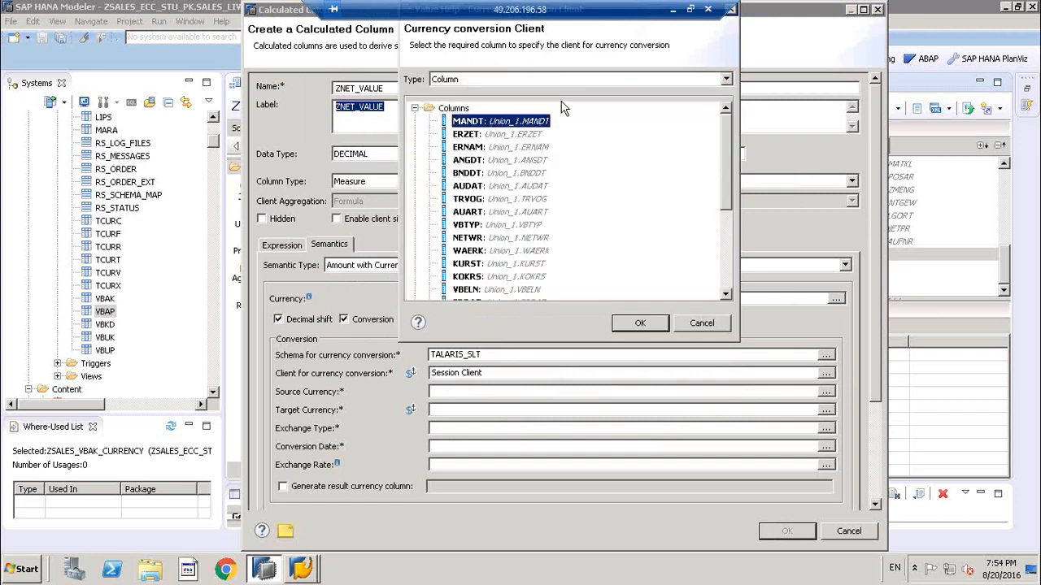
{"action": "left_click", "coordinate": [628, 327]}
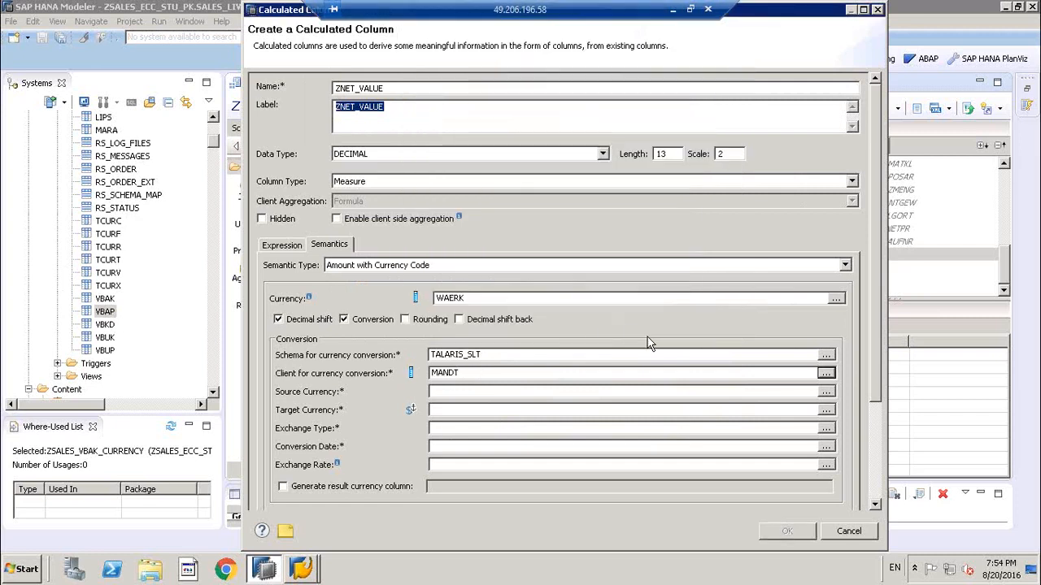
- Examine the client number on the EHP7 system's logon screen in SAP Logon, and return to the calculated column in SAP HANA Modeler
{"action": "left_click_drag", "start_coordinate": [462, 374], "coordinate": [409, 377]}
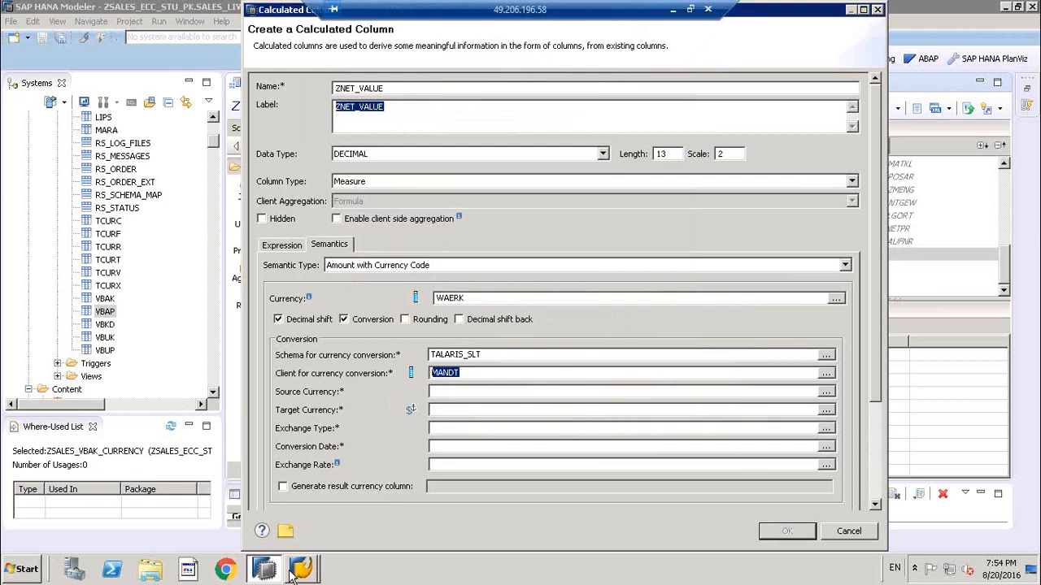
{"action": "mouse_move", "coordinate": [297, 572]}
{"action": "left_click", "coordinate": [272, 507]}
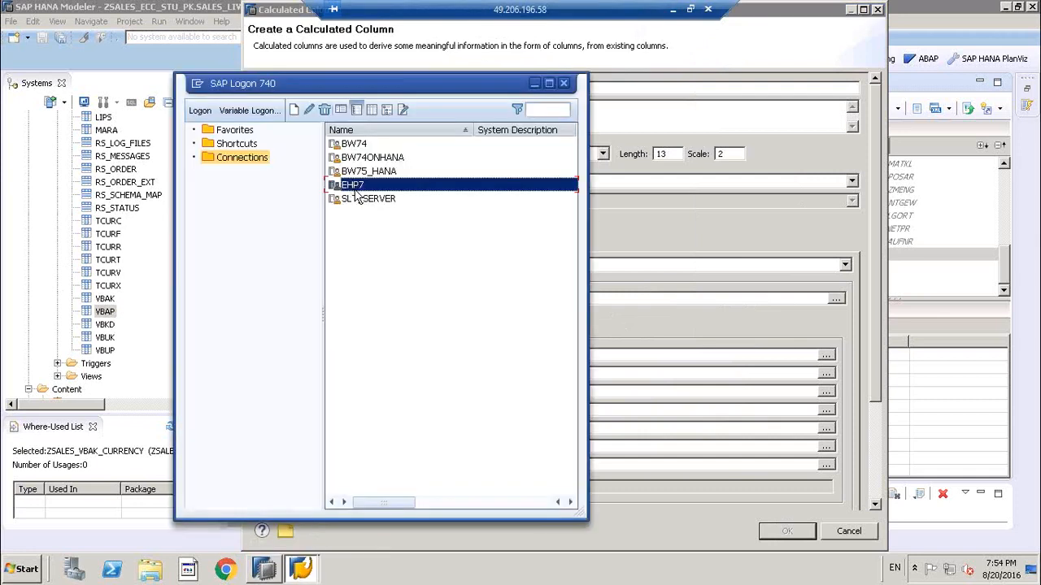
{"action": "double_click", "coordinate": [355, 191]}
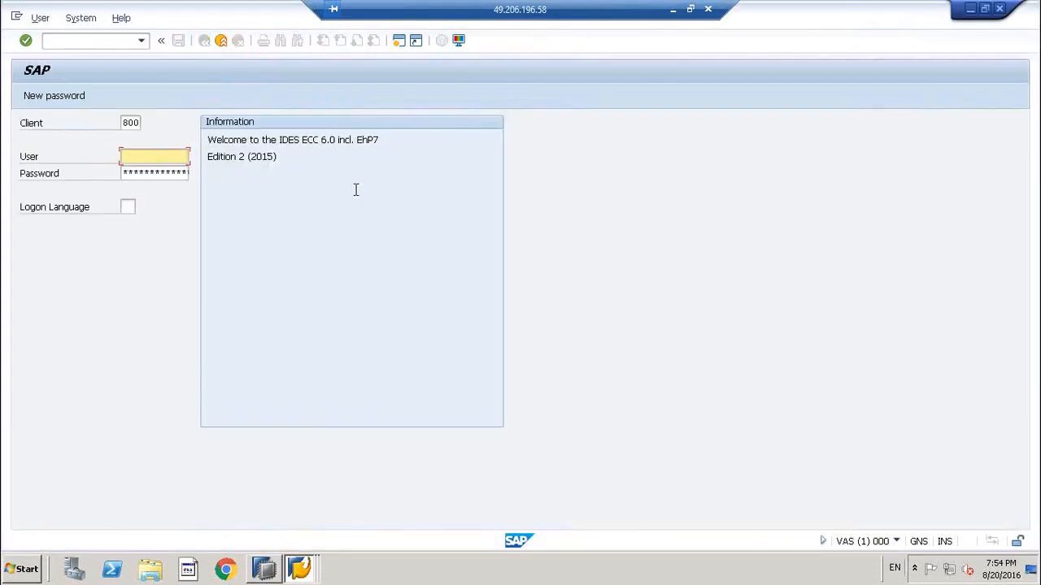
{"action": "left_click", "coordinate": [123, 122]}
{"action": "left_click_drag", "start_coordinate": [124, 122], "coordinate": [171, 125]}
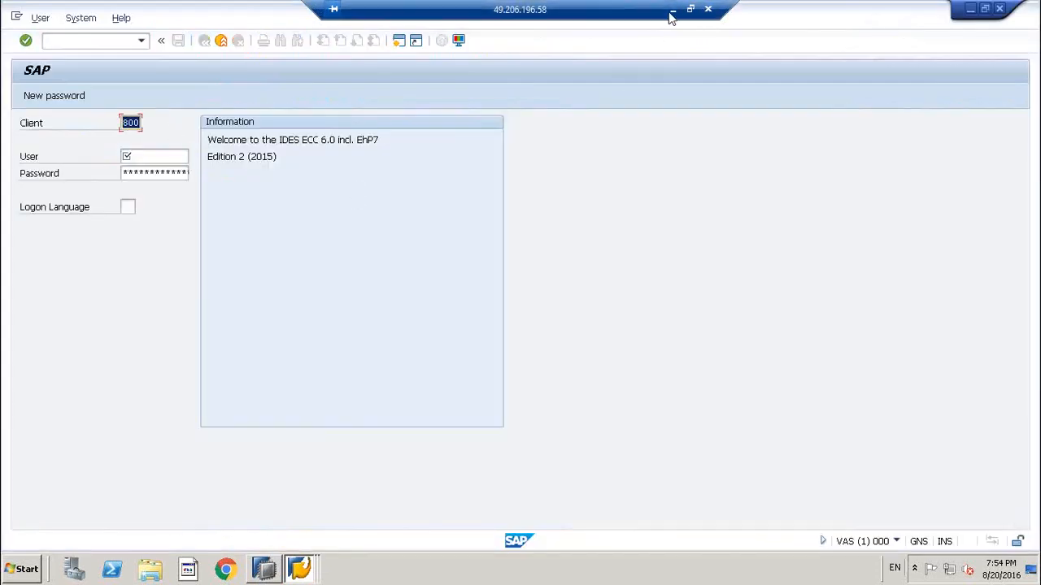
{"action": "left_click", "coordinate": [265, 571]}
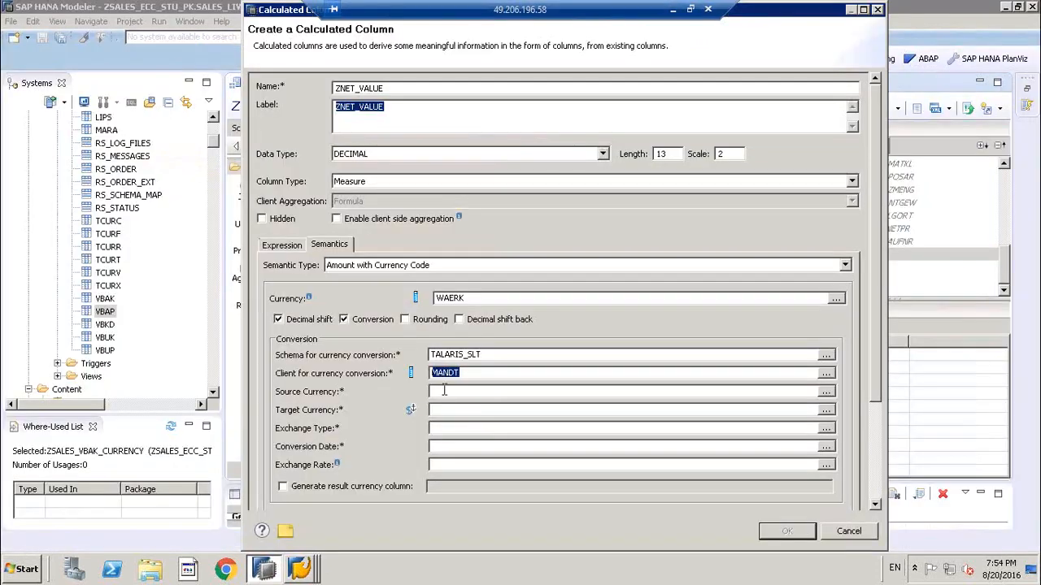
- Open the value selection for the source currency and switch its type to Column
{"action": "left_click", "coordinate": [451, 394]}
{"action": "left_click", "coordinate": [825, 391]}
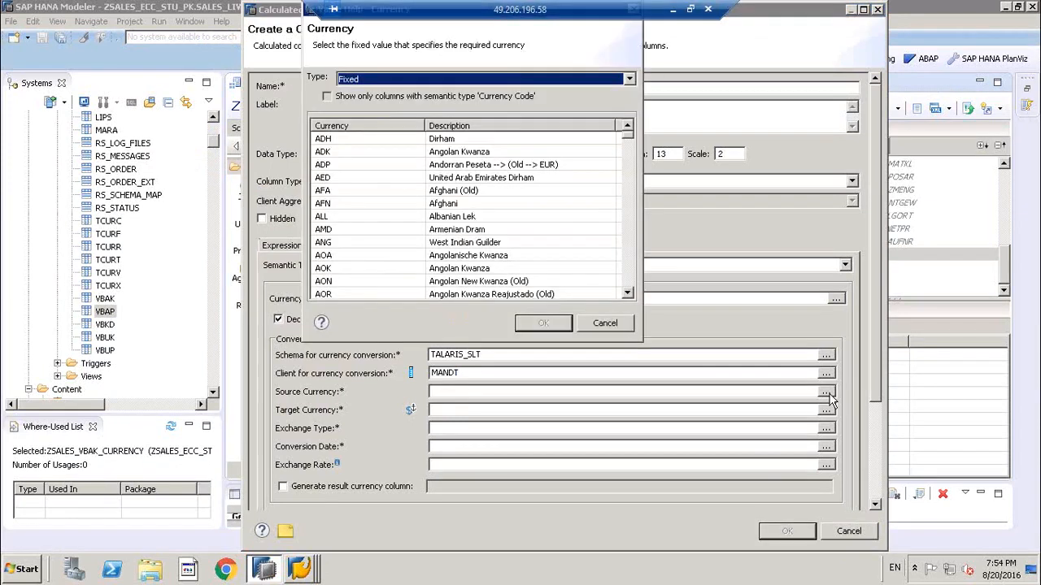
{"action": "left_click", "coordinate": [359, 78]}
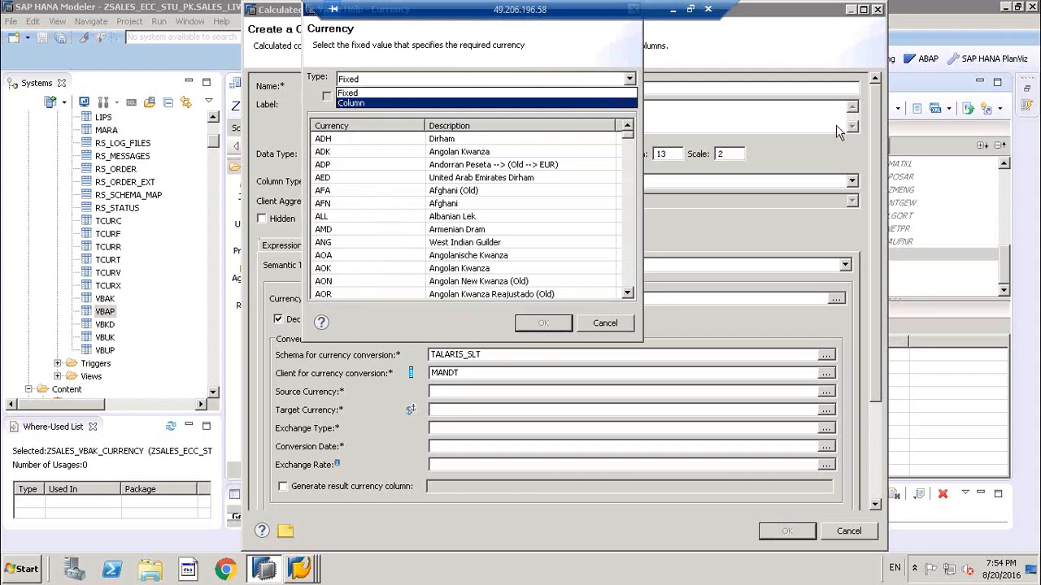
{"action": "left_click", "coordinate": [673, 9]}
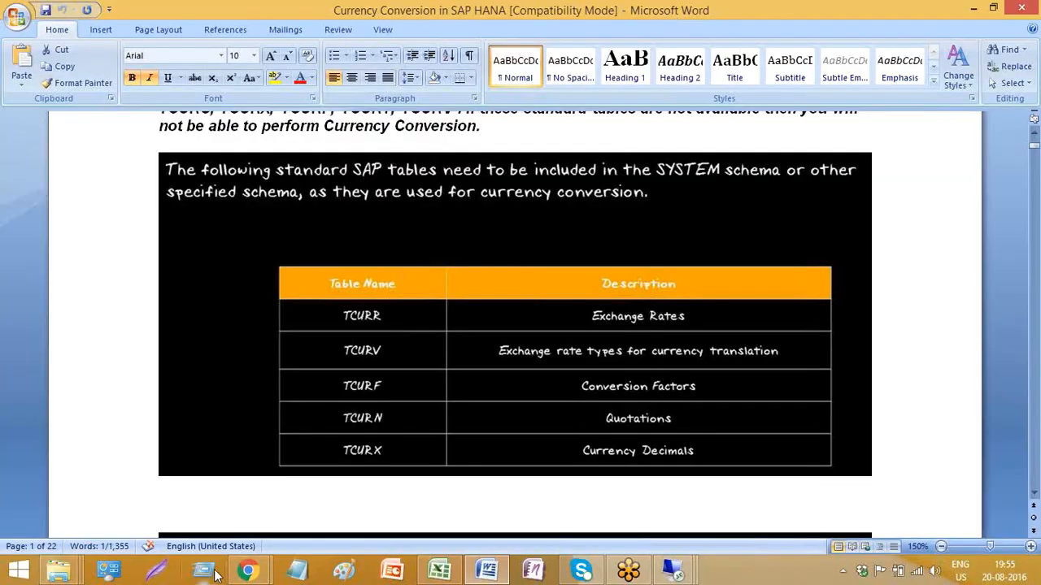
{"action": "key", "text": "super+r"}
{"action": "left_click", "coordinate": [150, 522]}
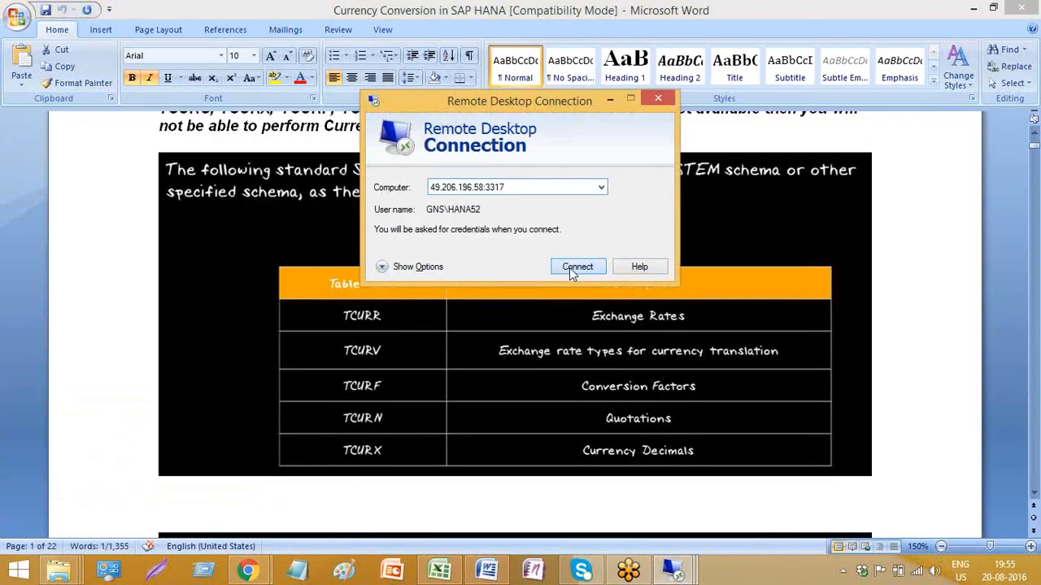
{"action": "left_click", "coordinate": [577, 266]}
{"action": "type", "text": "****"}
{"action": "key", "text": "Return"}
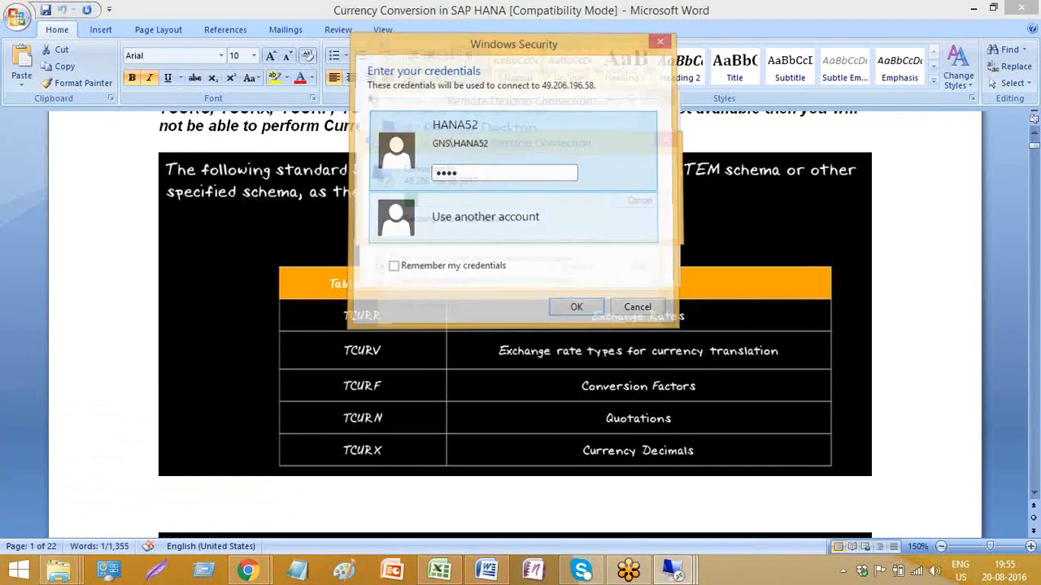
{"action": "left_click", "coordinate": [548, 320]}
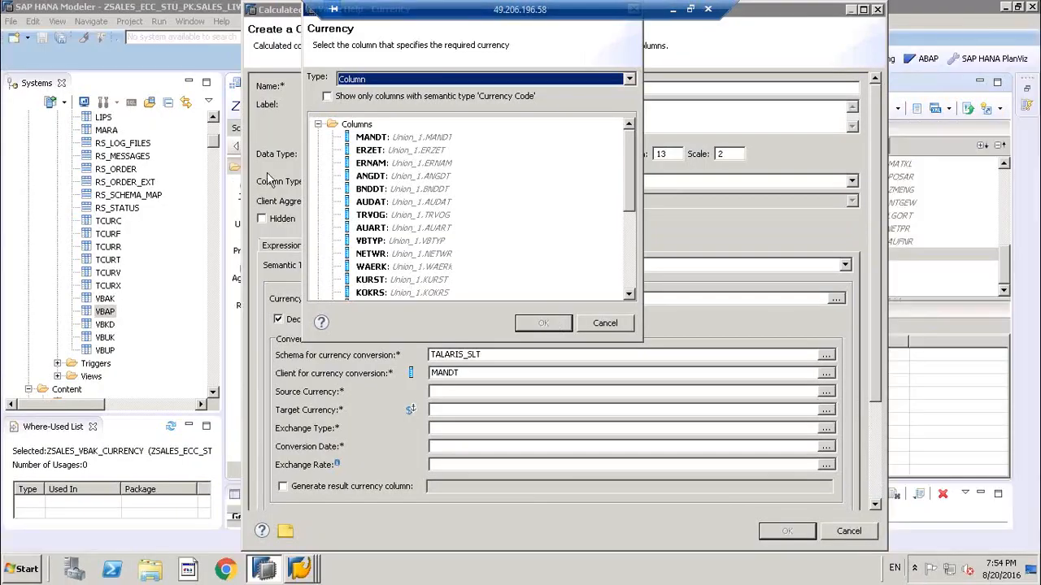
- Set the source currency to type Column, using the WAERK column
{"action": "left_click", "coordinate": [439, 79]}
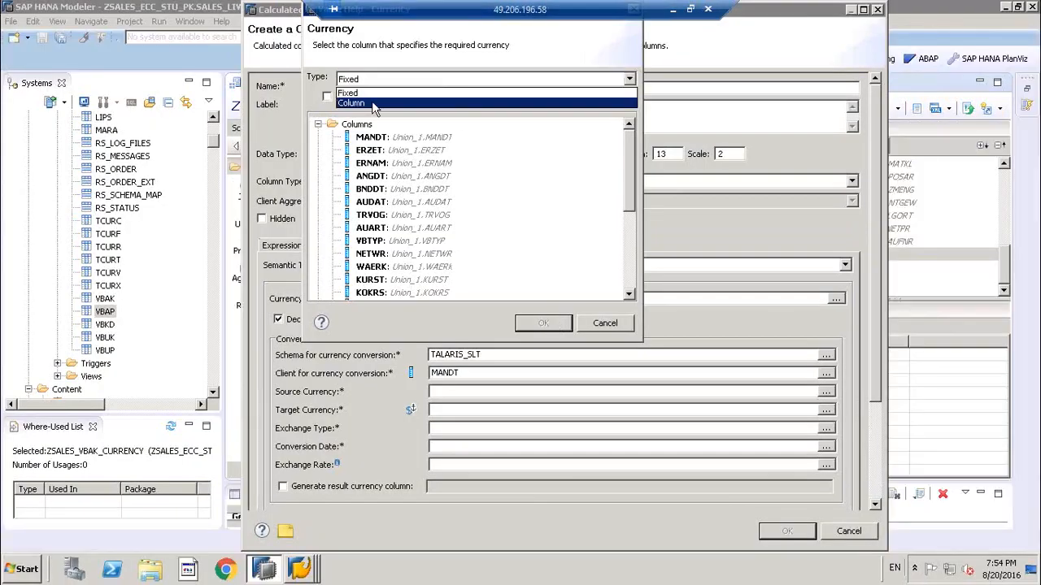
{"action": "left_click", "coordinate": [371, 102]}
{"action": "left_click_drag", "start_coordinate": [627, 179], "coordinate": [627, 191]}
{"action": "double_click", "coordinate": [393, 241]}
- Set the target currency to the fixed value USD (United States Dollar)
{"action": "left_click", "coordinate": [447, 410]}
{"action": "left_click", "coordinate": [824, 411]}
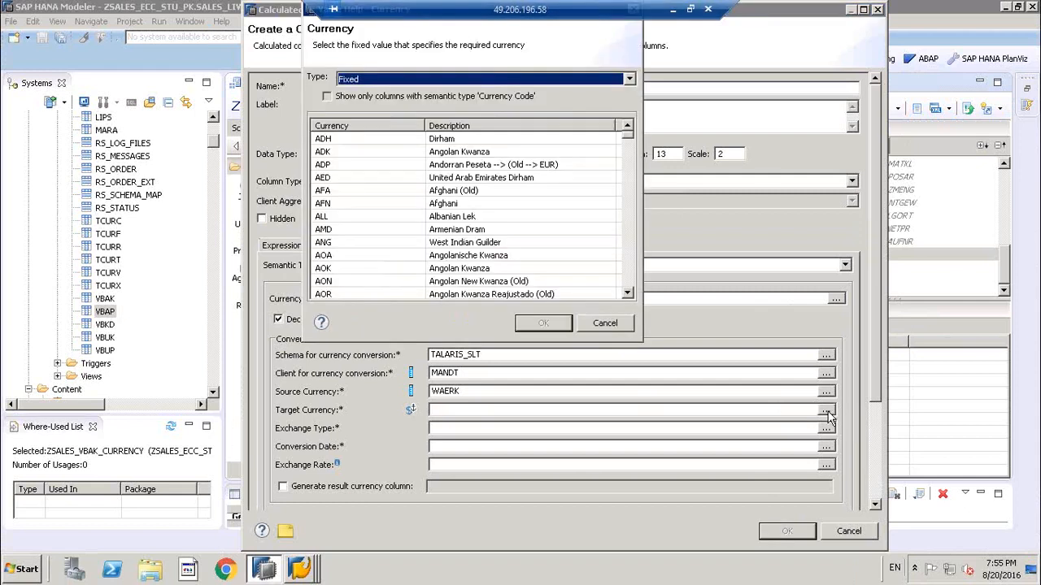
{"action": "left_click", "coordinate": [348, 216]}
{"action": "scroll", "coordinate": [393, 265], "scroll_direction": "down", "scroll_amount": 2}
{"action": "scroll", "coordinate": [393, 264], "scroll_direction": "down", "scroll_amount": 1}
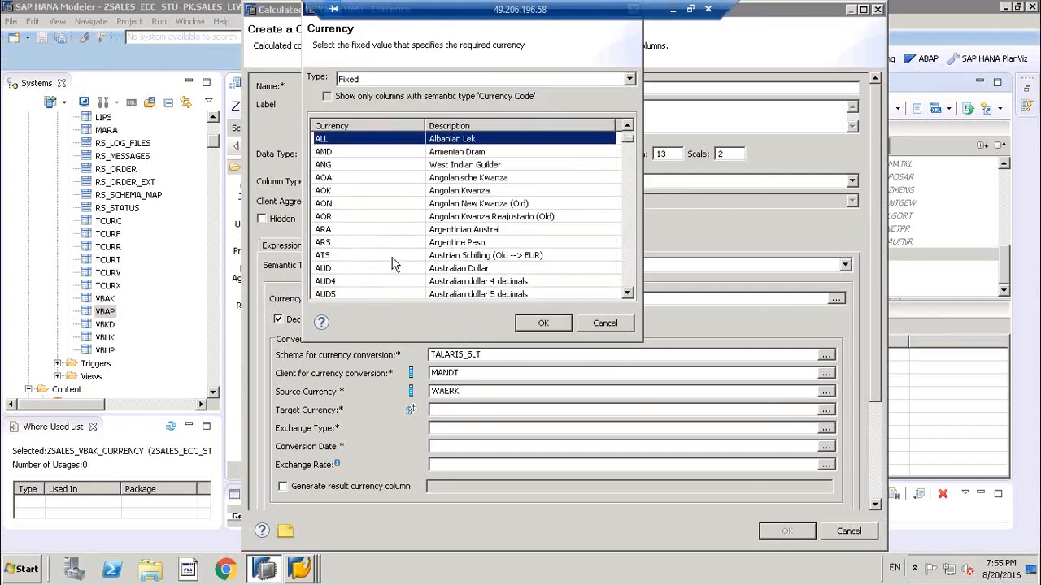
{"action": "scroll", "coordinate": [404, 260], "scroll_direction": "down", "scroll_amount": 8}
{"action": "scroll", "coordinate": [403, 268], "scroll_direction": "down", "scroll_amount": 20}
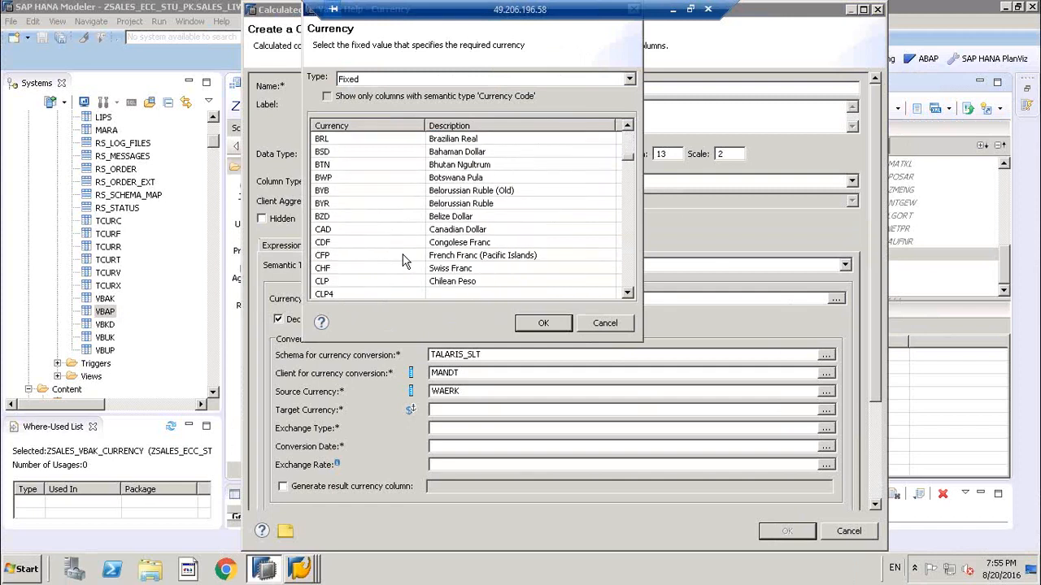
{"action": "scroll", "coordinate": [400, 281], "scroll_direction": "down", "scroll_amount": 18}
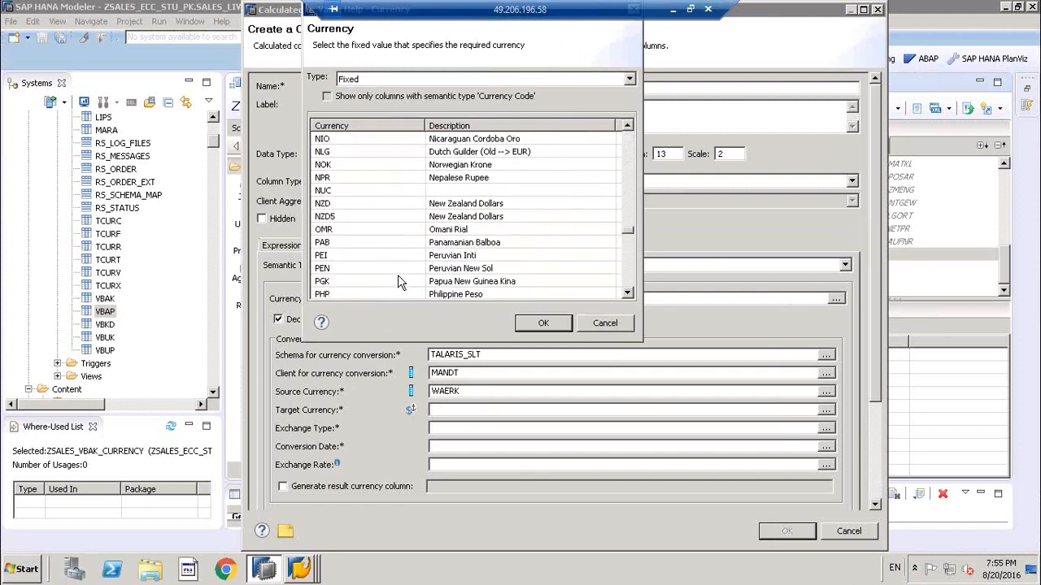
{"action": "scroll", "coordinate": [398, 280], "scroll_direction": "down", "scroll_amount": 6}
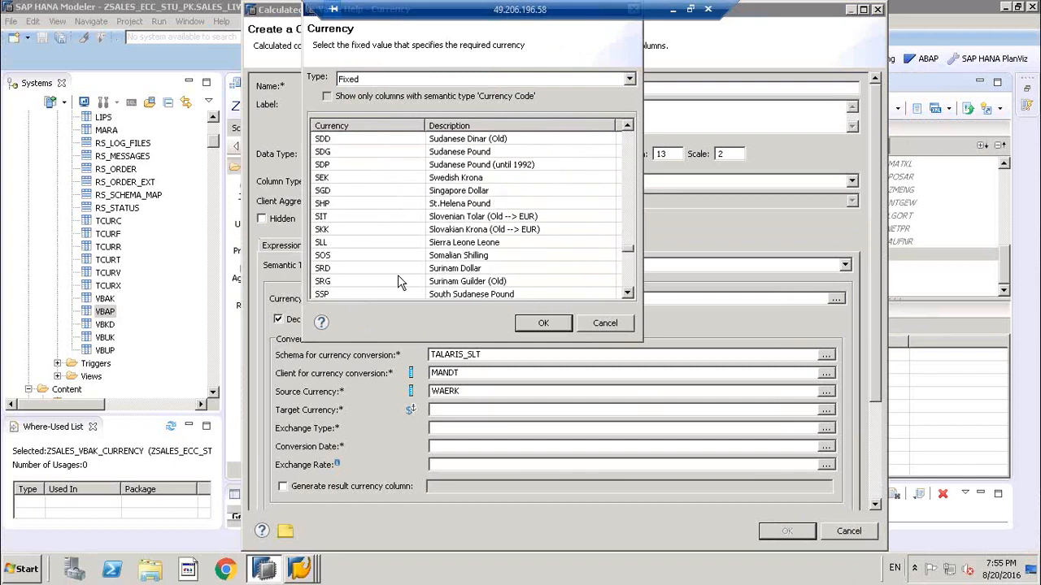
{"action": "scroll", "coordinate": [398, 275], "scroll_direction": "down", "scroll_amount": 4}
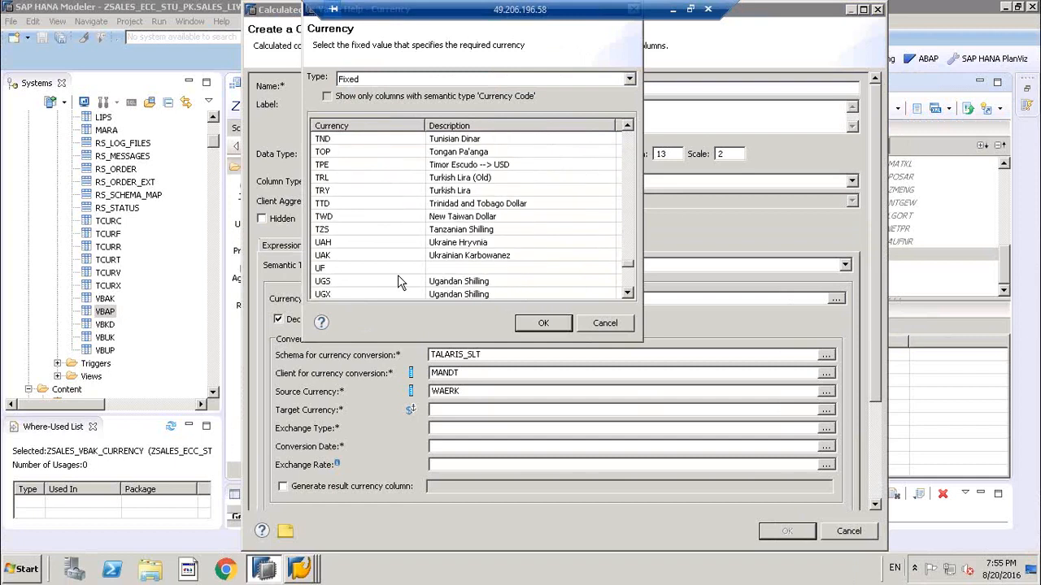
{"action": "left_click", "coordinate": [333, 243]}
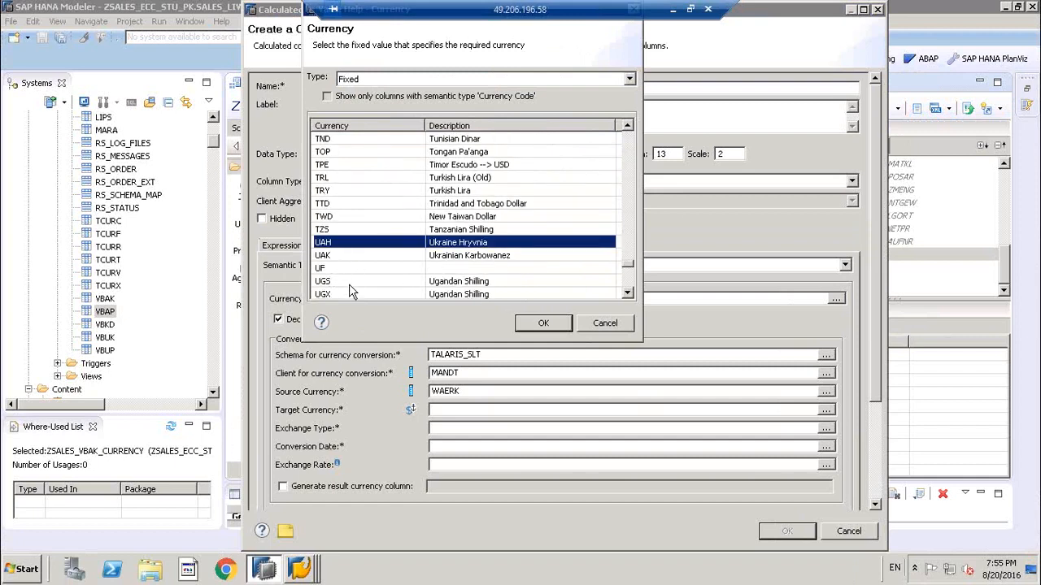
{"action": "scroll", "coordinate": [349, 283], "scroll_direction": "down", "scroll_amount": 2}
{"action": "left_click", "coordinate": [431, 244]}
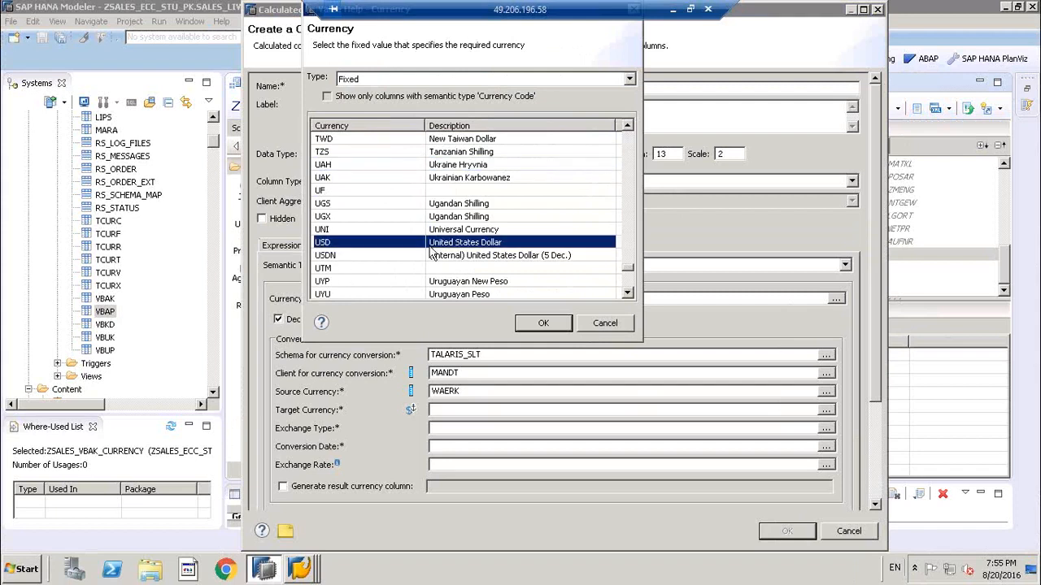
{"action": "double_click", "coordinate": [477, 244]}
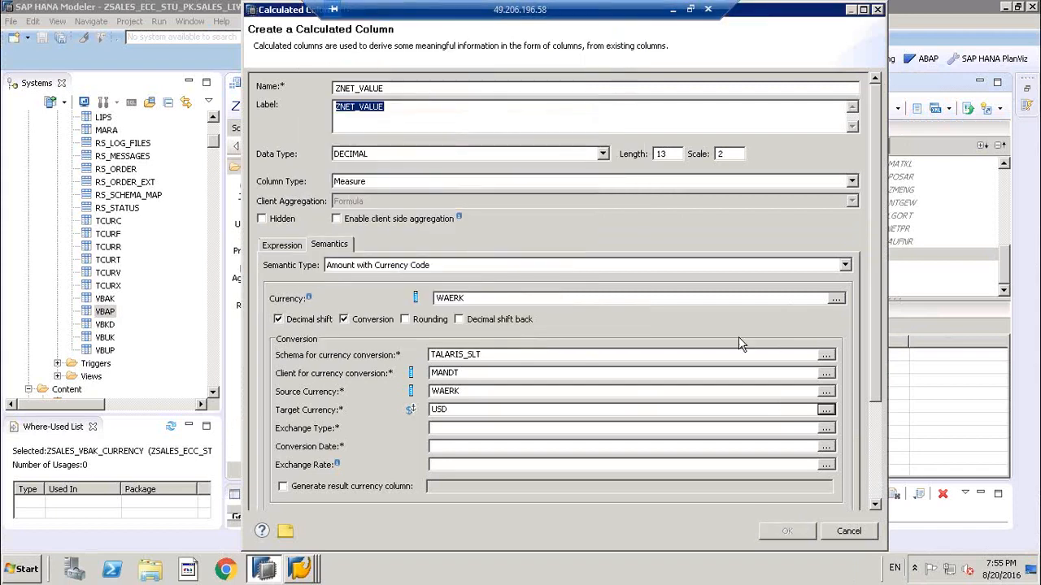
- Set the exchange type to the fixed value M and open the value selection for the conversion date
{"action": "left_click", "coordinate": [825, 429]}
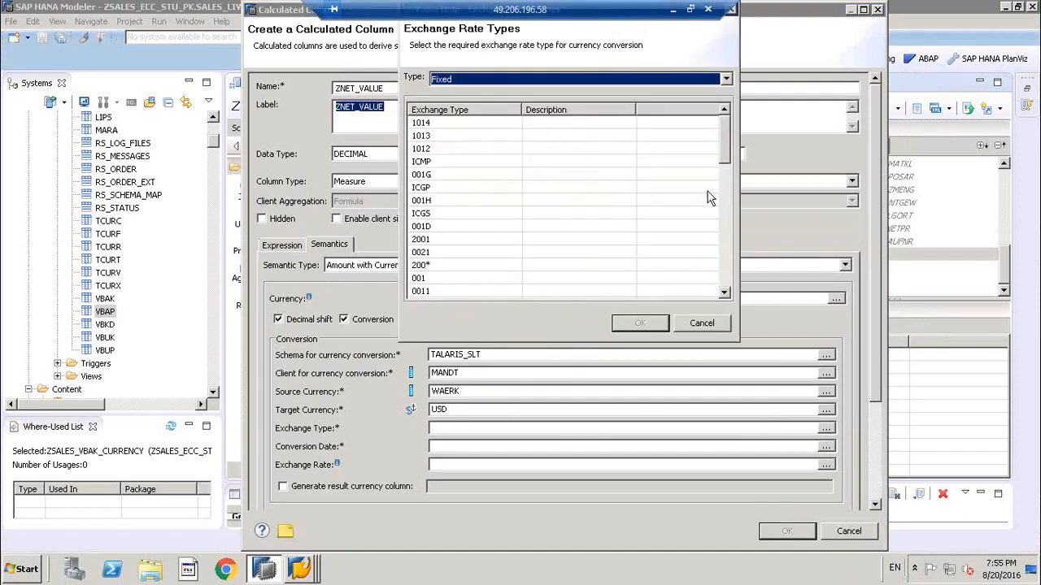
{"action": "left_click_drag", "start_coordinate": [725, 146], "coordinate": [723, 217]}
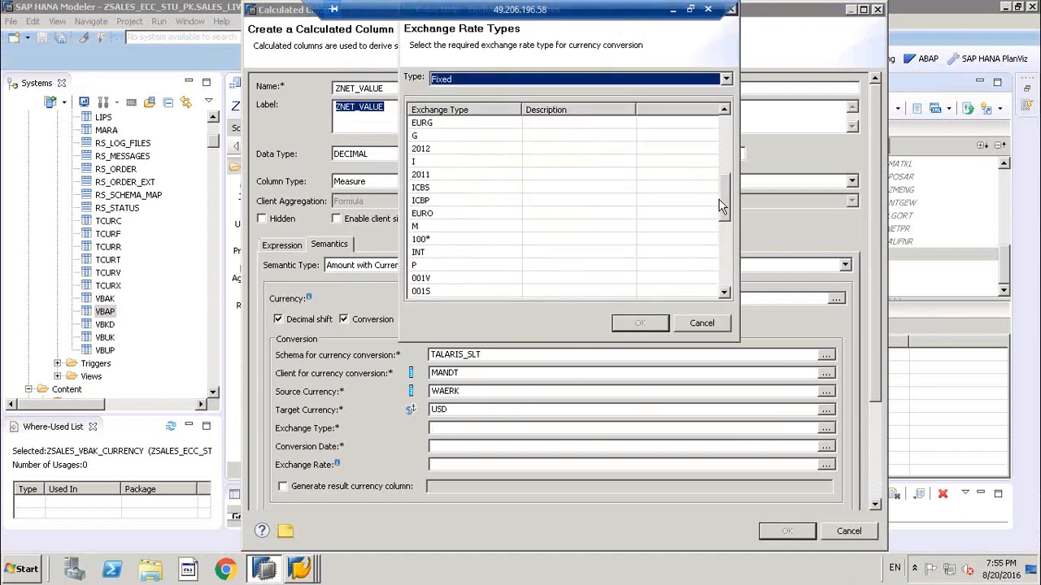
{"action": "left_click", "coordinate": [456, 228]}
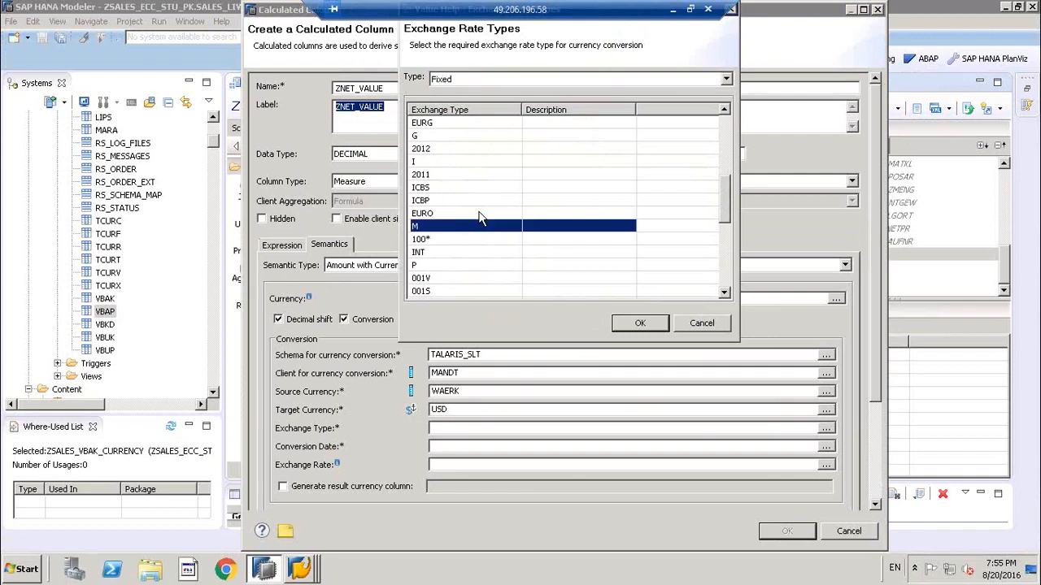
{"action": "double_click", "coordinate": [461, 232]}
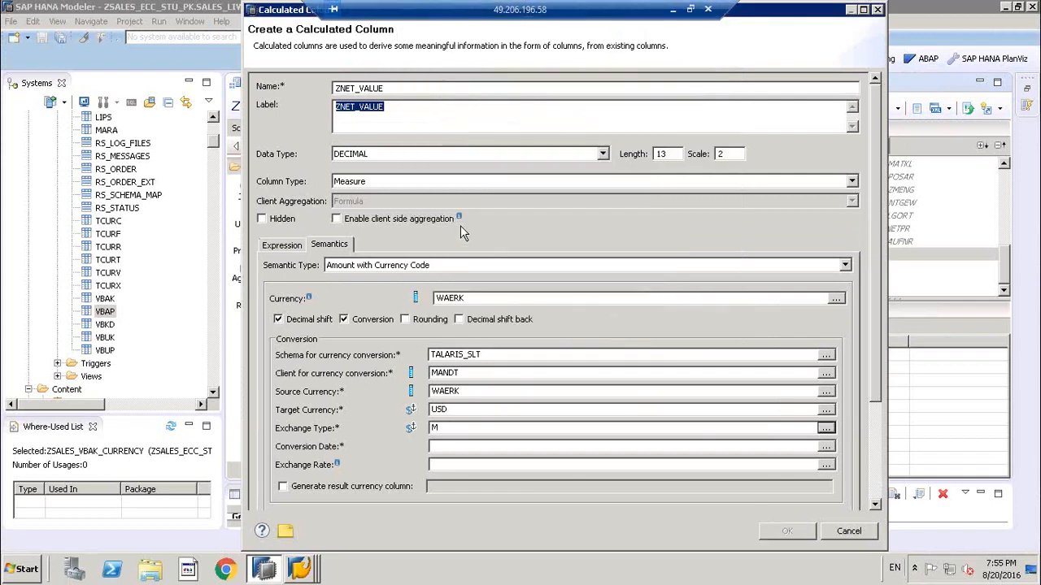
{"action": "left_click", "coordinate": [461, 447]}
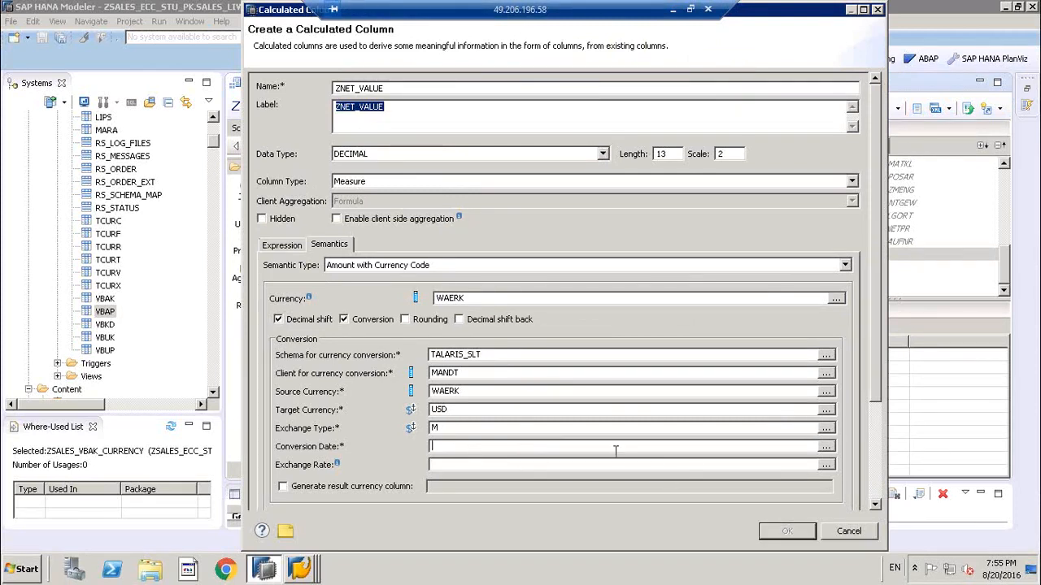
{"action": "left_click", "coordinate": [825, 447]}
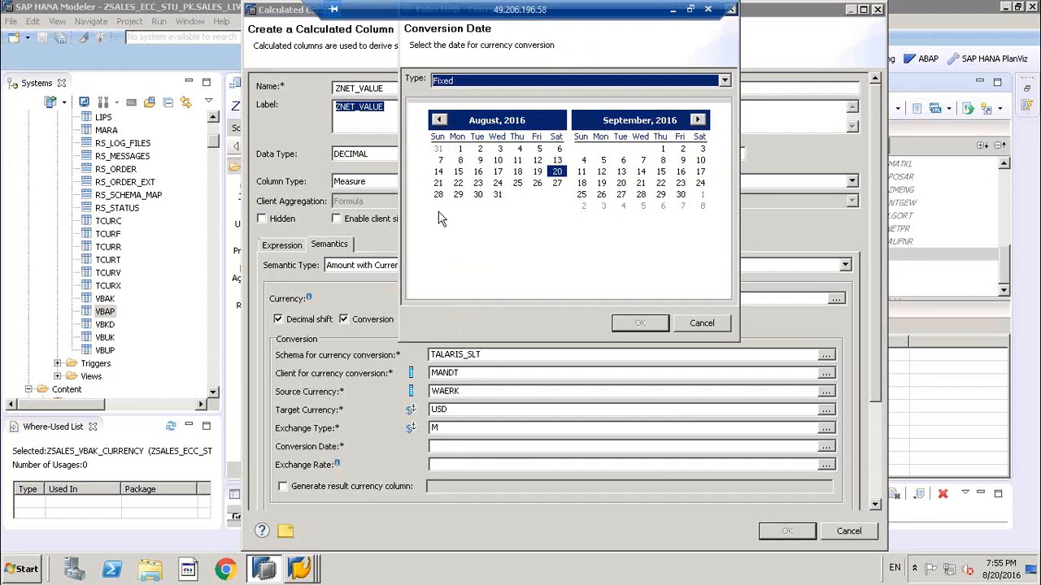
{"action": "left_click", "coordinate": [672, 11]}
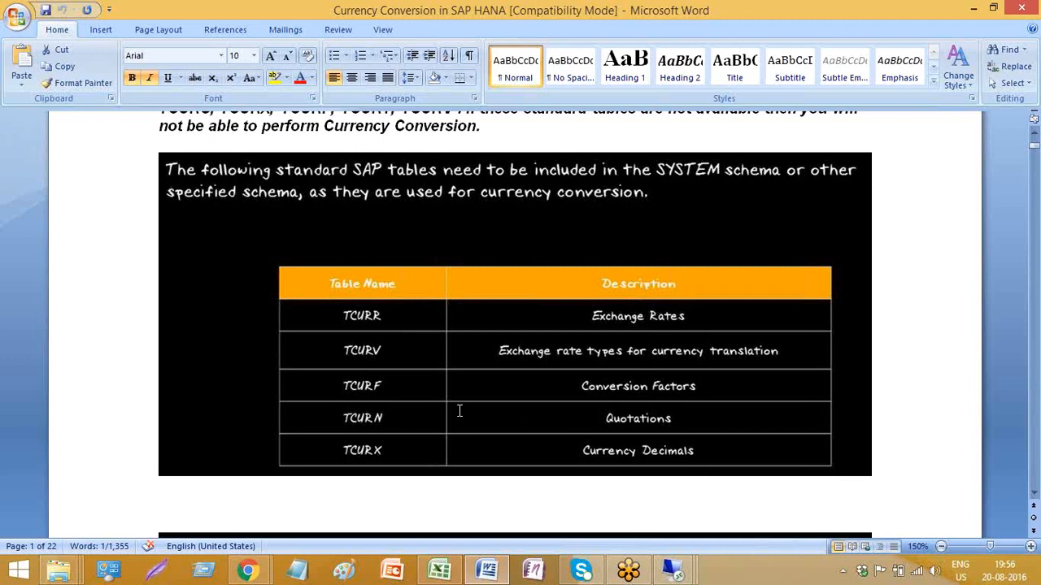
{"action": "mouse_move", "coordinate": [671, 571]}
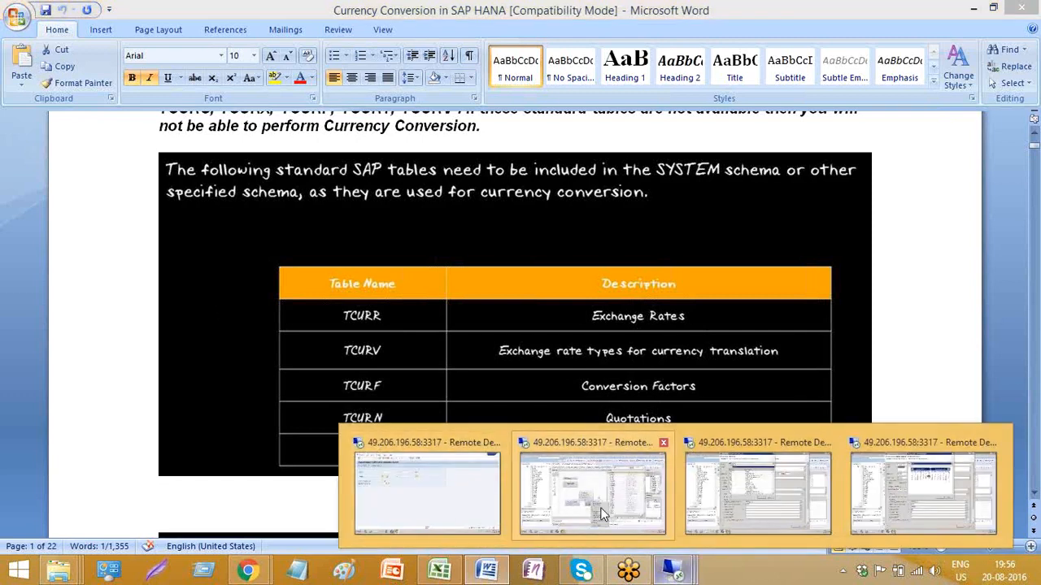
{"action": "left_click", "coordinate": [901, 514]}
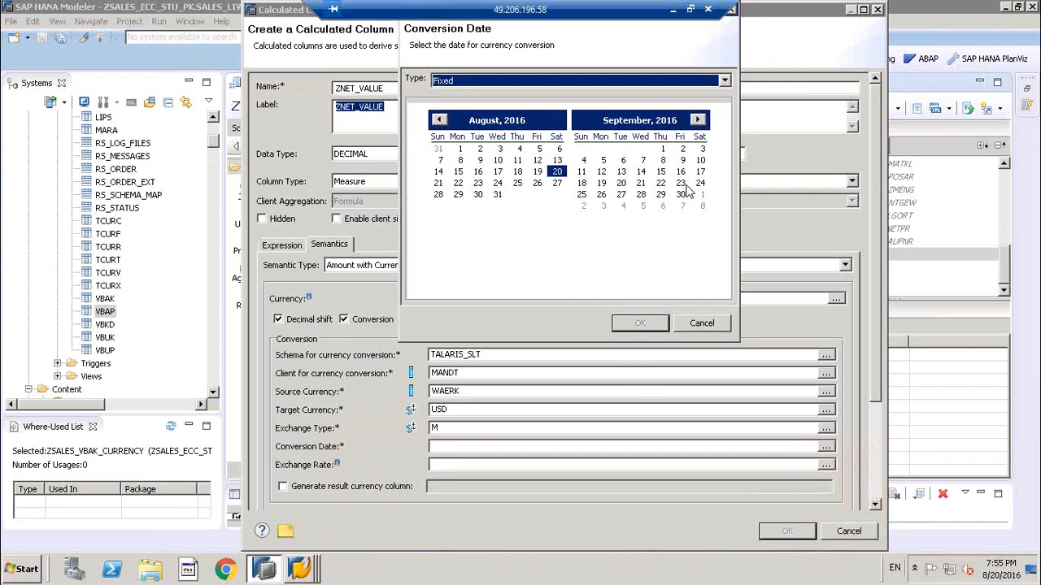
- Dismiss the ended remote session and connect to the remote computer again, entering the account password and accepting the untrusted certificate
{"action": "left_click", "coordinate": [673, 10]}
{"action": "mouse_move", "coordinate": [672, 570]}
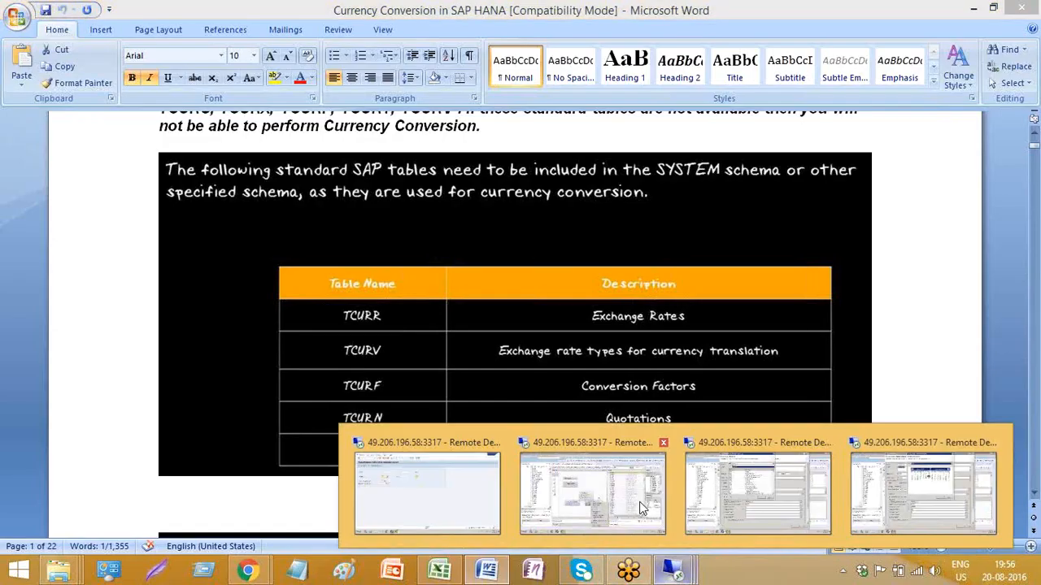
{"action": "left_click", "coordinate": [501, 444]}
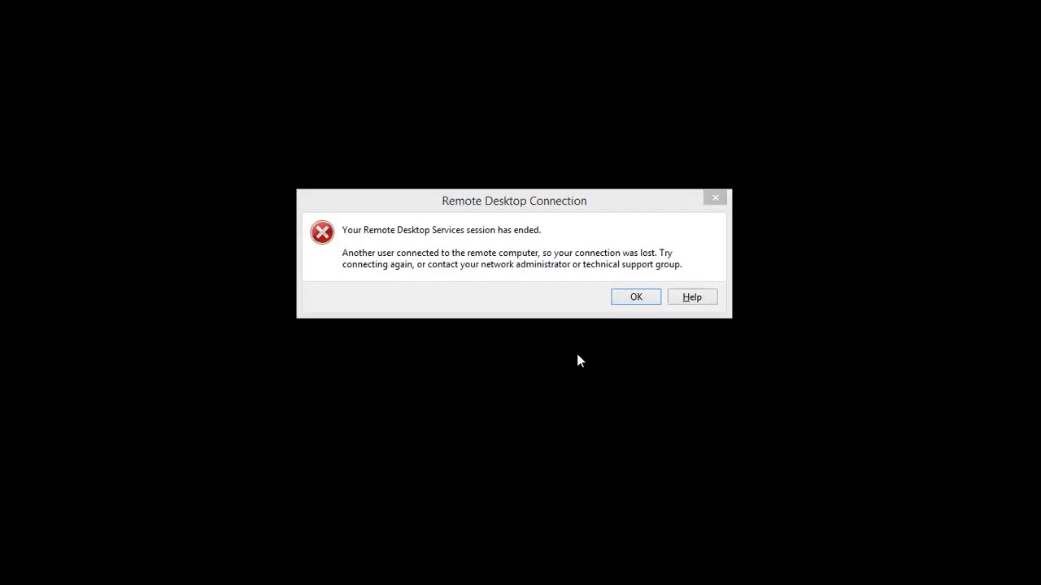
{"action": "left_click", "coordinate": [627, 298]}
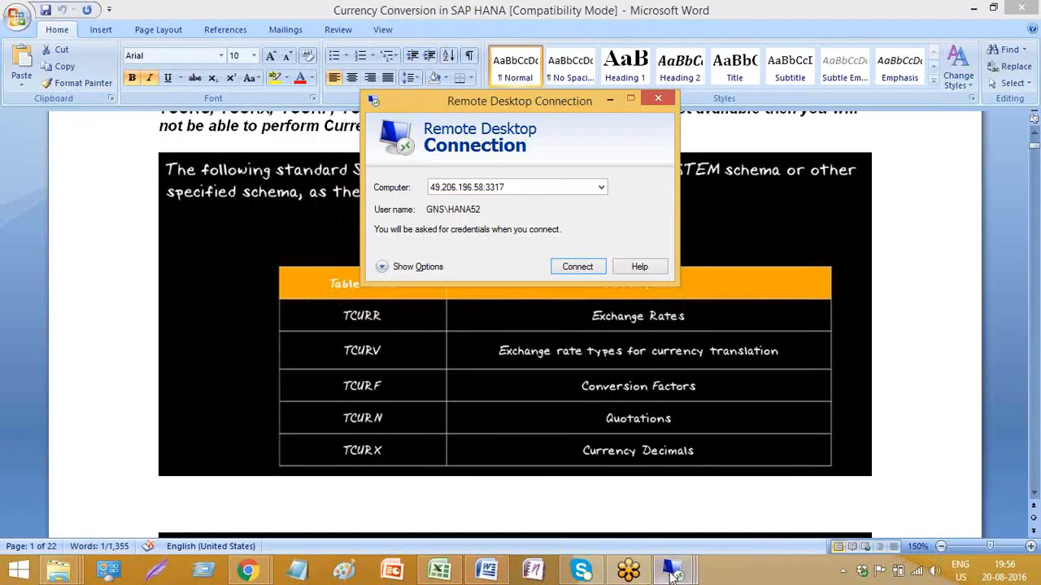
{"action": "left_click", "coordinate": [574, 268]}
{"action": "type", "text": "••••"}
{"action": "key", "text": "Return"}
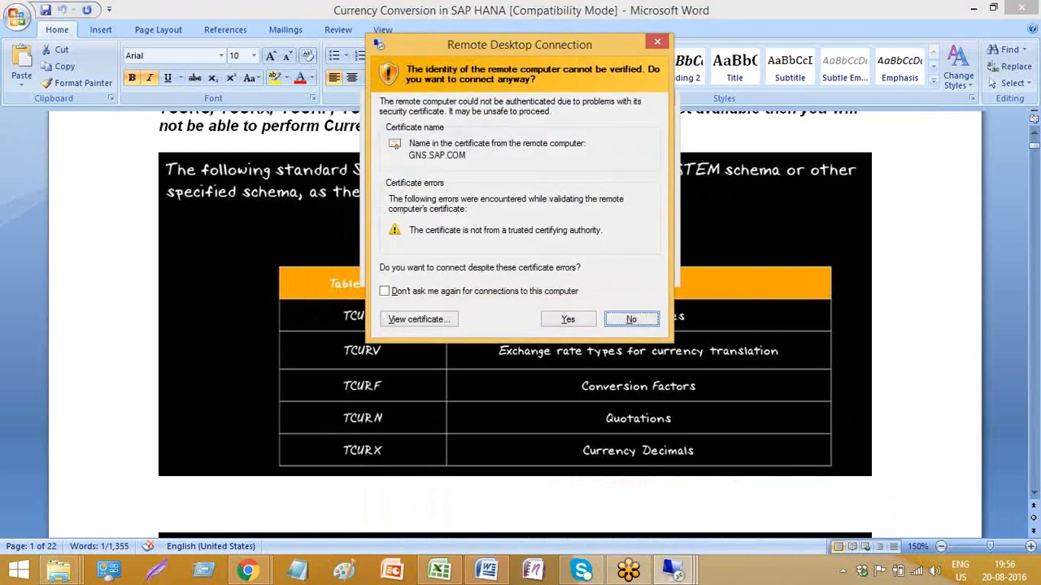
{"action": "left_click", "coordinate": [573, 315]}
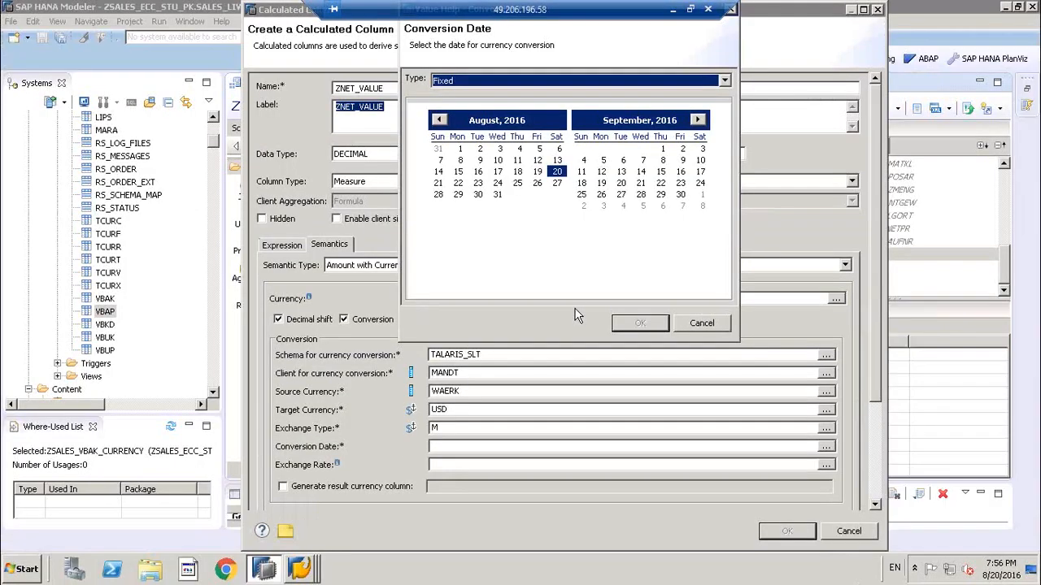
- Set the currency conversion date to the fixed date 20160601
{"action": "left_click", "coordinate": [440, 120]}
{"action": "left_click", "coordinate": [440, 120]}
{"action": "left_click", "coordinate": [440, 120]}
{"action": "left_click", "coordinate": [525, 126]}
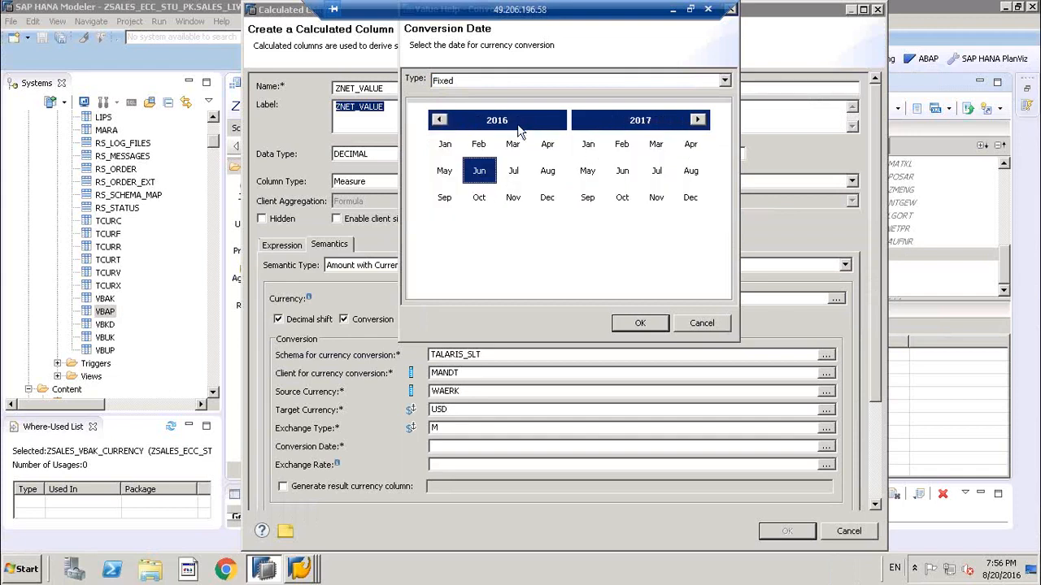
{"action": "left_click", "coordinate": [640, 323]}
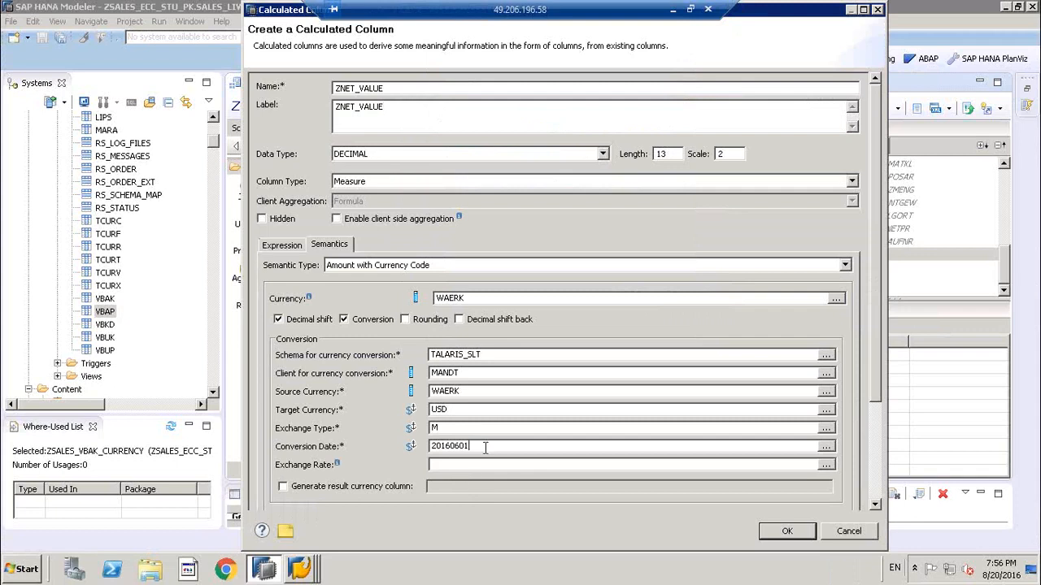
- Confirm the ZNET_VALUE calculated column and show its properties from the output list
{"action": "left_click_drag", "start_coordinate": [480, 447], "coordinate": [426, 446]}
{"action": "left_click", "coordinate": [460, 466]}
{"action": "left_click", "coordinate": [782, 534]}
{"action": "left_click", "coordinate": [782, 531]}
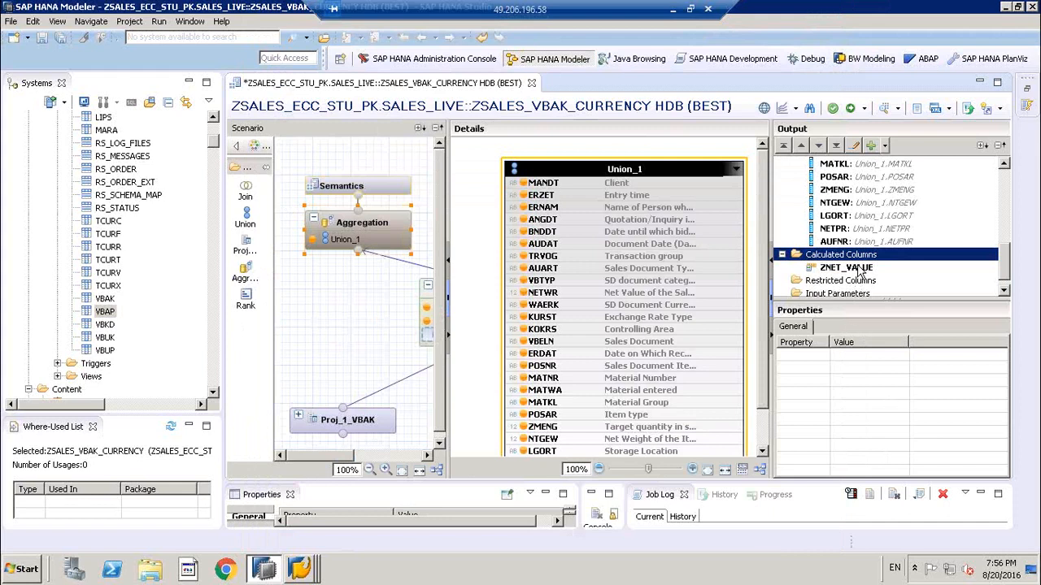
{"action": "left_click", "coordinate": [857, 268]}
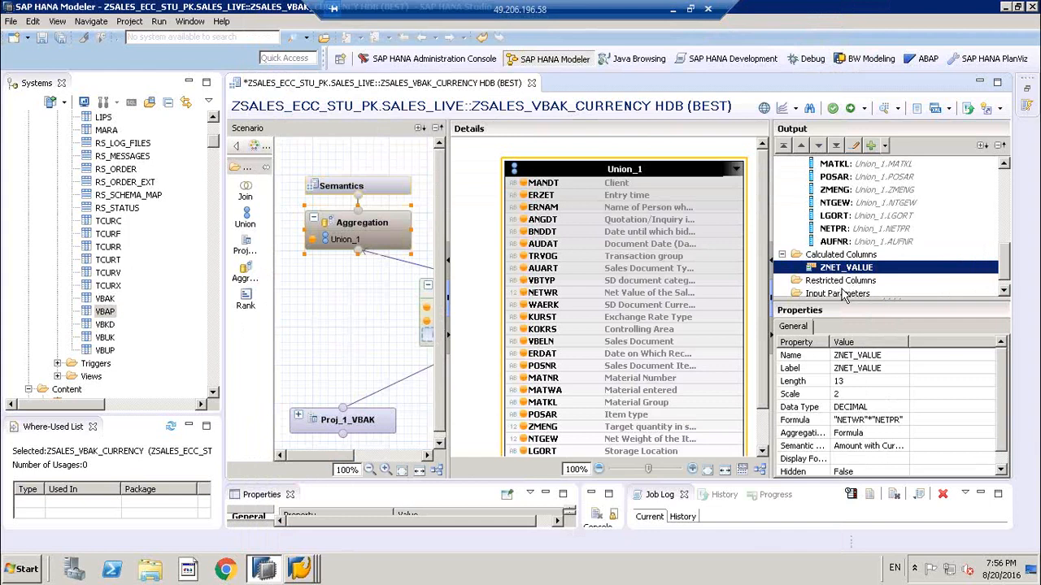
- In the Semantics node, widen the Label column and set the NETWR column's type to Measure
{"action": "left_click", "coordinate": [364, 194]}
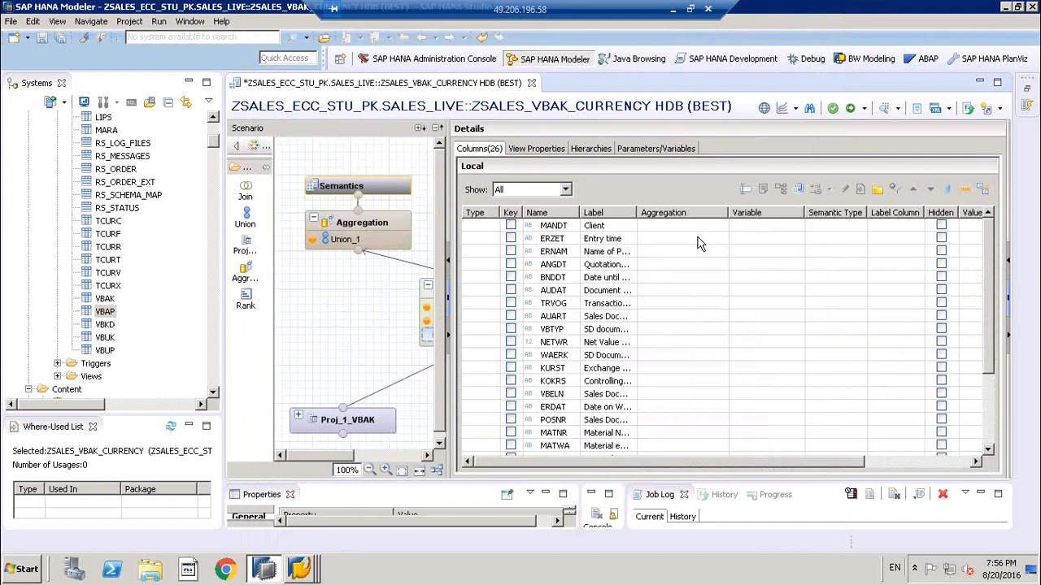
{"action": "left_click_drag", "start_coordinate": [635, 216], "coordinate": [676, 213]}
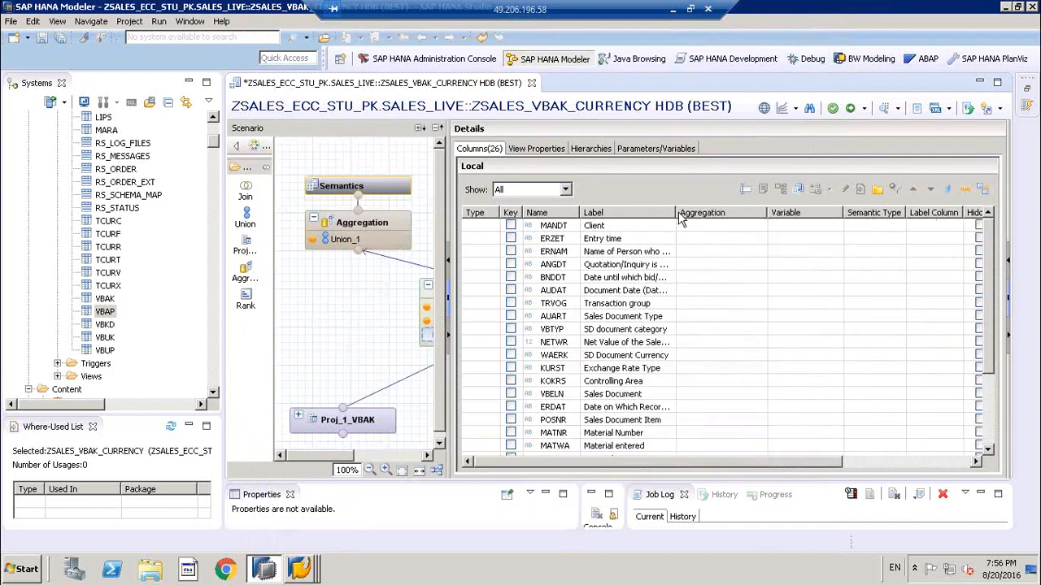
{"action": "left_click", "coordinate": [483, 346]}
{"action": "left_click", "coordinate": [493, 342]}
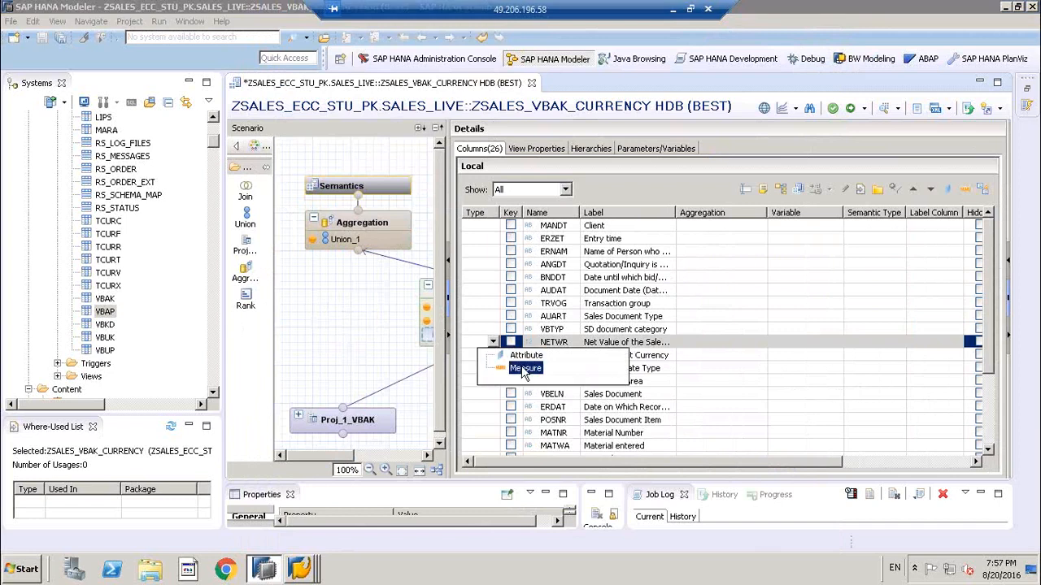
{"action": "left_click", "coordinate": [517, 365]}
- Set the type of the WAERK column (SD Document Currency) to Measure
{"action": "left_click", "coordinate": [482, 358]}
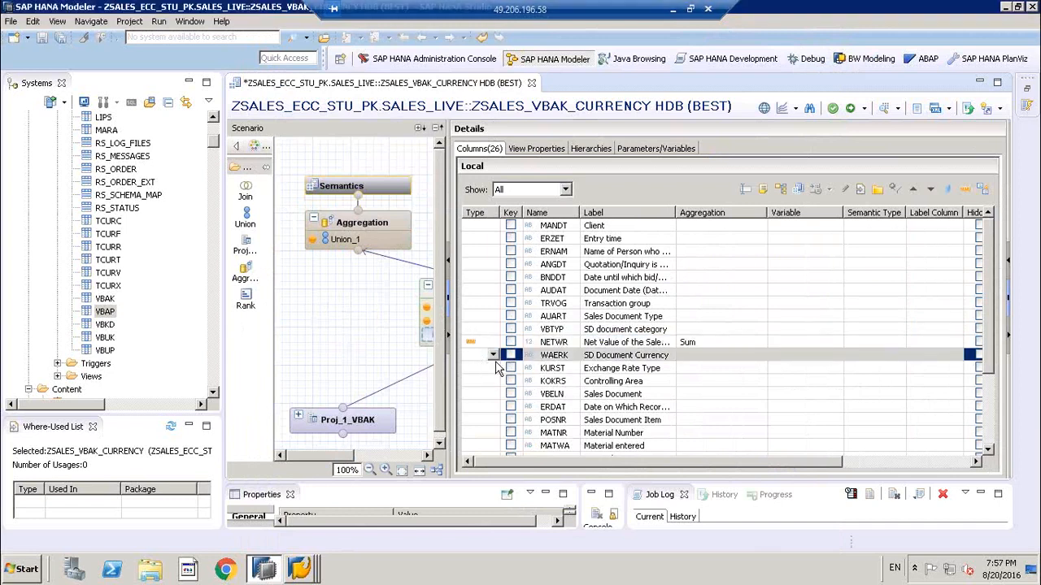
{"action": "left_click", "coordinate": [494, 366]}
{"action": "left_click", "coordinate": [491, 359]}
{"action": "left_click_drag", "start_coordinate": [691, 462], "coordinate": [636, 480]}
{"action": "left_click", "coordinate": [492, 355]}
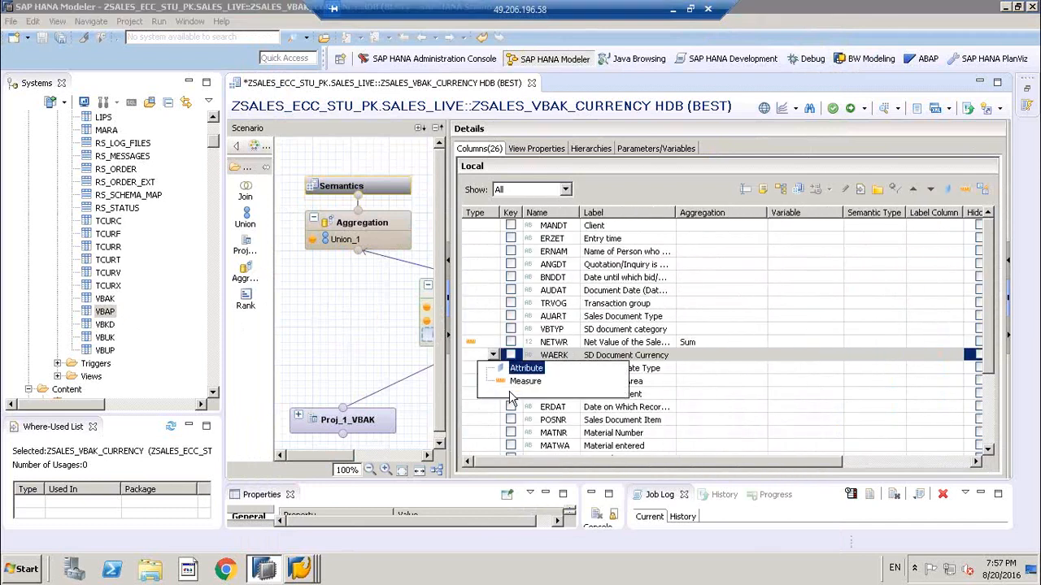
{"action": "left_click", "coordinate": [524, 393]}
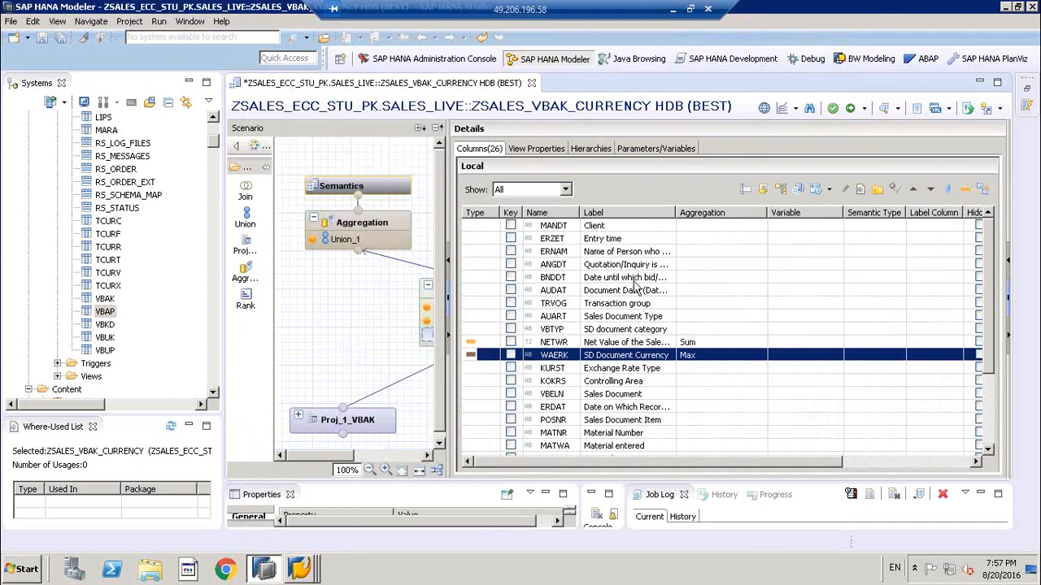
- Assign the Attribute type to columns MANDT through VBTYP, and save and validate the calculation view
{"action": "left_click", "coordinate": [806, 226]}
{"action": "key", "text": "shift+Down"}
{"action": "key", "text": "shift+Down"}
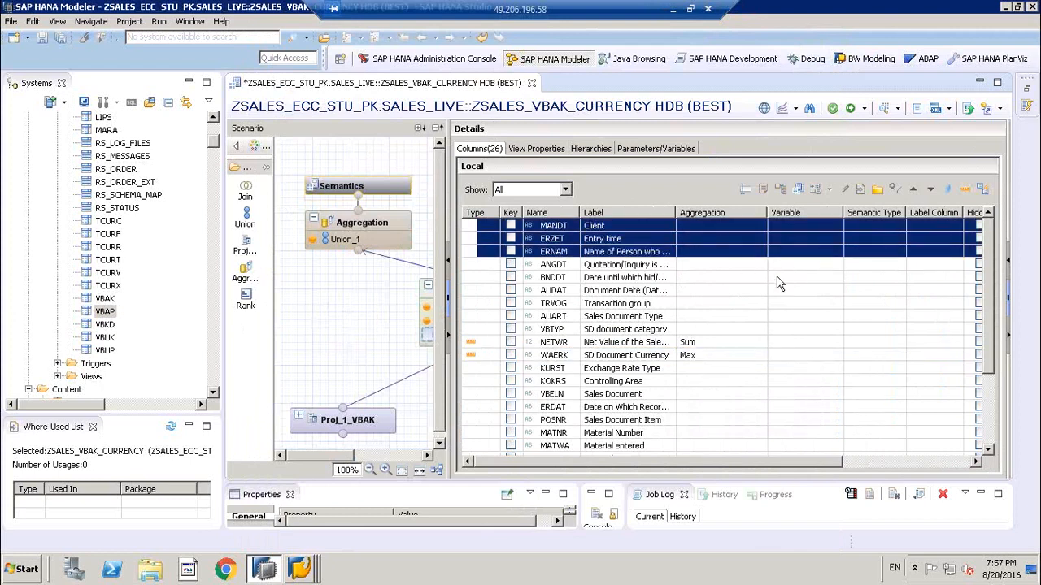
{"action": "key", "text": "shift+Down"}
{"action": "key", "text": "shift+Down"}
{"action": "key", "text": "shift+Down"}
{"action": "key", "text": "shift+Down"}
{"action": "key", "text": "shift+Down"}
{"action": "key", "text": "shift+Down"}
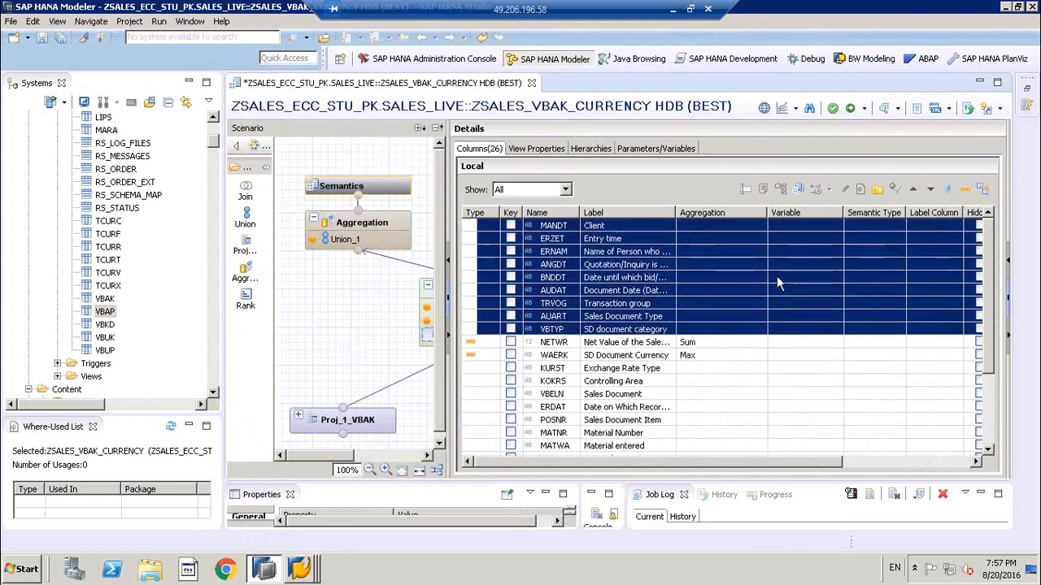
{"action": "left_click", "coordinate": [835, 111]}
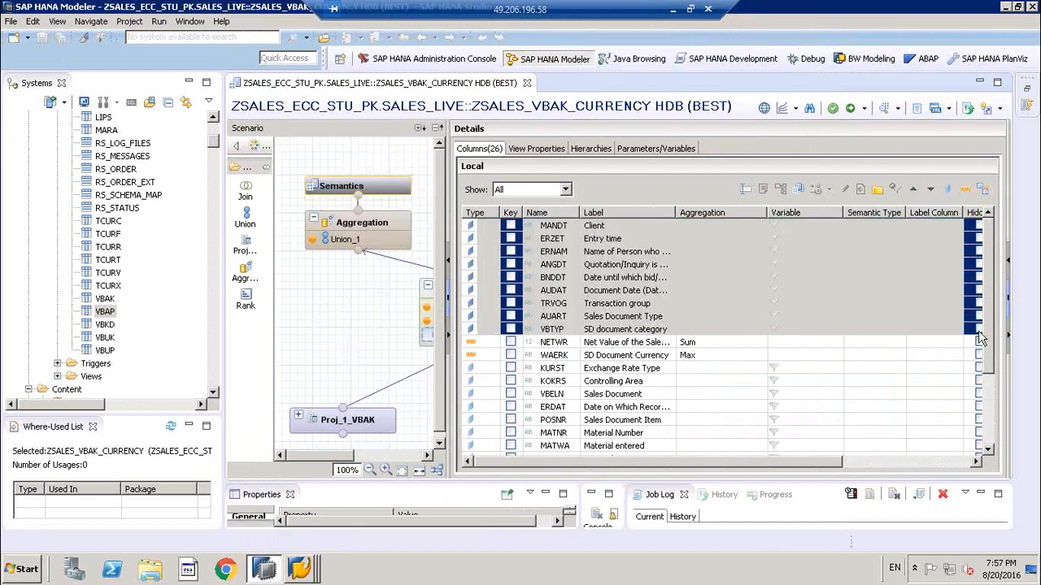
- Examine the column types down to ZNET_VALUE and the calculation view's general and advanced properties
{"action": "left_click_drag", "start_coordinate": [991, 343], "coordinate": [990, 415]}
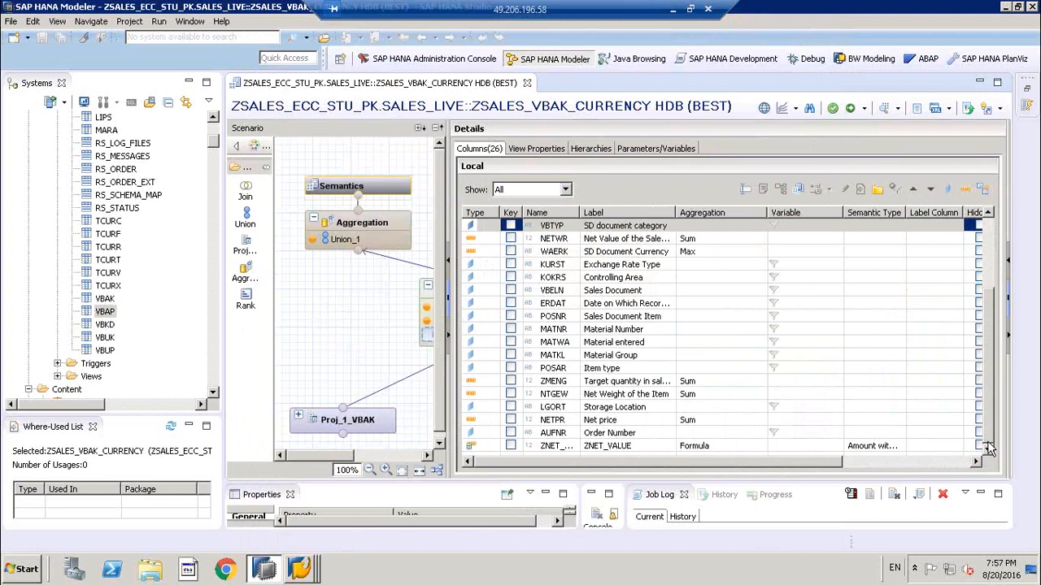
{"action": "left_click", "coordinate": [638, 446]}
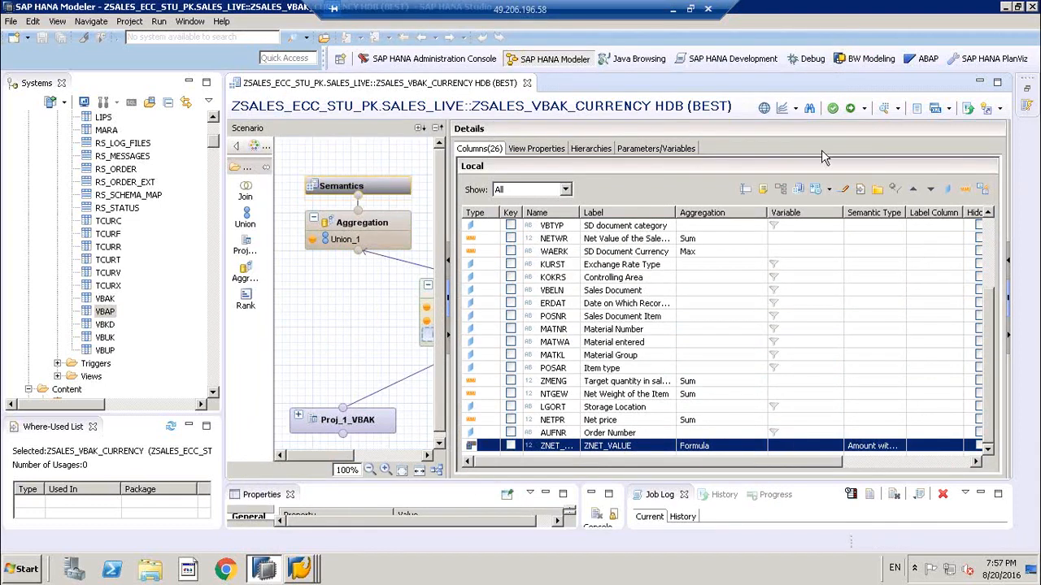
{"action": "left_click_drag", "start_coordinate": [991, 316], "coordinate": [954, 174]}
{"action": "left_click", "coordinate": [650, 155]}
{"action": "left_click", "coordinate": [521, 154]}
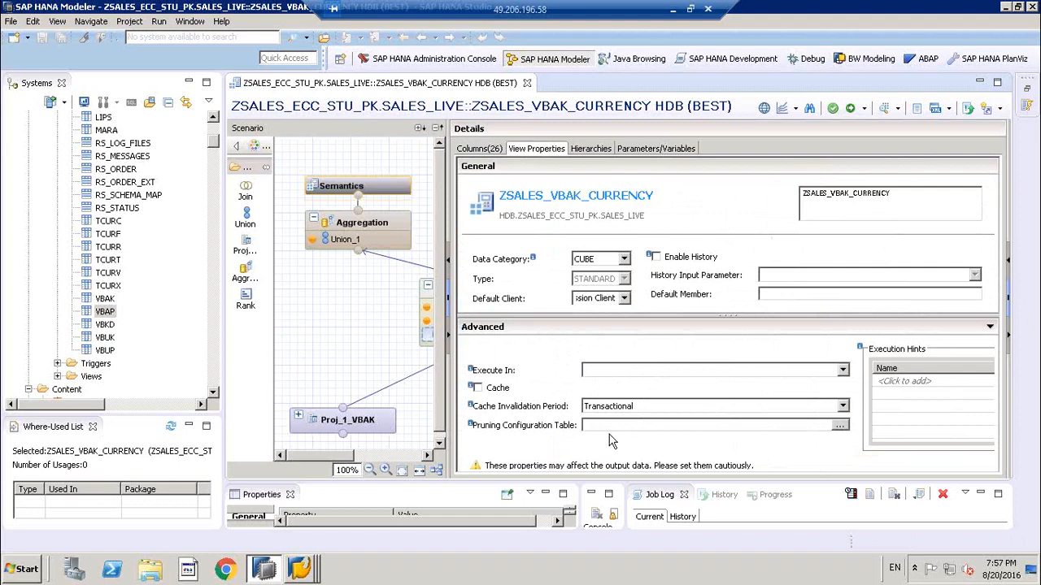
{"action": "left_click_drag", "start_coordinate": [742, 313], "coordinate": [739, 242]}
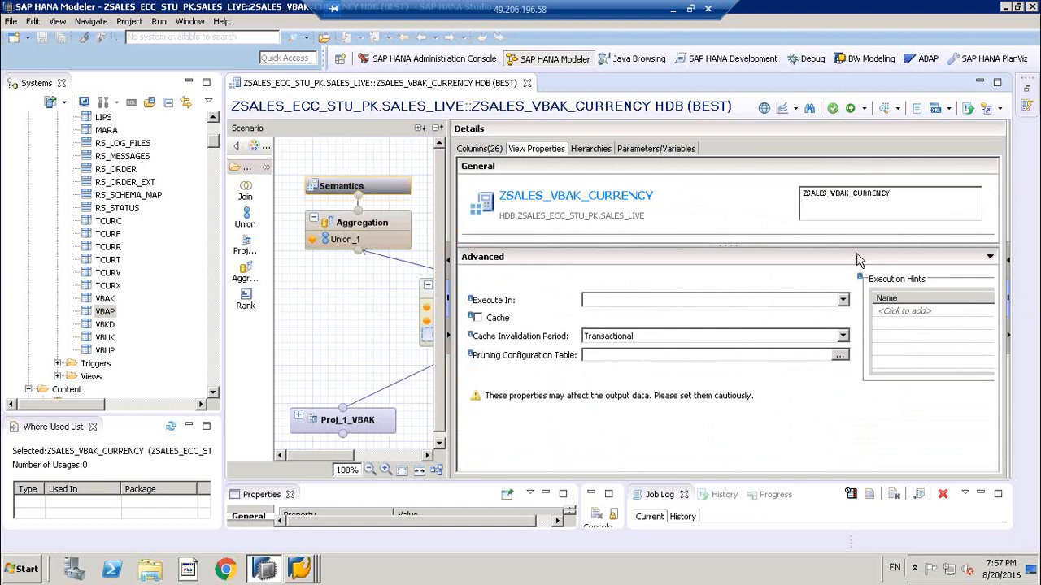
- Save and validate the calculation view again, and enlarge the job log to check the job status
{"action": "left_click", "coordinate": [833, 110]}
{"action": "left_click", "coordinate": [475, 149]}
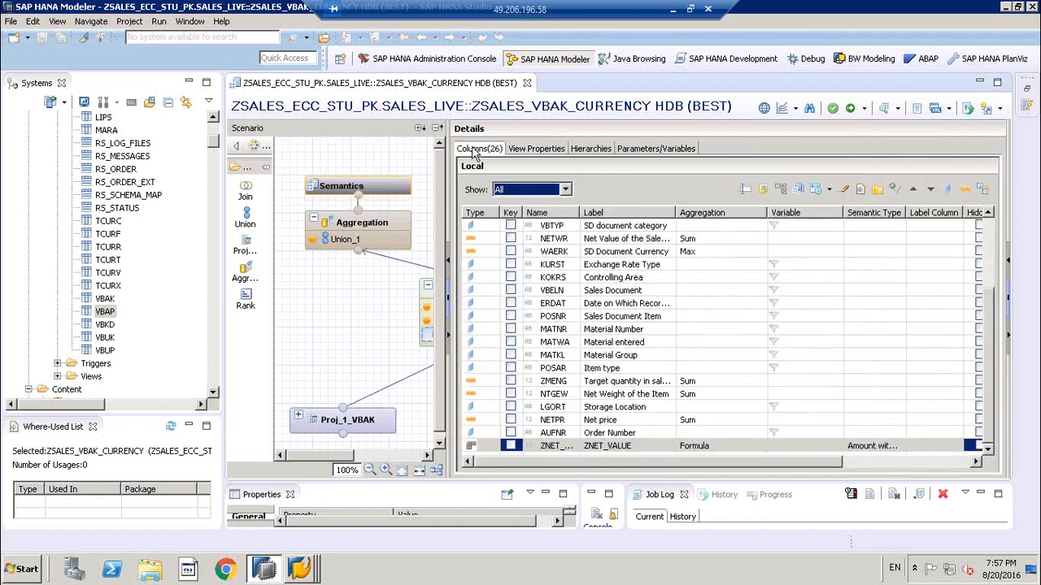
{"action": "left_click", "coordinate": [832, 110]}
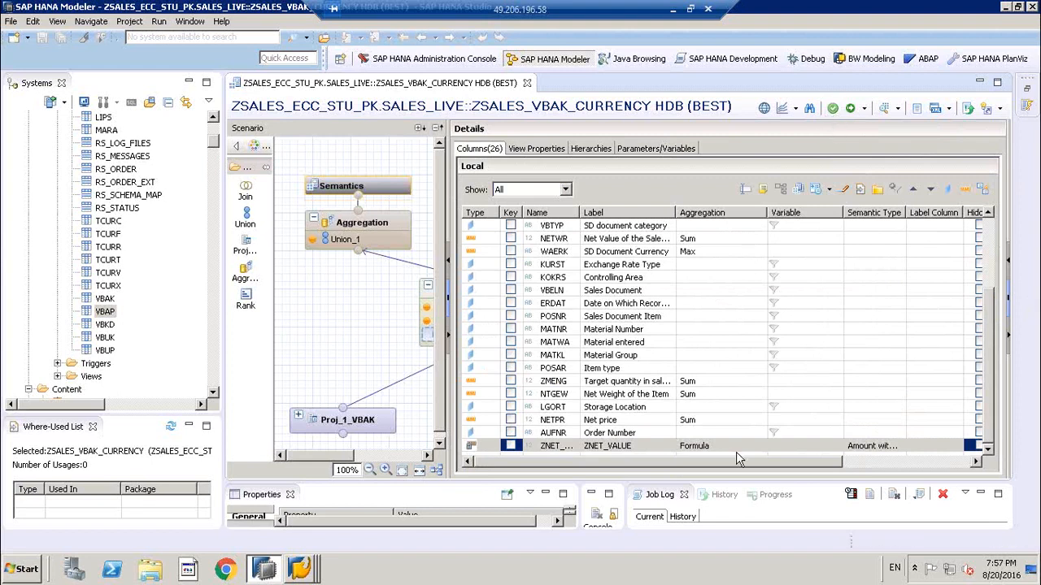
{"action": "left_click_drag", "start_coordinate": [726, 483], "coordinate": [726, 374]}
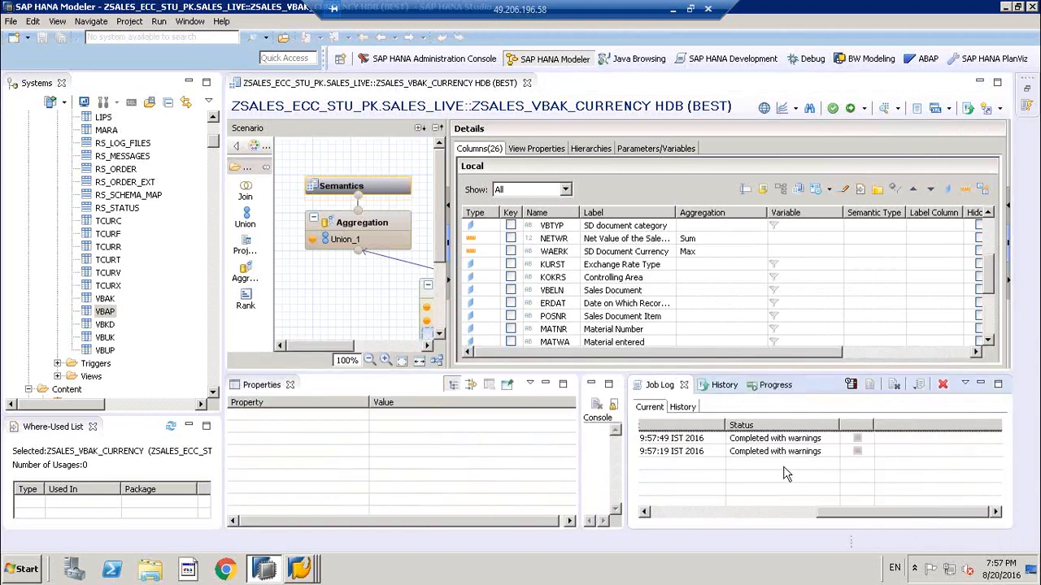
{"action": "left_click", "coordinate": [771, 442]}
- Save and activate the calculation view and open it in the data preview editor
{"action": "left_click", "coordinate": [864, 109]}
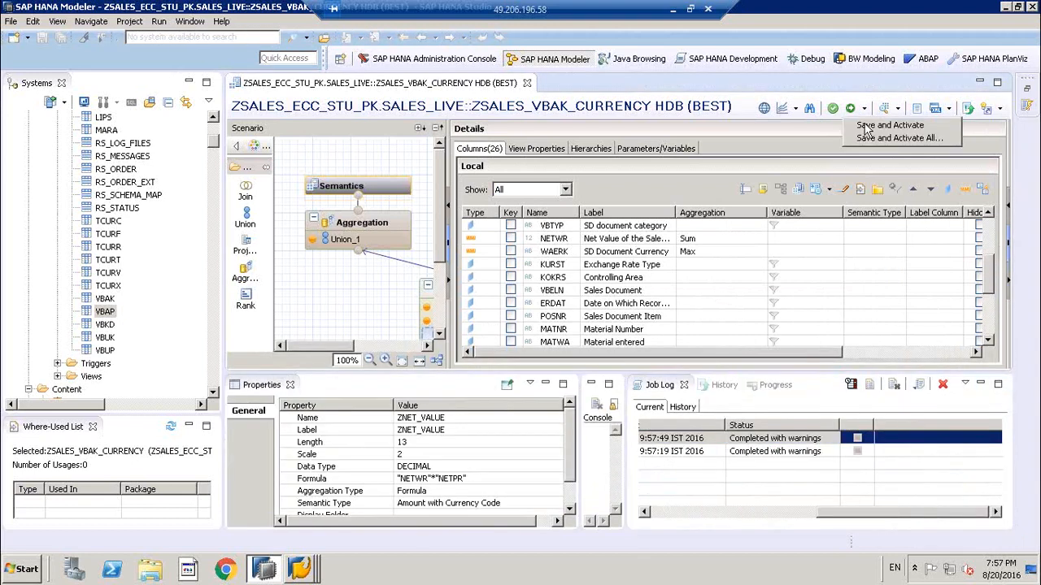
{"action": "left_click", "coordinate": [861, 130]}
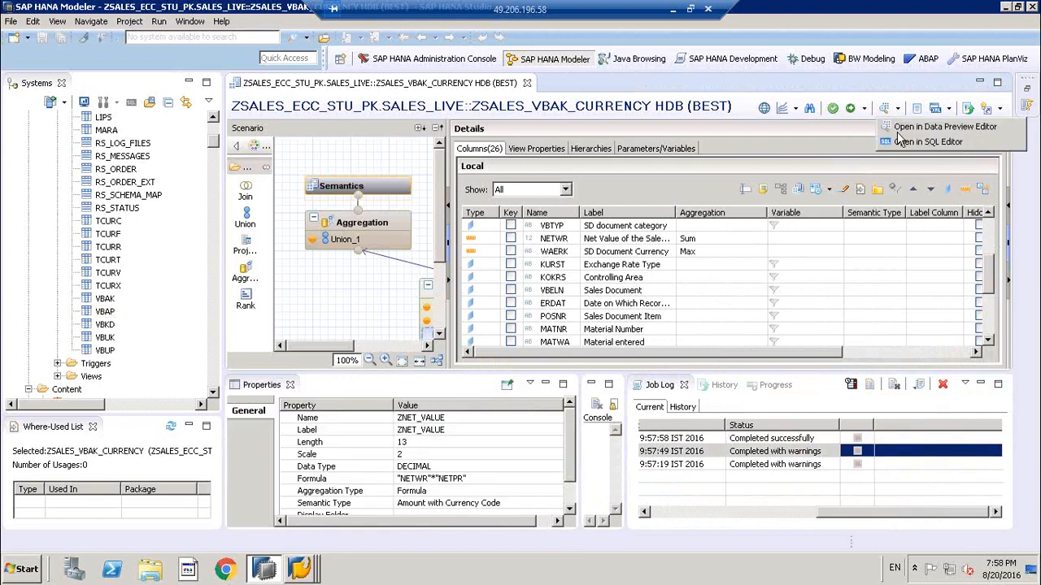
{"action": "left_click", "coordinate": [899, 128]}
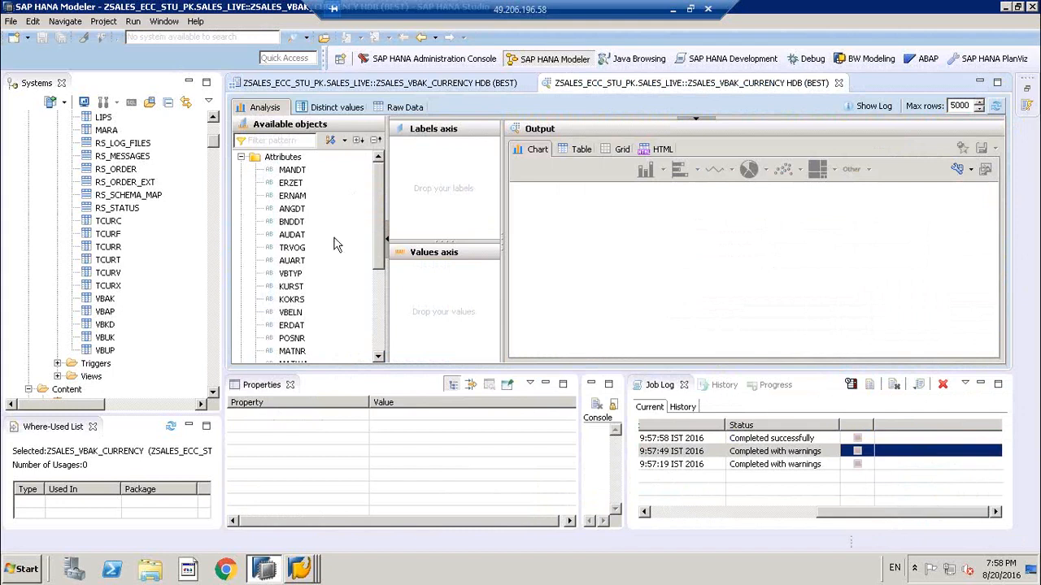
- Build a horizontal bar chart with VBELN on the labels axis and NETWR and ZMENG on the values axis
{"action": "left_click_drag", "start_coordinate": [378, 248], "coordinate": [373, 264]}
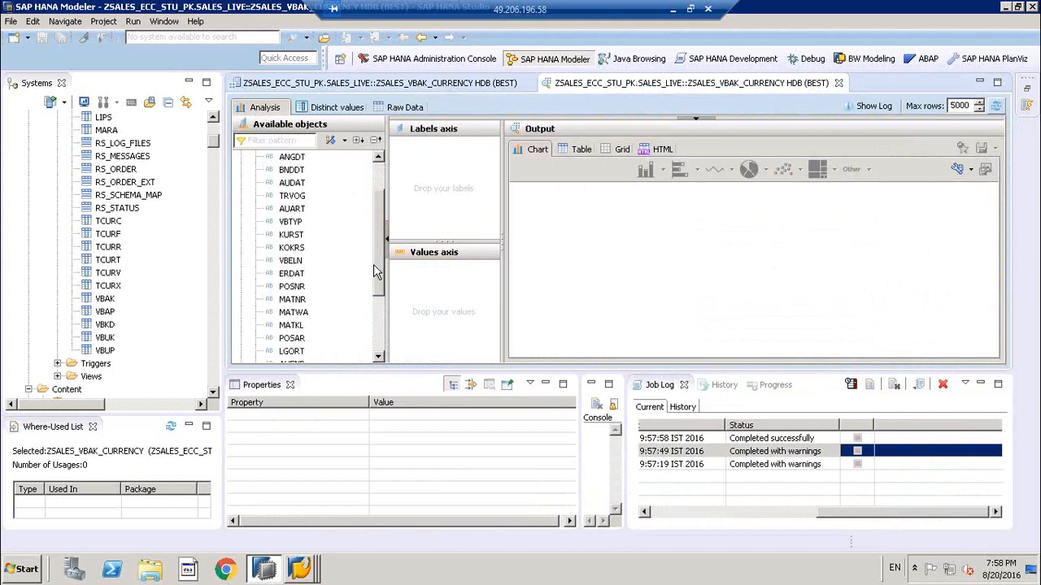
{"action": "left_click_drag", "start_coordinate": [291, 261], "coordinate": [435, 187]}
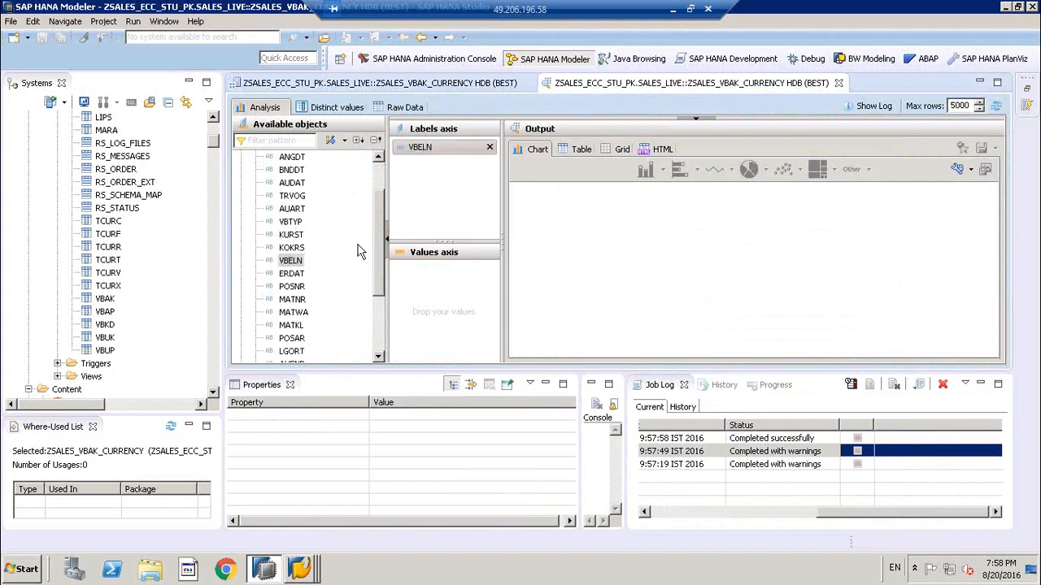
{"action": "left_click_drag", "start_coordinate": [378, 285], "coordinate": [639, 239]}
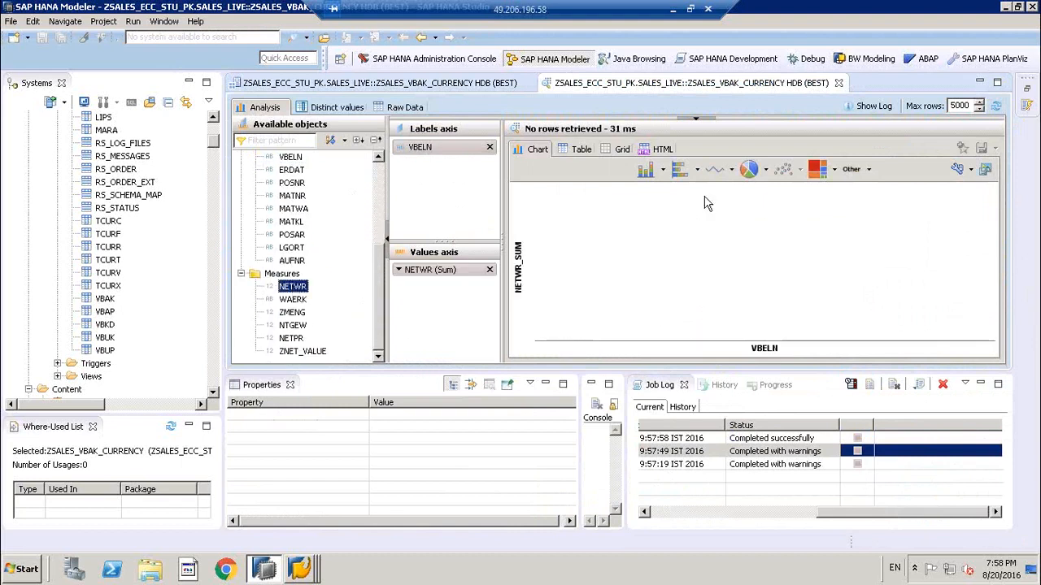
{"action": "left_click", "coordinate": [681, 174]}
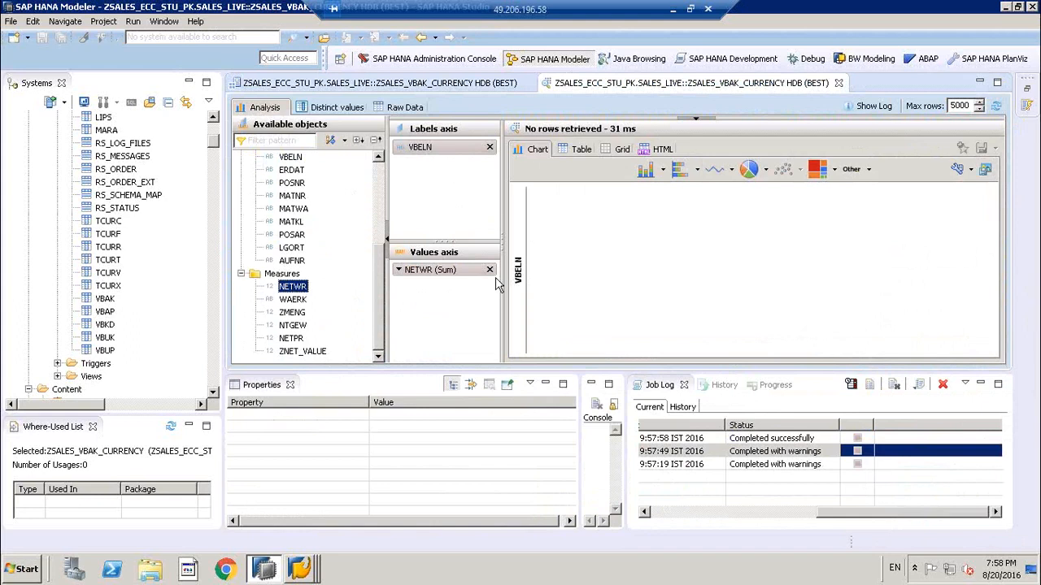
{"action": "left_click_drag", "start_coordinate": [293, 312], "coordinate": [433, 317]}
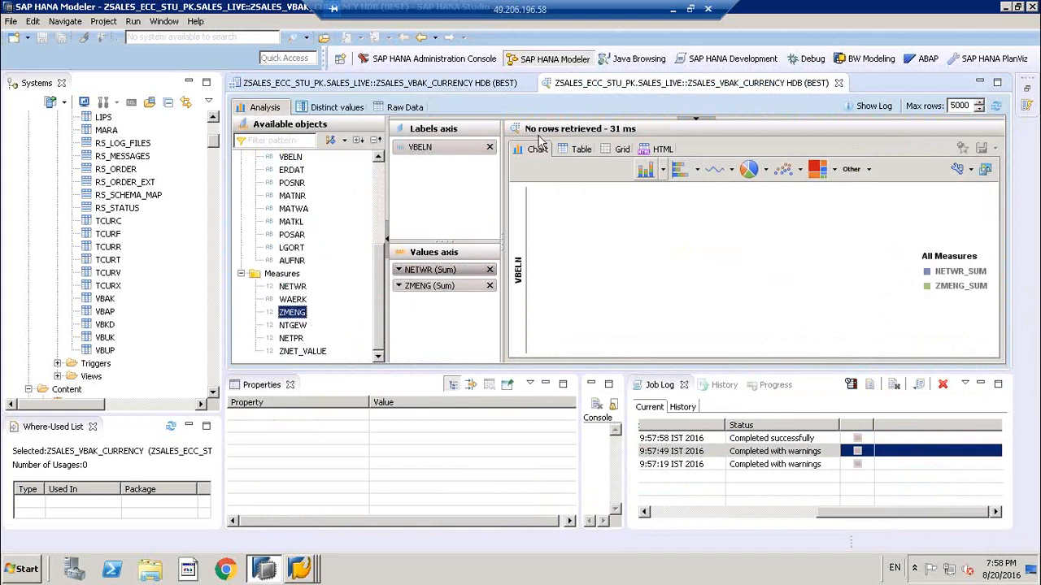
- Check the raw data of the preview and return to the calculation view's definition
{"action": "left_click", "coordinate": [406, 113]}
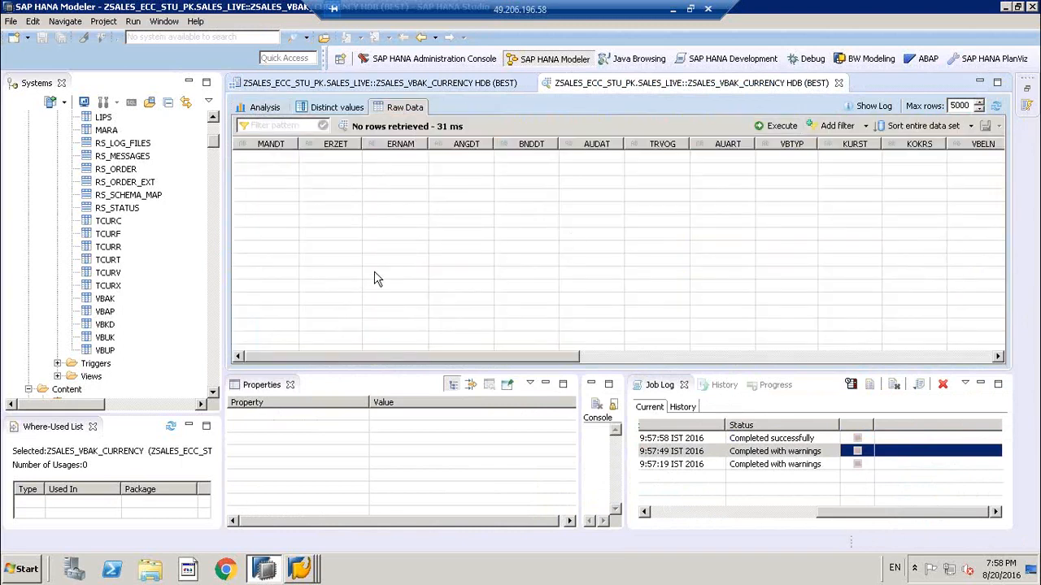
{"action": "left_click", "coordinate": [311, 84]}
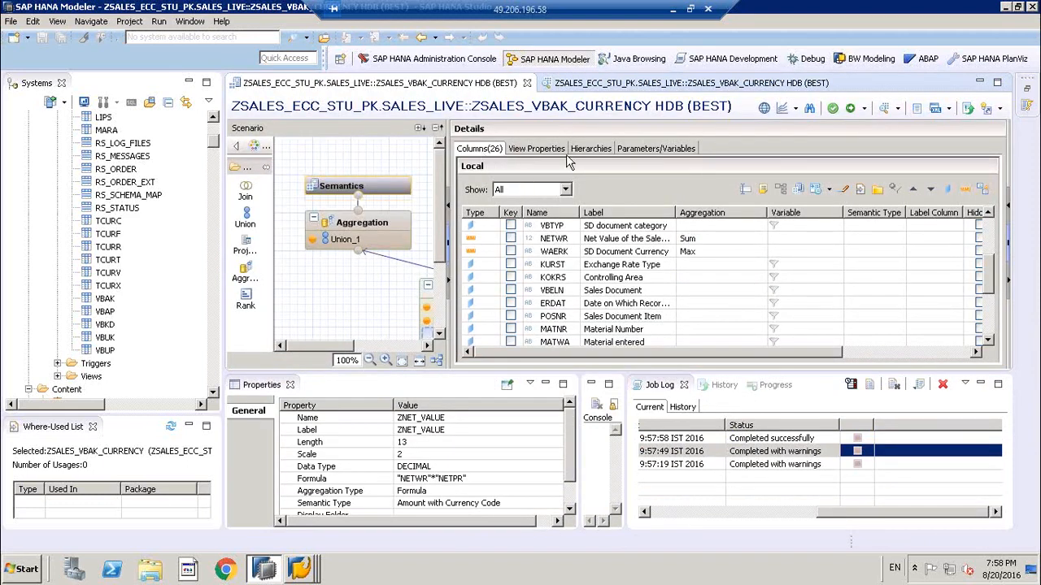
{"action": "left_click", "coordinate": [744, 85]}
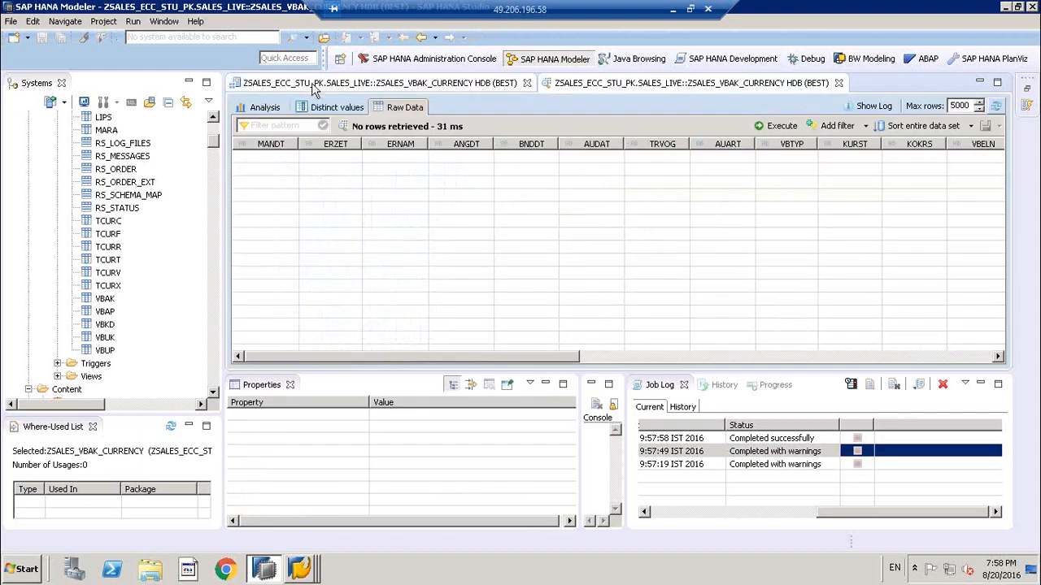
{"action": "left_click", "coordinate": [374, 83]}
- Examine the advanced view properties, enlarging their section and collapsing the scenario area for more room
{"action": "left_click", "coordinate": [537, 149]}
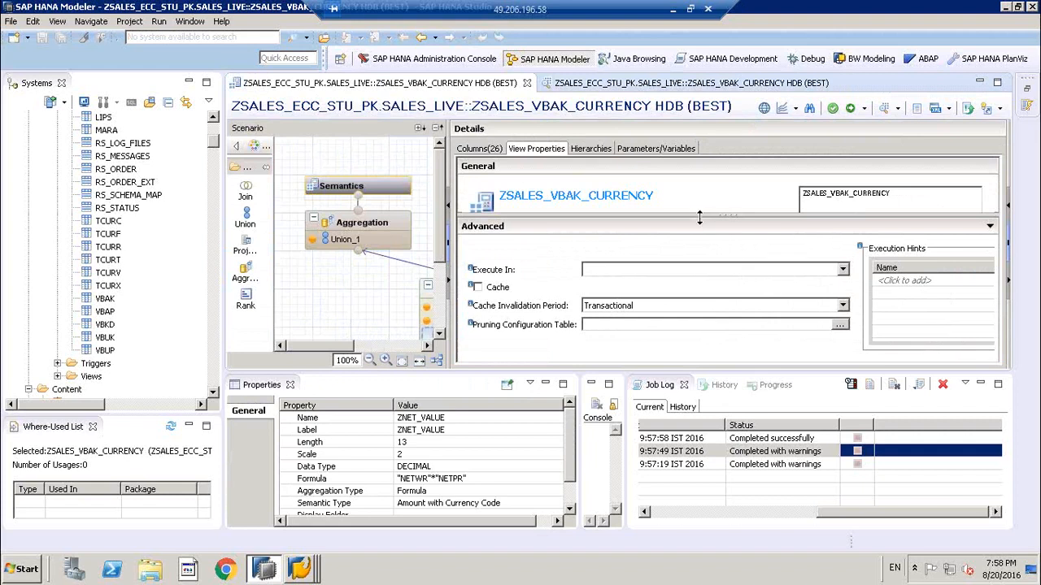
{"action": "left_click_drag", "start_coordinate": [697, 213], "coordinate": [680, 179]}
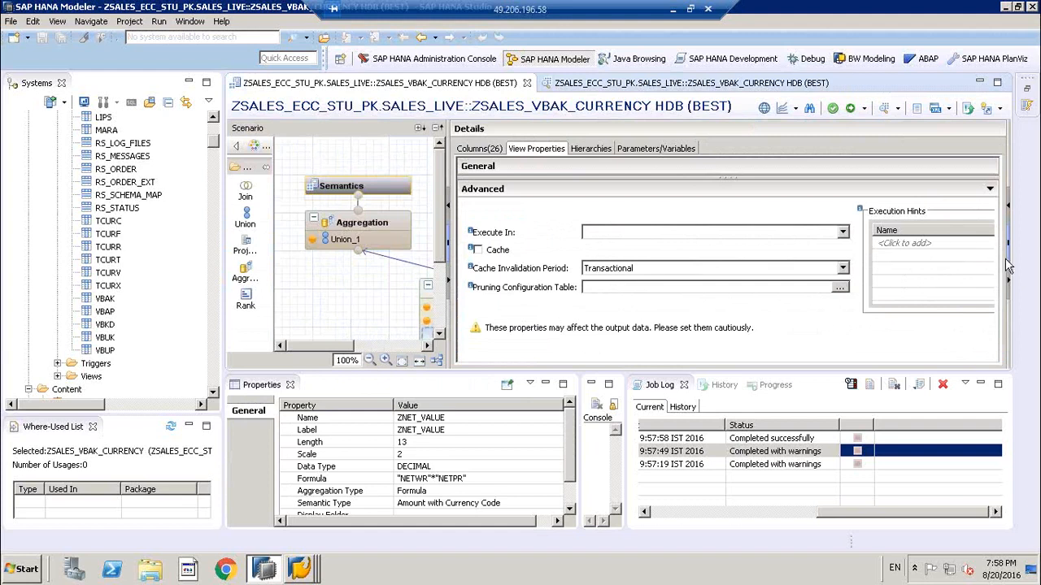
{"action": "scroll", "coordinate": [635, 335], "scroll_direction": "down", "scroll_amount": 3}
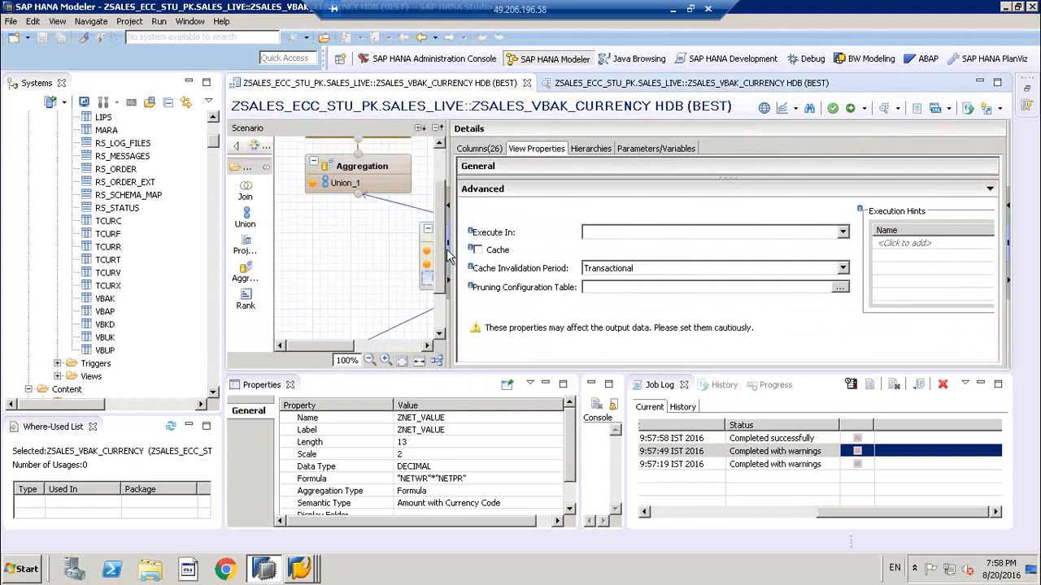
{"action": "left_click", "coordinate": [448, 207]}
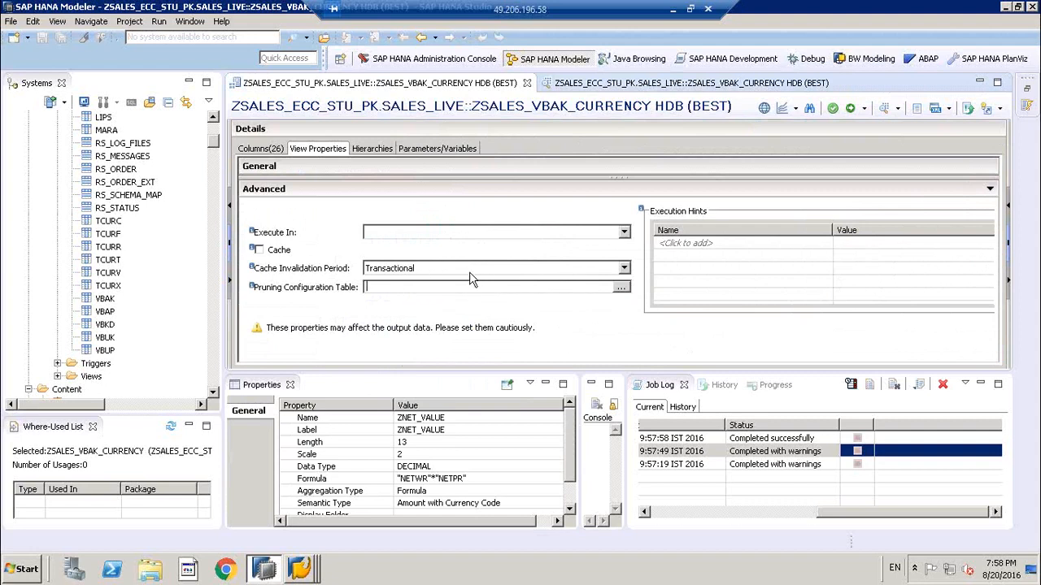
- Collapse the advanced properties and set the calculation view's default client to Cross Client in its general properties
{"action": "left_click", "coordinate": [989, 192]}
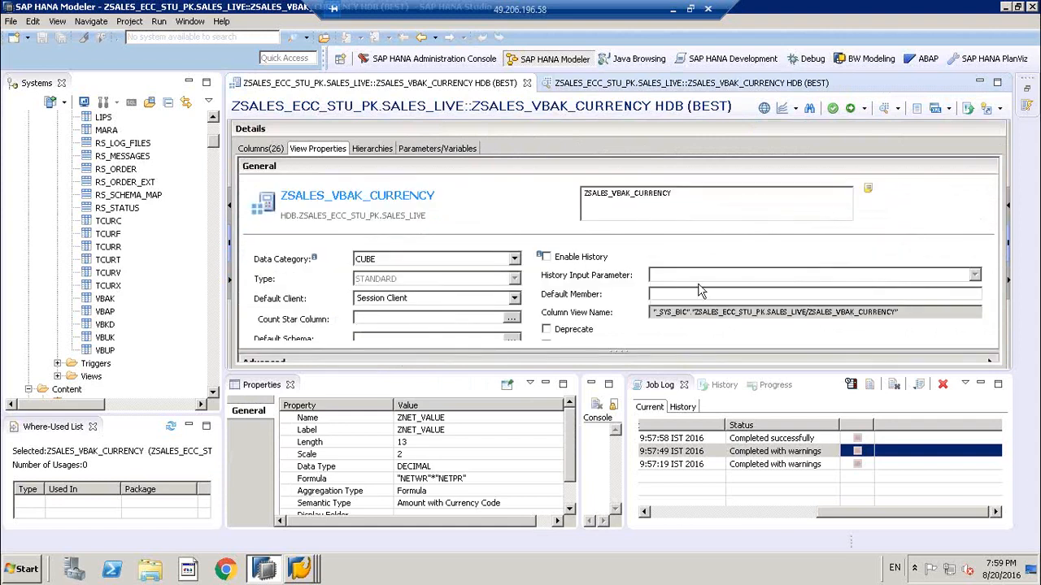
{"action": "left_click", "coordinate": [438, 317]}
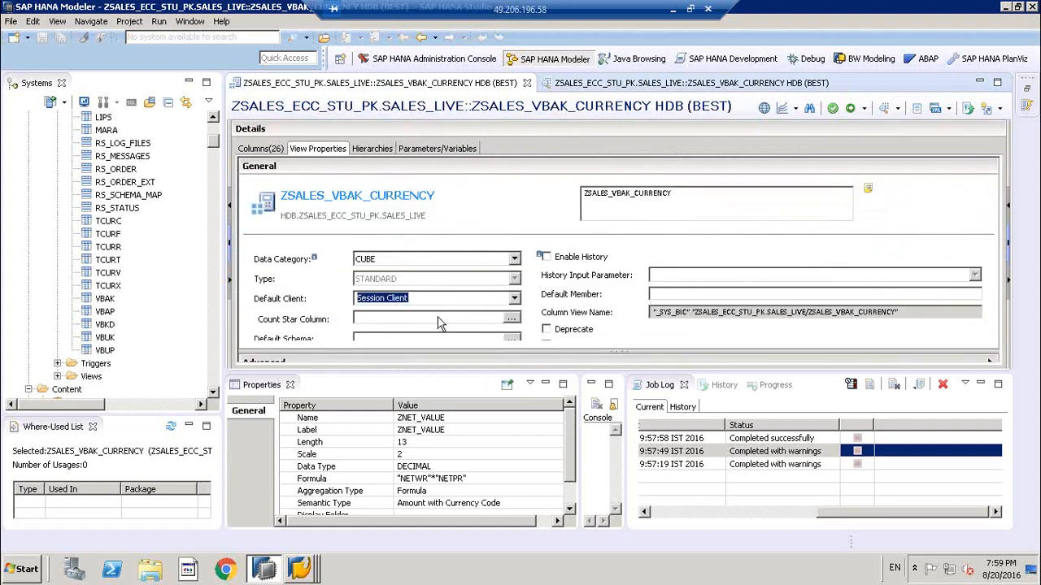
{"action": "left_click", "coordinate": [514, 298]}
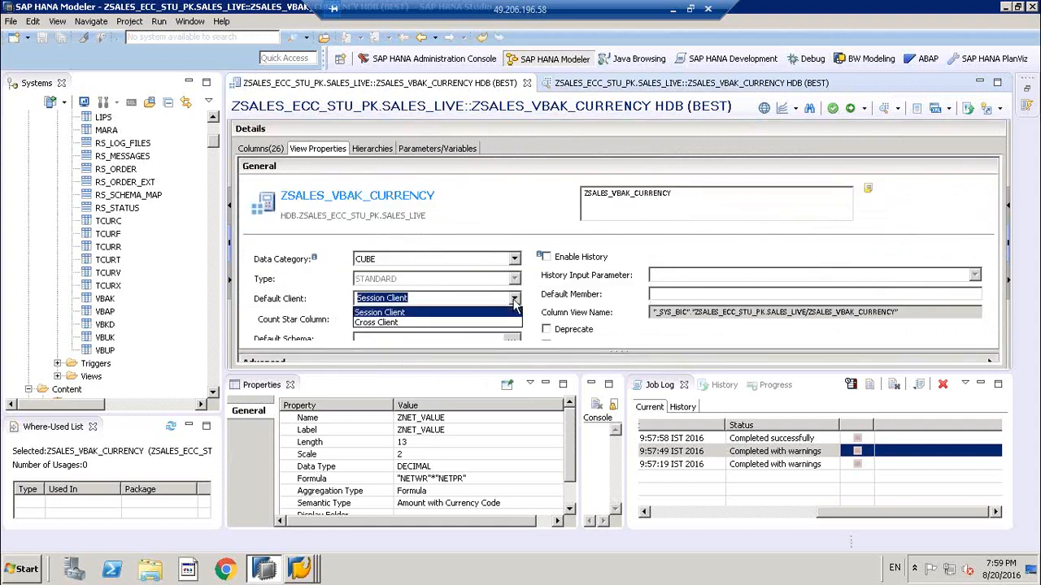
{"action": "left_click", "coordinate": [382, 323]}
{"action": "left_click_drag", "start_coordinate": [384, 298], "coordinate": [322, 298]}
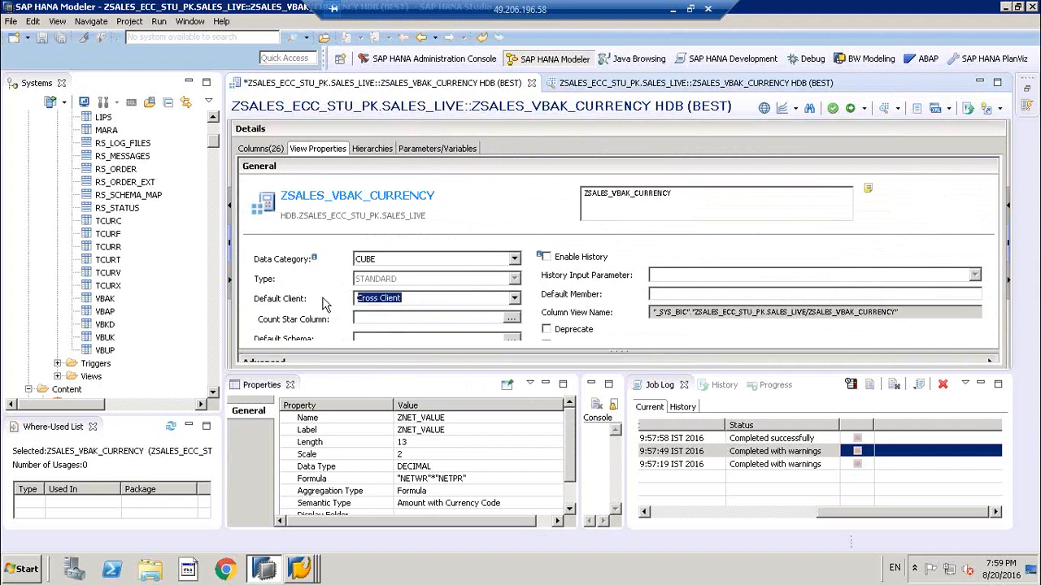
{"action": "left_click", "coordinate": [420, 297]}
{"action": "left_click_drag", "start_coordinate": [420, 296], "coordinate": [329, 298]}
- Save and activate the view with the changed client setting and open a new data preview of it
{"action": "left_click", "coordinate": [865, 110]}
{"action": "left_click", "coordinate": [875, 124]}
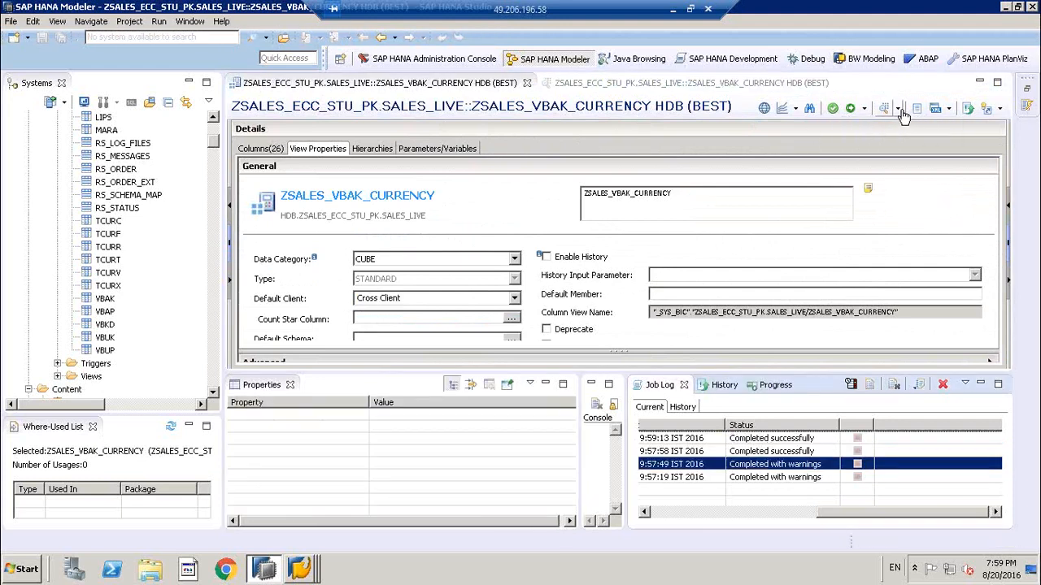
{"action": "left_click", "coordinate": [897, 109]}
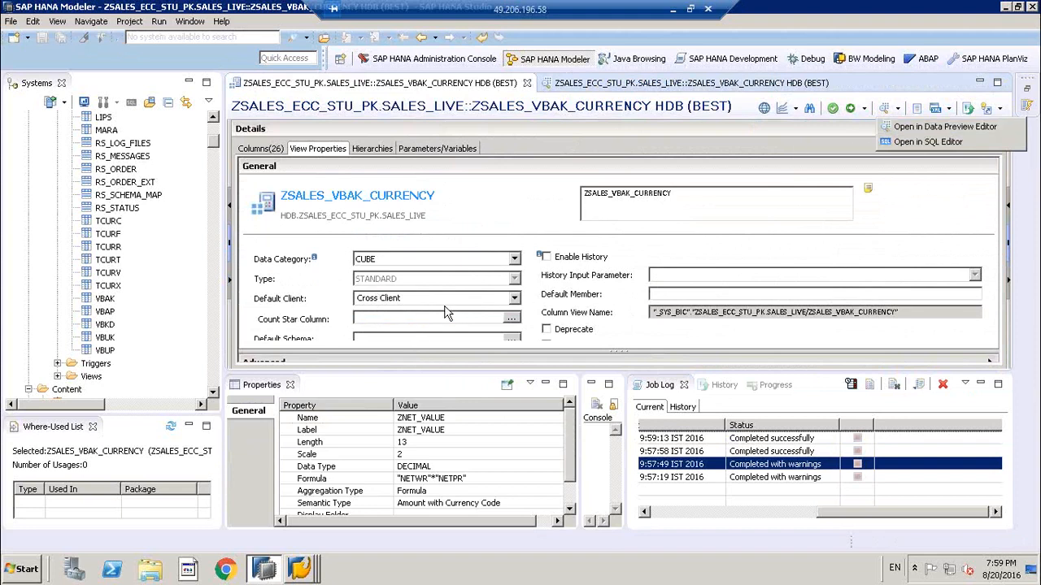
{"action": "left_click", "coordinate": [917, 128]}
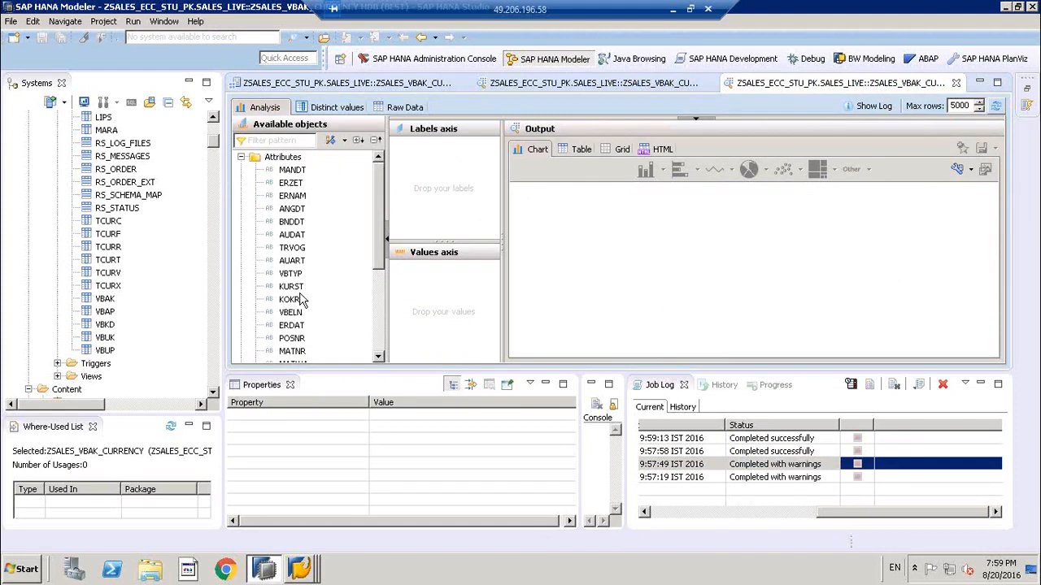
- Chart the preview data with VBELN on the labels axis and NETWR on the values axis
{"action": "left_click_drag", "start_coordinate": [291, 312], "coordinate": [392, 234]}
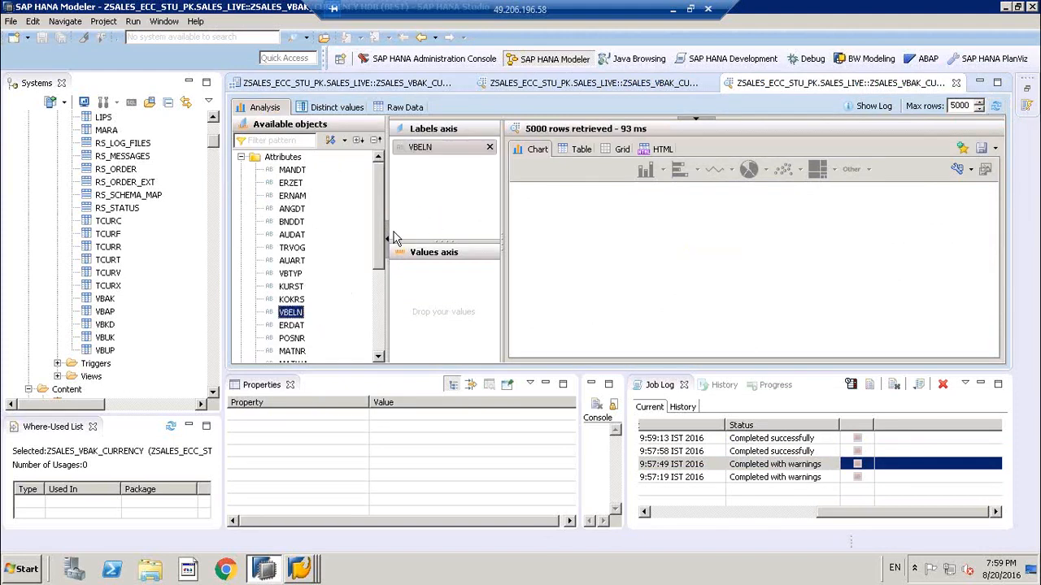
{"action": "scroll", "coordinate": [381, 244], "scroll_direction": "down", "scroll_amount": 4}
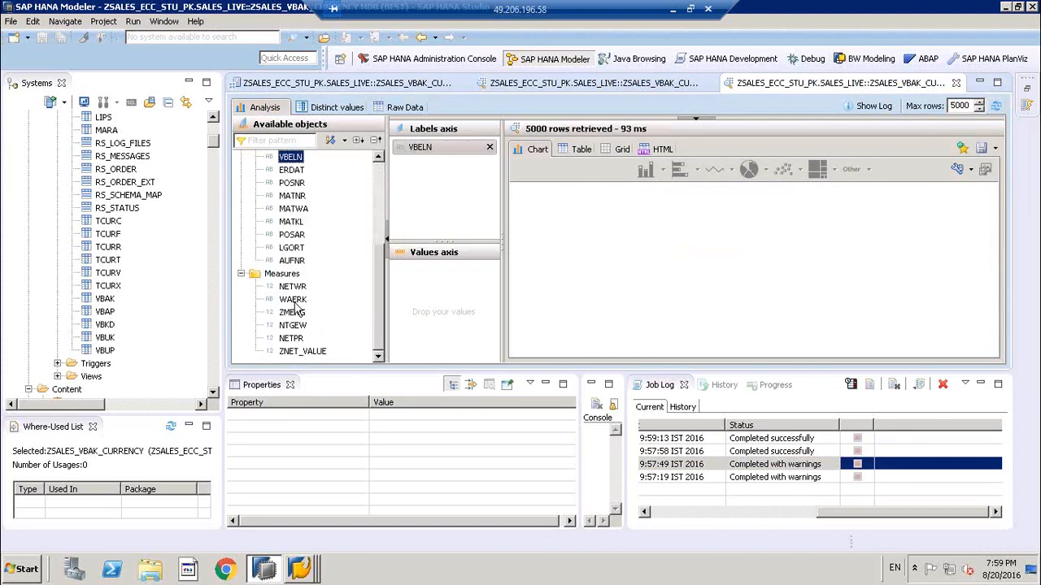
{"action": "double_click", "coordinate": [293, 291]}
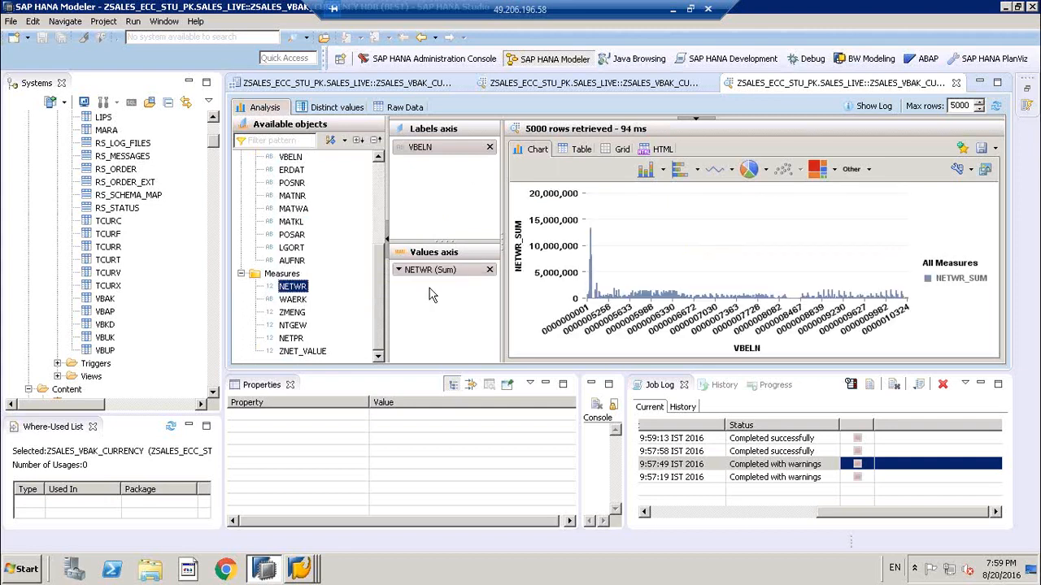